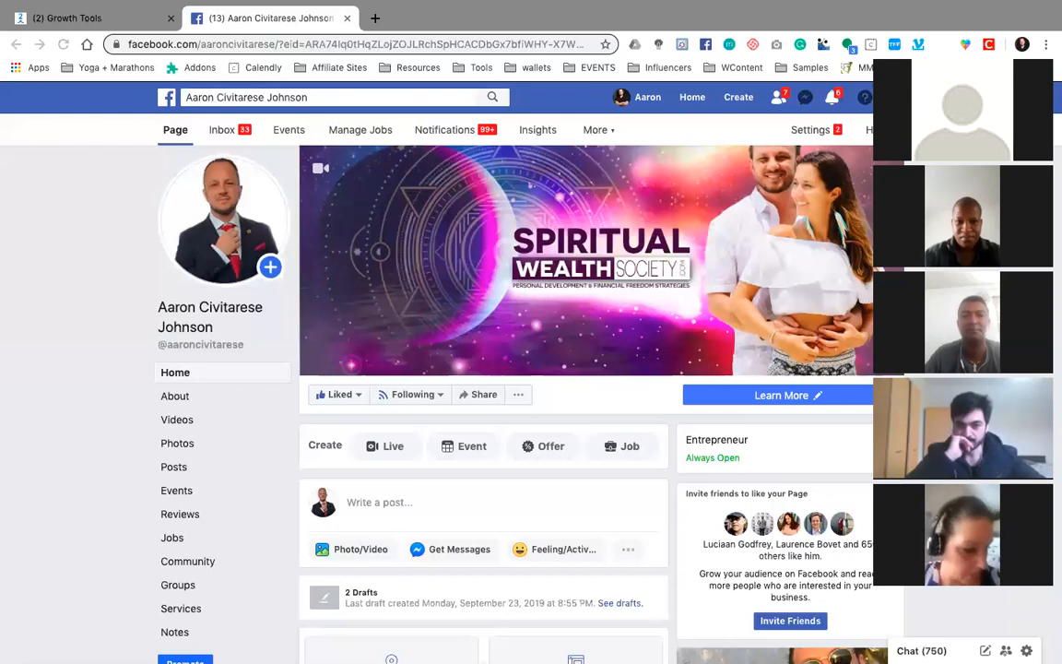
Compare the ManyChat Growth Tools page with the connected Facebook business page, ending on the Facebook page
click(918, 52)
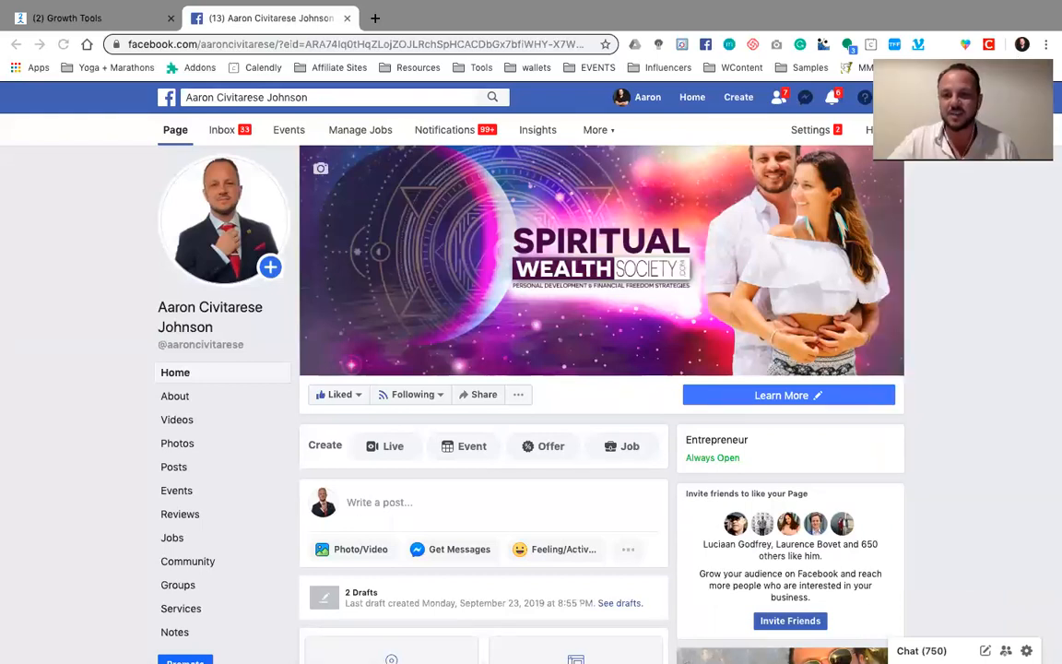
click(127, 22)
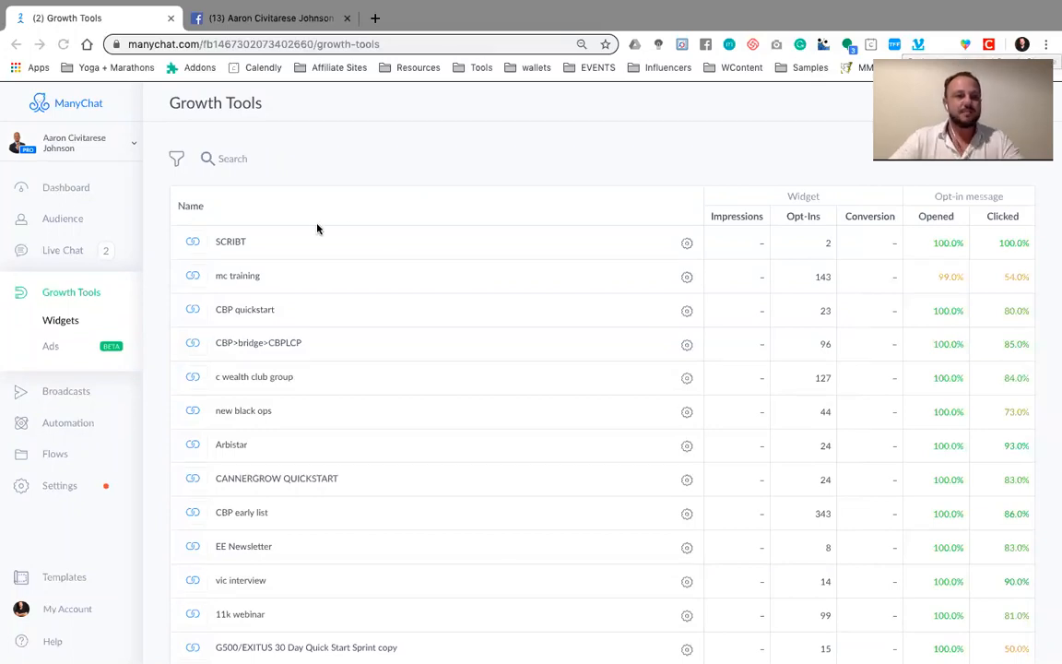
click(278, 19)
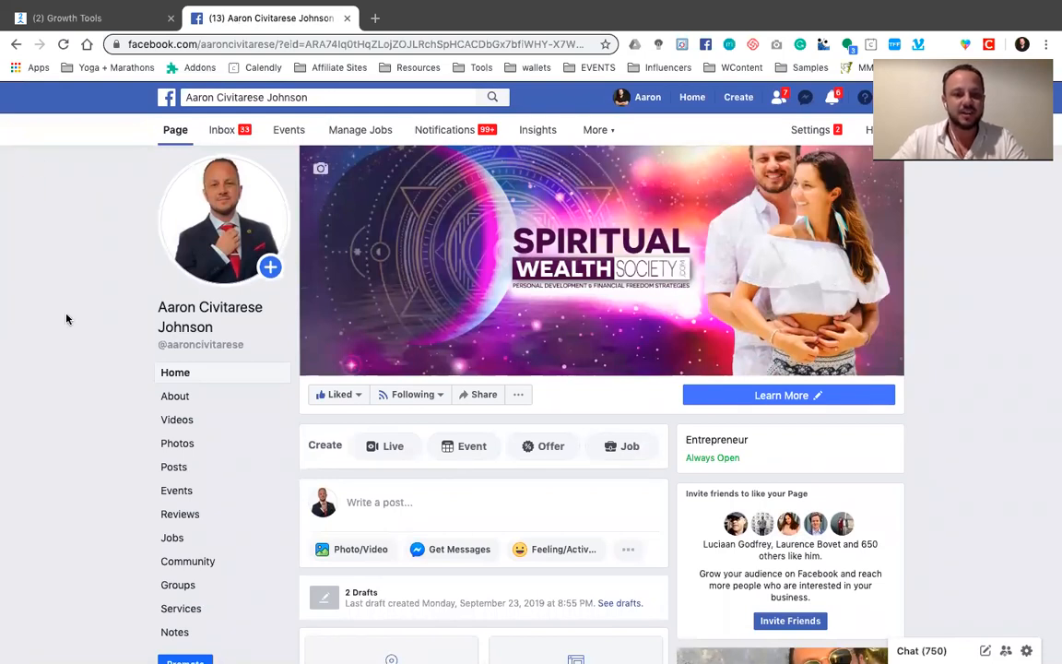
scroll(67, 319, down, 3)
scroll(62, 325, up, 4)
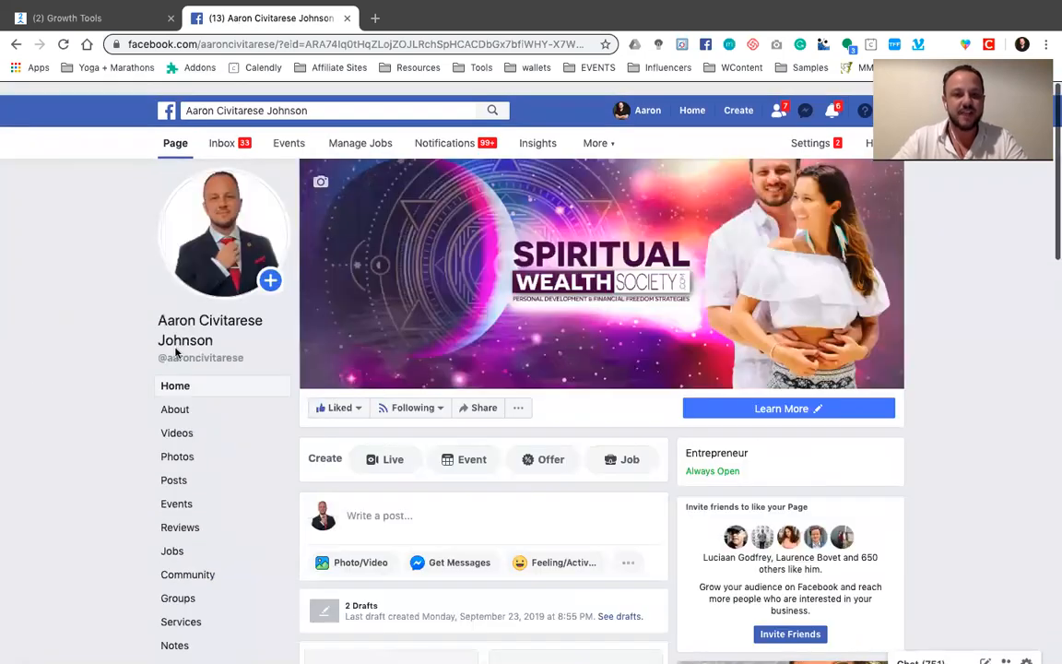
Switch to ManyChat, view the list of connected pages, and close it without changing the active page
click(110, 20)
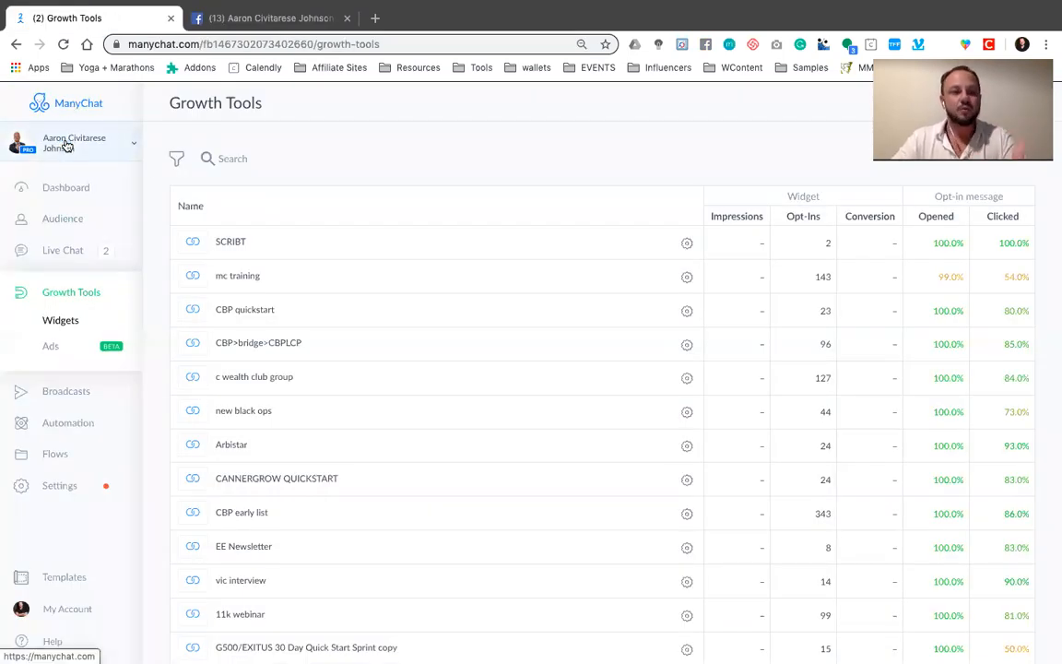
click(35, 144)
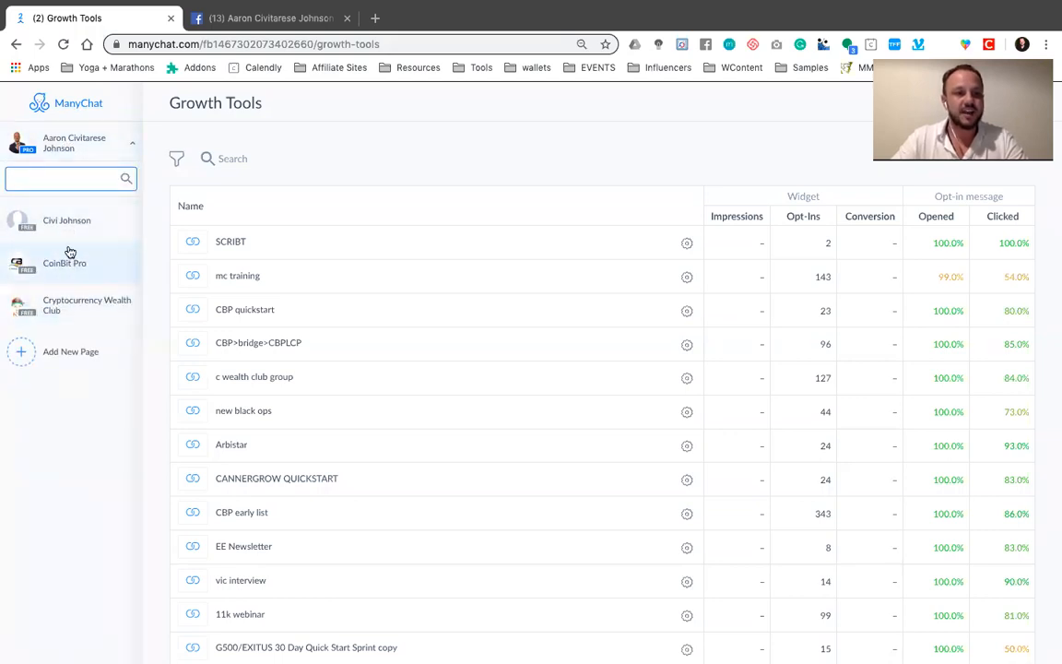
click(62, 137)
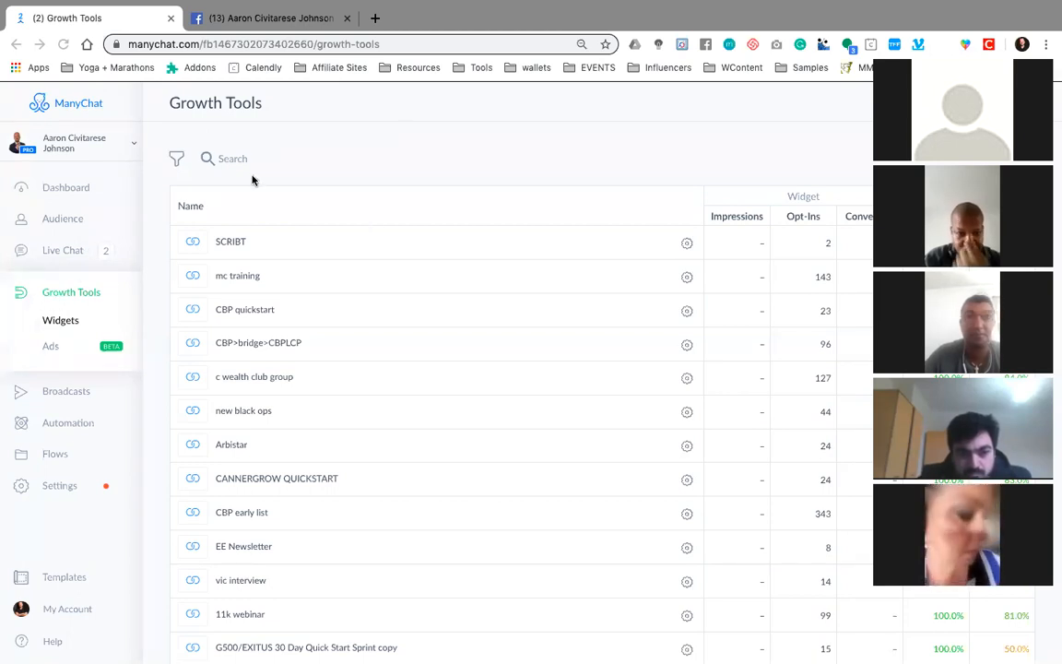
Examine the ManyChat dashboard's bot statistics, subscriber language and gender charts, content overview and last modified flows
scroll(77, 271, up, 2)
scroll(78, 272, left, 5)
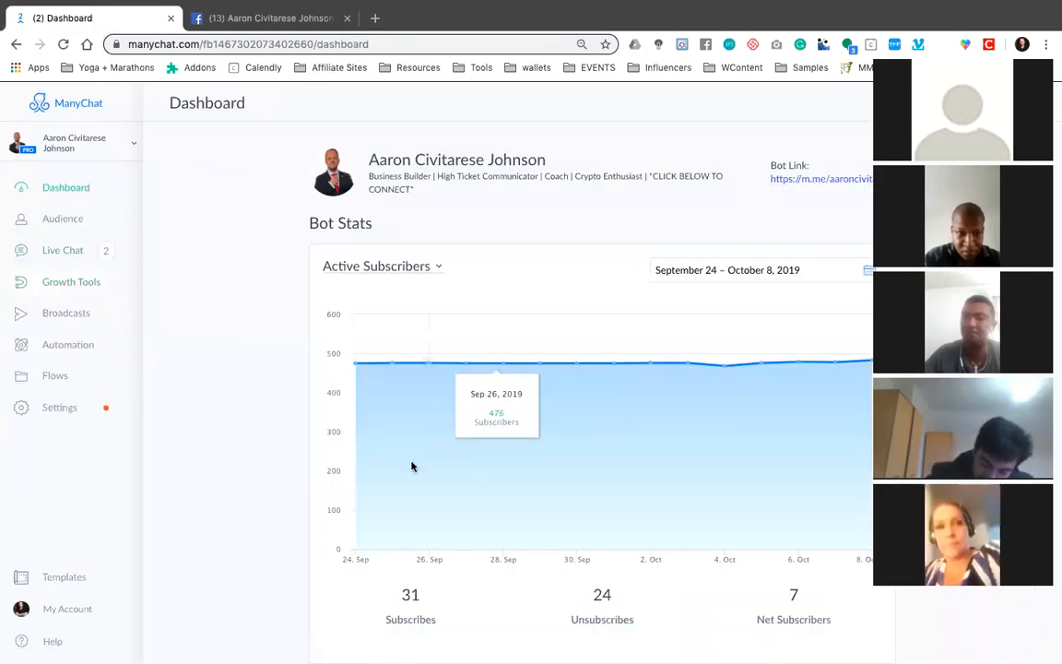
drag(1028, 50, 1016, 91)
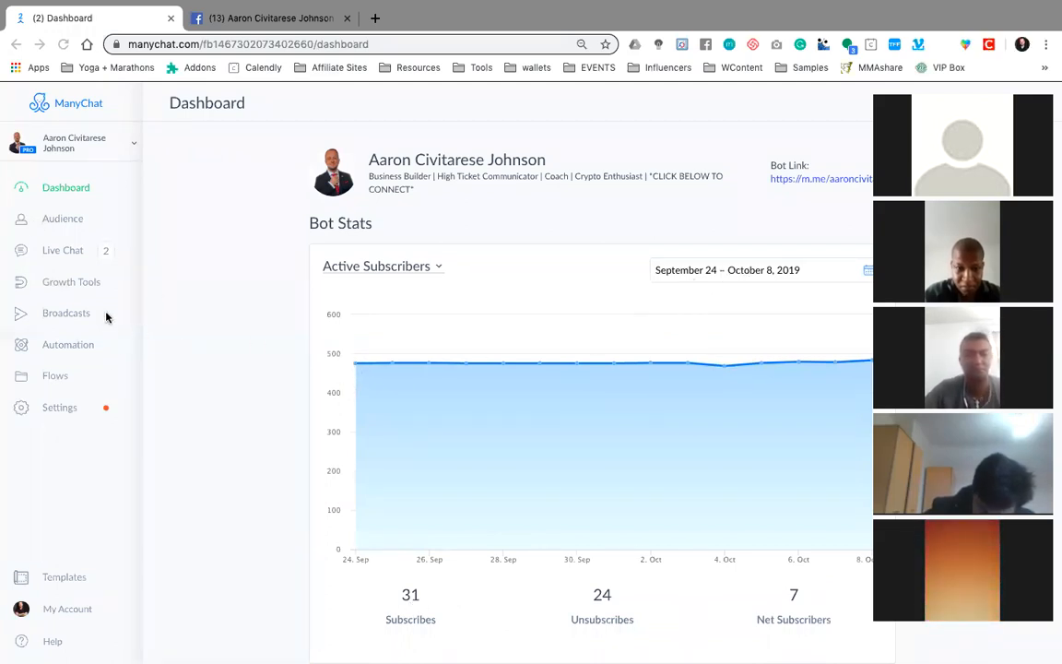
scroll(484, 385, down, 6)
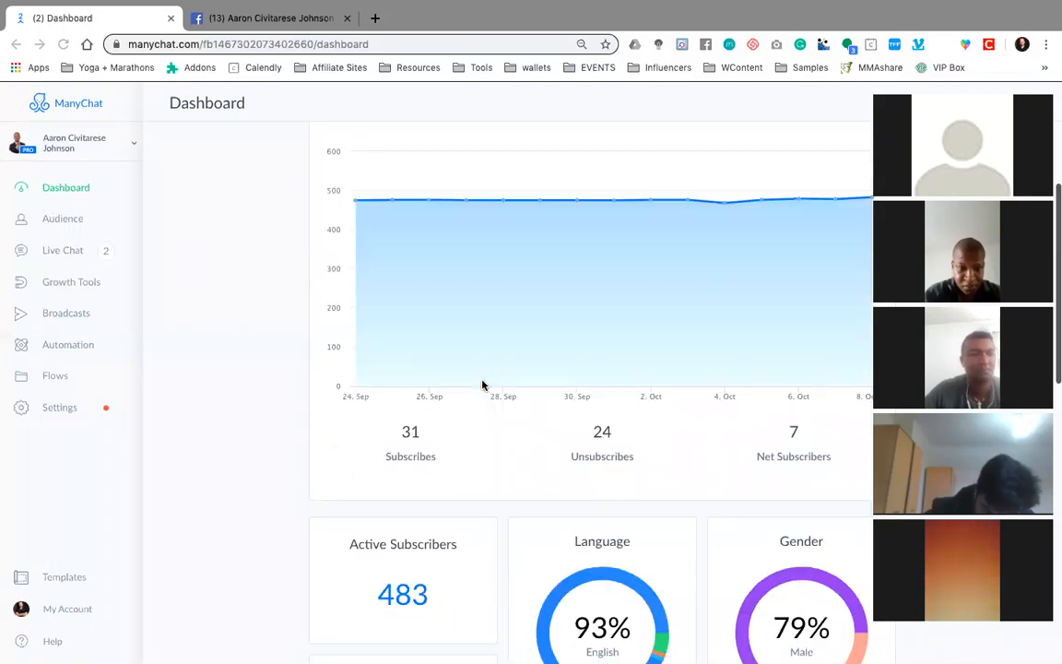
scroll(481, 384, up, 1)
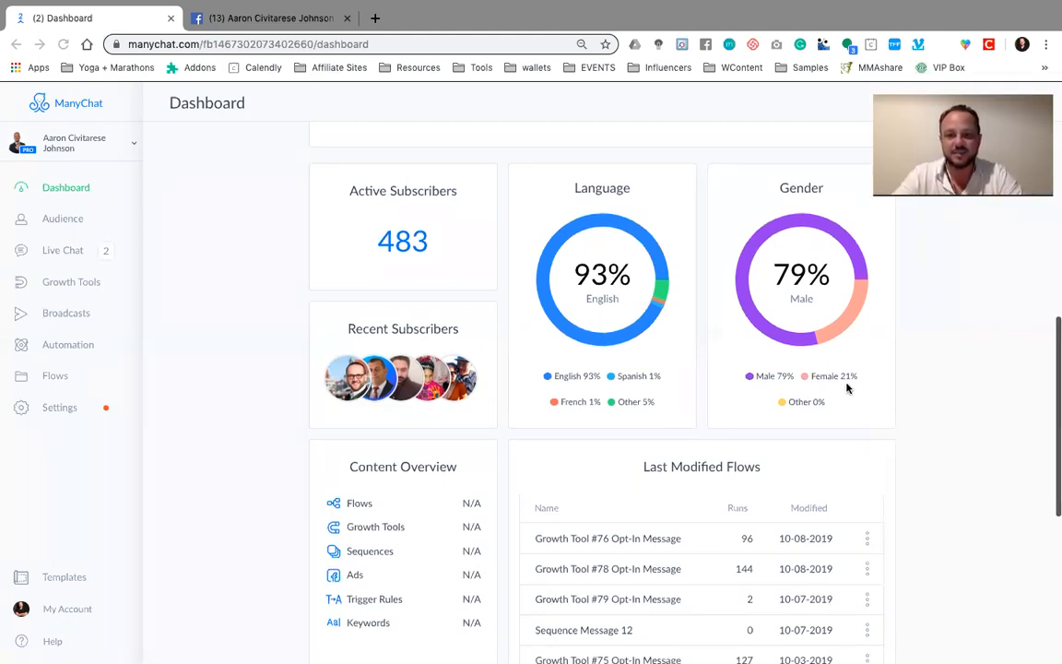
scroll(846, 384, down, 3)
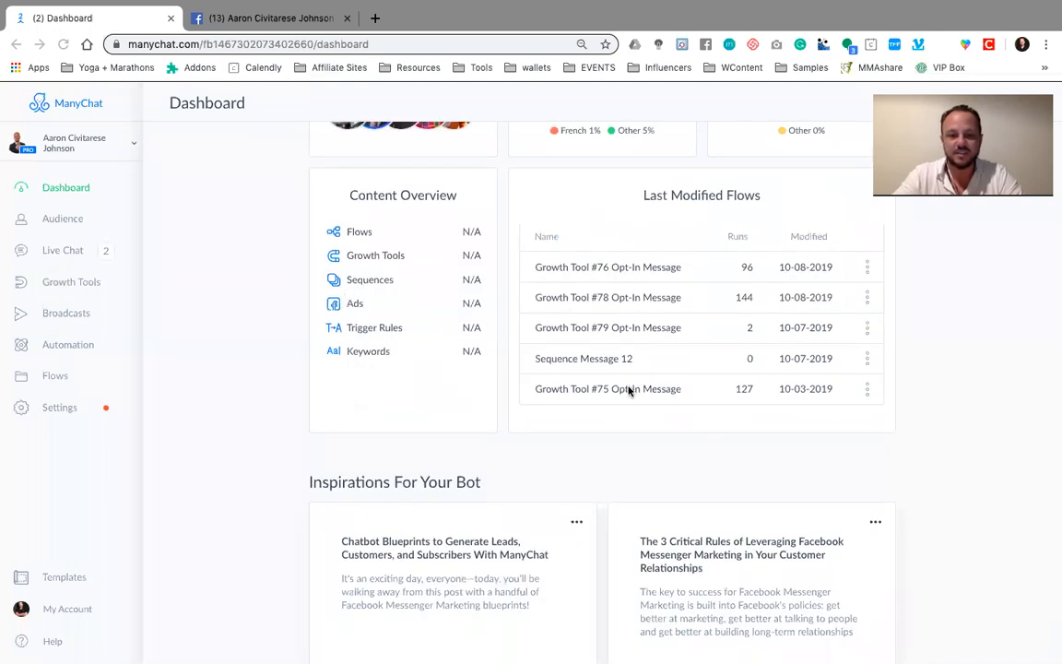
scroll(628, 391, down, 1)
scroll(631, 393, up, 4)
scroll(631, 393, up, 2)
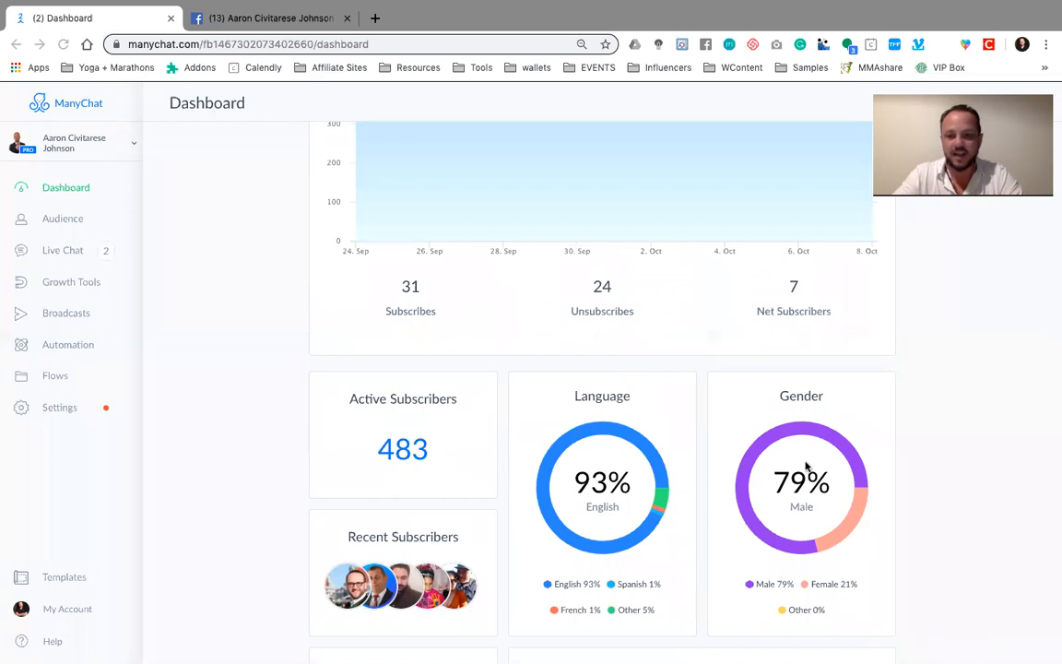
scroll(664, 405, up, 4)
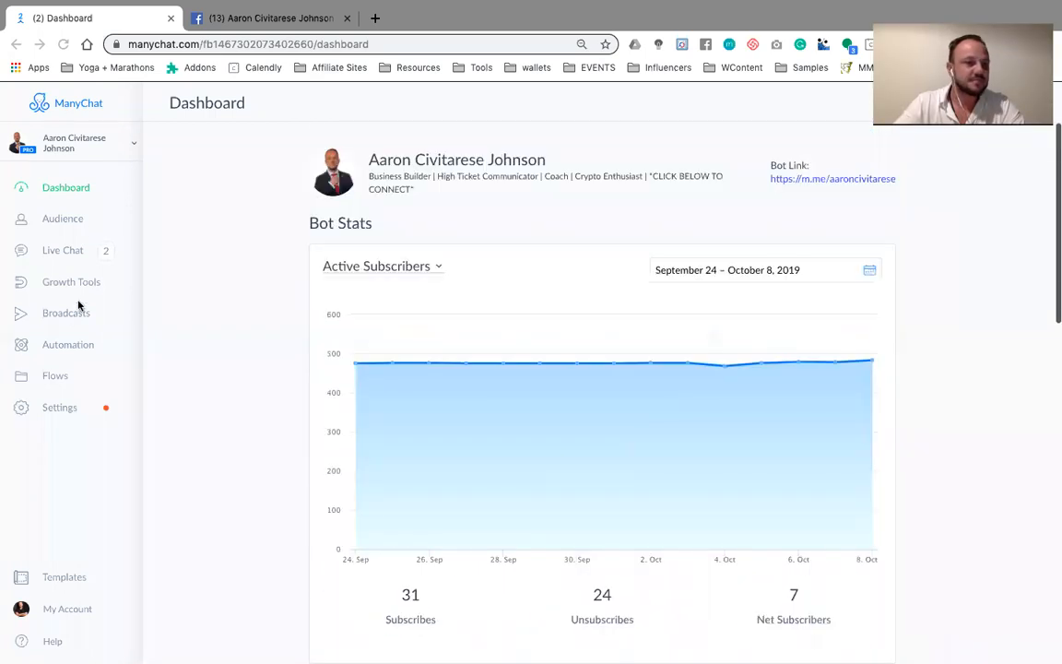
Open the Audience section and look through the subscriber list with its tags, widgets and sequences
click(57, 219)
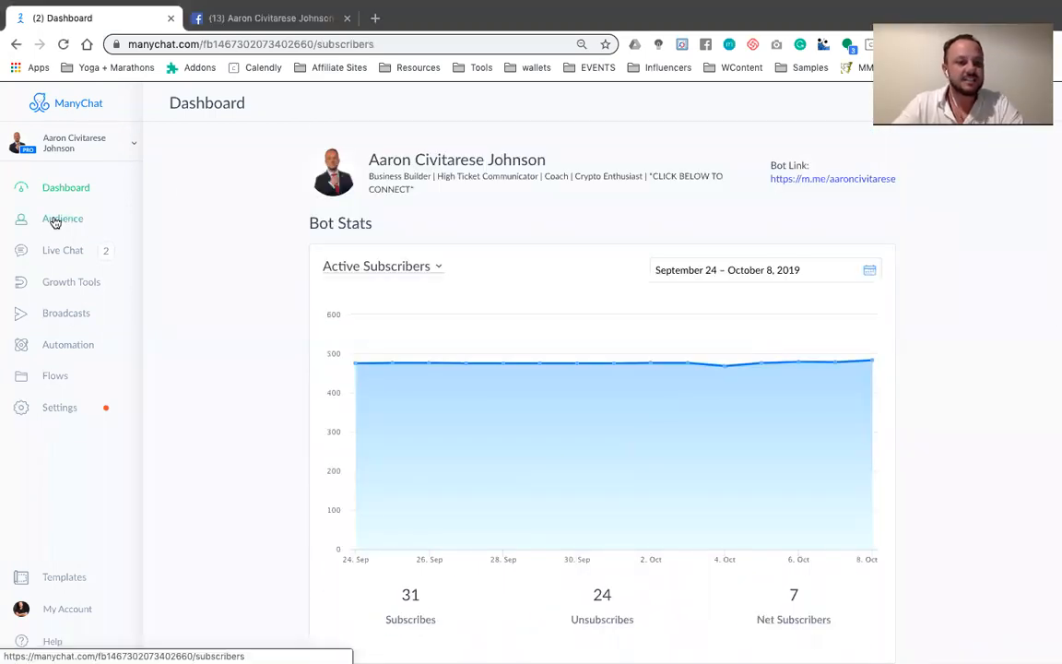
scroll(368, 387, down, 2)
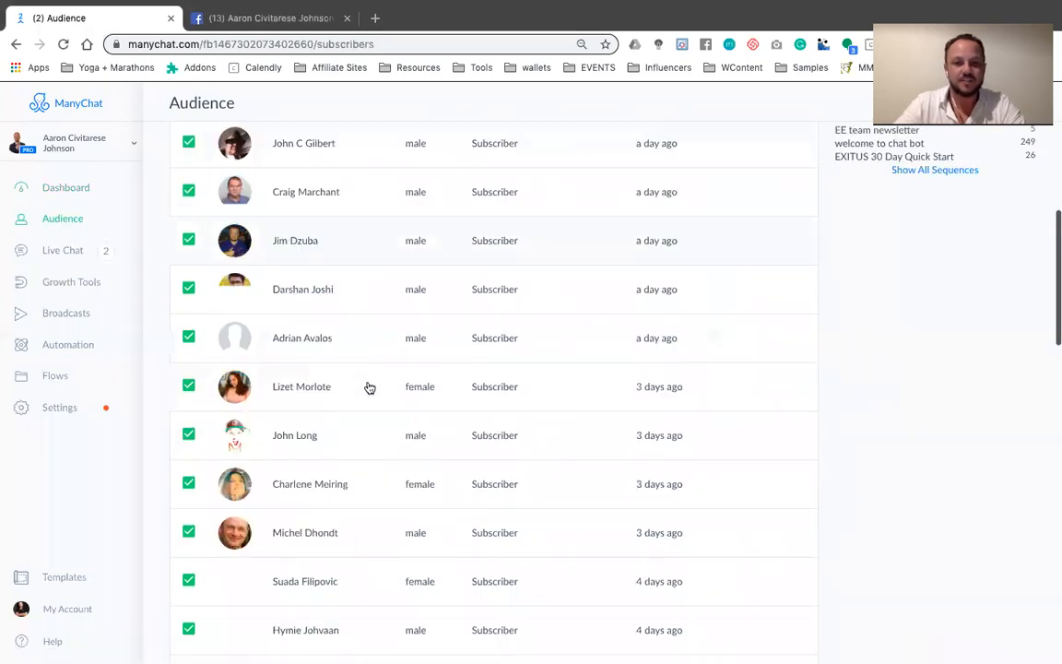
scroll(368, 387, up, 2)
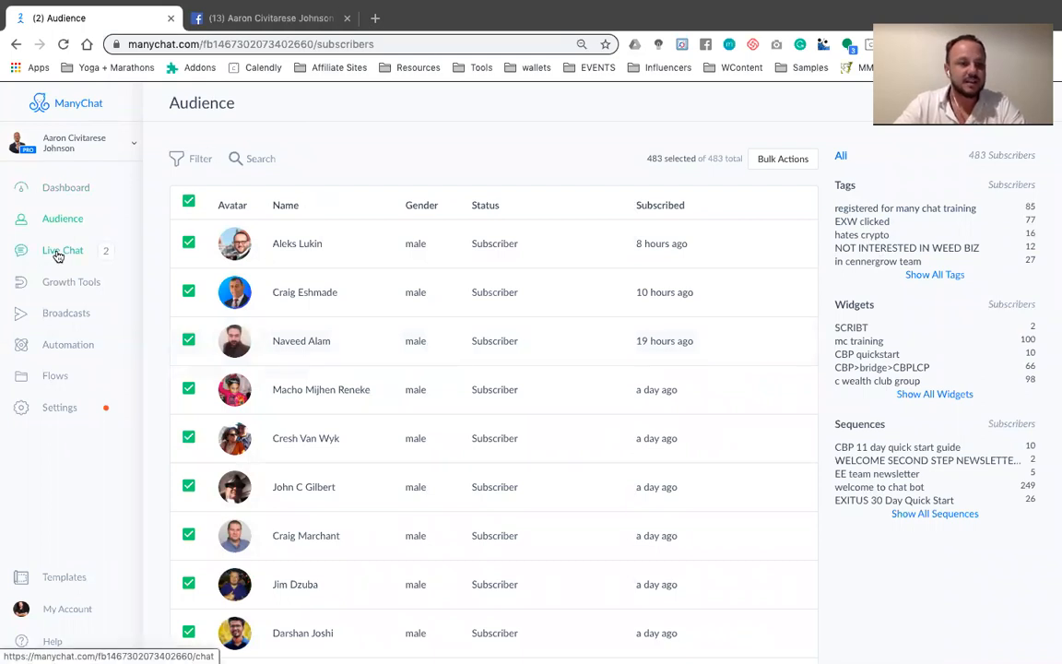
Open Growth Tools and look through the list of widgets and their opt-in figures
click(66, 281)
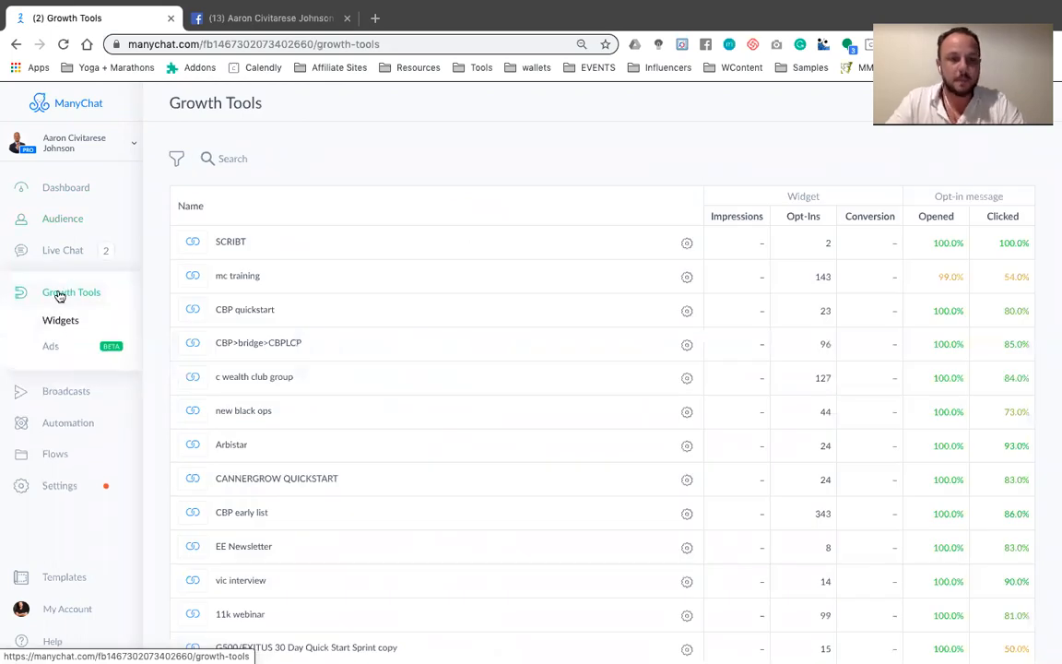
scroll(380, 376, down, 1)
scroll(380, 378, down, 2)
scroll(378, 379, up, 3)
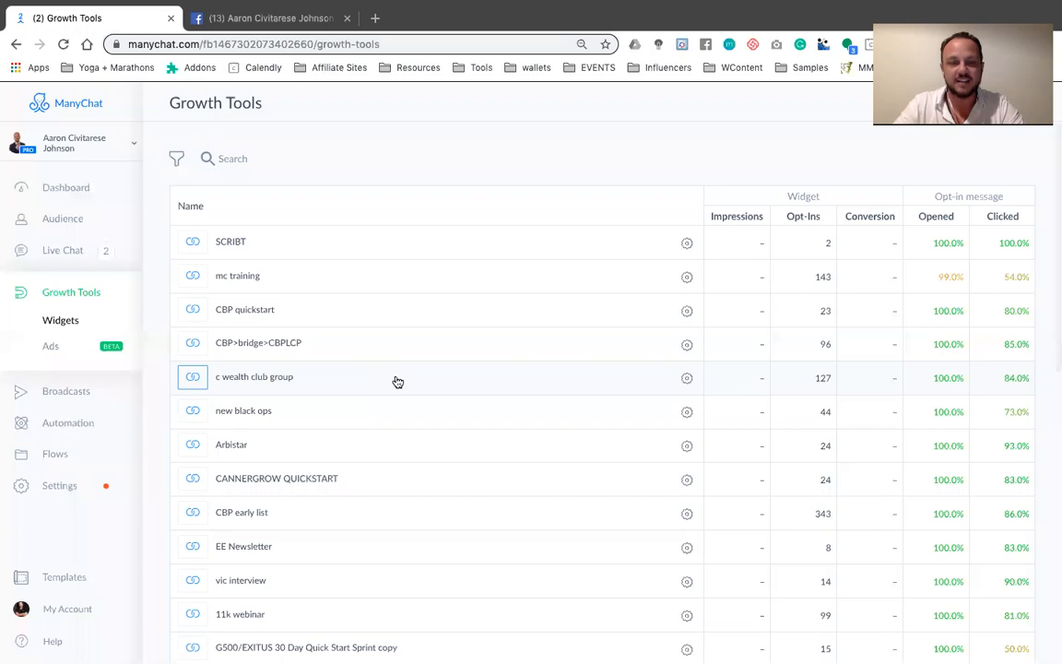
Open the mc training widget's opt-in message for editing and review each attached message before returning to the starting step
click(242, 275)
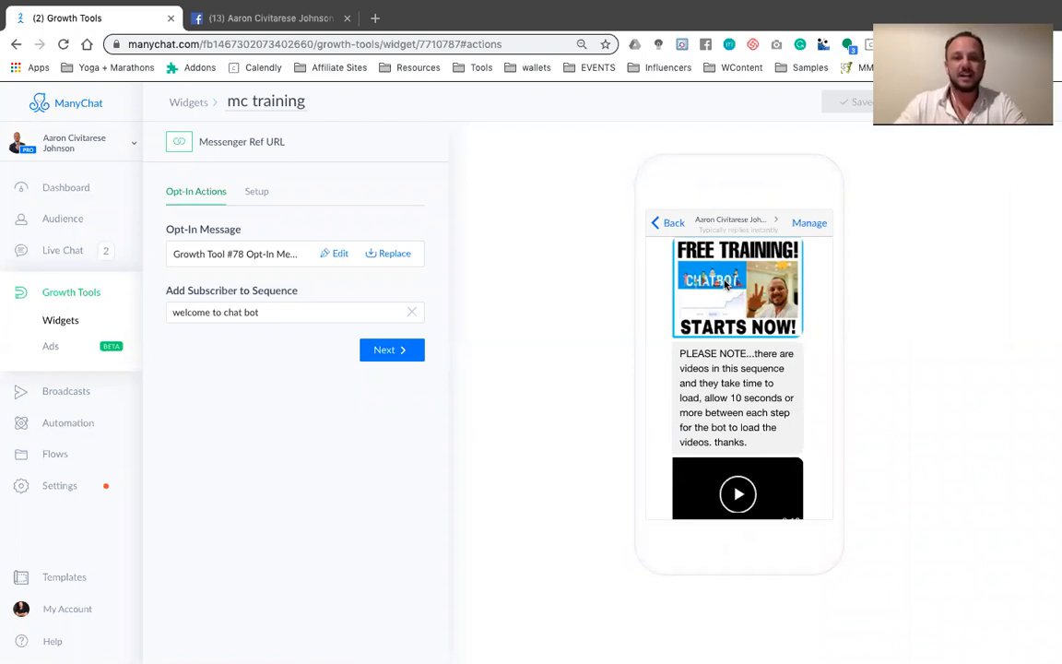
click(339, 255)
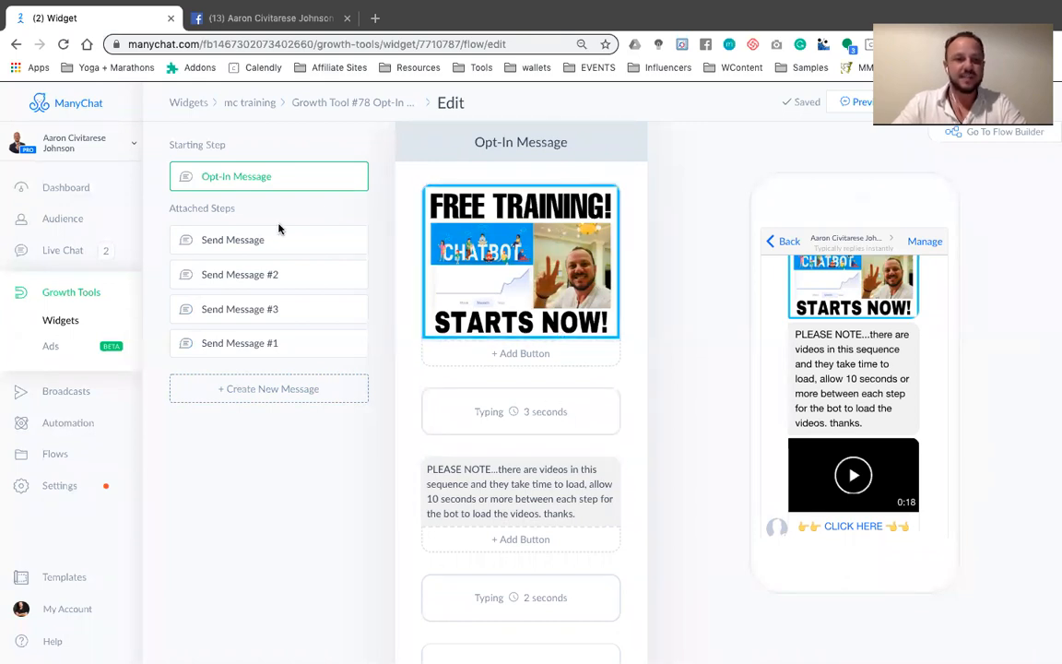
click(262, 242)
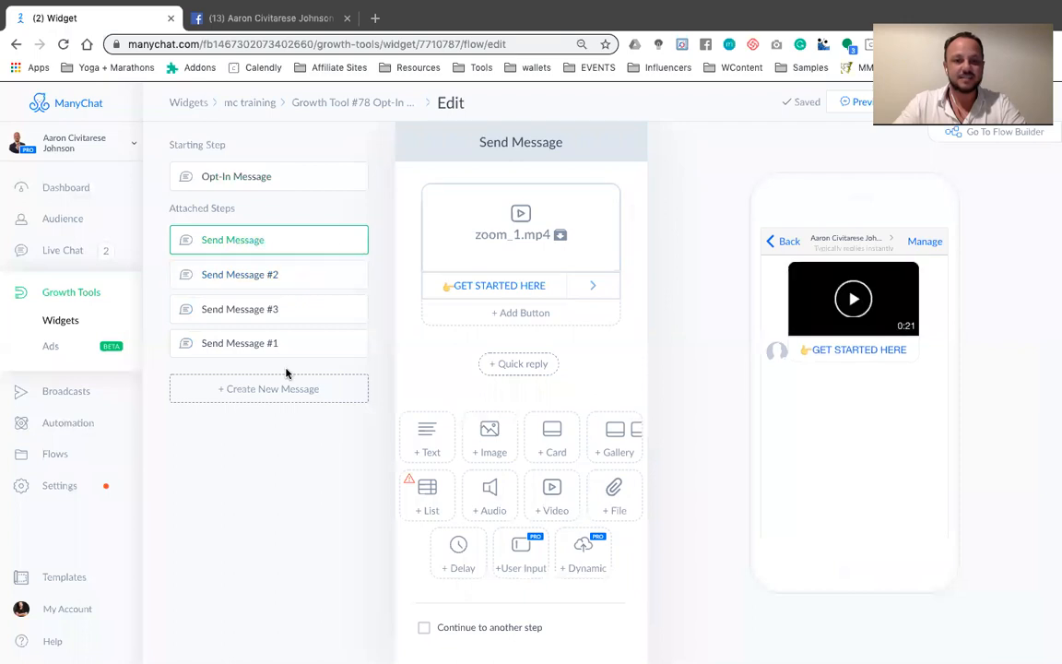
click(264, 269)
click(245, 309)
click(268, 343)
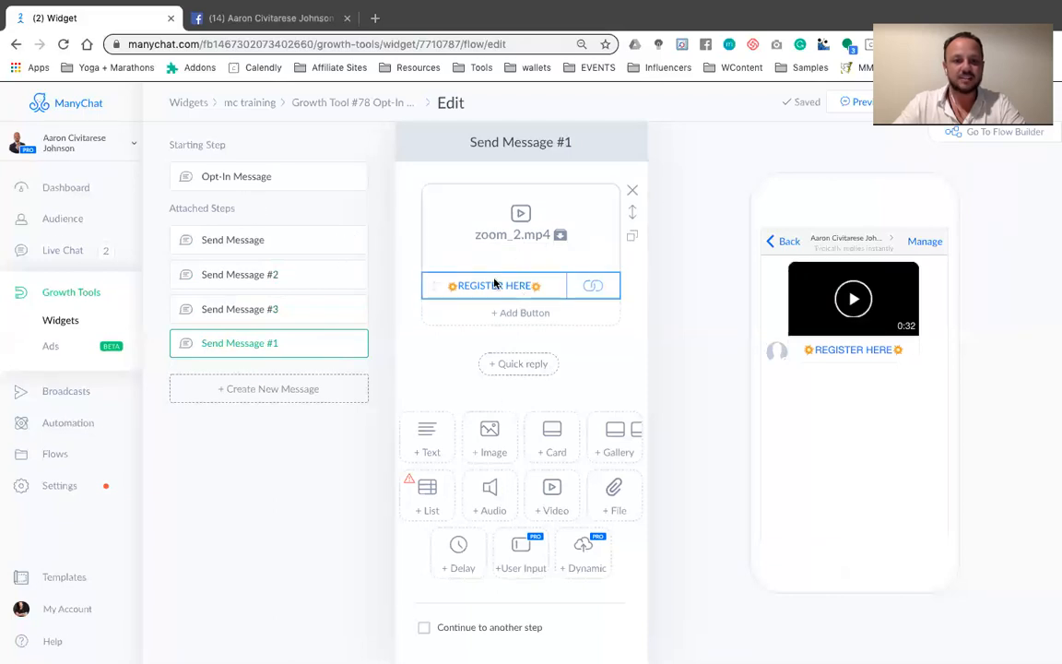
click(243, 185)
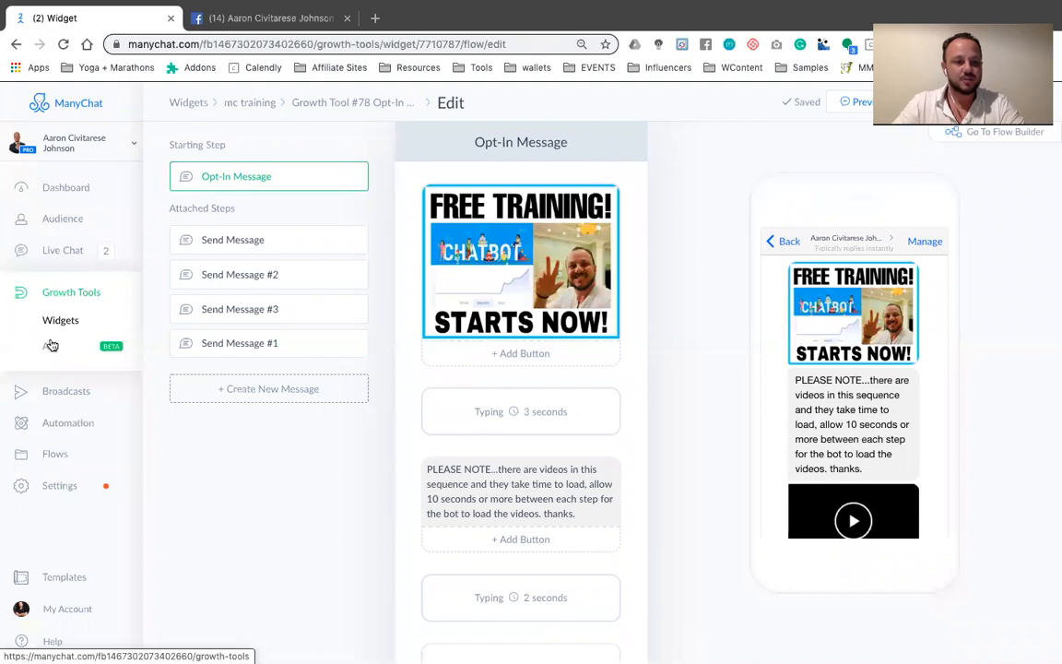
Open Broadcasts, view the flows available for a new broadcast, and close the flow picker without choosing one
click(68, 393)
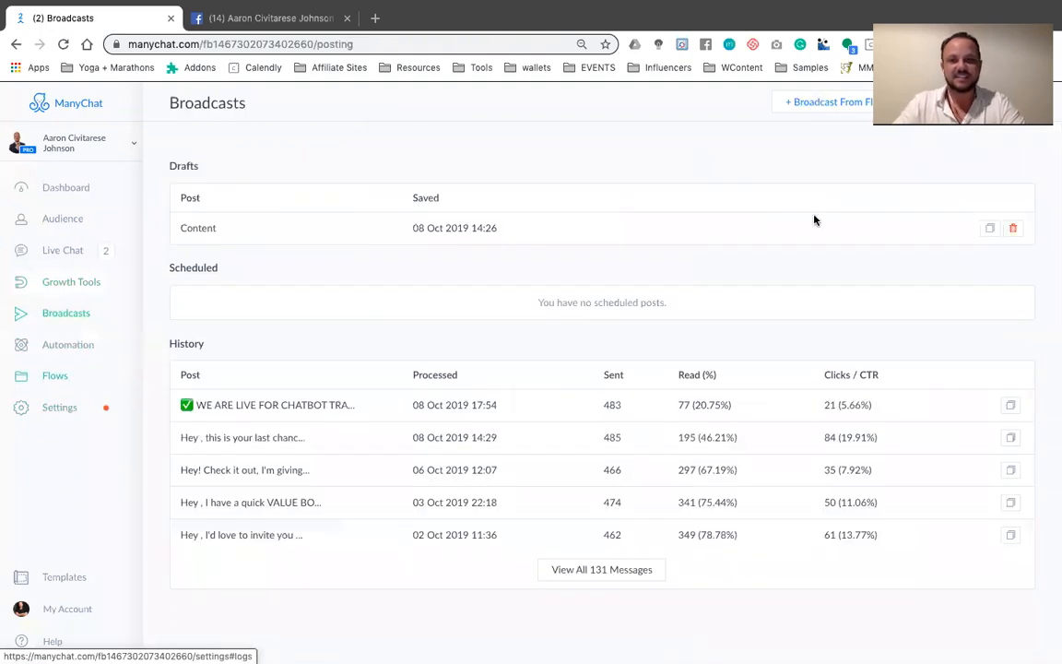
click(823, 103)
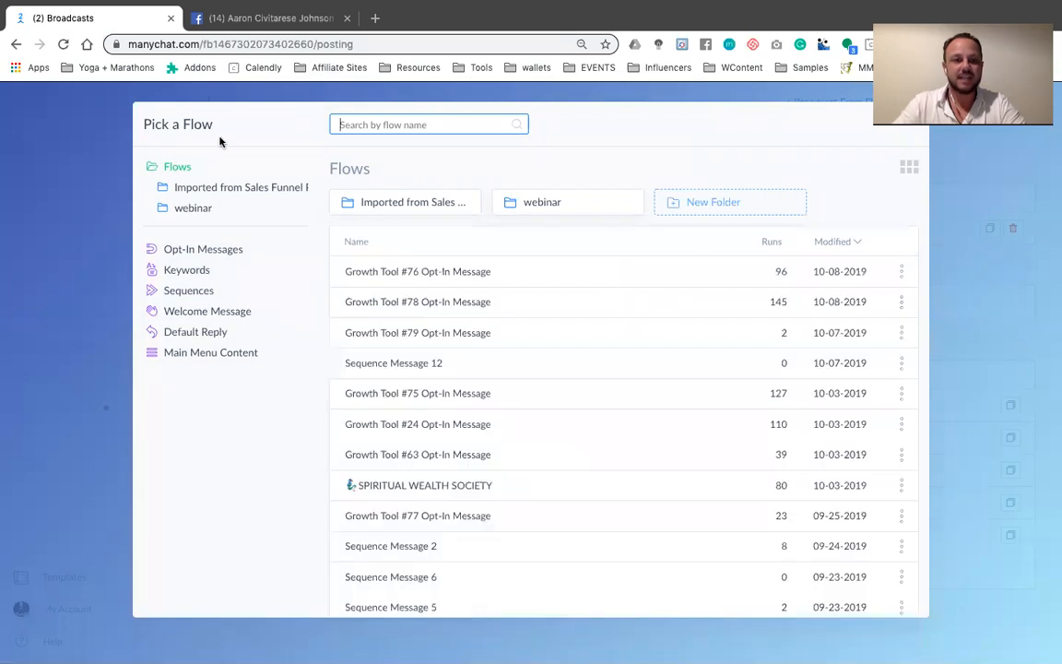
click(87, 197)
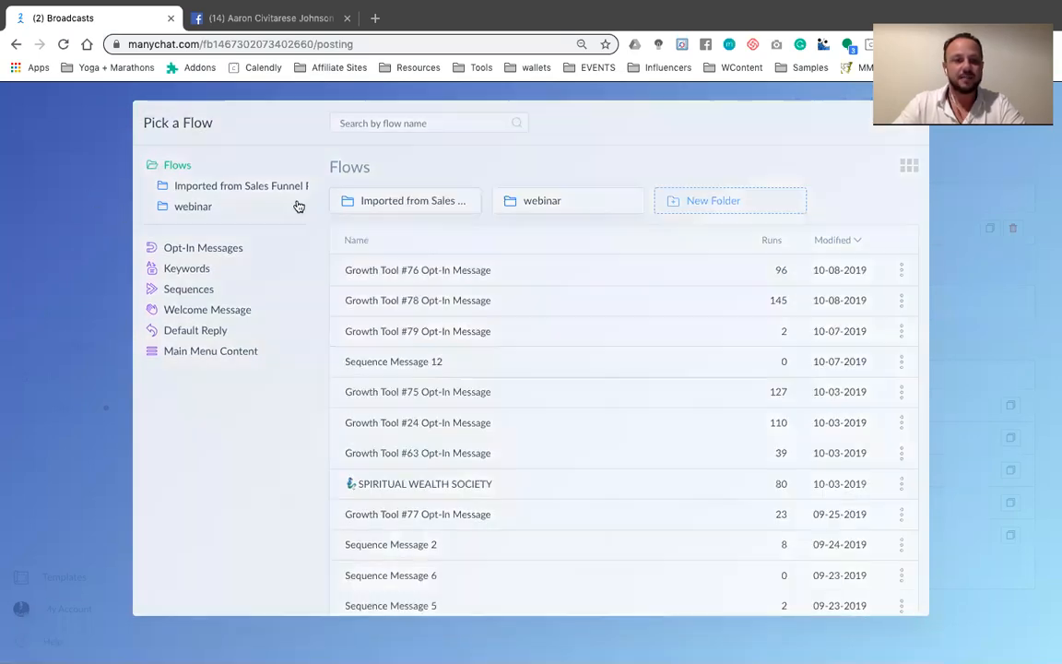
Open the sent broadcast "WE ARE LIVE FOR CHATBOT TRAINING", view the users who clicked it, and close that list
click(267, 406)
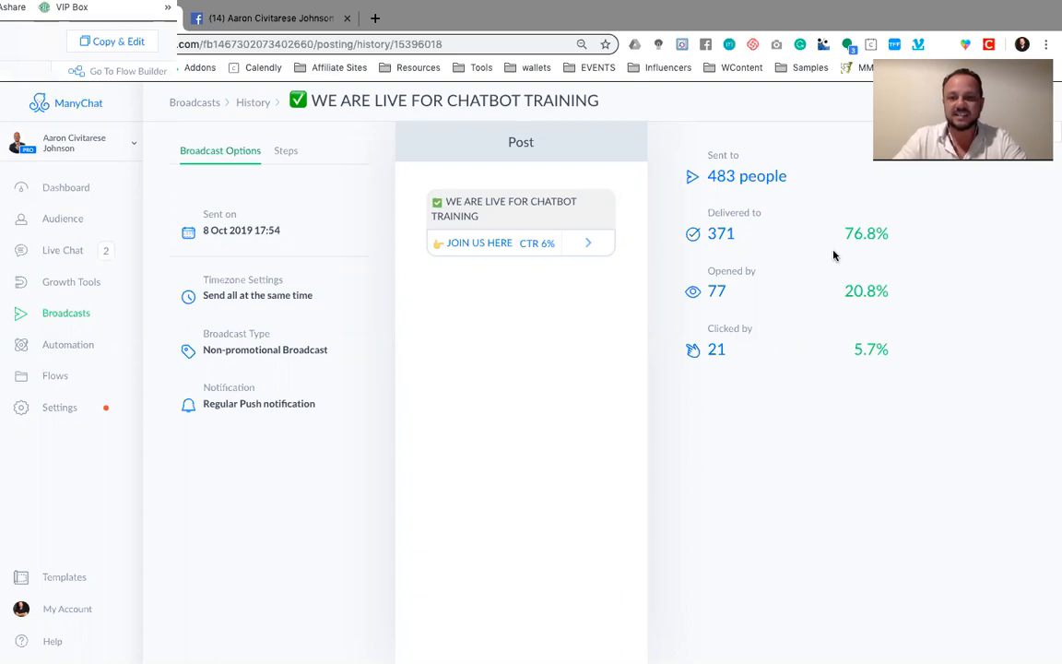
drag(891, 349, 859, 355)
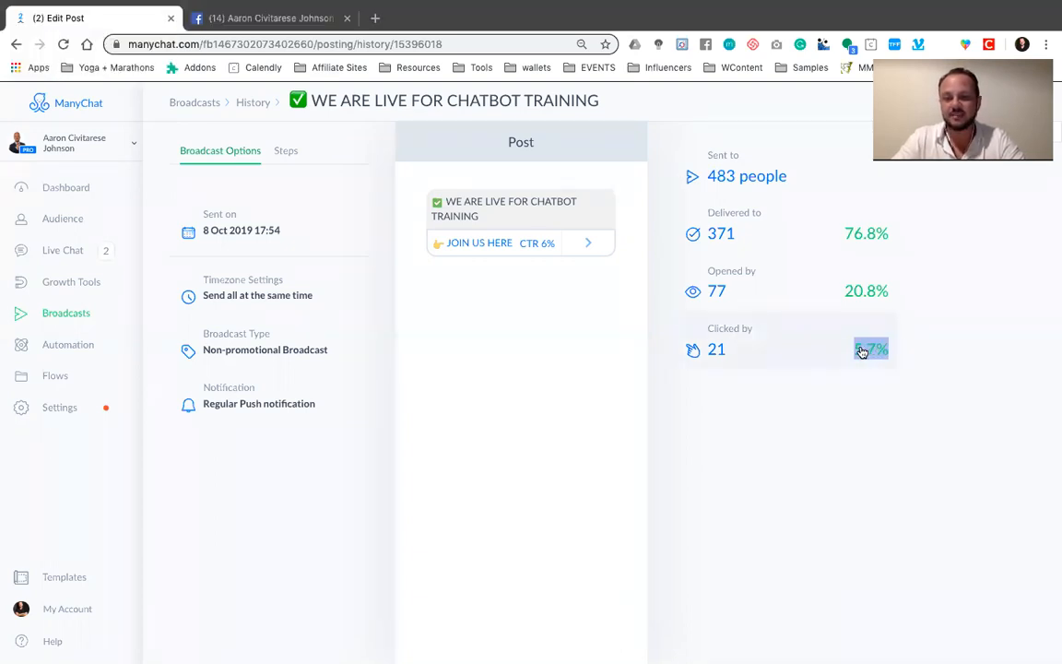
click(886, 353)
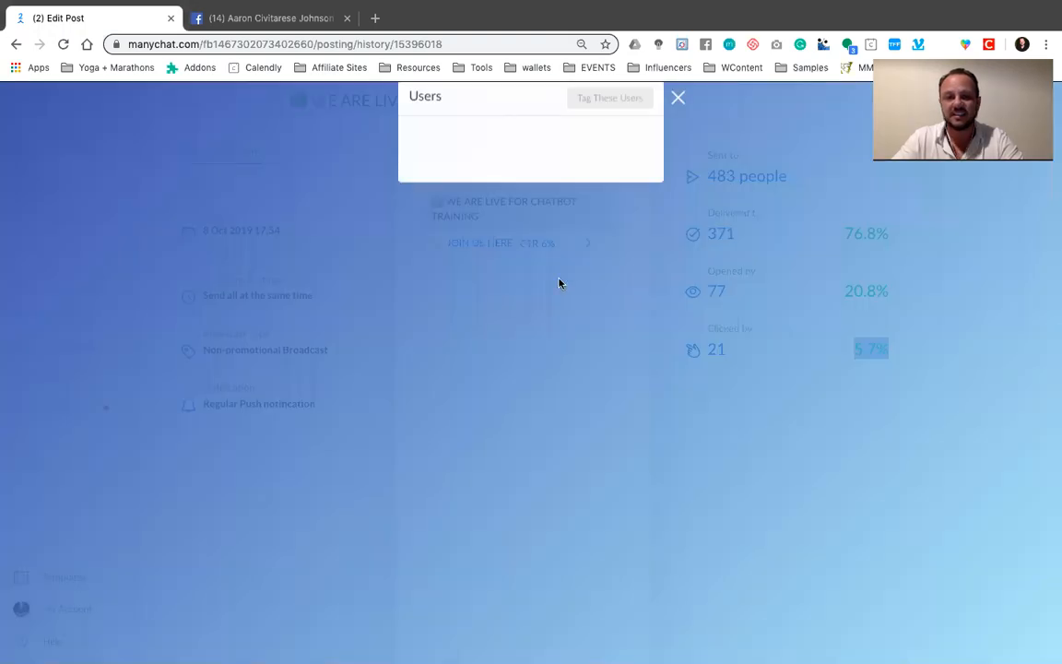
click(677, 118)
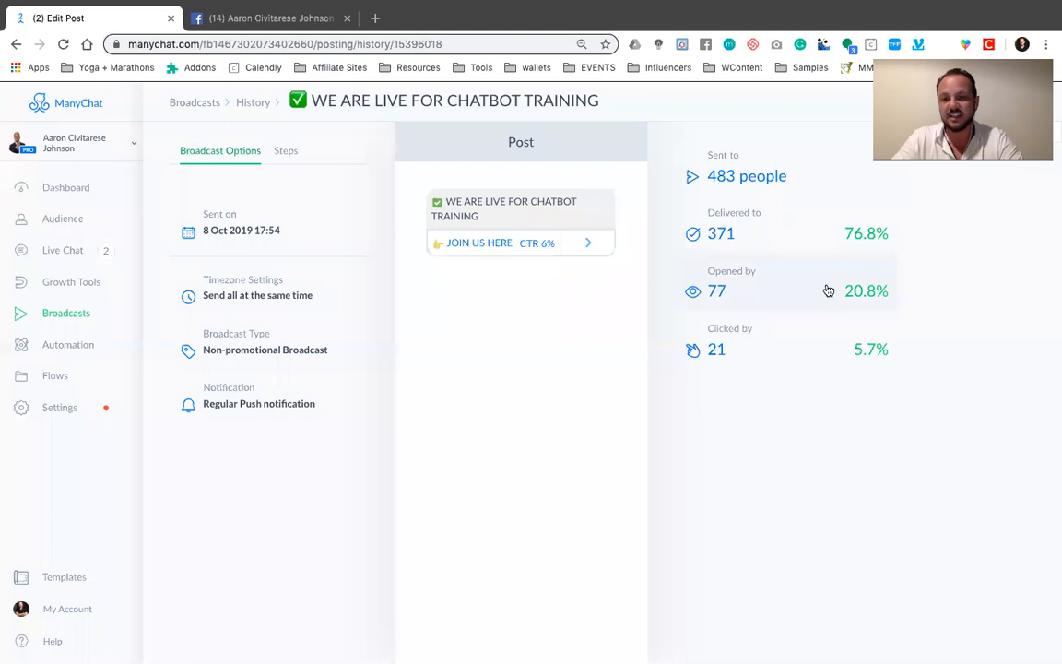
Highlight the open-rate percentage in the broadcast's statistics, then clear the selection
drag(907, 294, 825, 295)
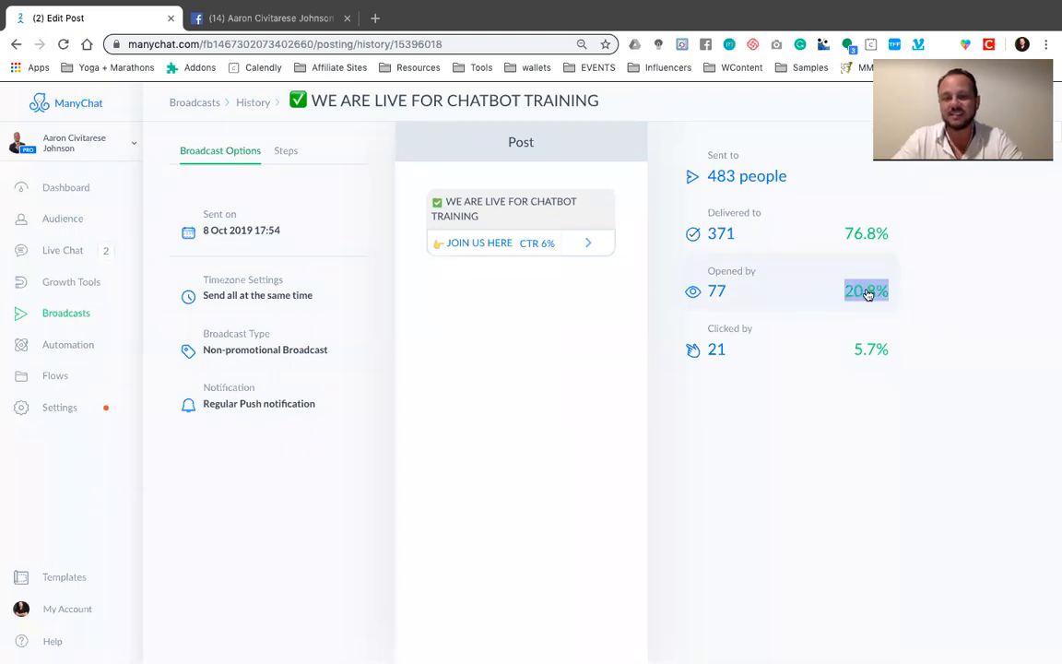
click(920, 293)
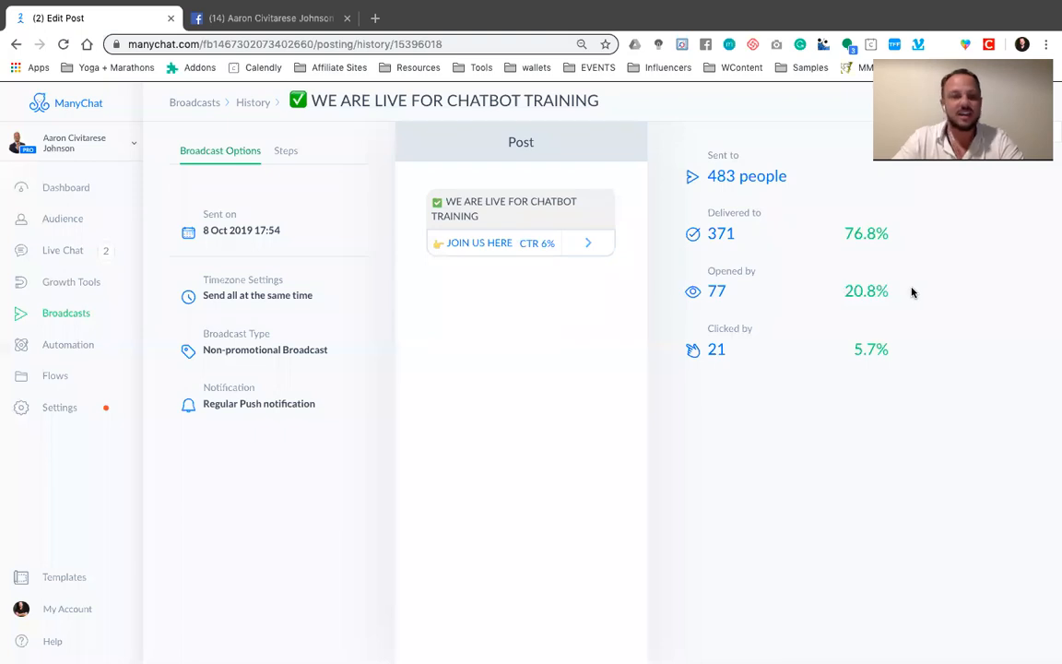
drag(883, 292, 848, 295)
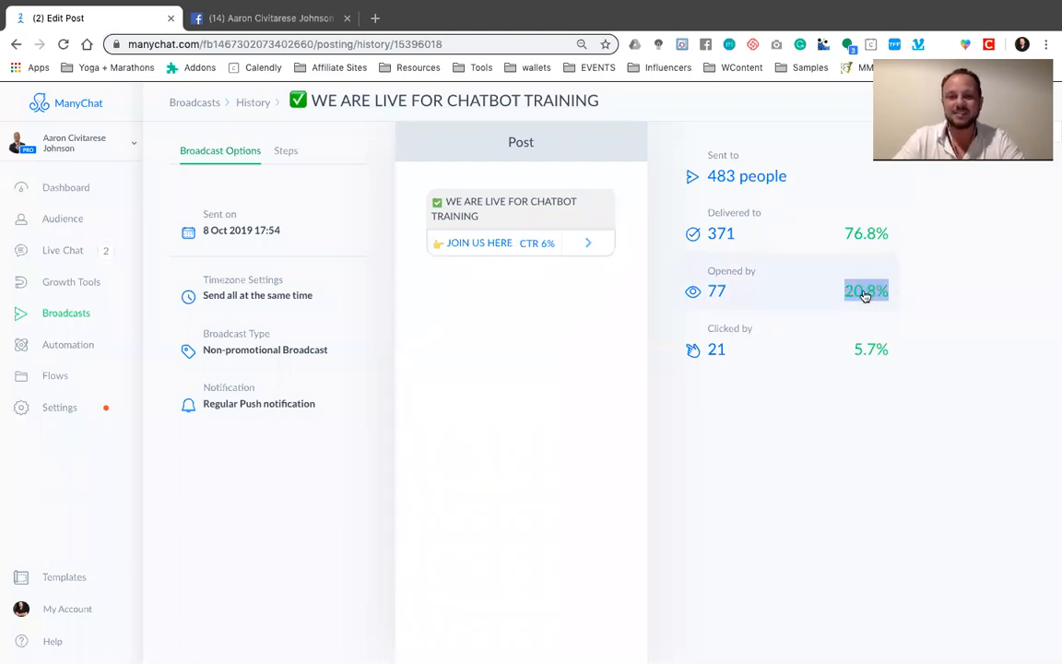
click(902, 292)
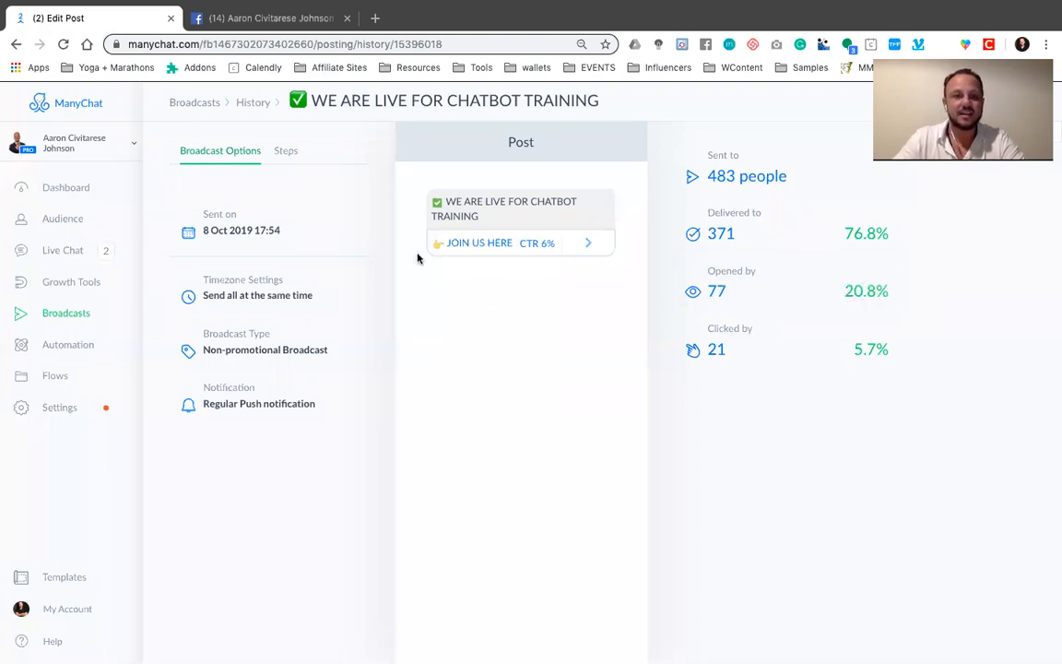
Open the EXITUS 30 Day Quick Start sequence from the automation sequences
click(61, 347)
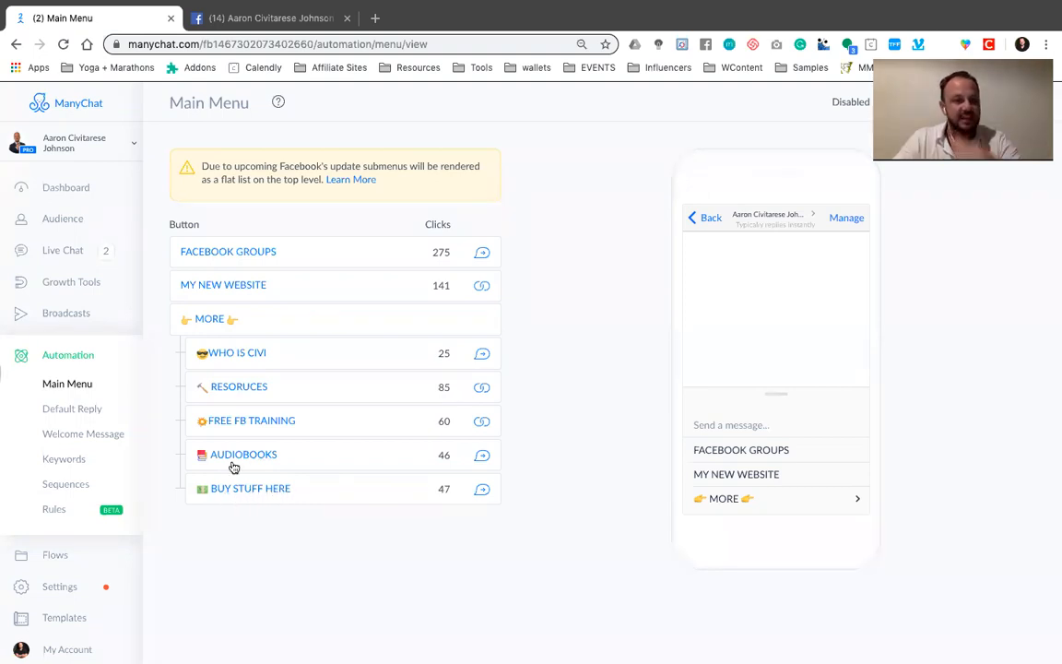
click(66, 485)
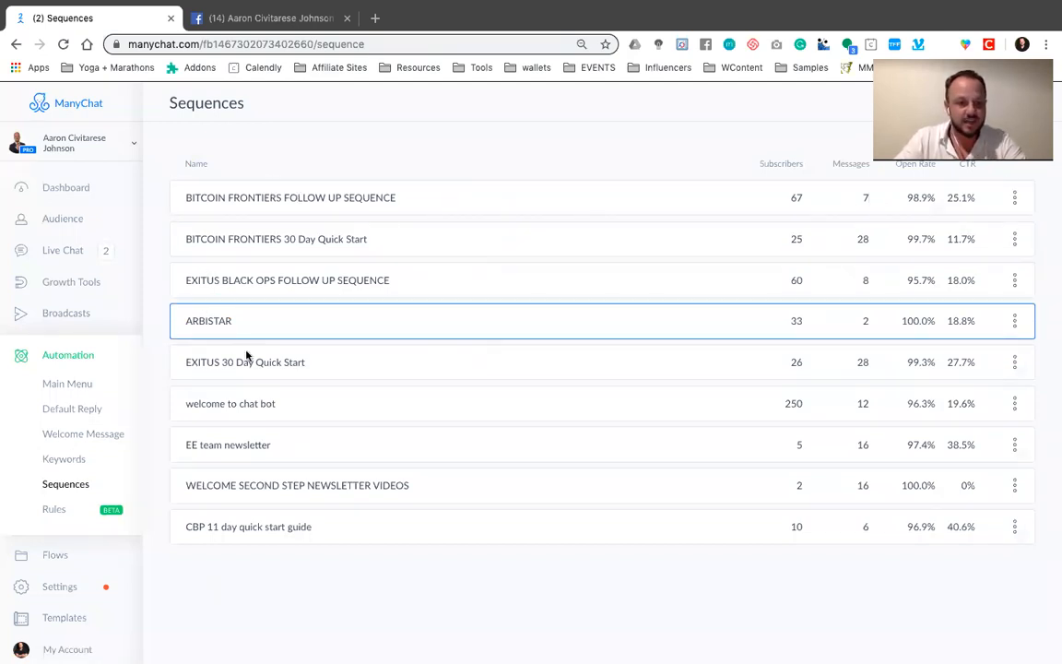
click(345, 366)
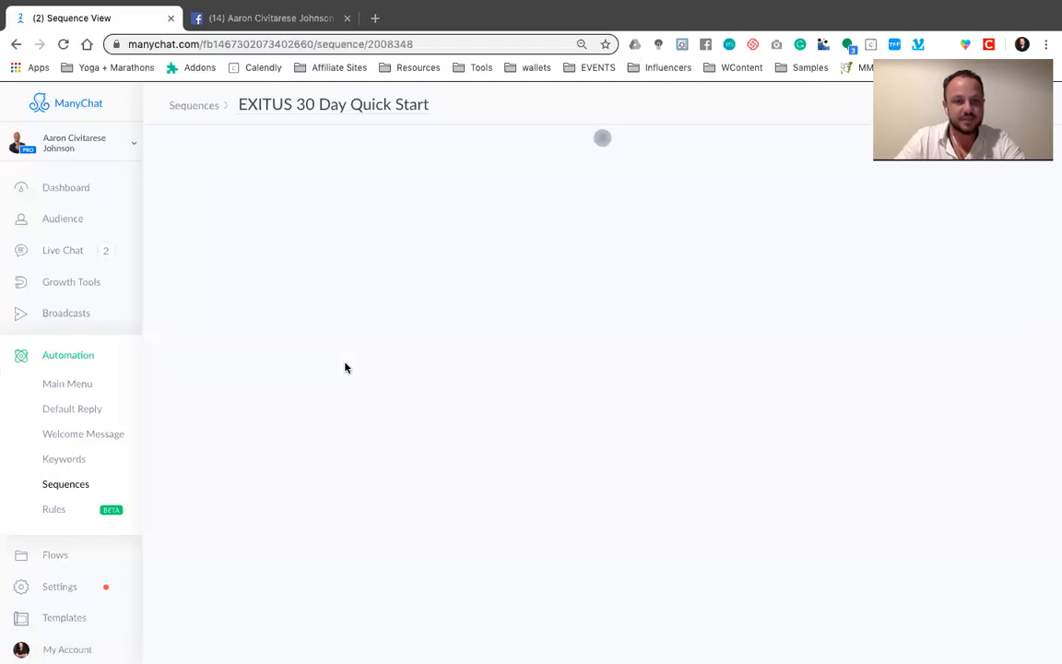
Examine the daily schedule and statistics of the EXITUS 30 Day Quick Start messages, and view the Flows list
scroll(614, 372, down, 3)
scroll(614, 372, up, 2)
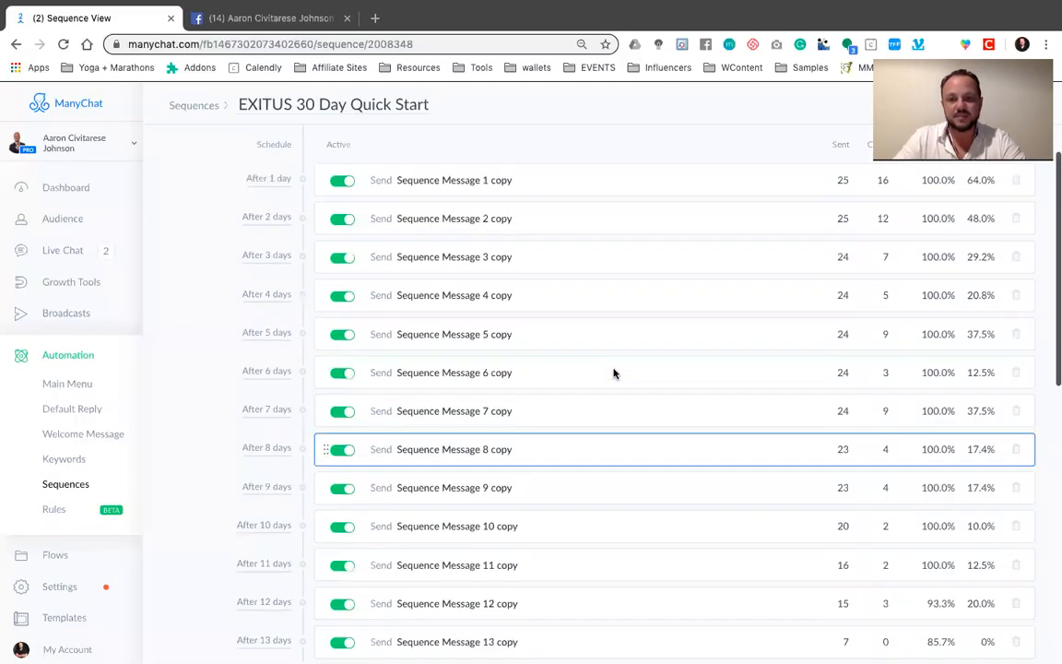
scroll(498, 379, down, 7)
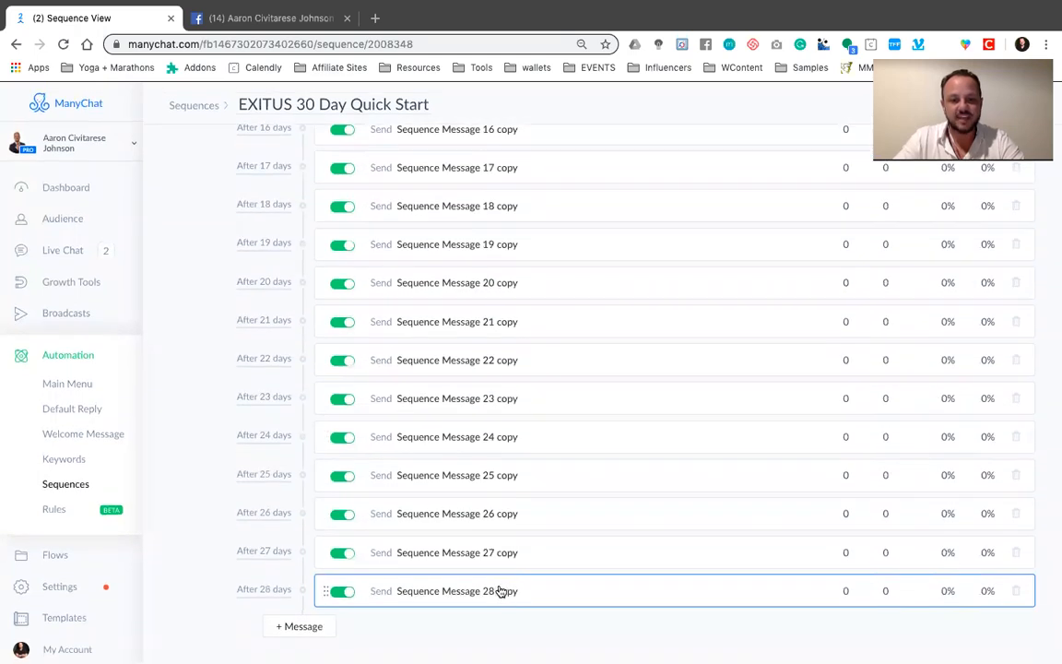
scroll(536, 433, up, 5)
scroll(536, 430, up, 4)
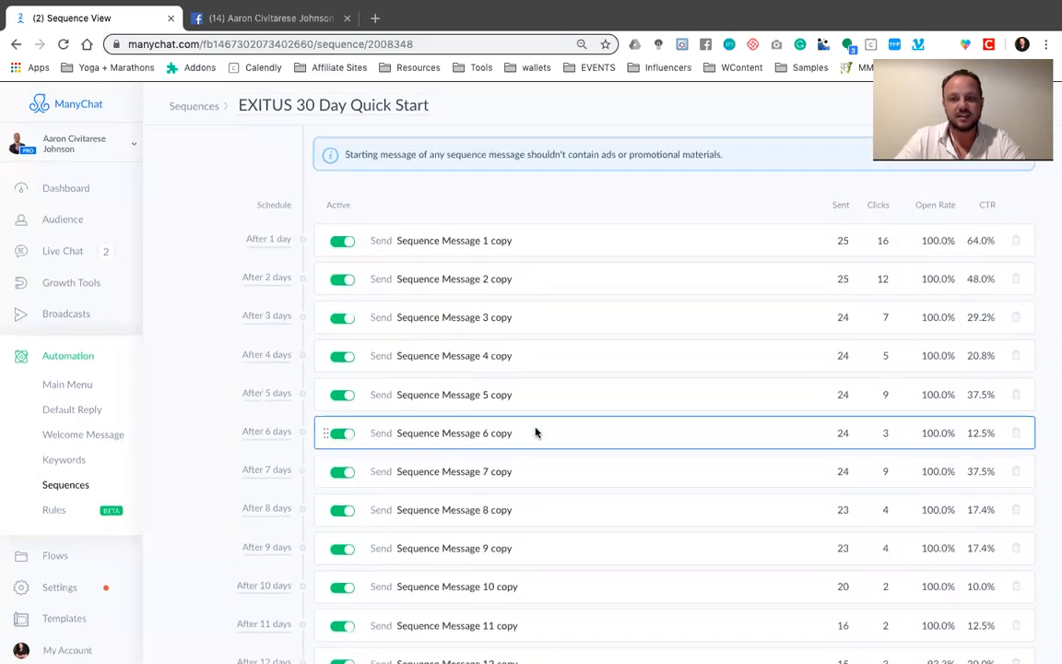
scroll(679, 509, down, 1)
scroll(678, 509, down, 4)
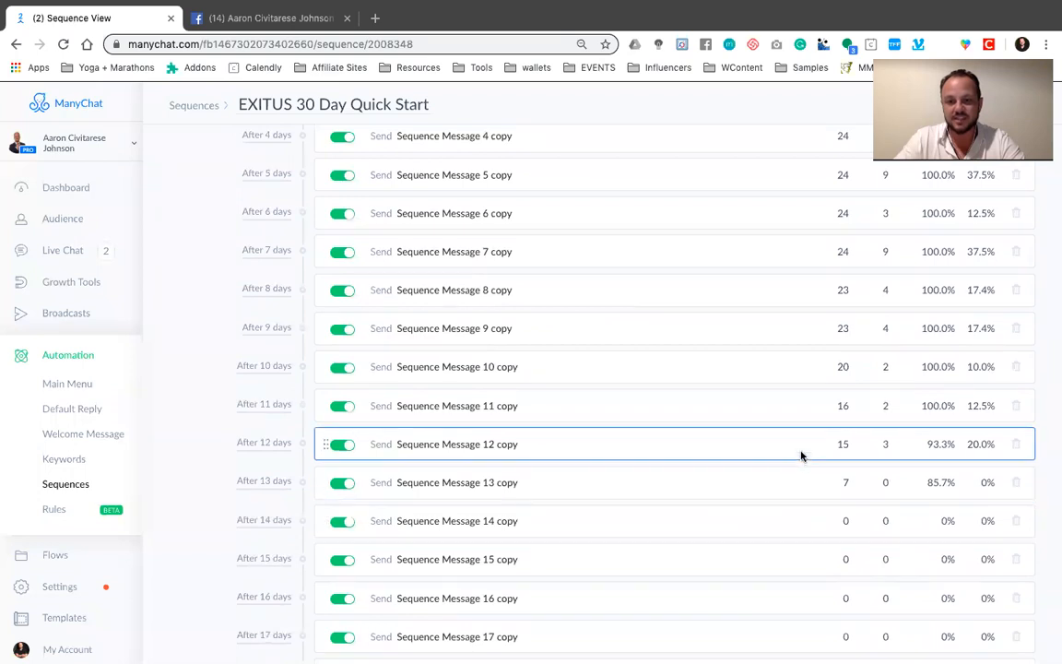
scroll(803, 462, up, 4)
scroll(640, 456, up, 2)
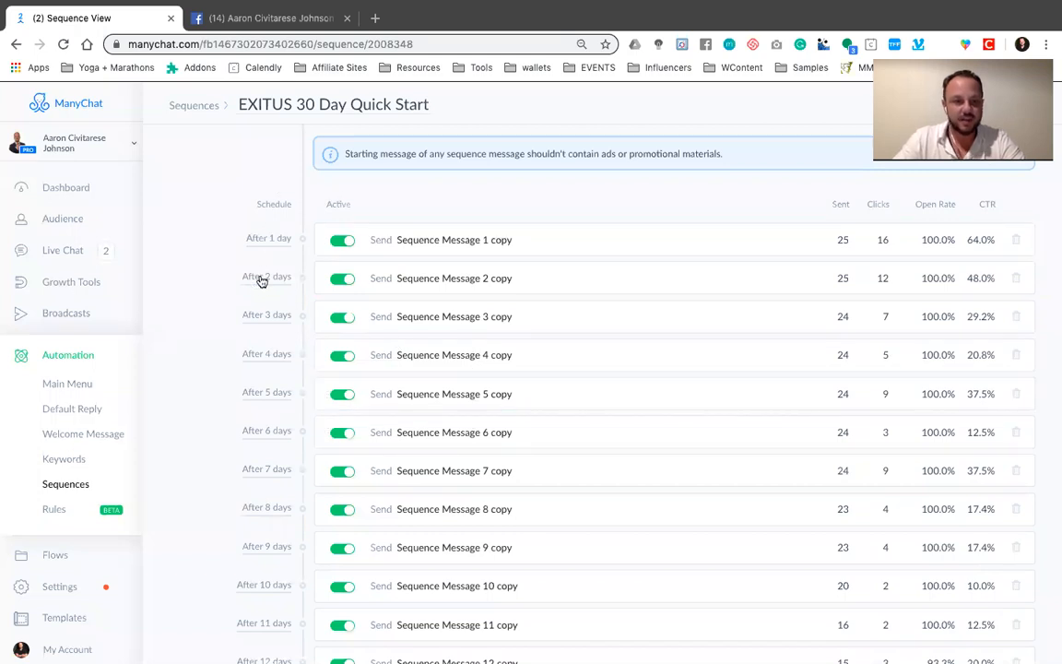
scroll(266, 410, down, 8)
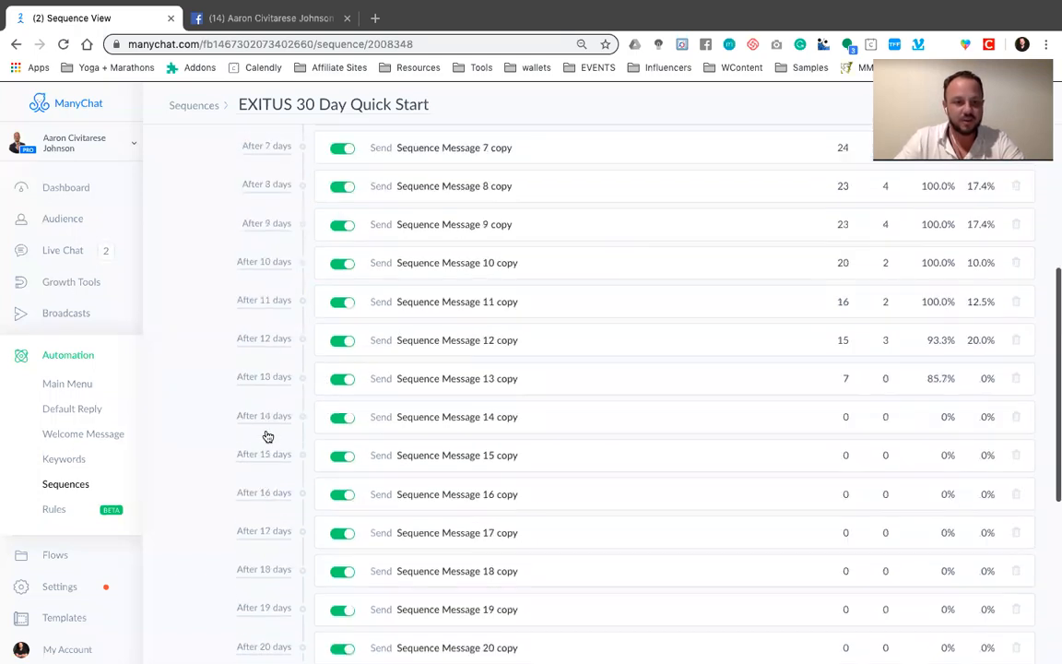
scroll(268, 433, up, 8)
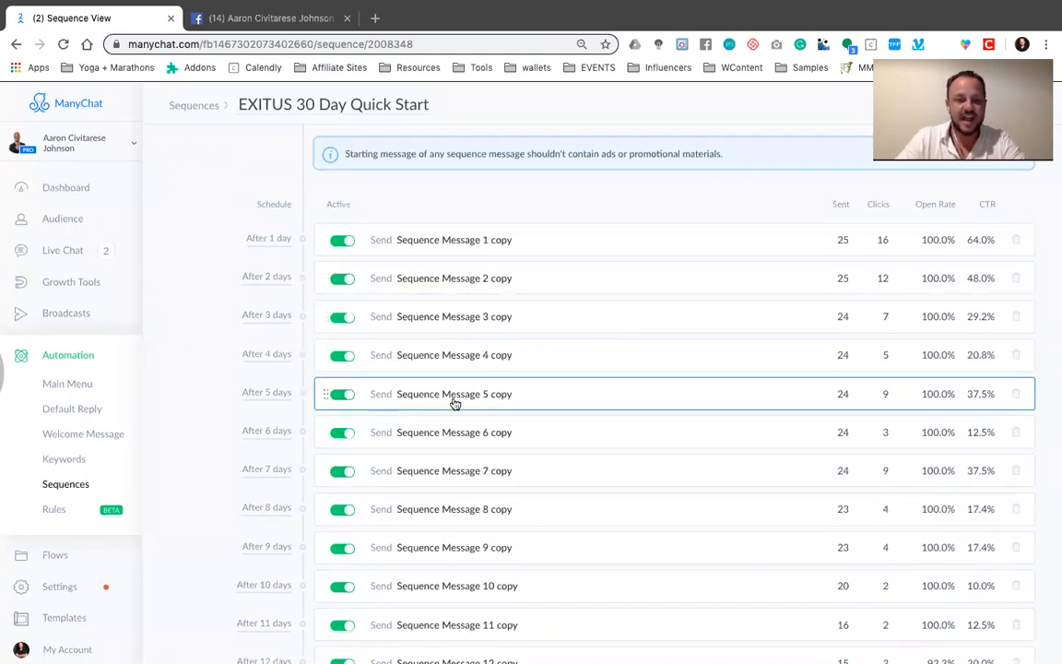
scroll(474, 313, down, 2)
scroll(499, 292, down, 2)
scroll(473, 301, up, 4)
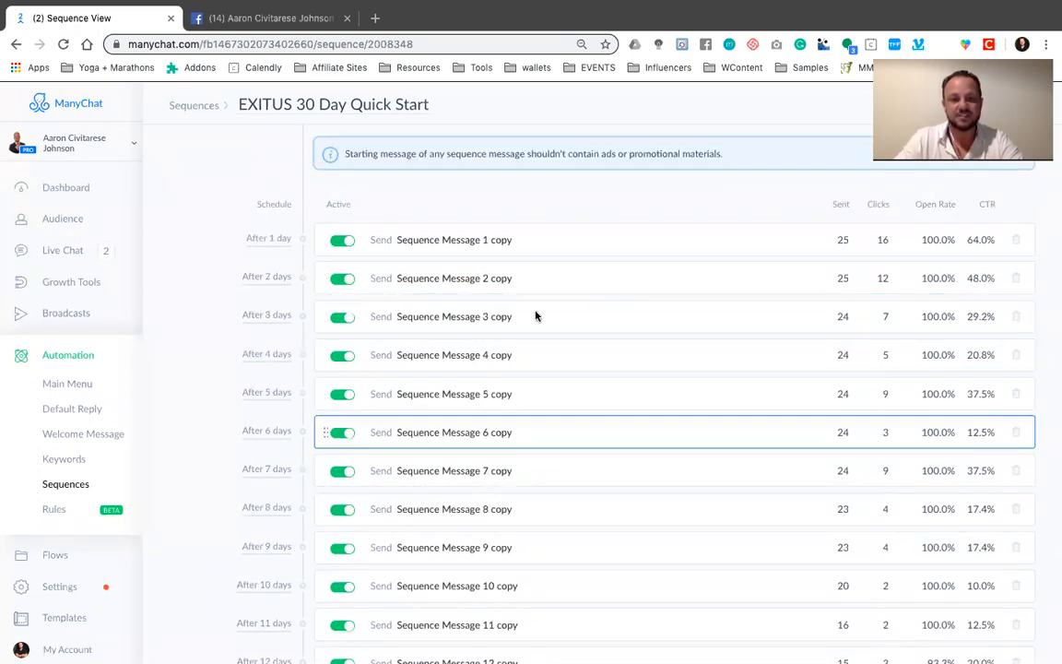
scroll(472, 470, down, 2)
scroll(470, 323, down, 1)
scroll(465, 372, up, 3)
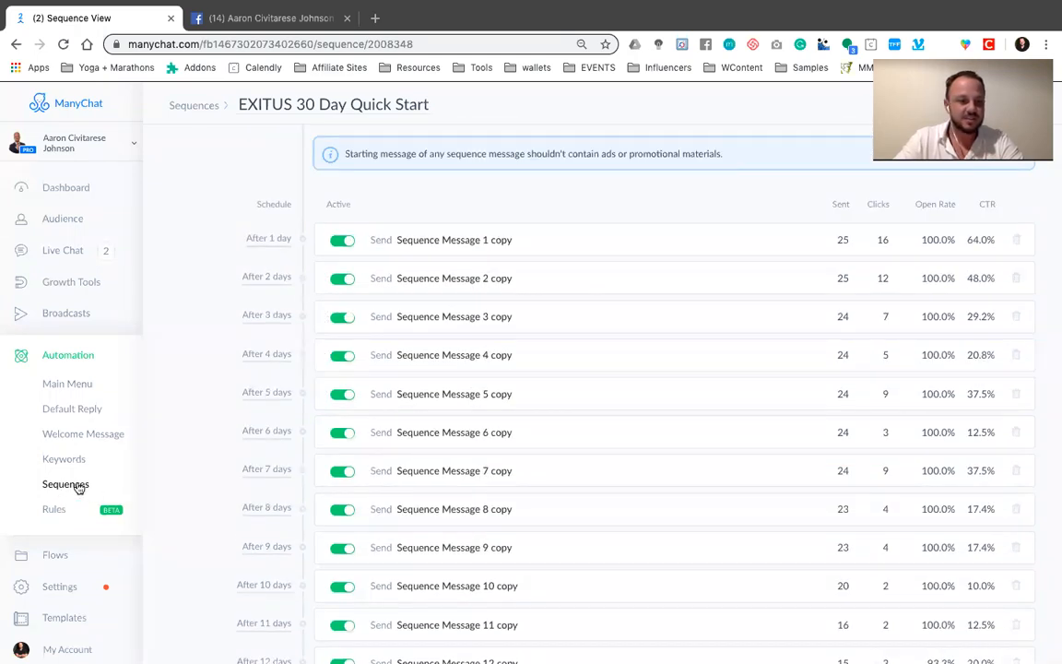
click(57, 556)
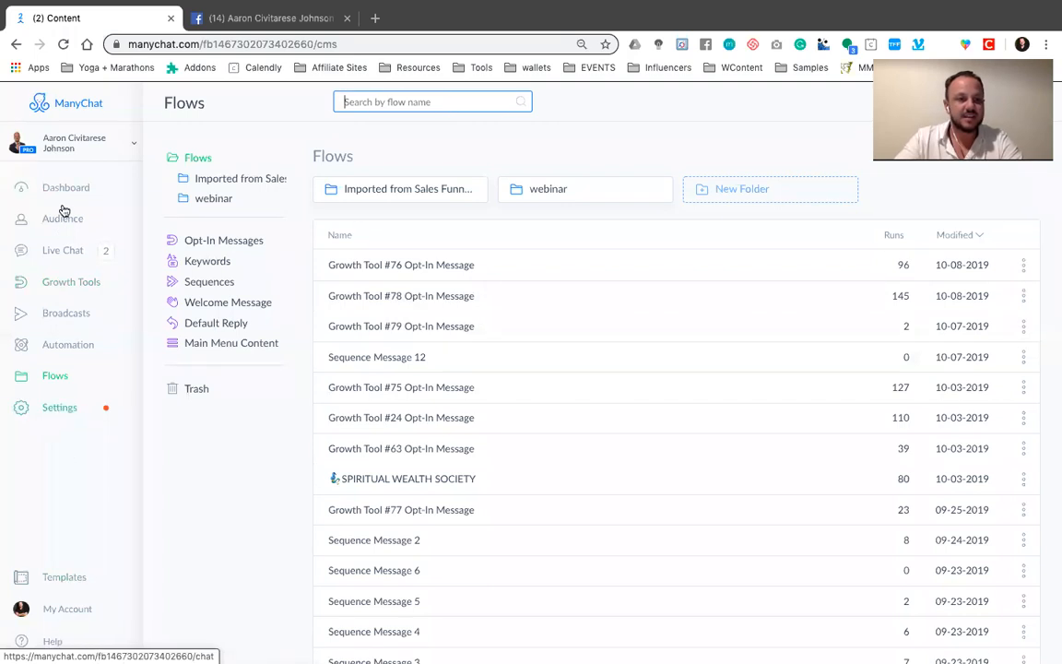
Create a new growth tool widget of the Messenger Ref URL type
click(56, 286)
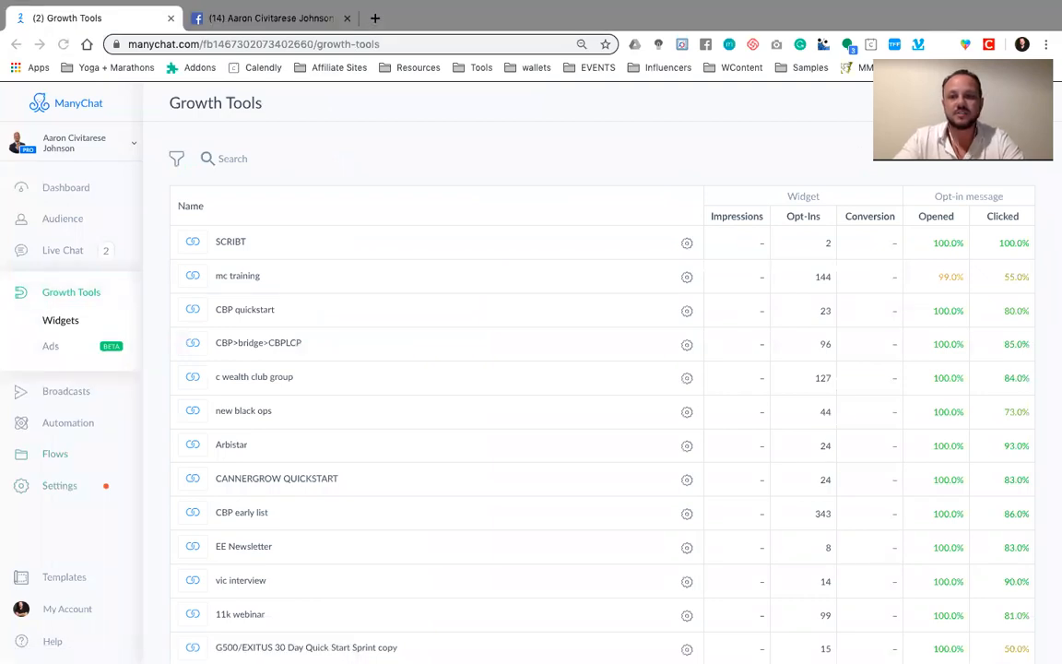
click(982, 103)
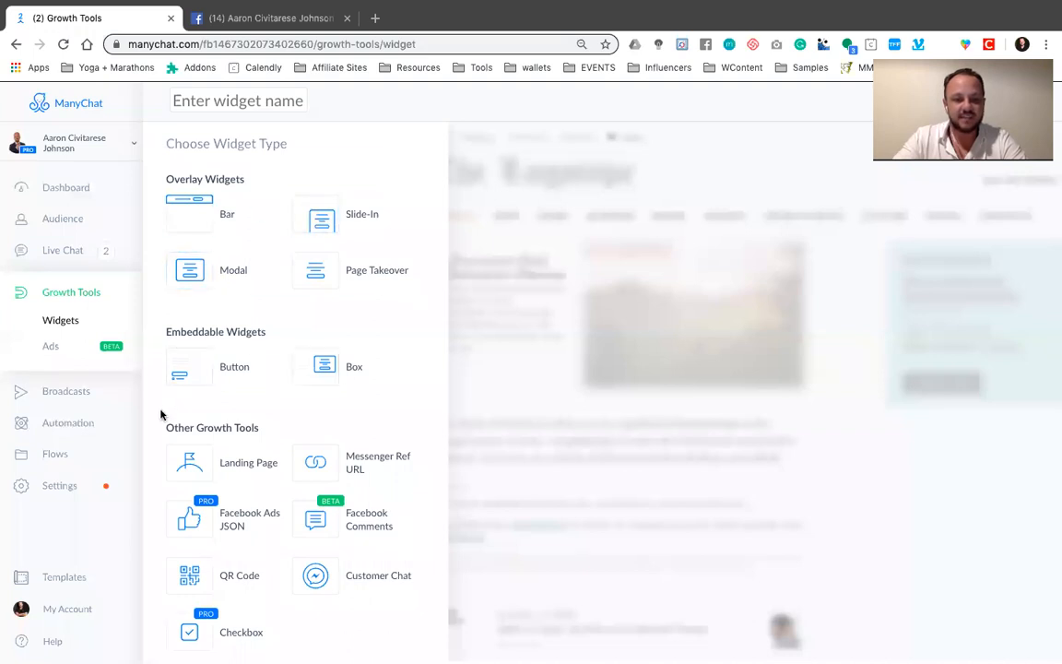
scroll(338, 289, down, 1)
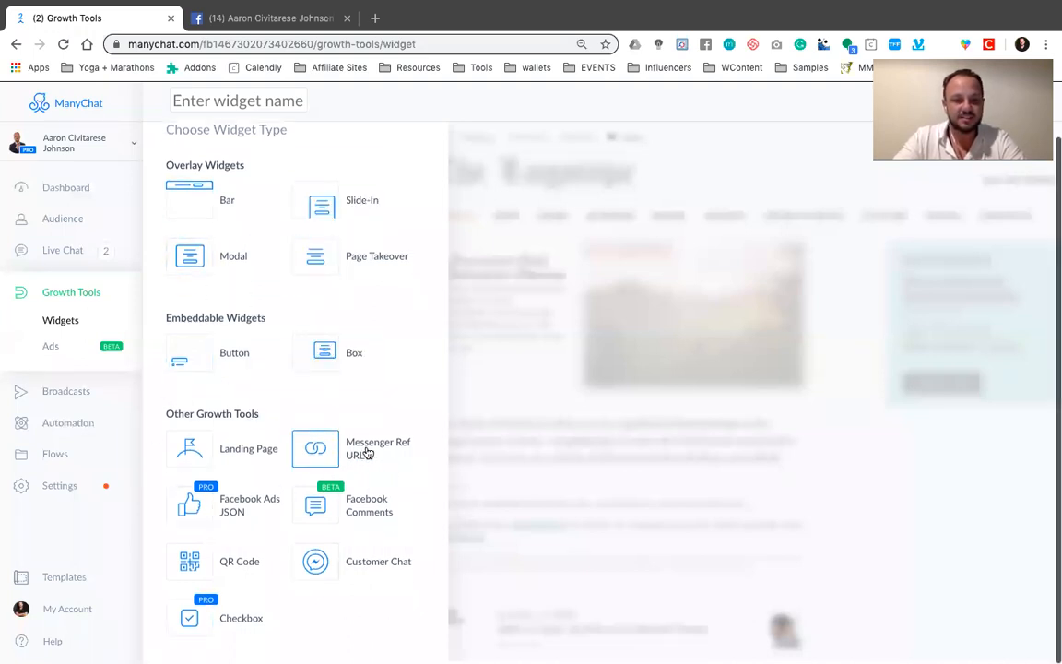
click(316, 450)
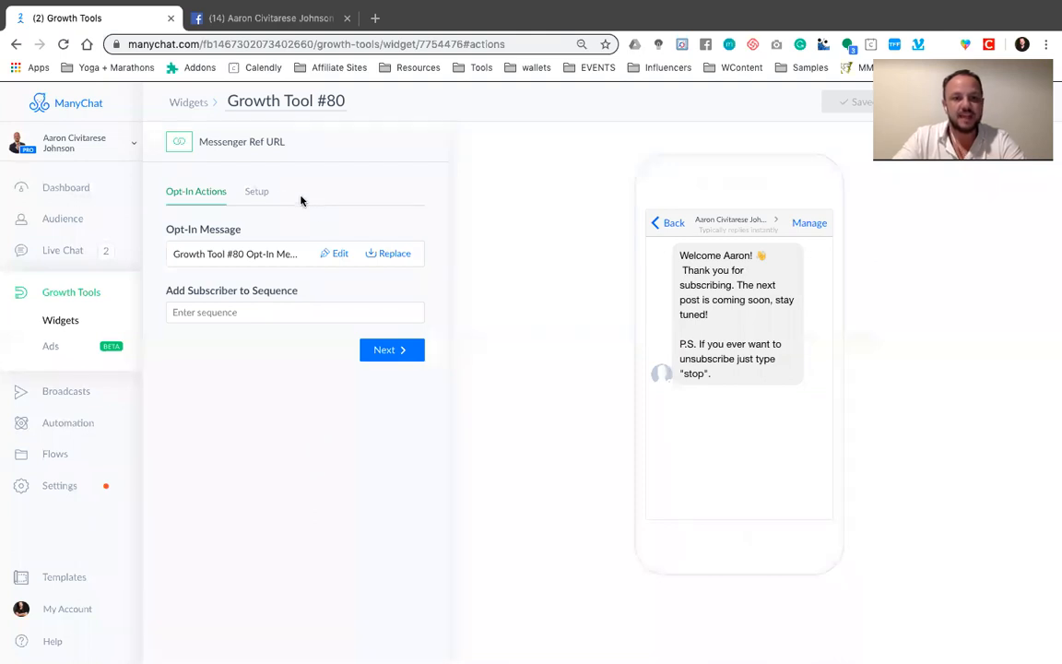
Rename the new Messenger Ref URL widget as TRAINING and save it
click(307, 103)
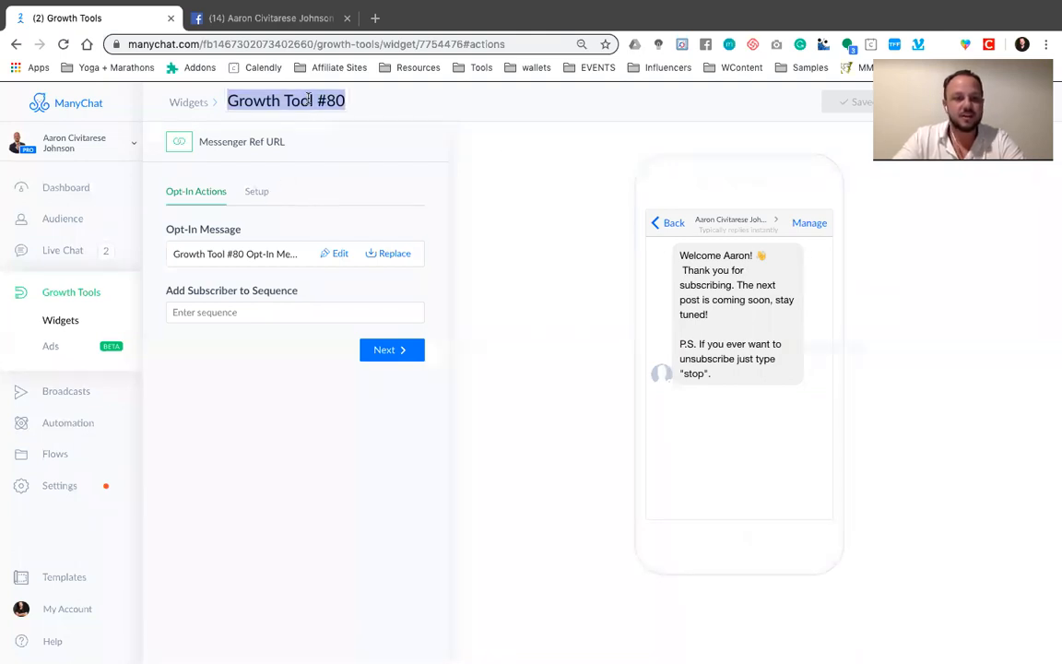
text(TRAINING)
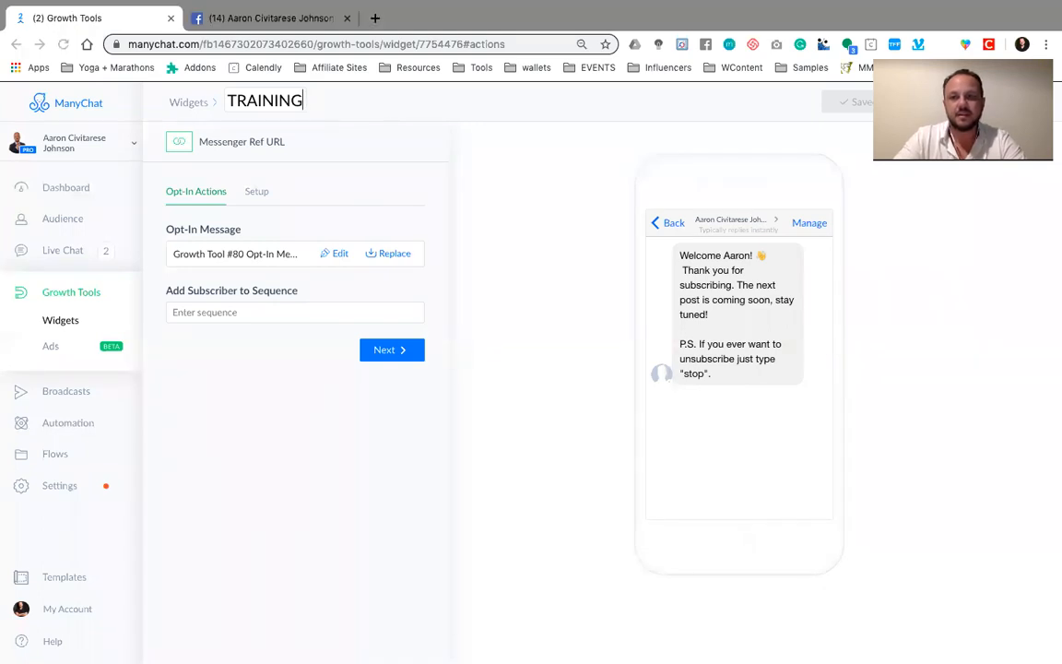
click(692, 109)
click(848, 102)
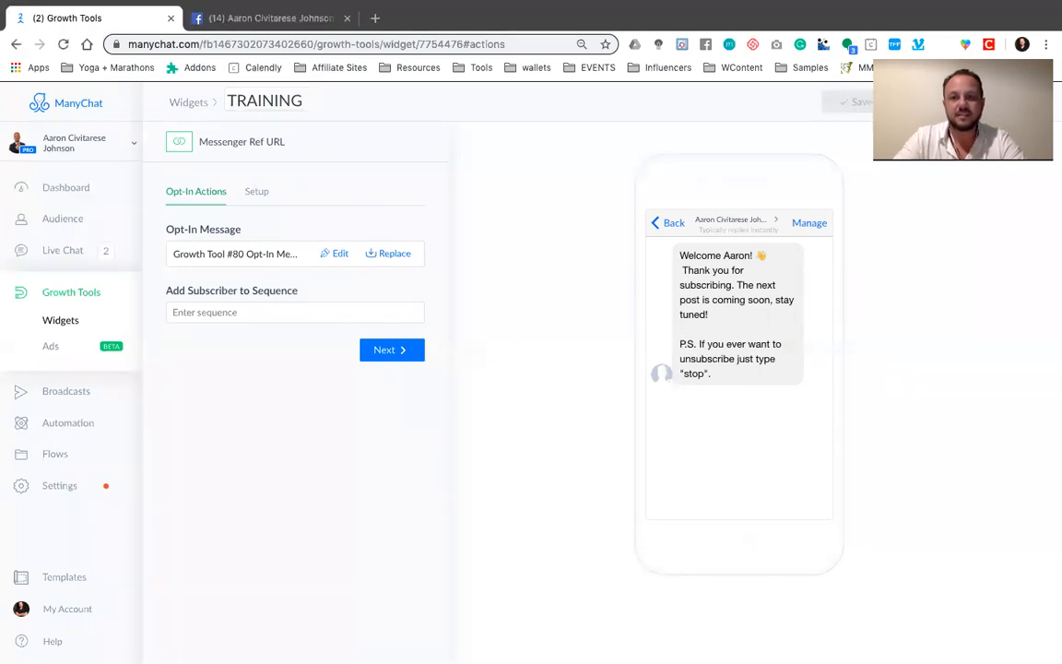
click(543, 192)
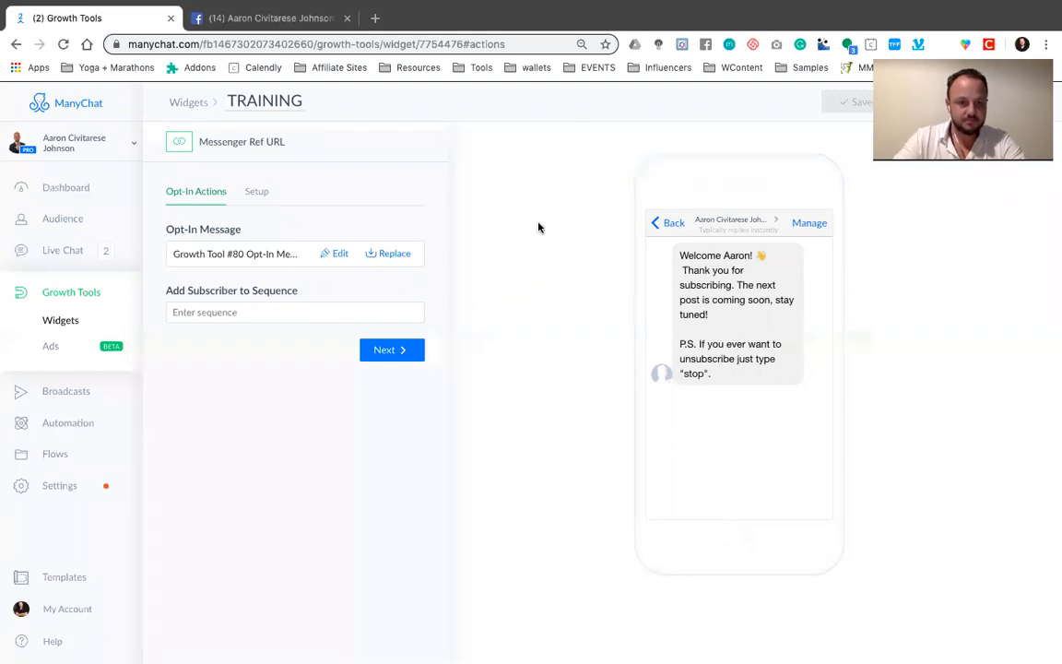
Open the TRAINING widget's opt-in message for editing, highlight the unsubscribe note in its welcome text, and clear the selection
click(337, 254)
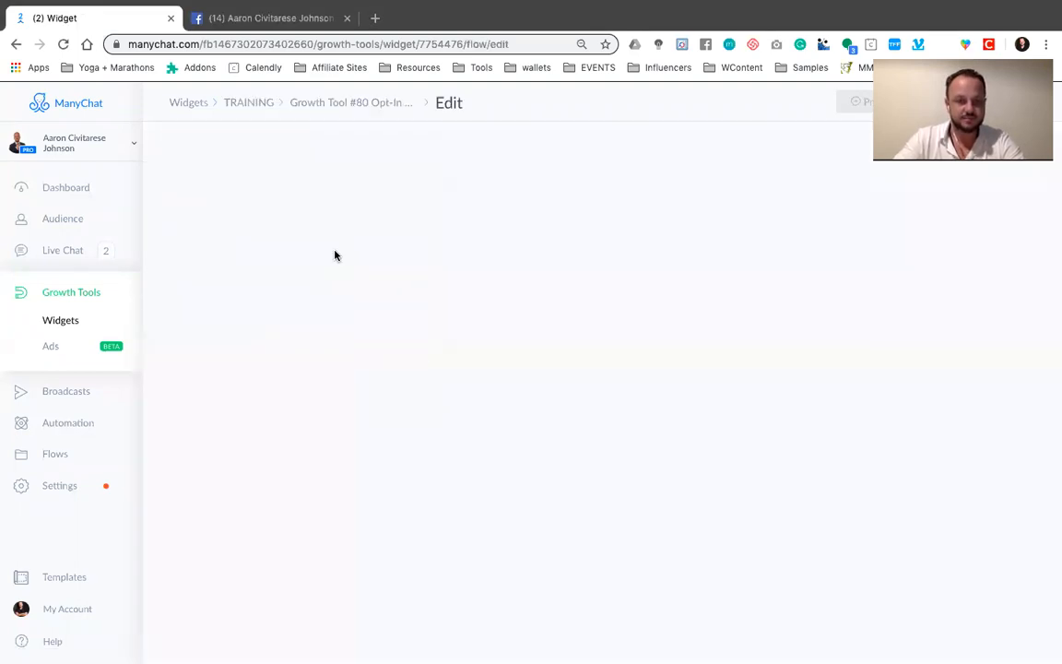
click(480, 251)
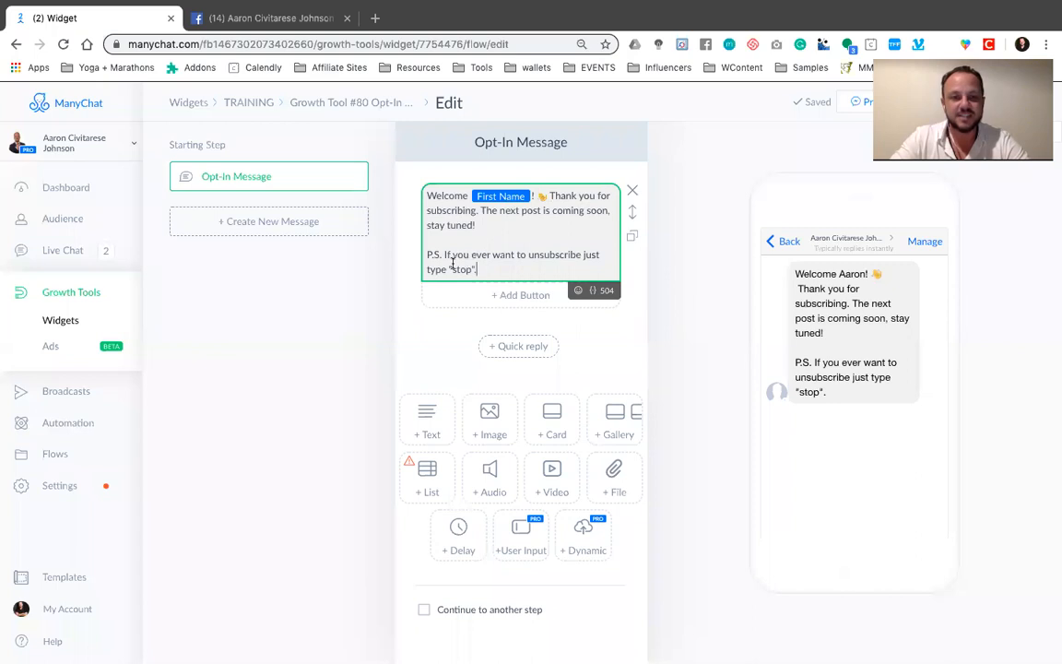
drag(489, 269, 437, 255)
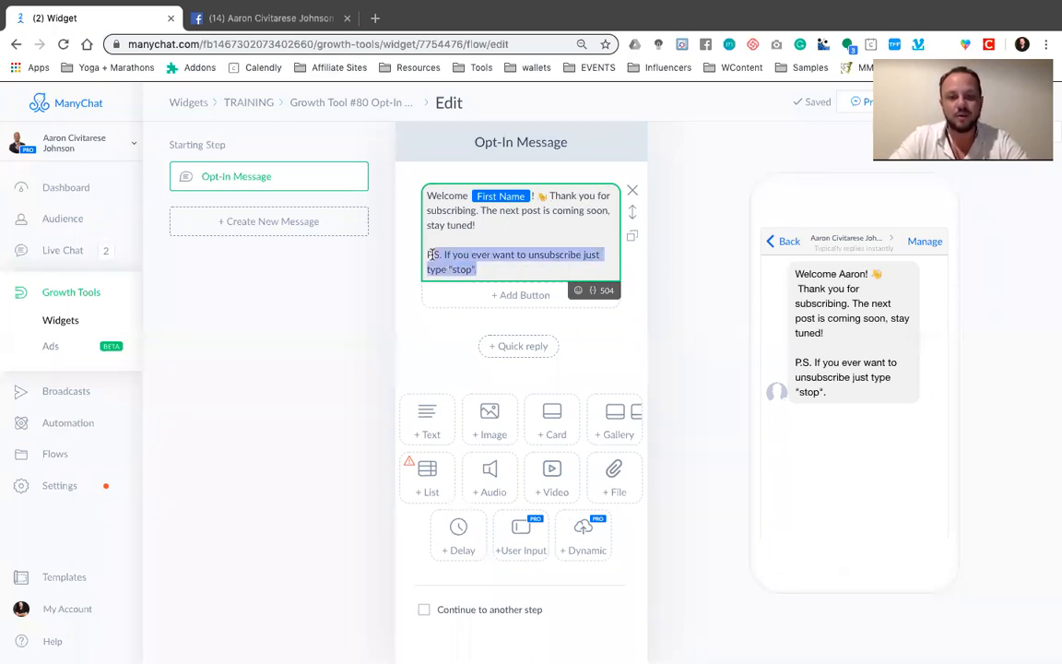
click(511, 269)
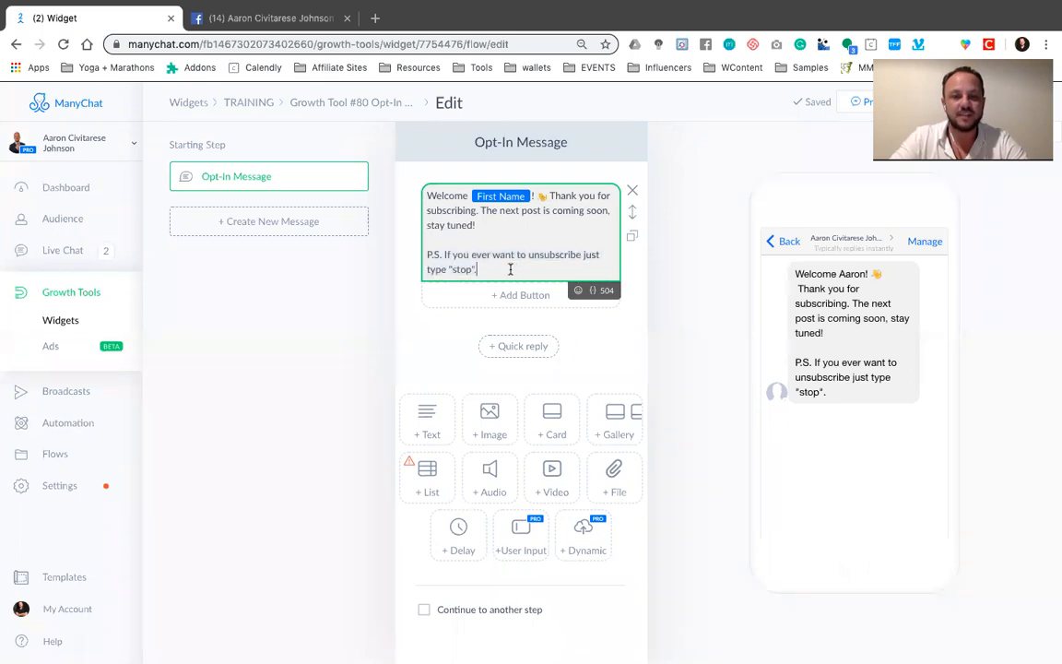
click(621, 335)
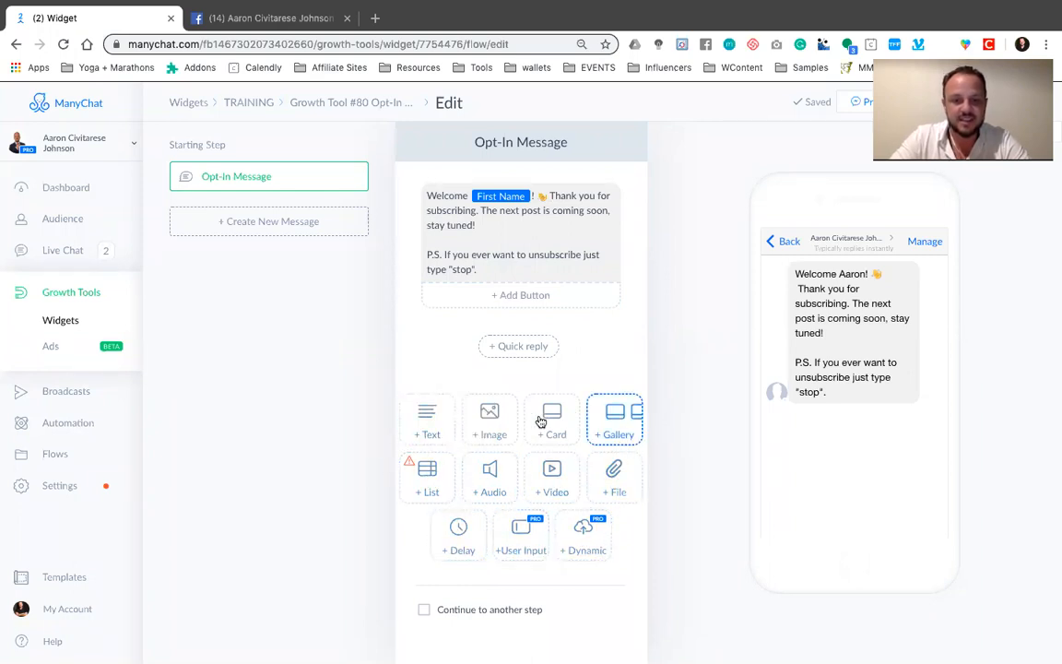
Add a second text block to the opt-in message reading "I hear you wanted the free training"
click(439, 431)
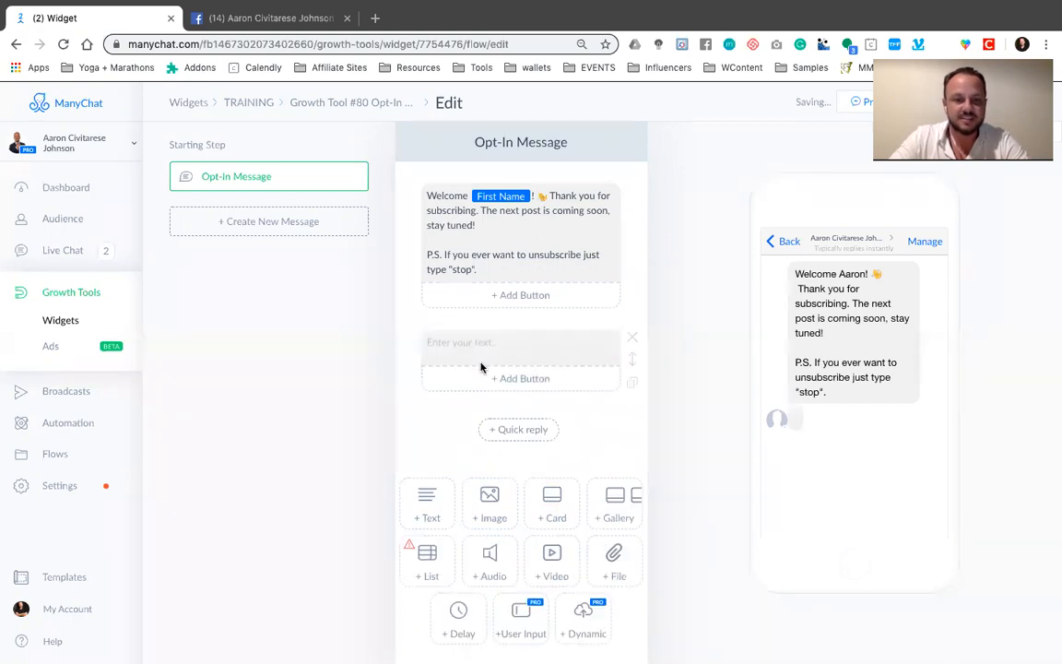
click(492, 342)
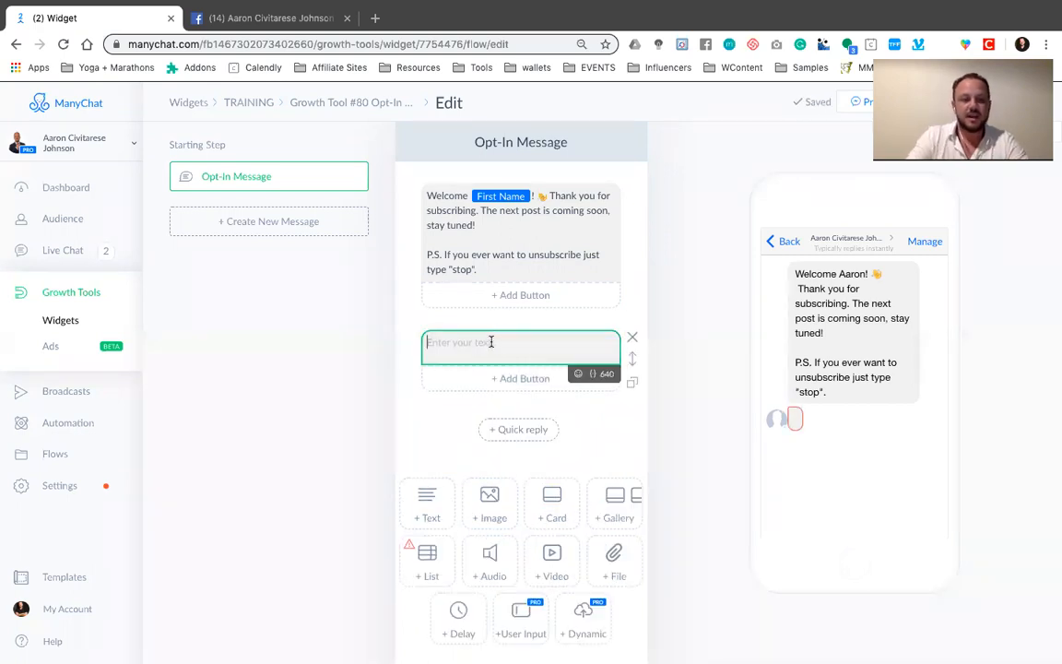
text(I hear you)
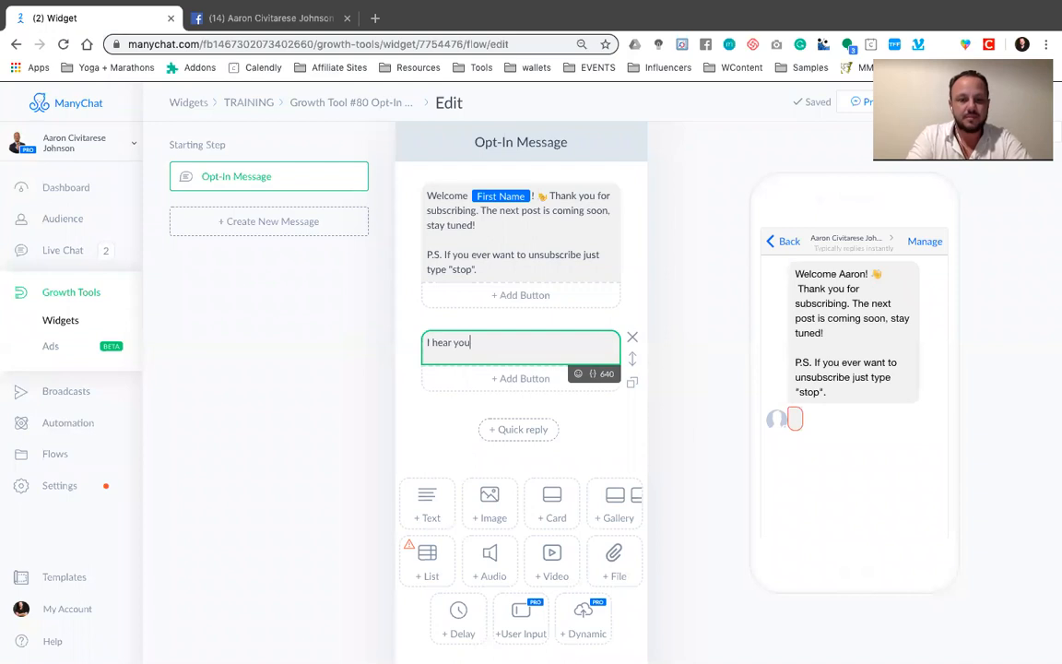
text( wanted th)
text(e free traiin)
key(BackSpace)
key(BackSpace)
key(BackSpace)
key(BackSpace)
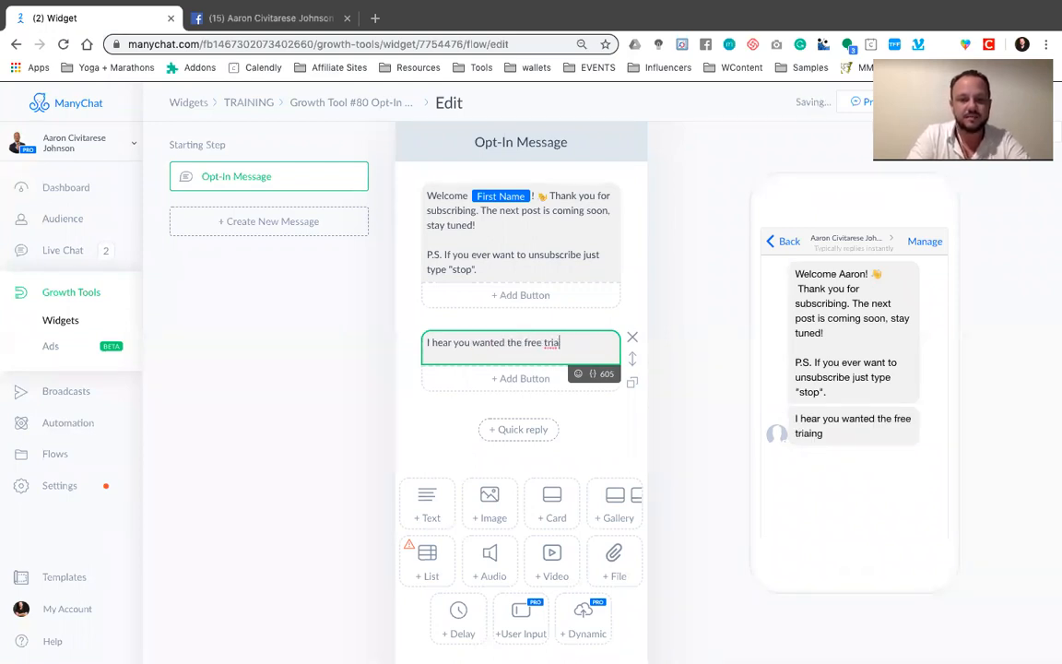
text(ning)
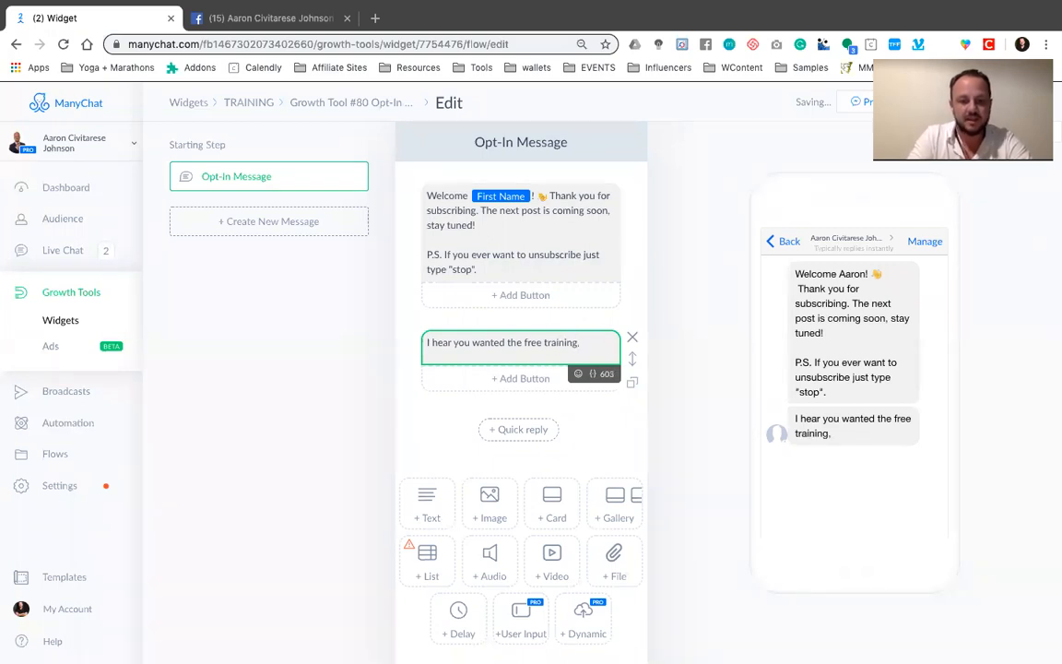
text(, do you h)
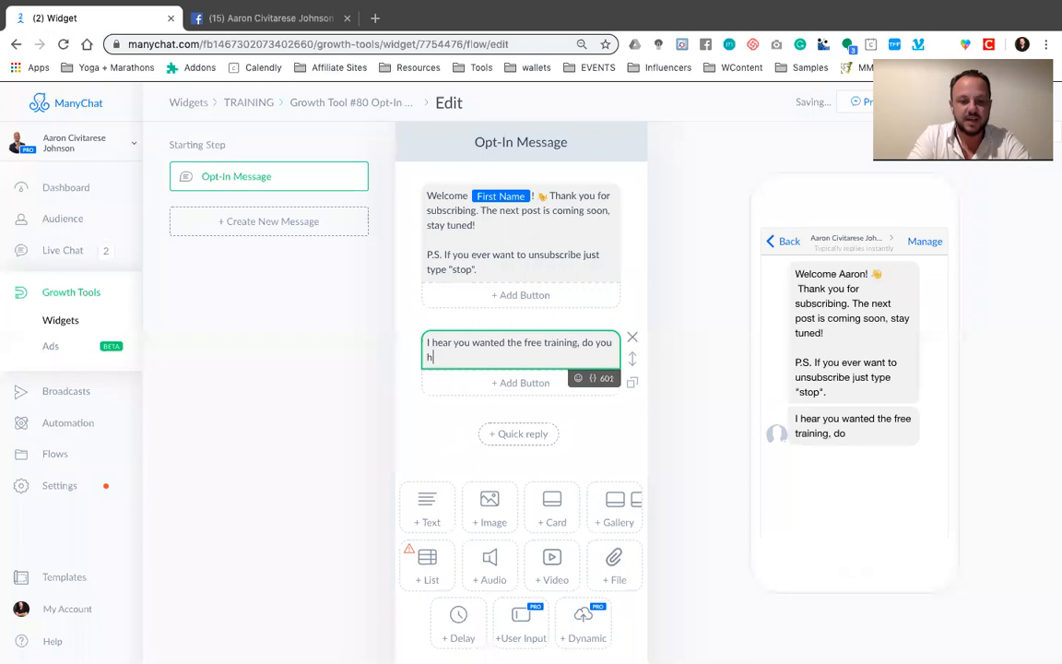
text(ave experince i)
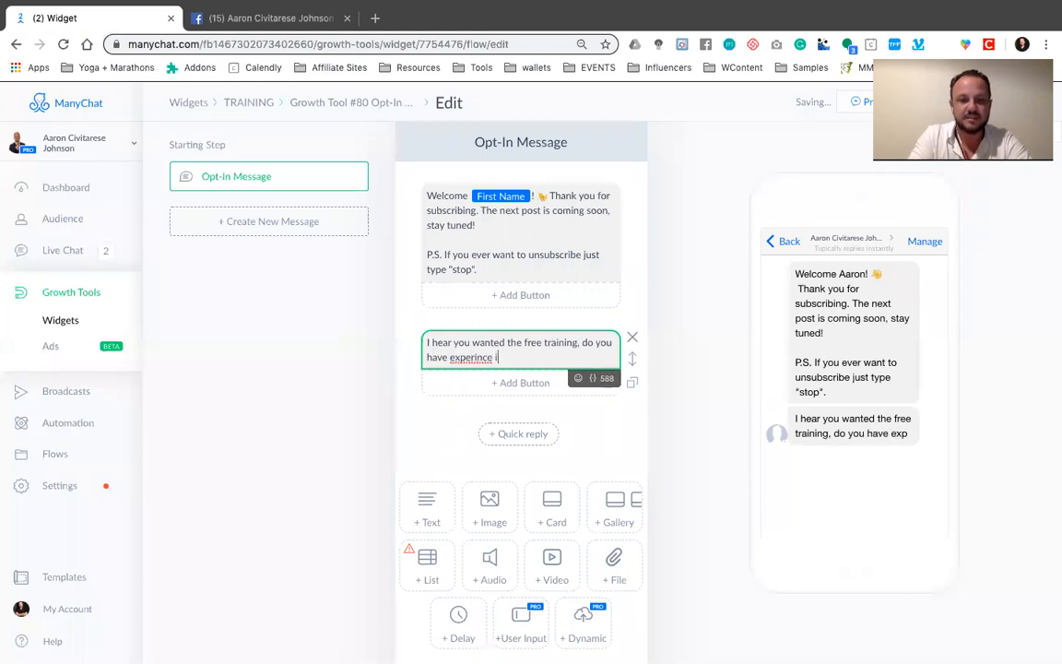
text(n __________.)
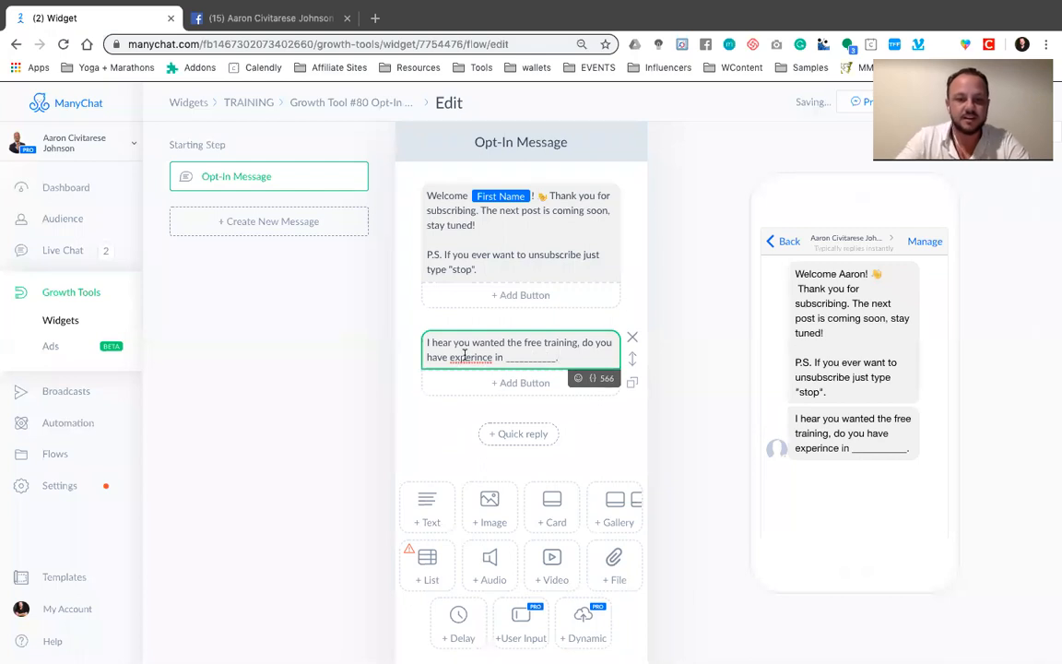
Continue the second text block with ", do you have experience in ___________.", correcting the spelling of "experience"
right_click(464, 355)
click(487, 361)
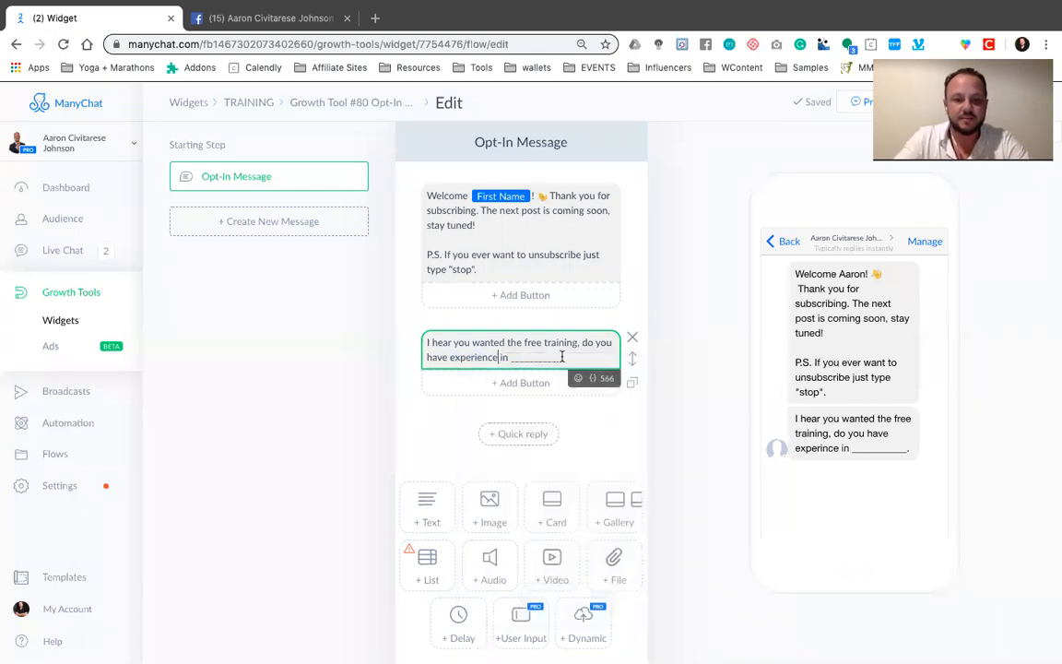
Add a trial button to the second text block, look through the actions it offers, and delete it
click(440, 420)
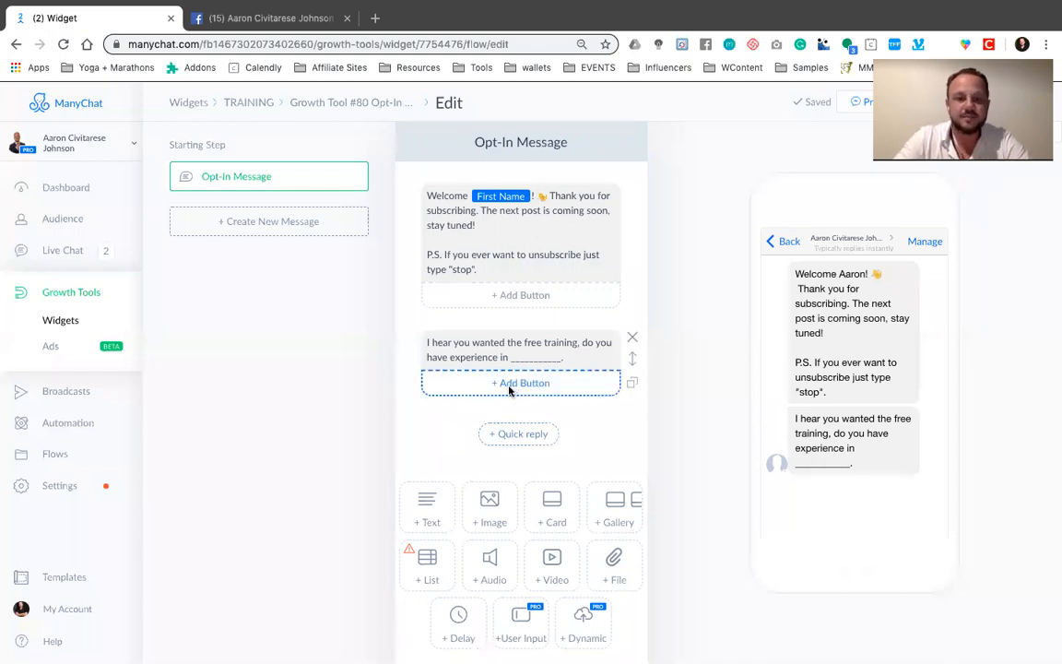
click(509, 390)
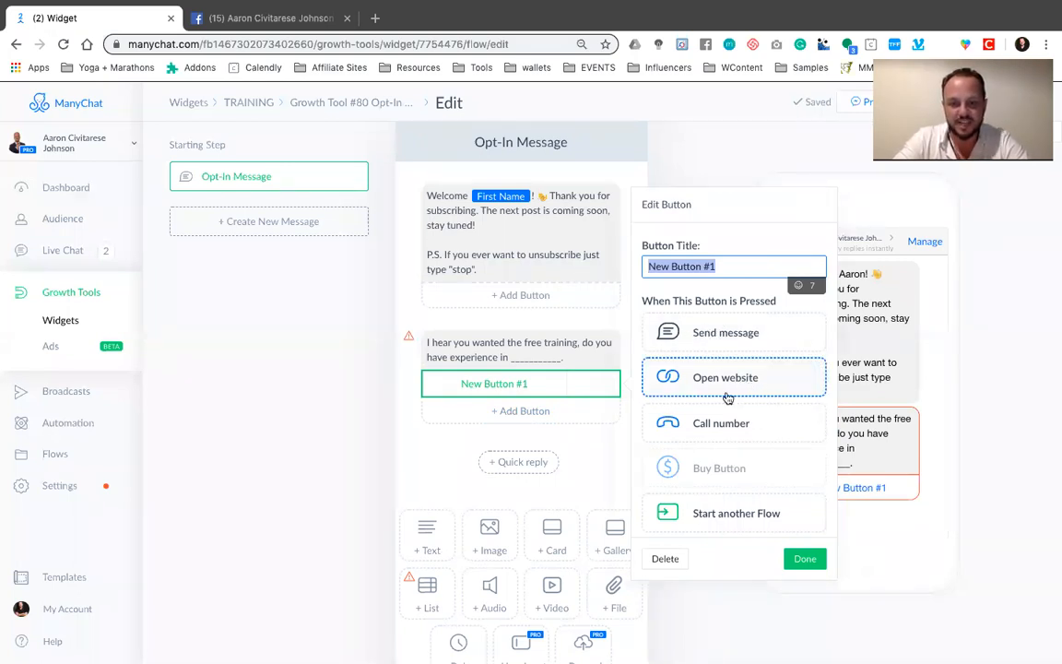
scroll(728, 425, down, 1)
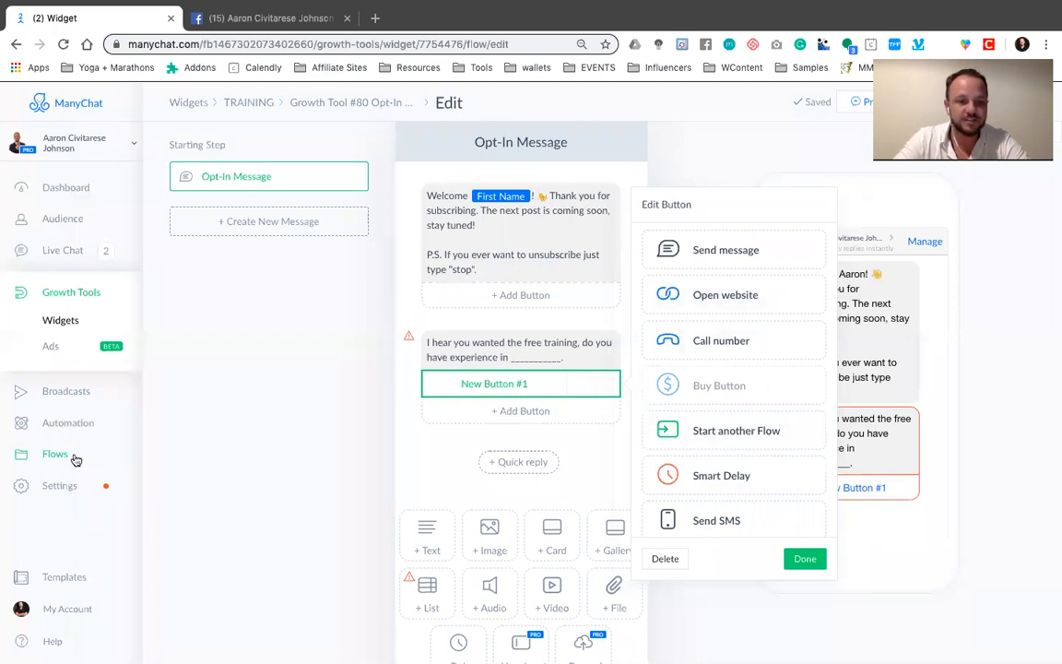
scroll(691, 445, down, 2)
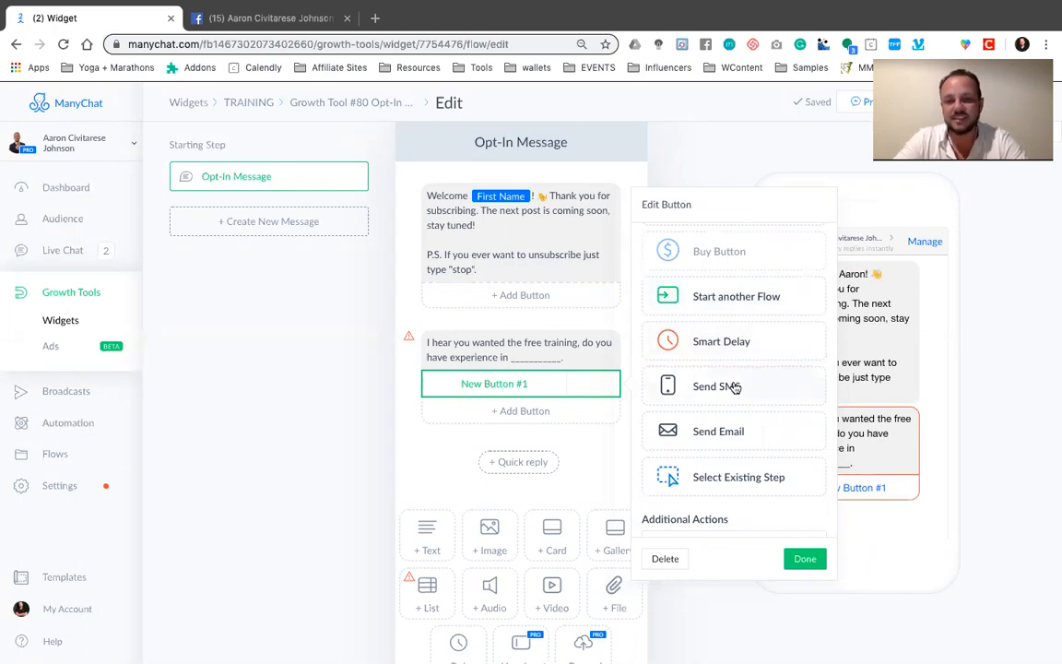
scroll(700, 447, down, 1)
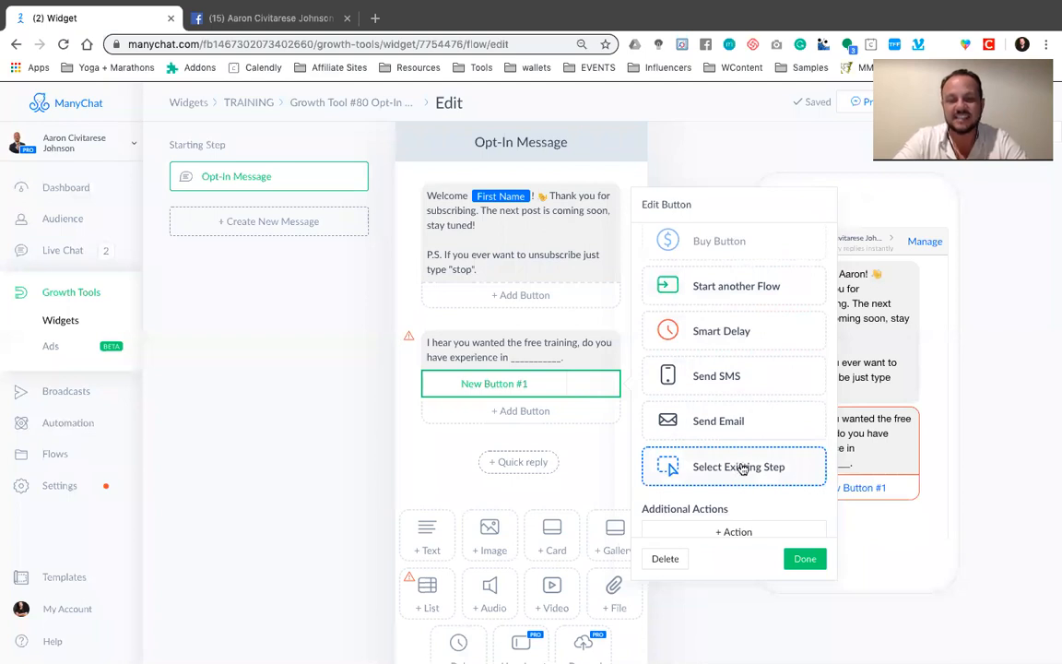
scroll(738, 466, up, 3)
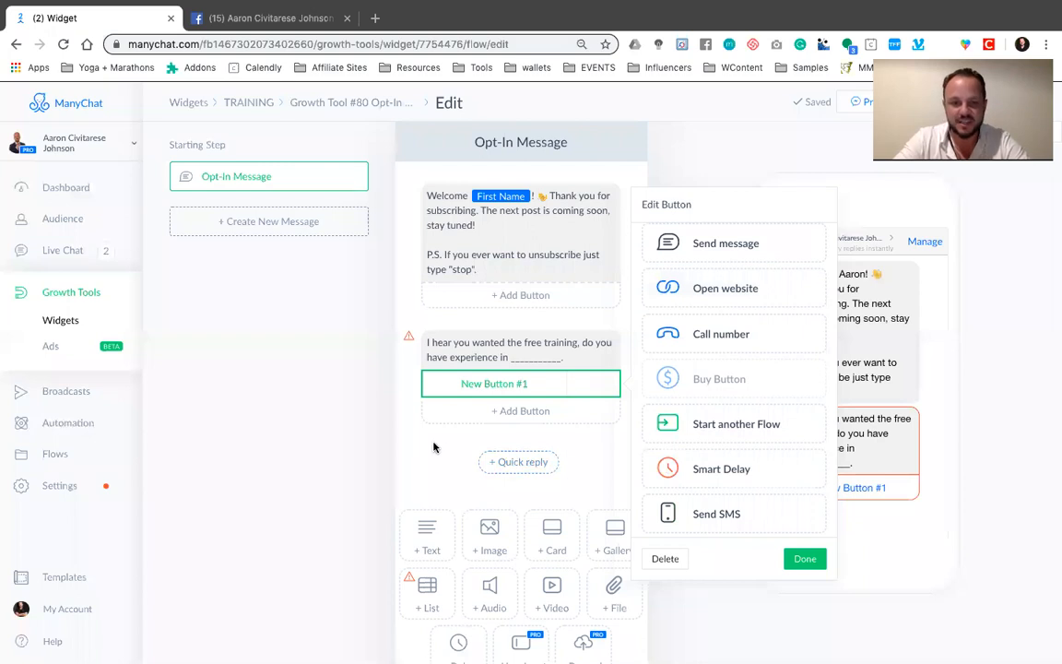
click(528, 385)
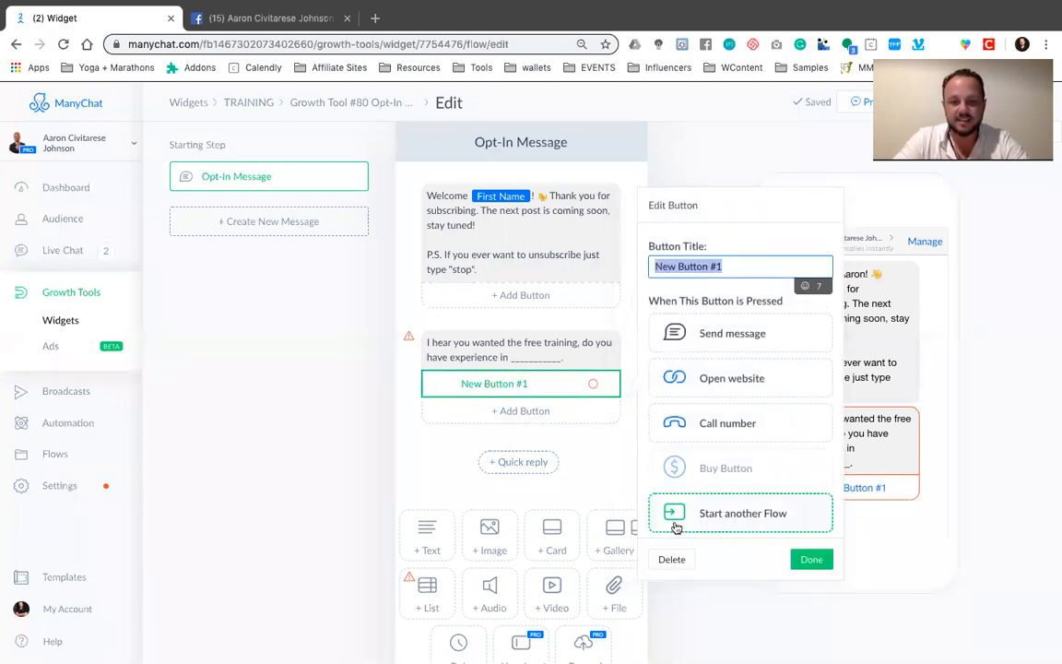
click(672, 559)
Add a YES quick reply to the opt-in message and make it send a new message
click(516, 433)
text(YES)
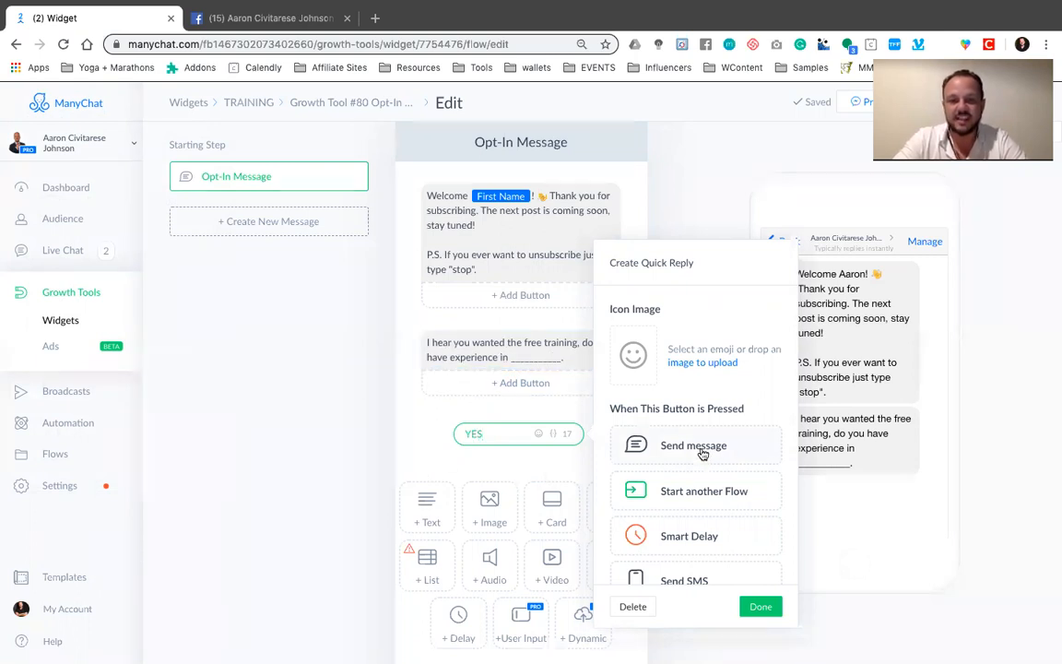
click(672, 450)
click(691, 459)
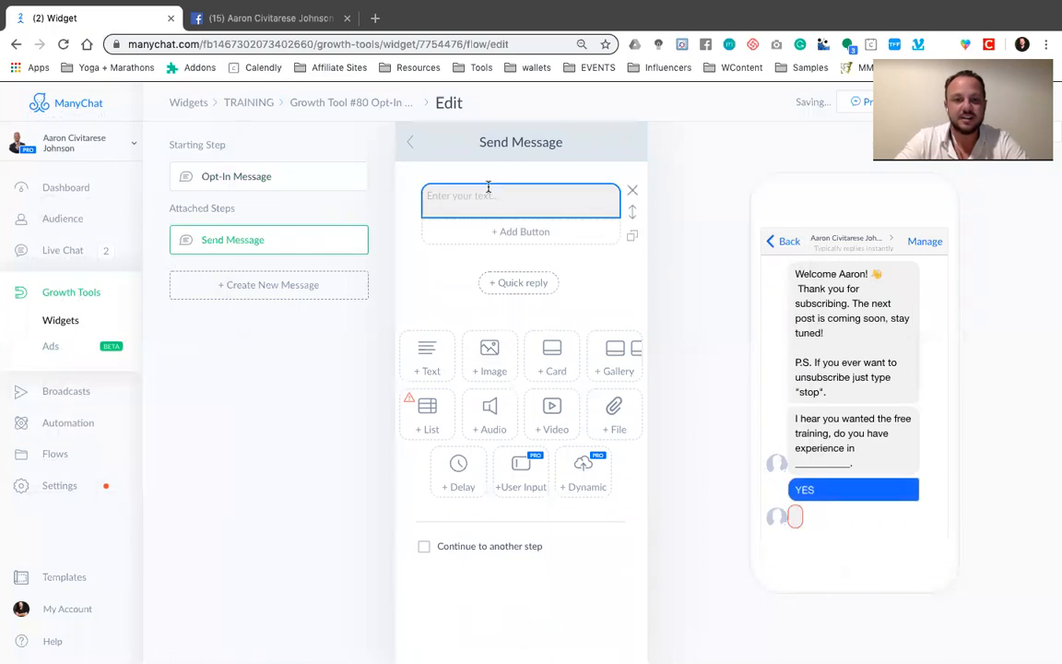
Write "OK cool. The traing is on the next page, chose your level." as the text of the YES reply's message
text(OK coo)
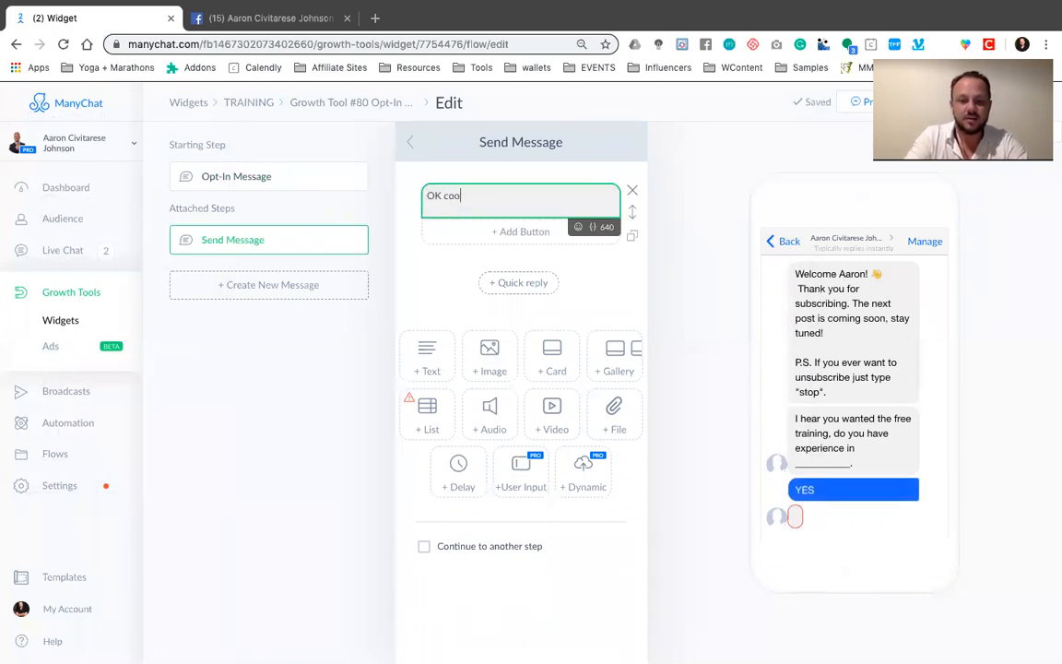
text(l.)
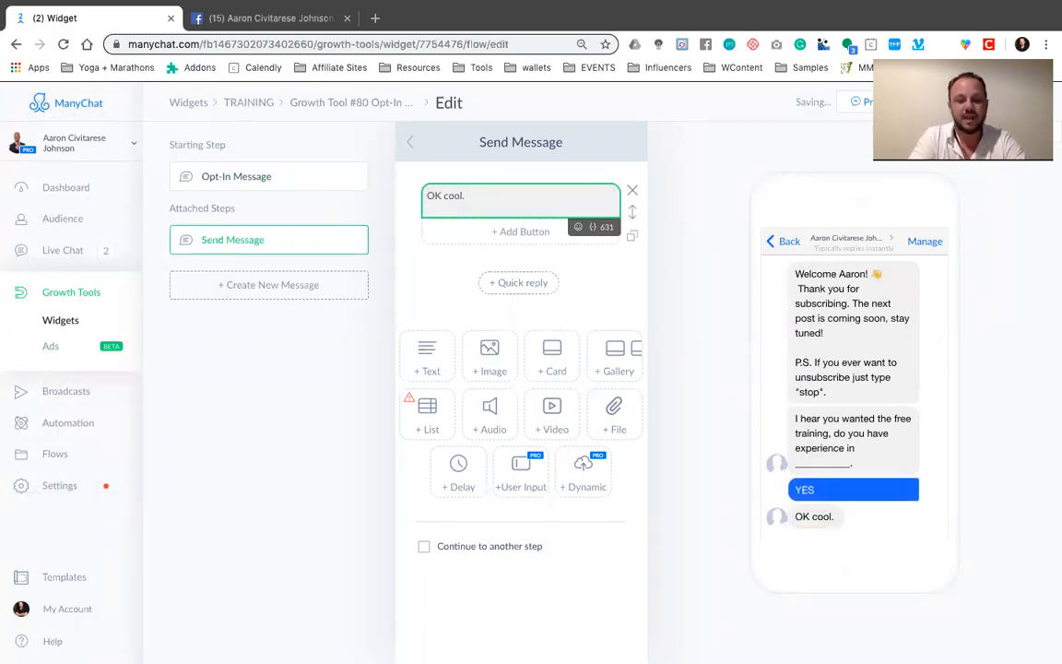
text( The traing)
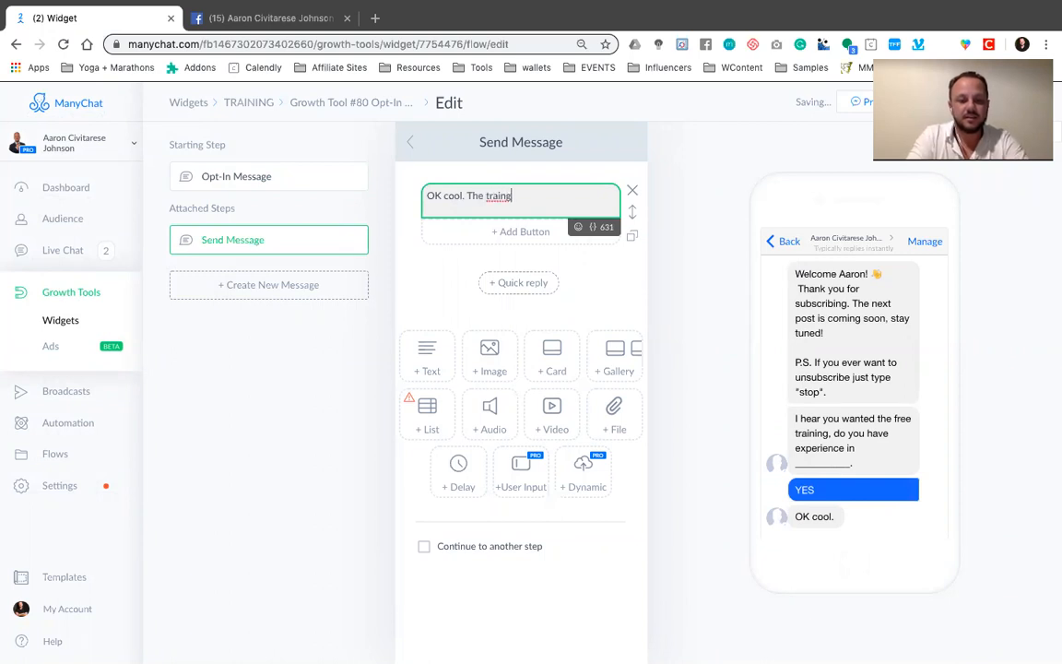
text( is on the nex)
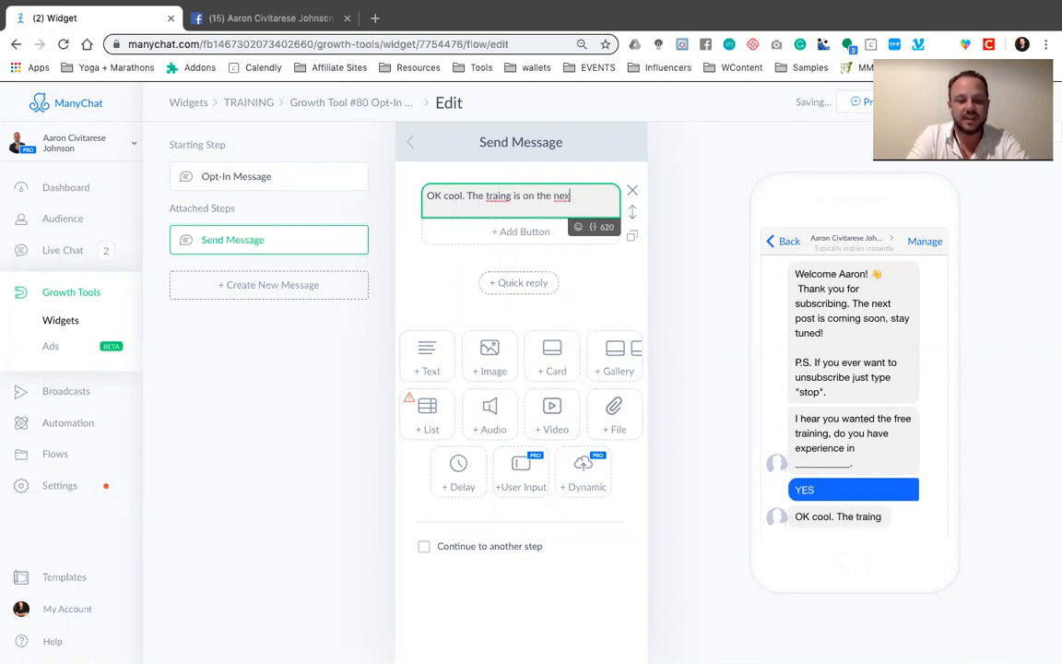
text(t page, ch)
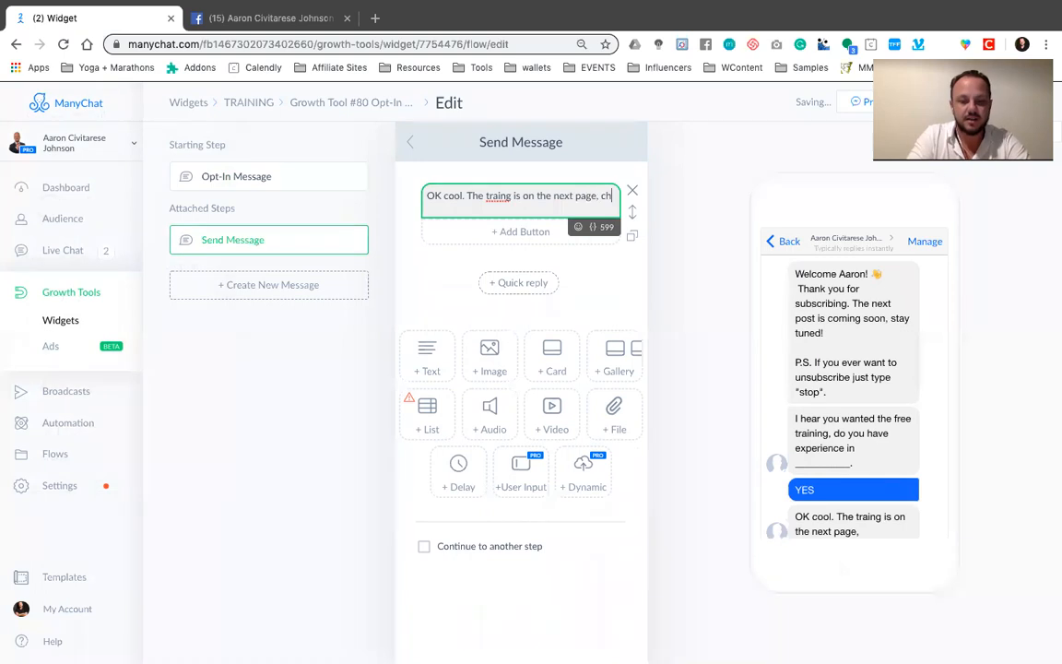
text(oe)
key(BackSpace)
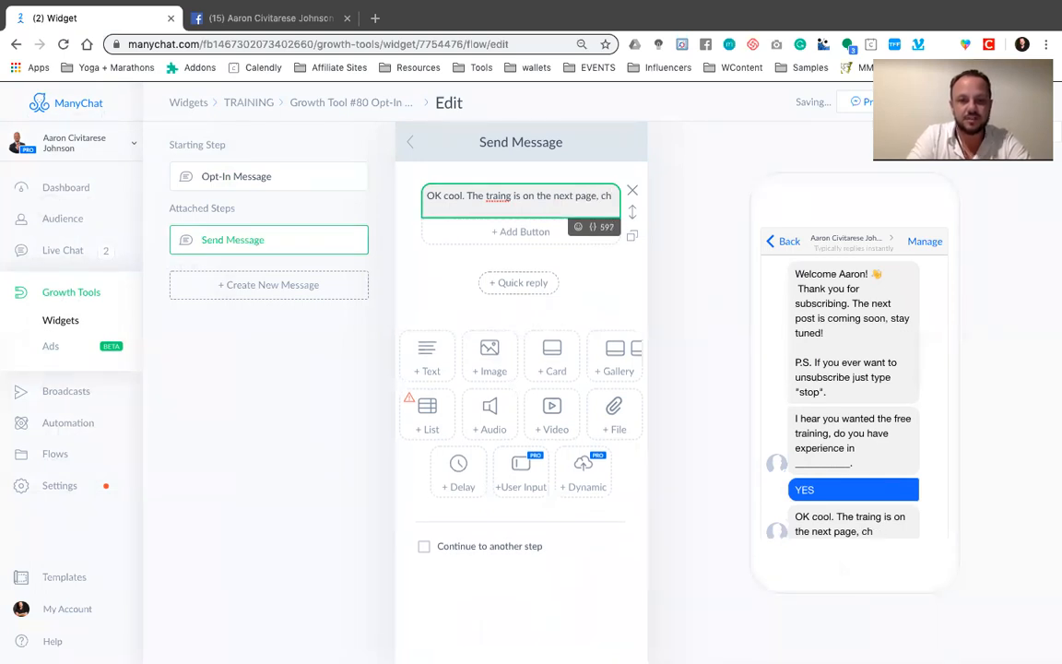
text(ose your level.)
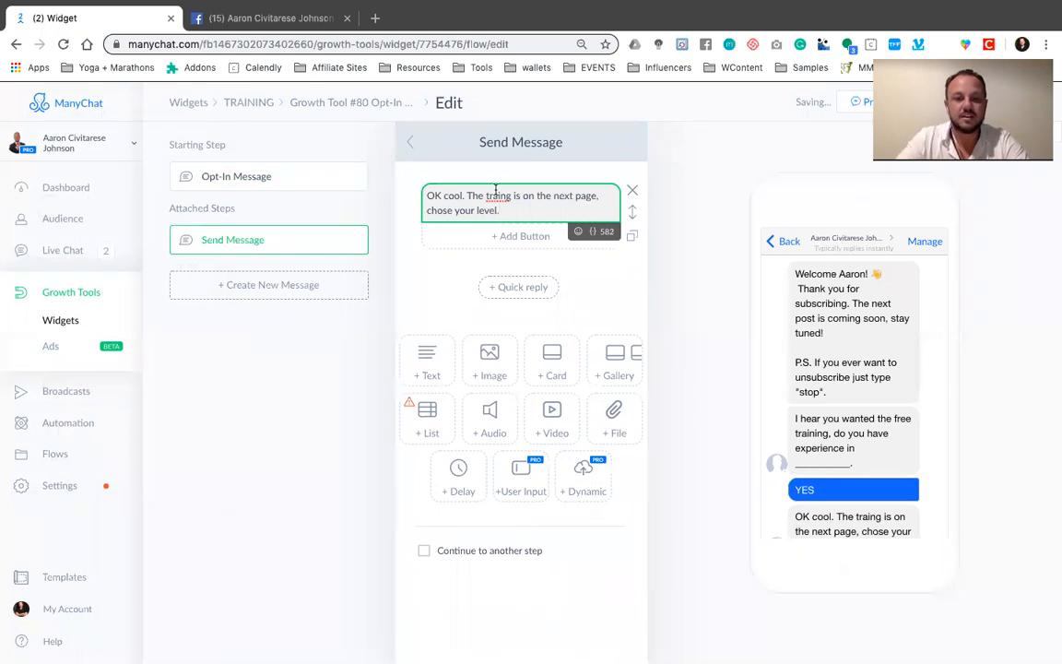
Correct the misspelled word "traing" to "training" in the YES reply's message
right_click(496, 195)
key(Escape)
text(train)
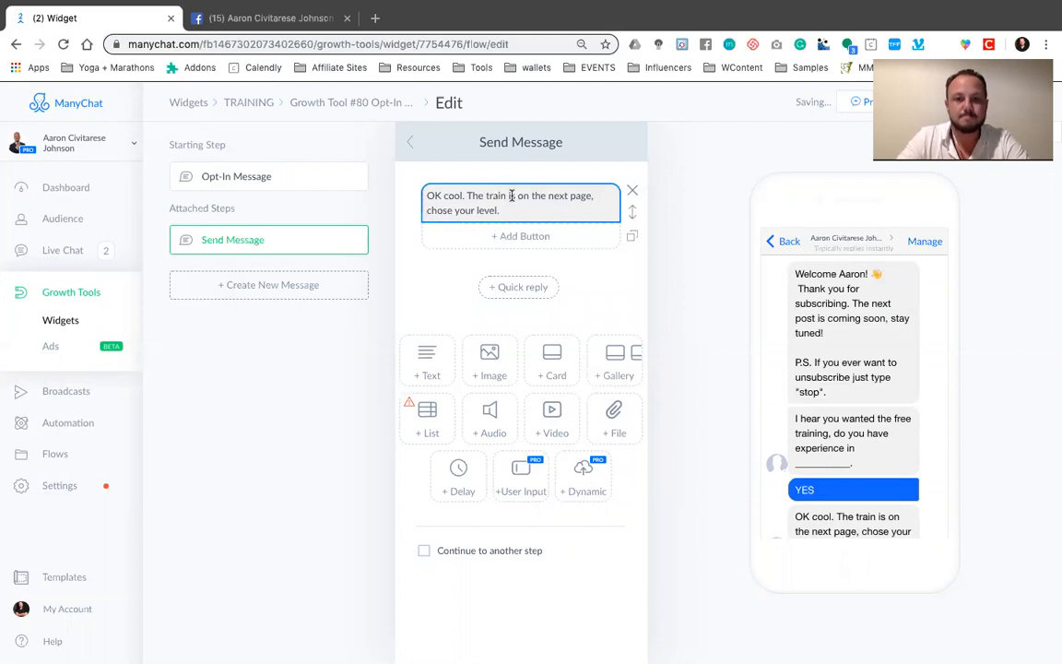
text(ing)
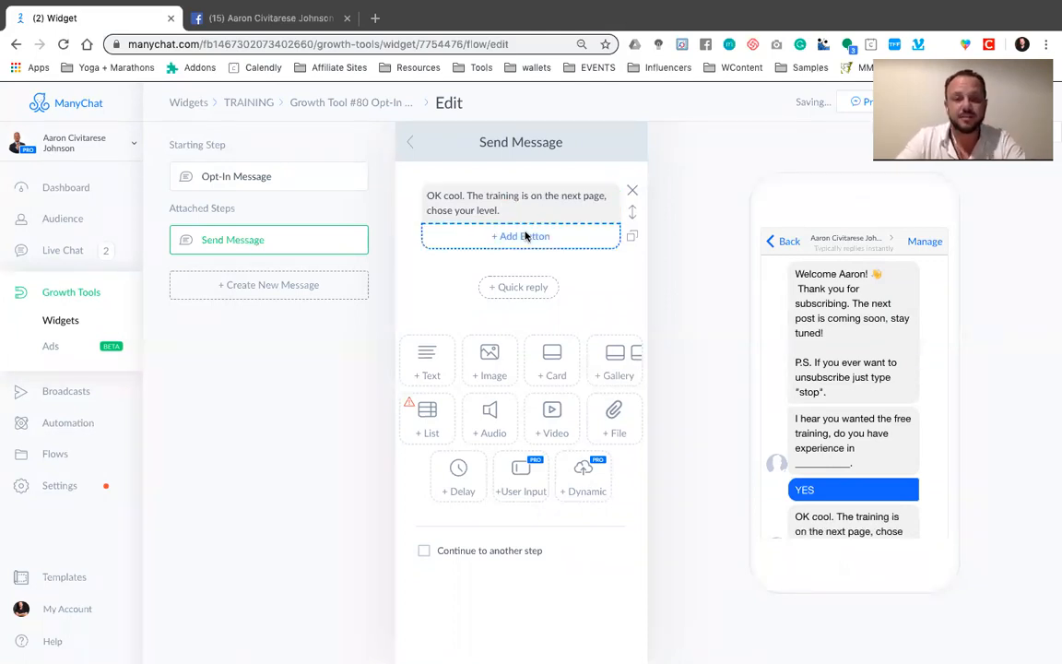
Add two buttons titled LEVEL 1 and LEVEL 2 beneath the YES reply's message text
click(530, 236)
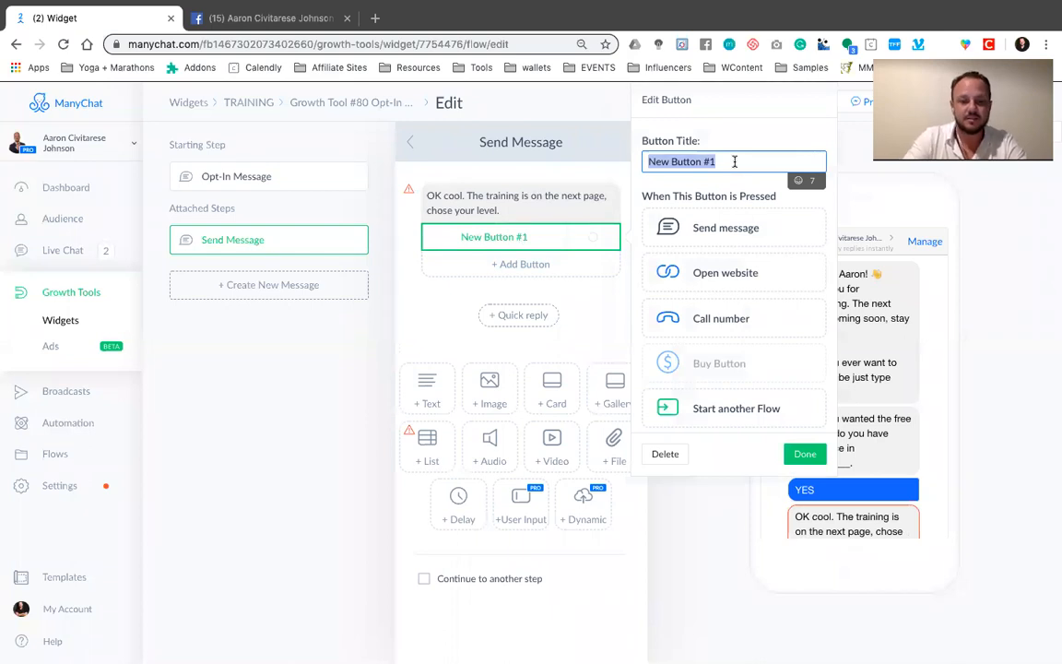
text(LEVEL 1)
click(556, 263)
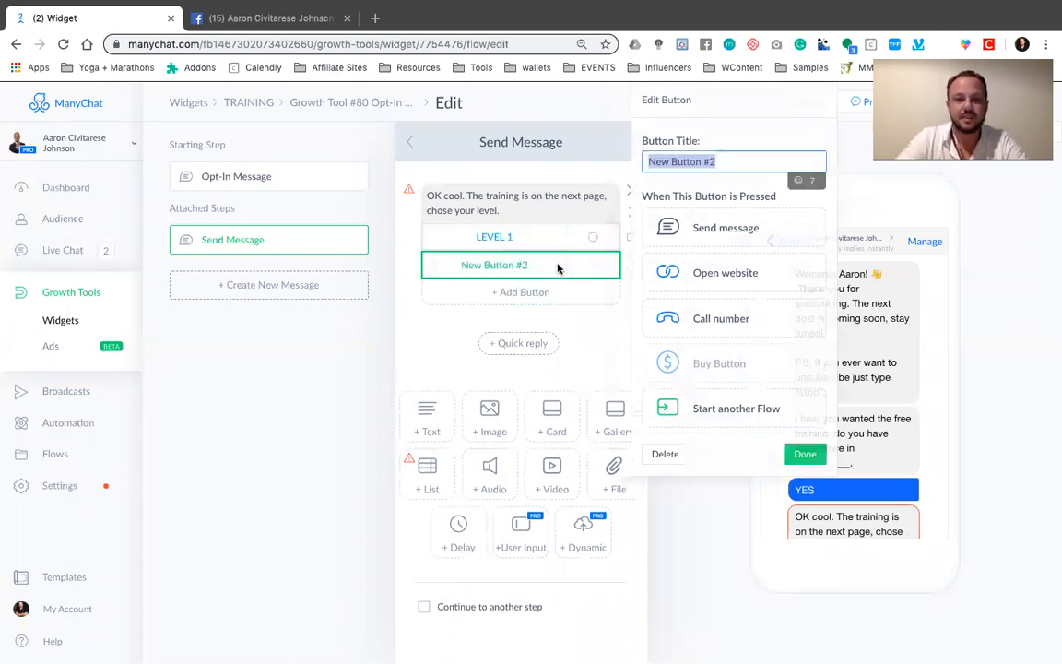
click(730, 161)
triple_click(731, 161)
text(LEVEL 2)
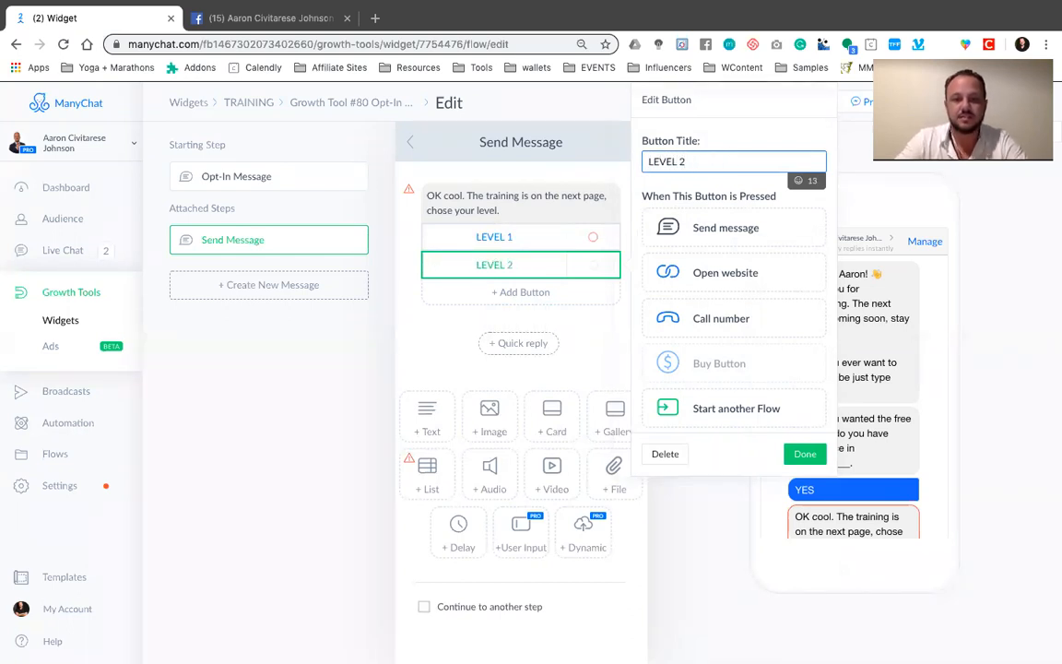
click(452, 331)
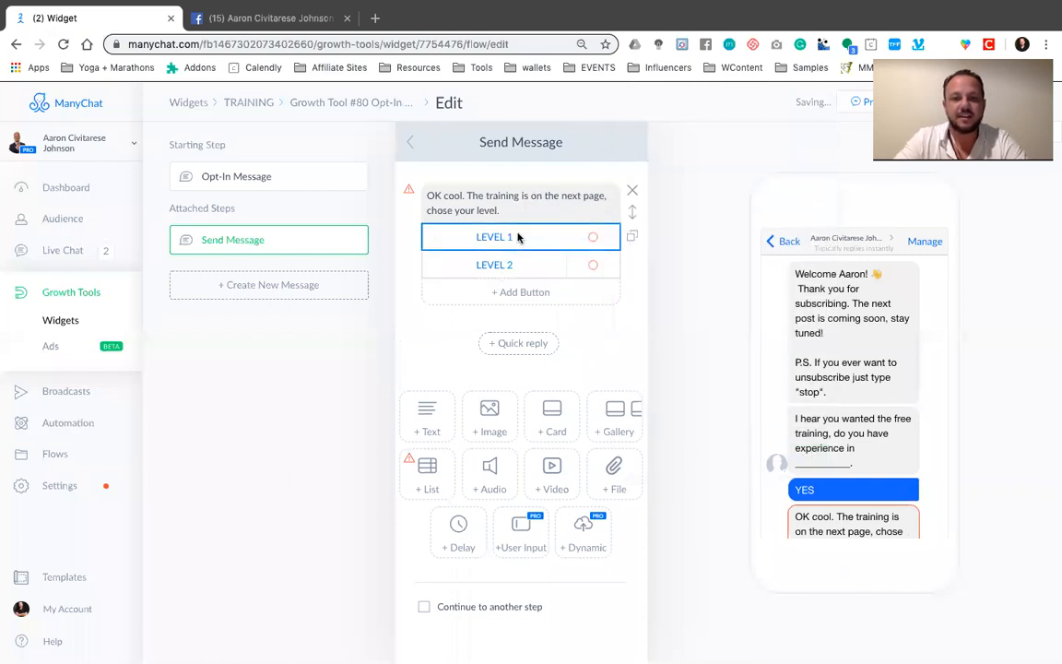
click(512, 238)
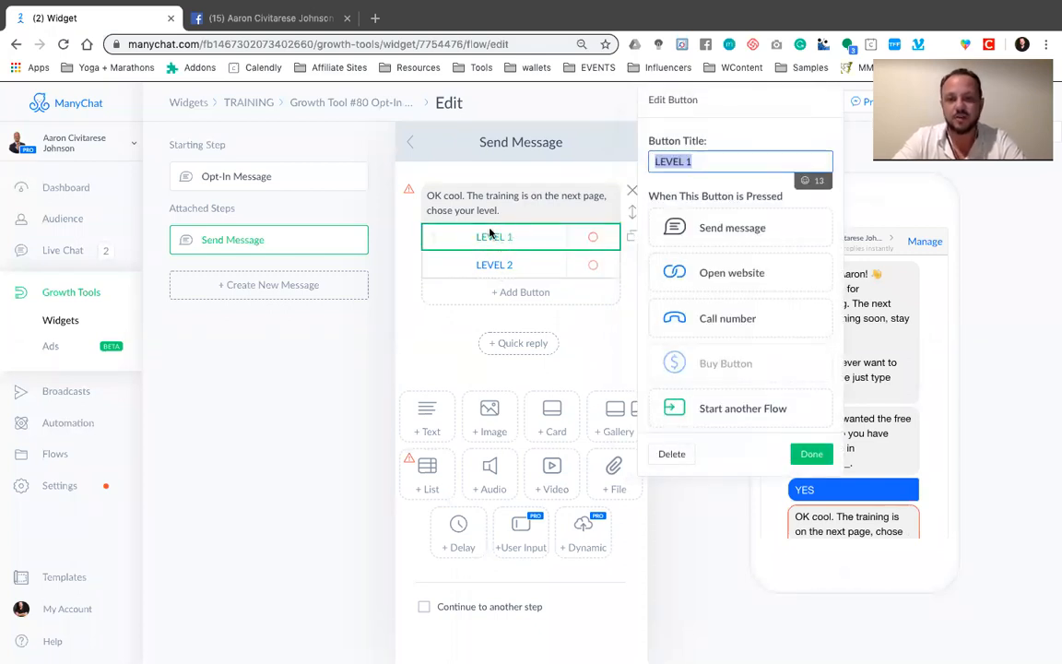
click(727, 277)
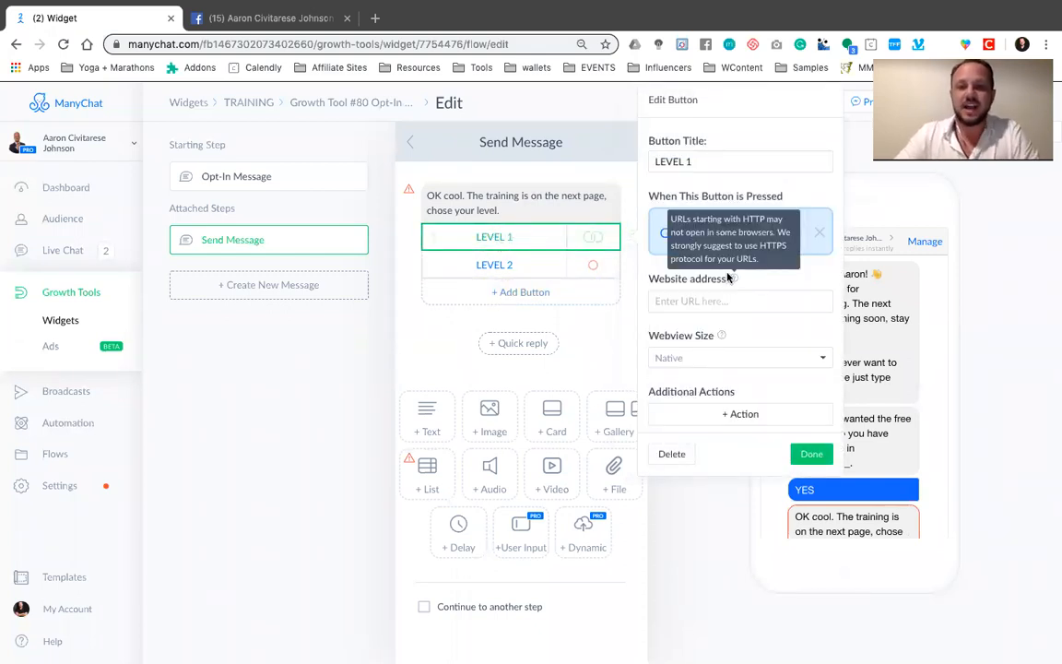
click(720, 301)
text(www.trainingwith civi.com)
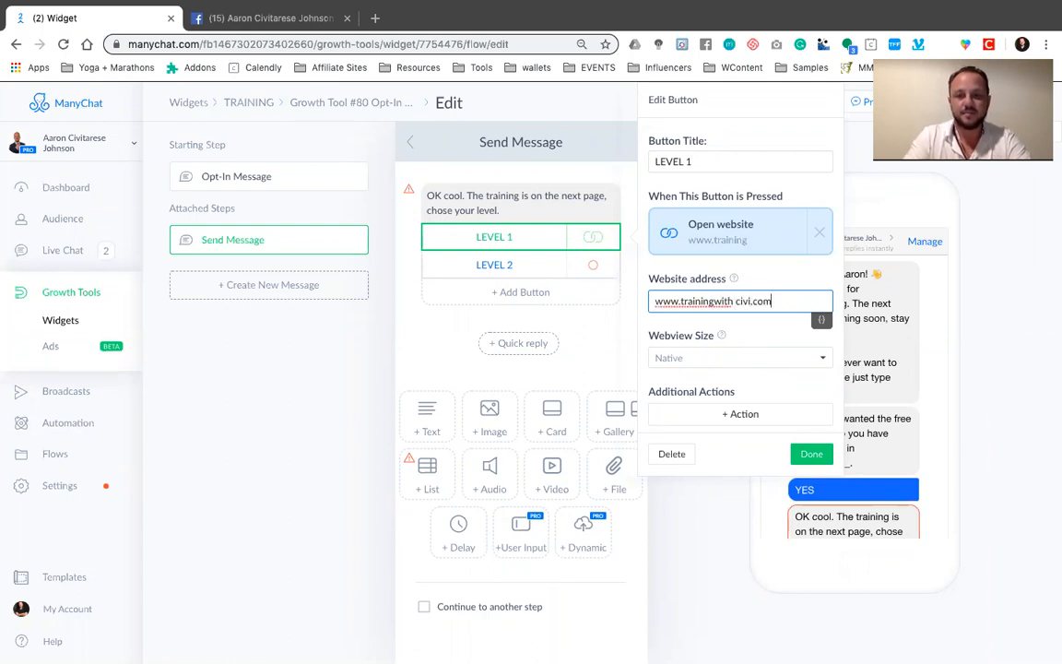
click(812, 454)
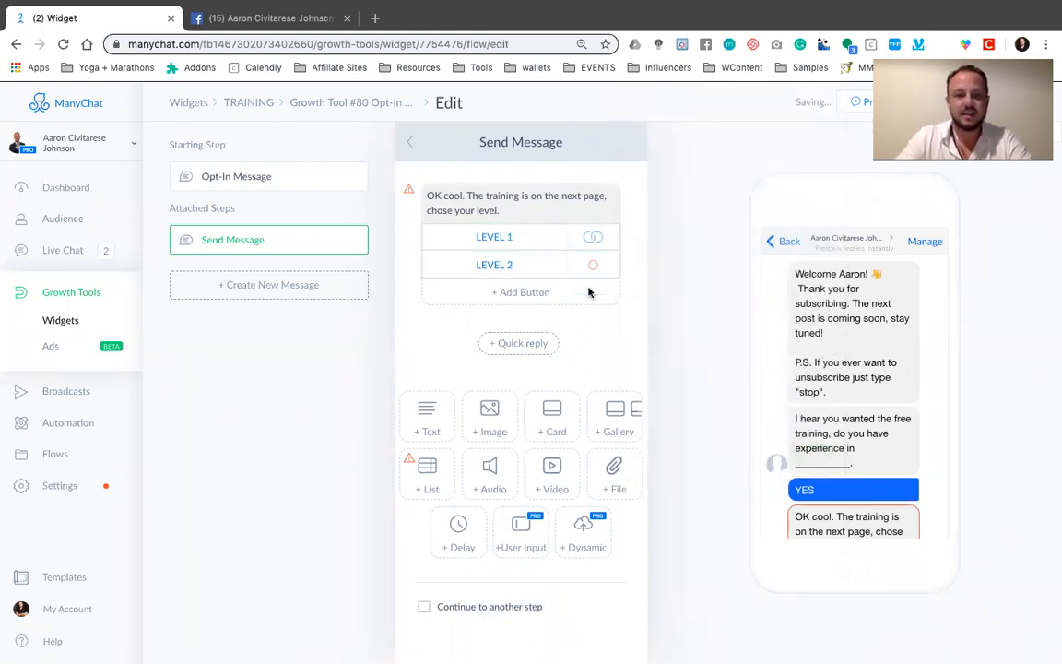
click(521, 266)
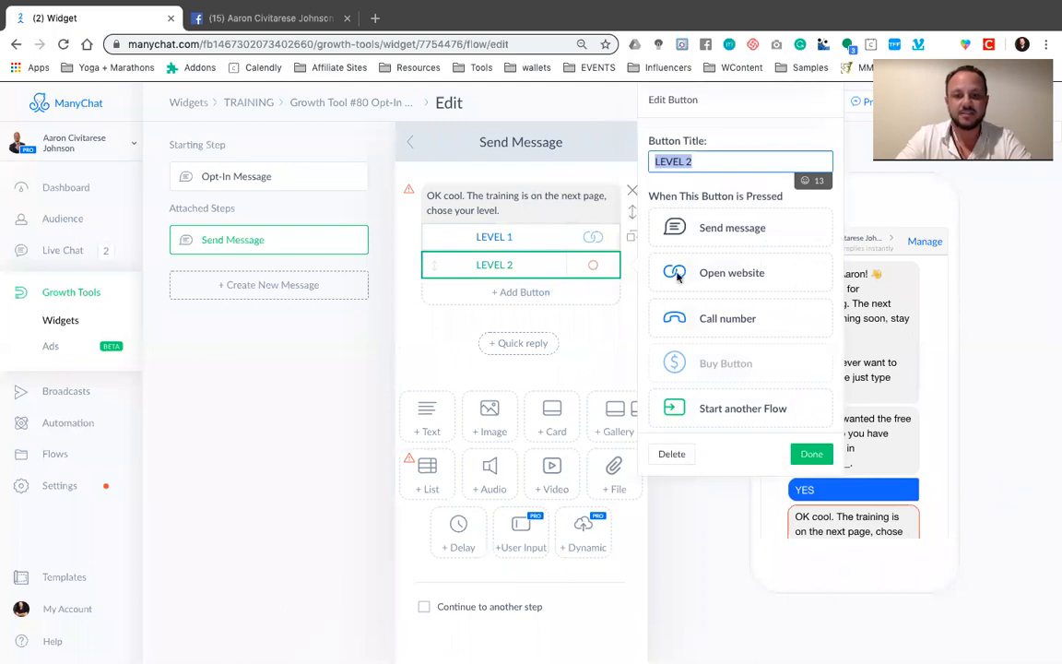
click(723, 277)
click(743, 301)
text(www.trainignwithcivi.com)
key(BackSpace)
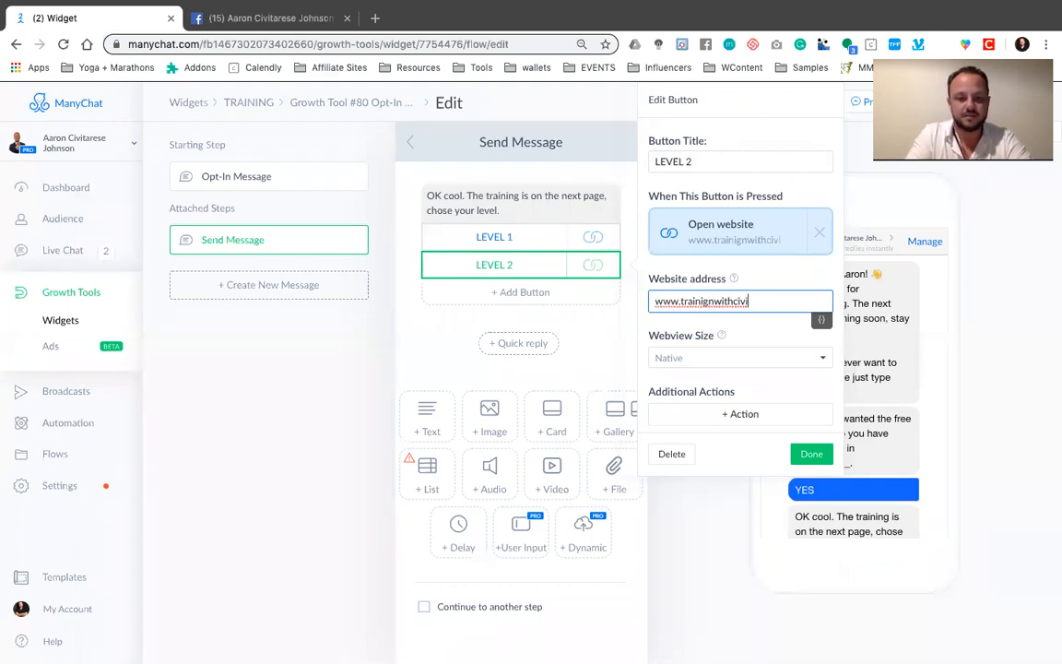
text(com)
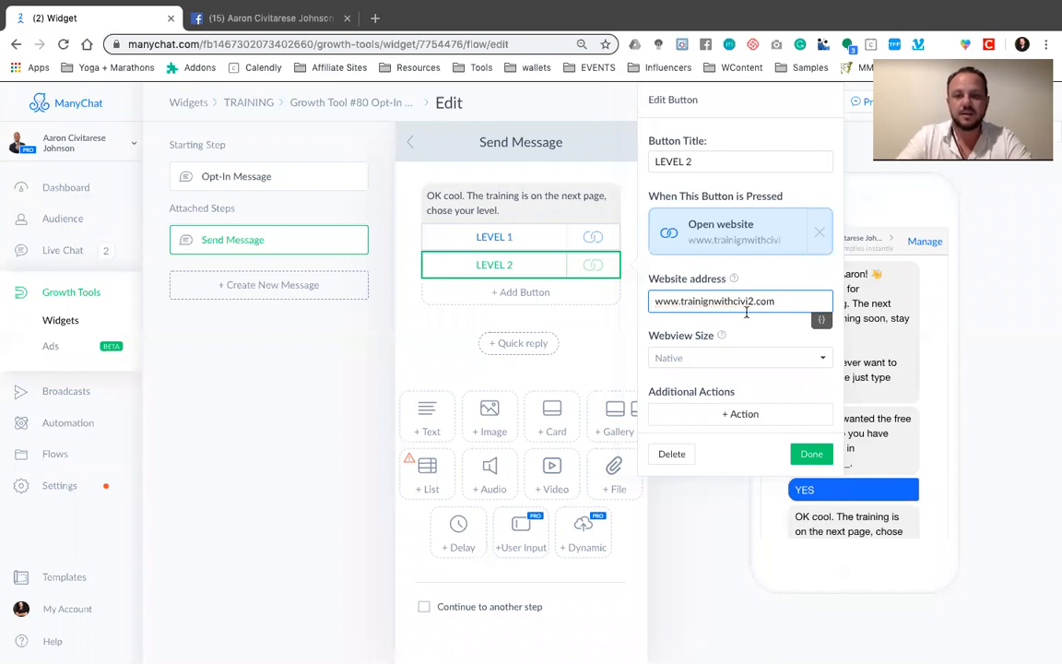
click(811, 453)
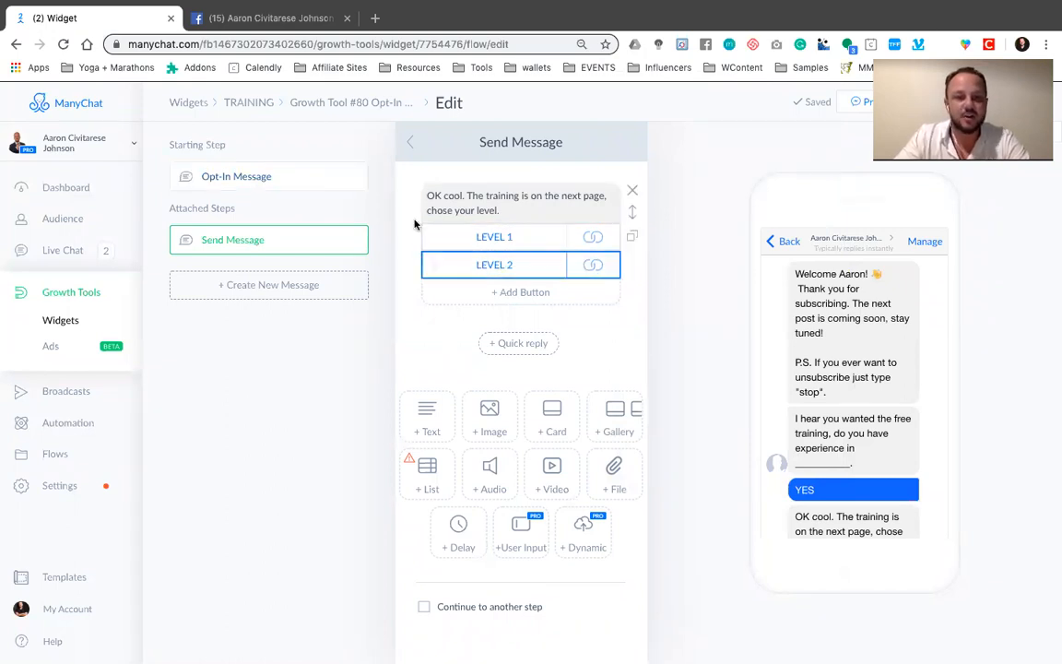
Return to the opt-in message and add a NO quick reply that sends a new message
click(410, 145)
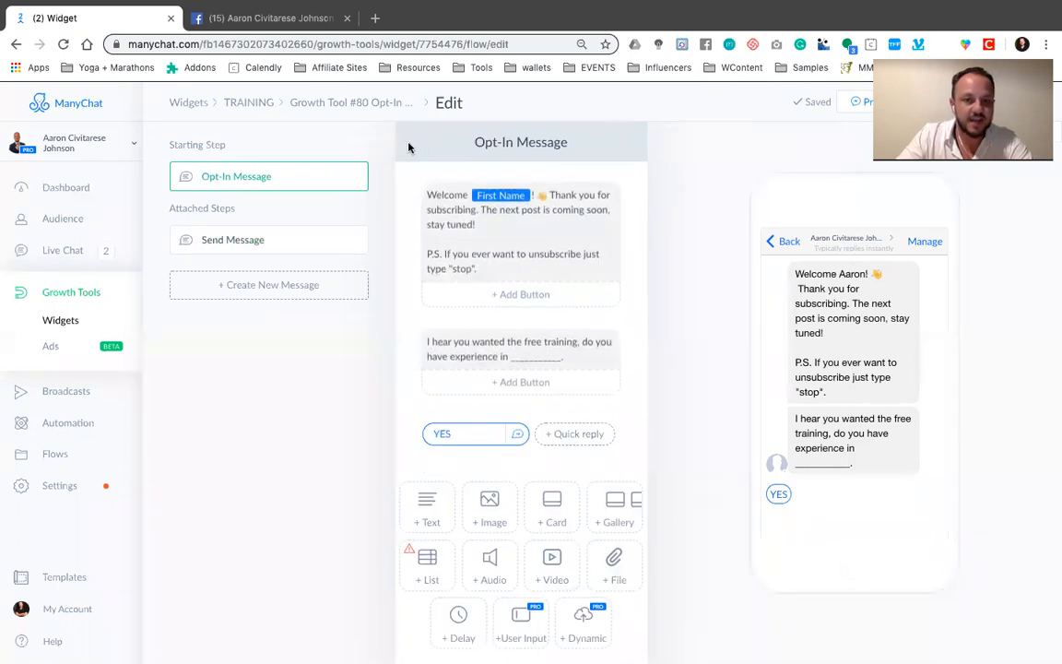
scroll(553, 387, down, 1)
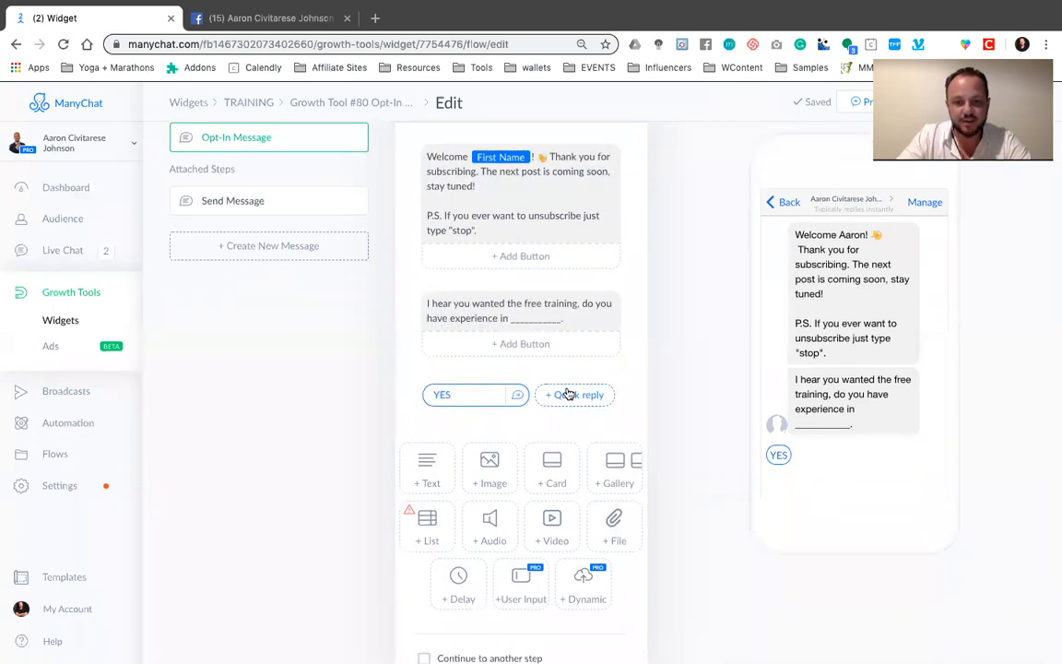
click(569, 395)
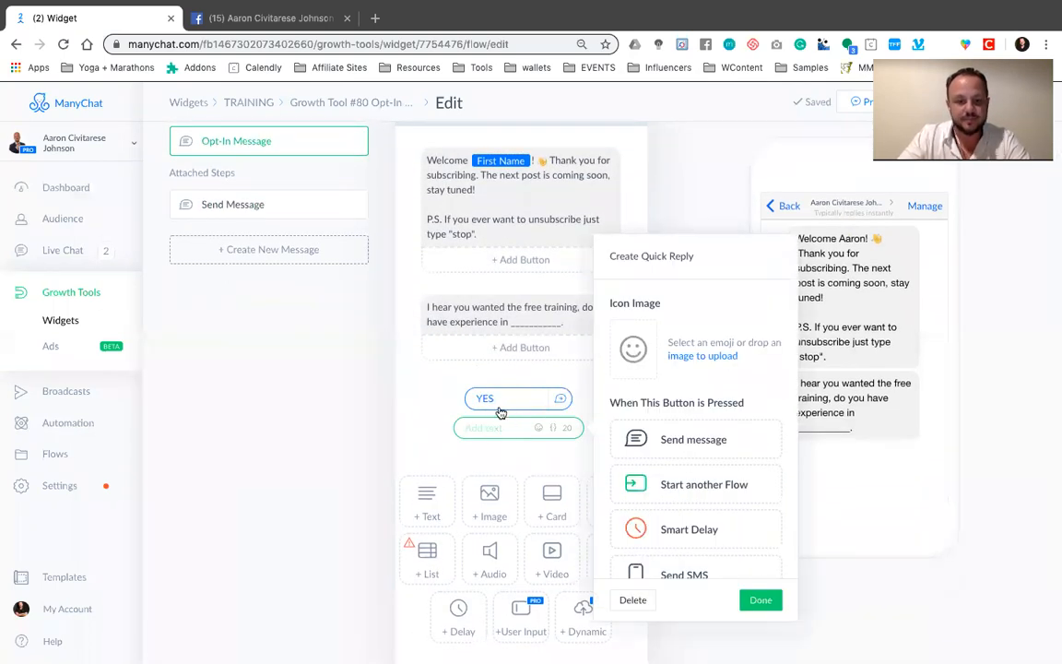
text(NO)
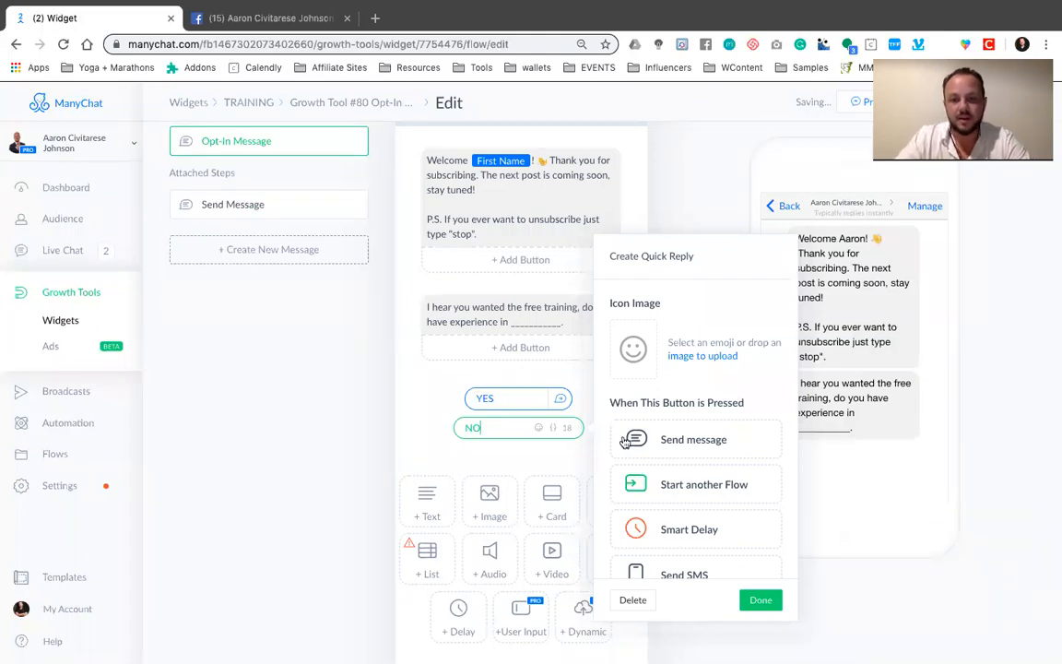
click(689, 441)
click(688, 445)
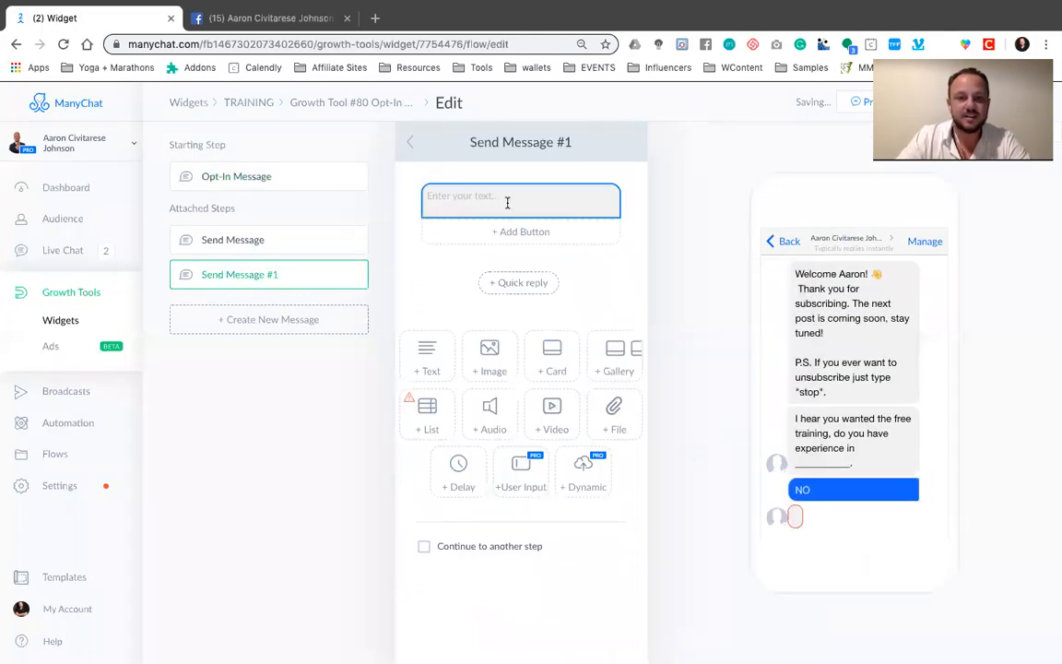
Write "Oh, do you want to know the business that i learned this in?" as the NO reply's message text
text(Oh, )
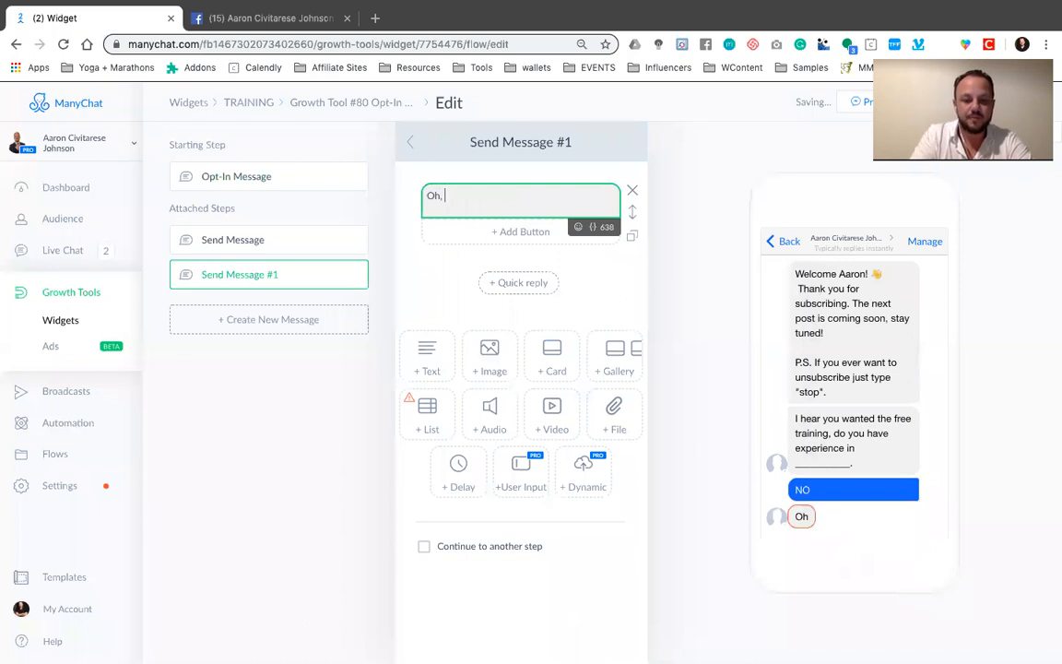
text(do you want to kn)
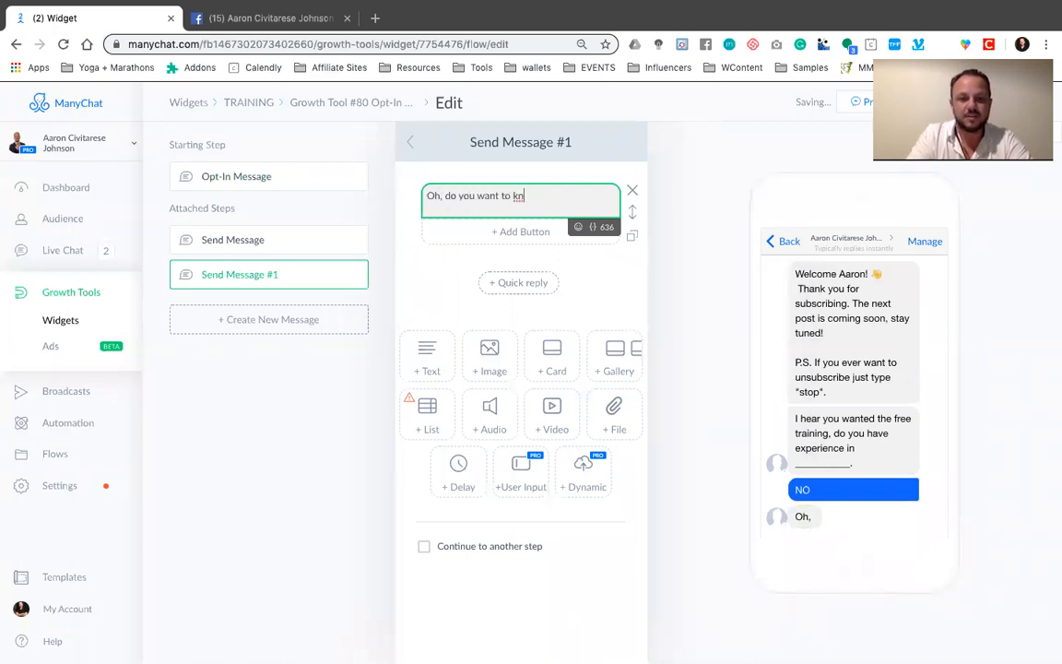
text(ow the business )
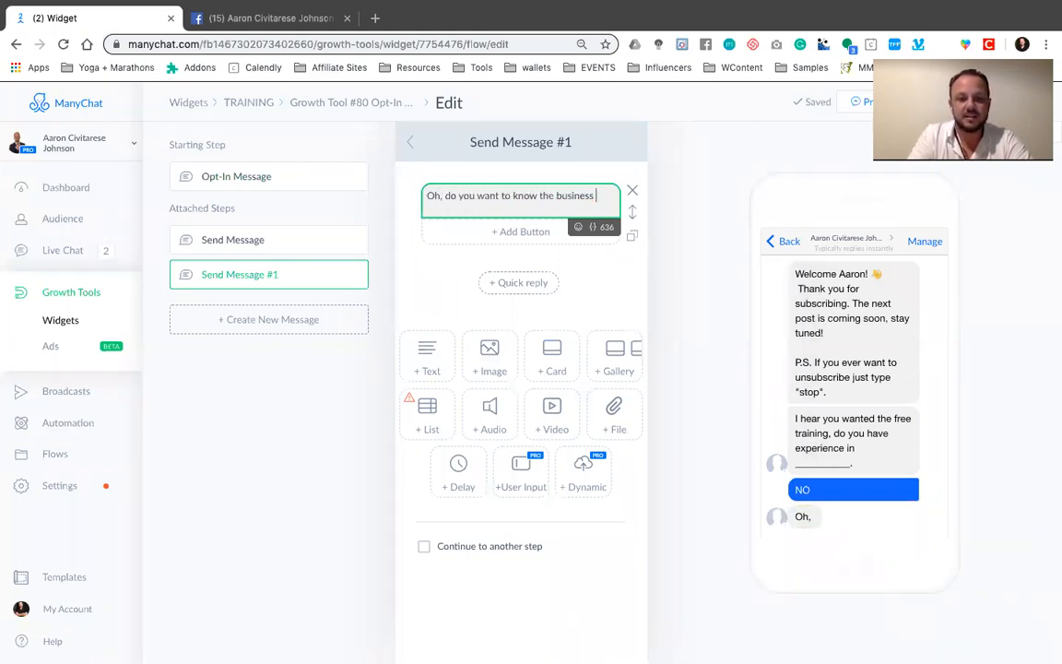
text(that i learned this in)
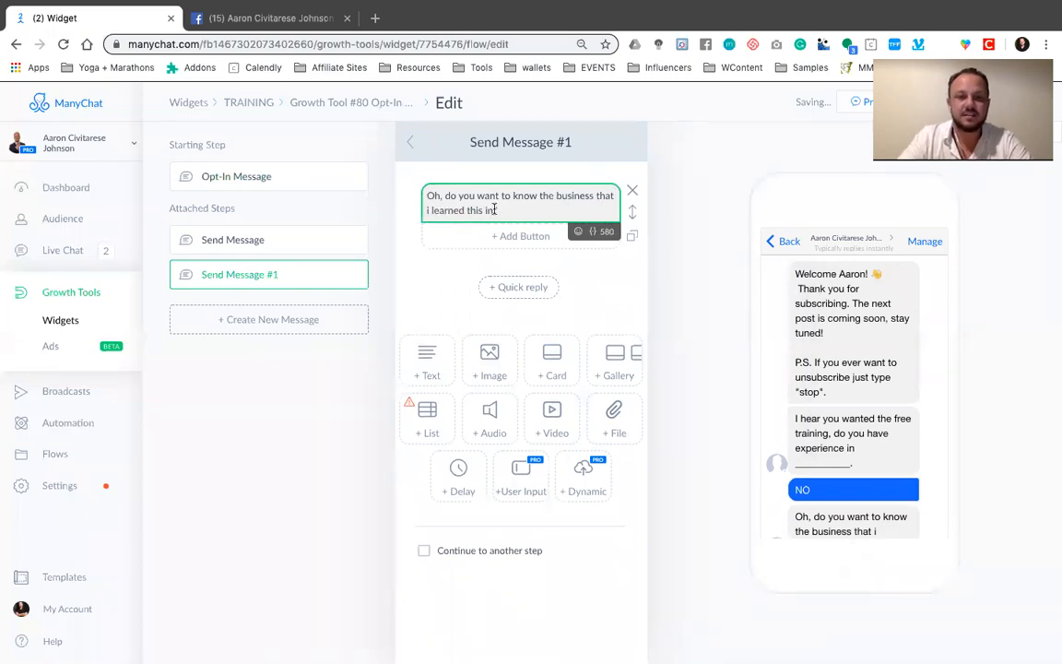
text(?)
Add two buttons titled YES I DO and NO I DONT beneath the NO reply's message text
click(520, 236)
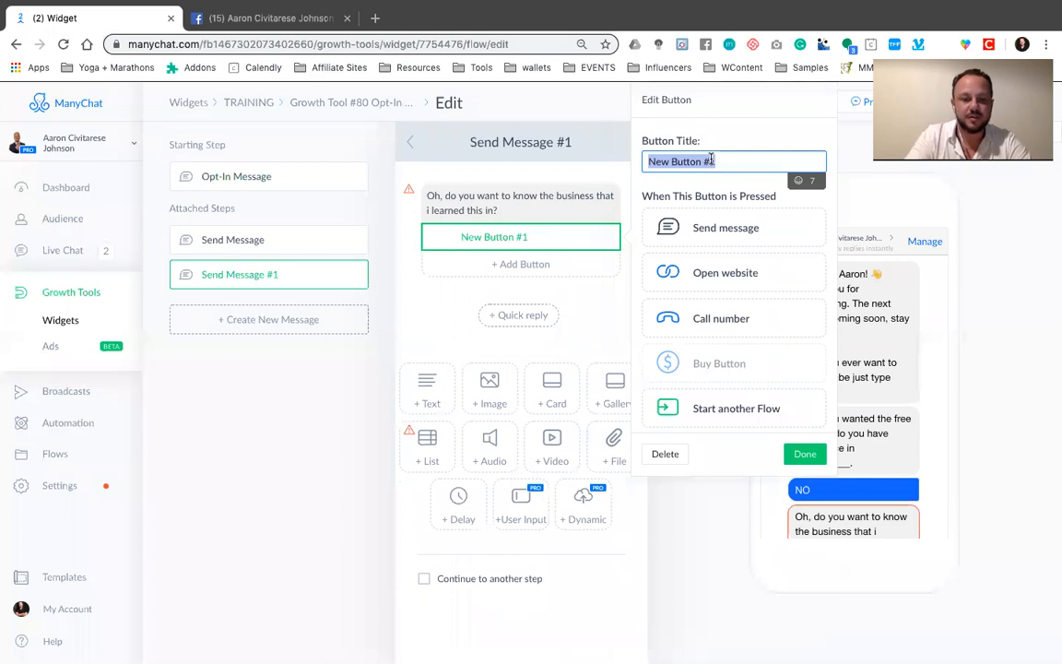
text(YES)
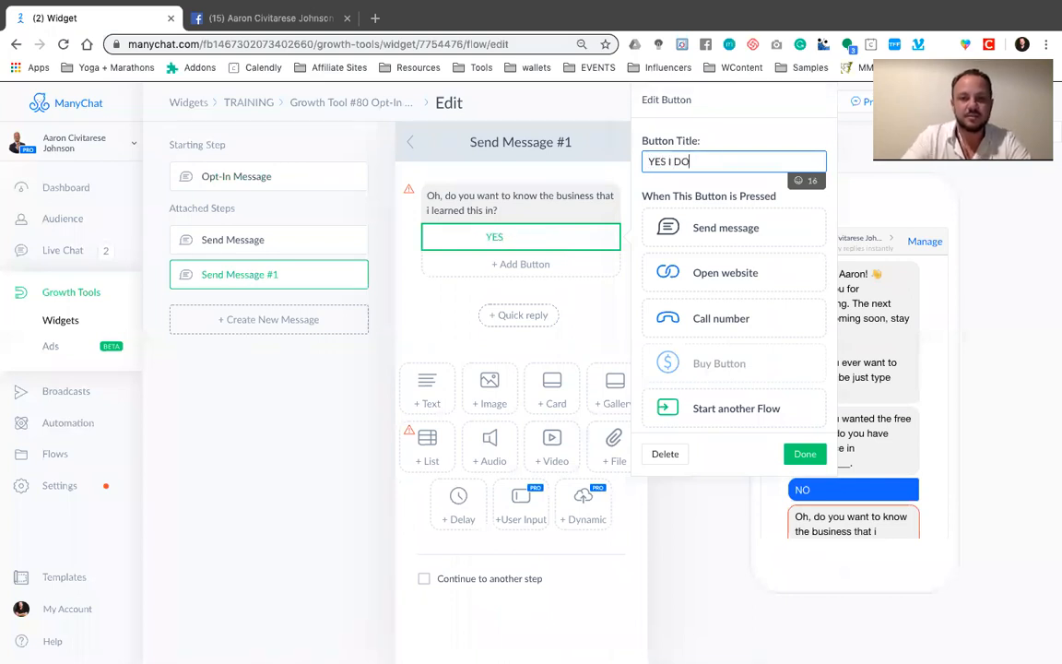
text( I DO)
click(520, 264)
click(725, 159)
key(ctrl+a)
text(NO I DONT)
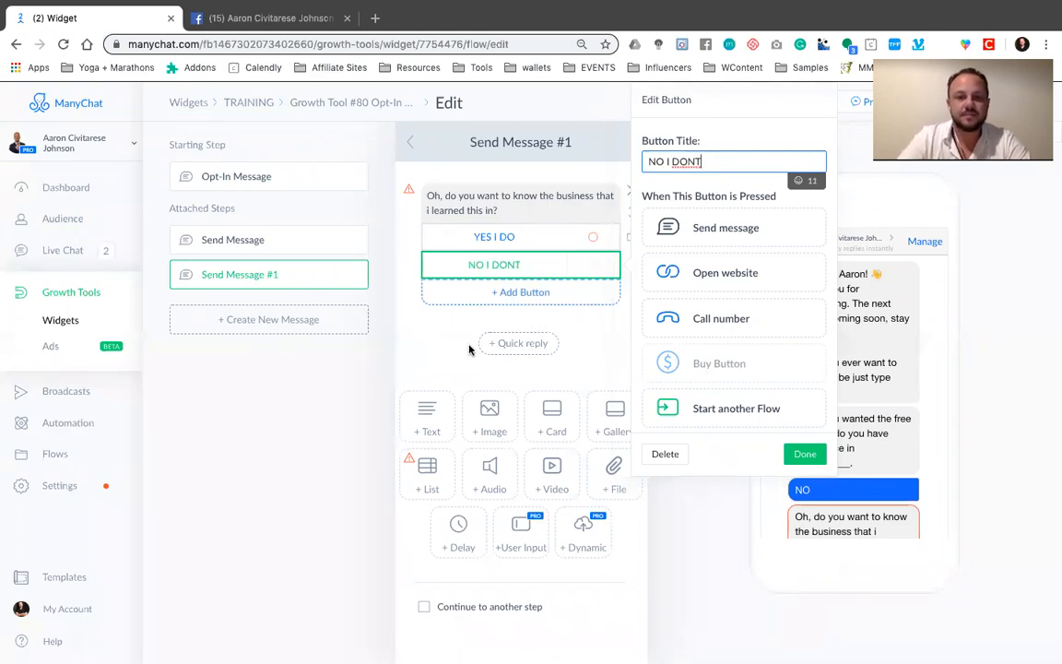
click(424, 246)
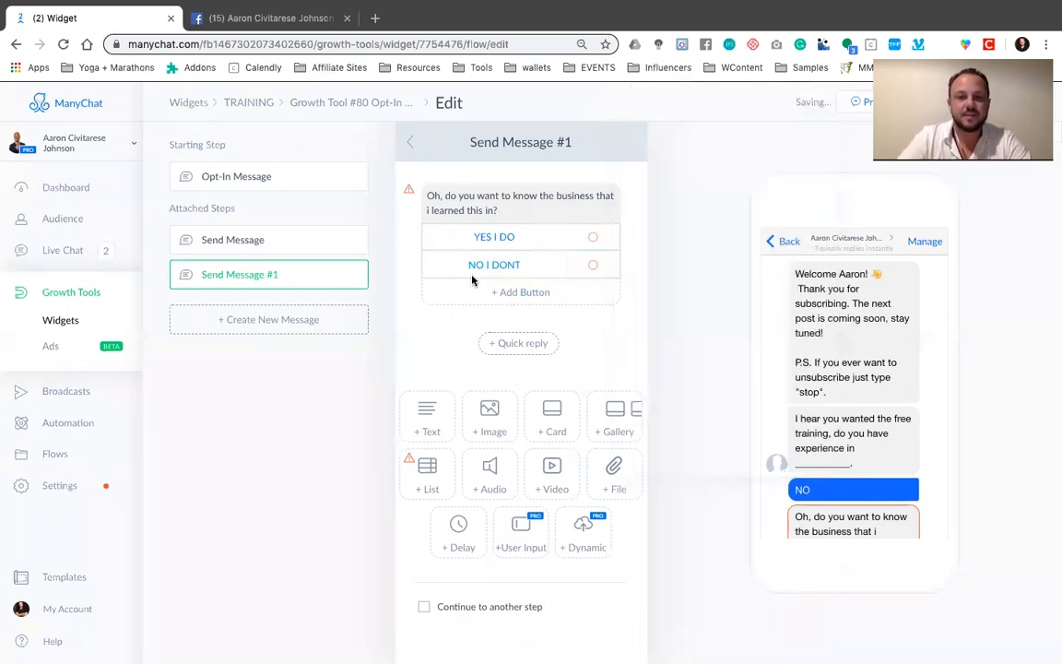
click(478, 241)
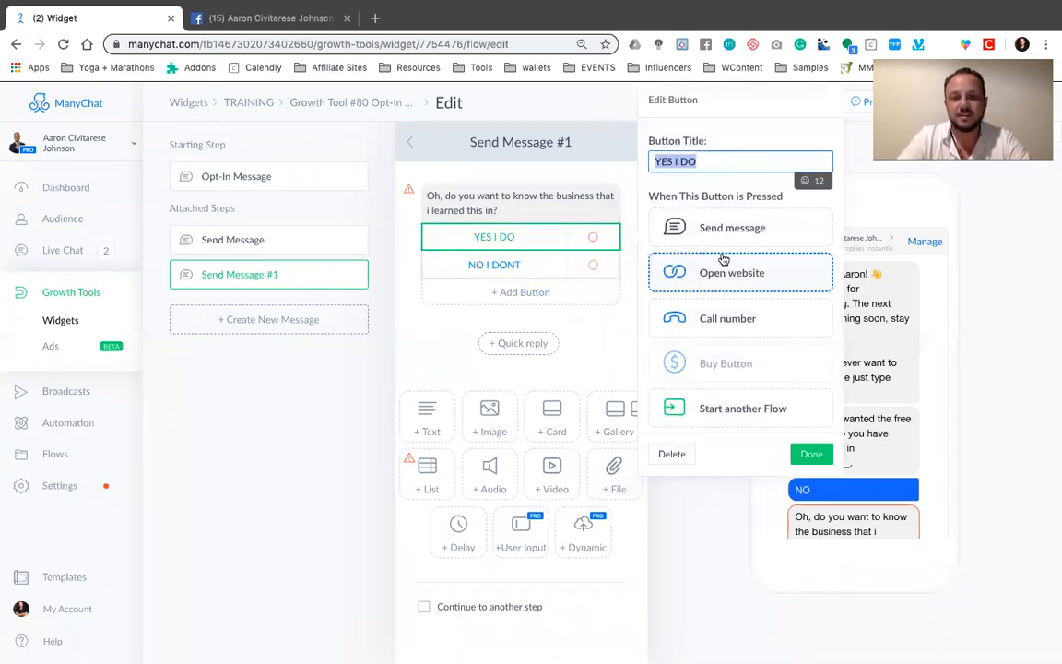
click(723, 286)
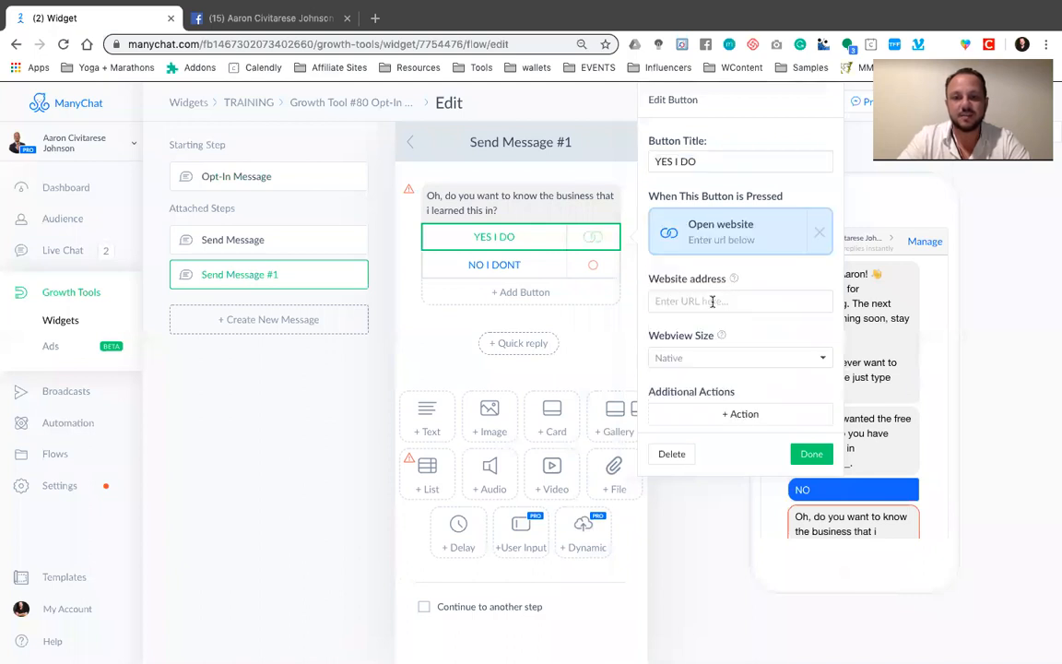
click(712, 302)
text(www.m)
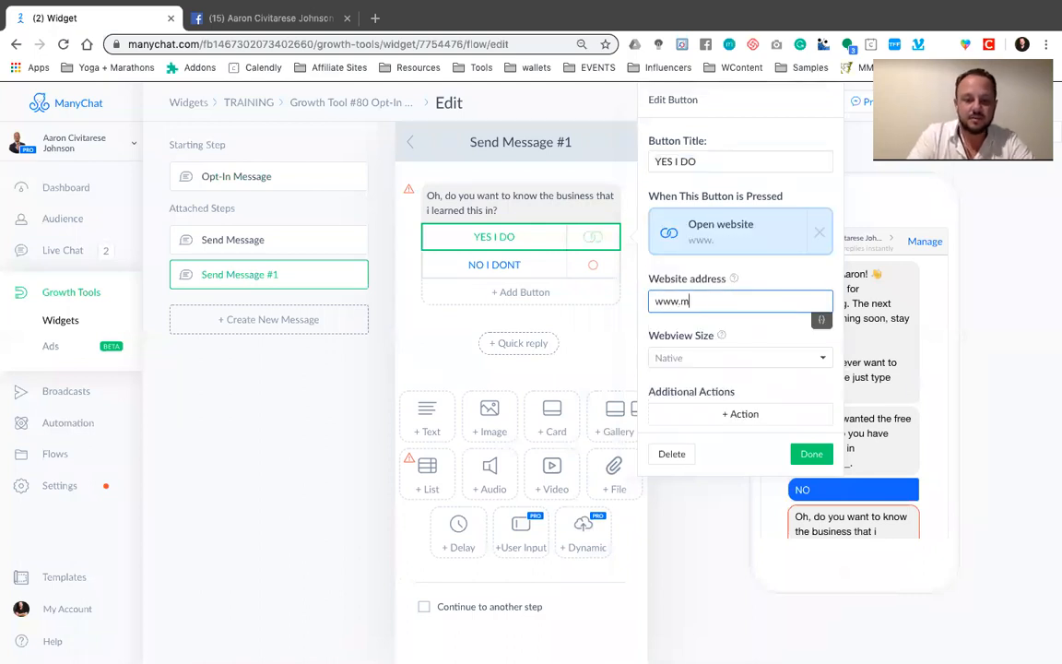
text(ybusines.com)
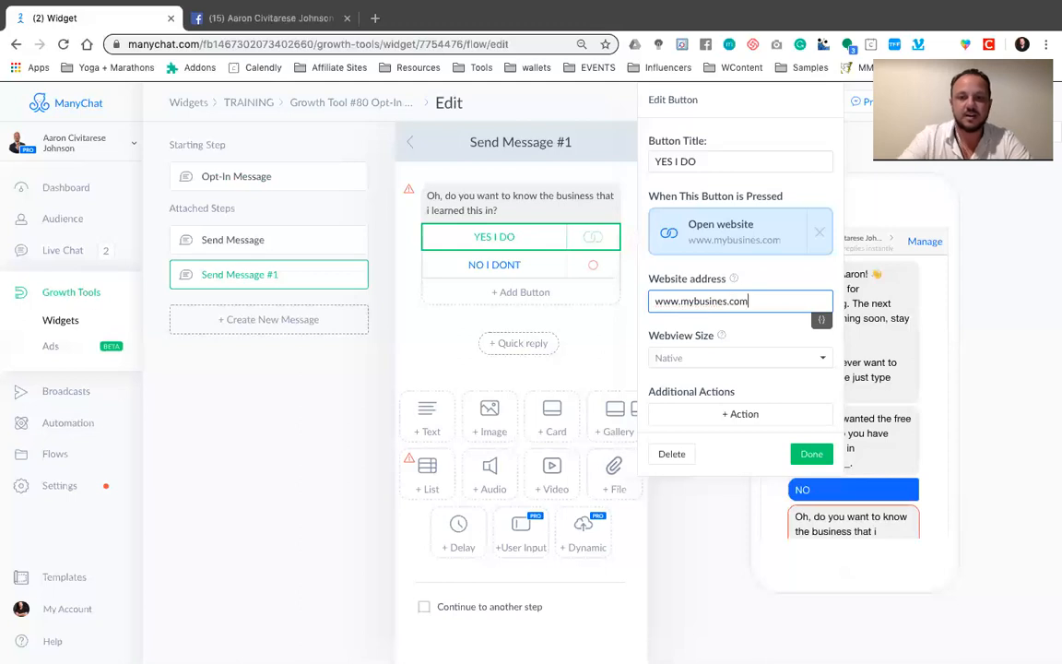
click(809, 454)
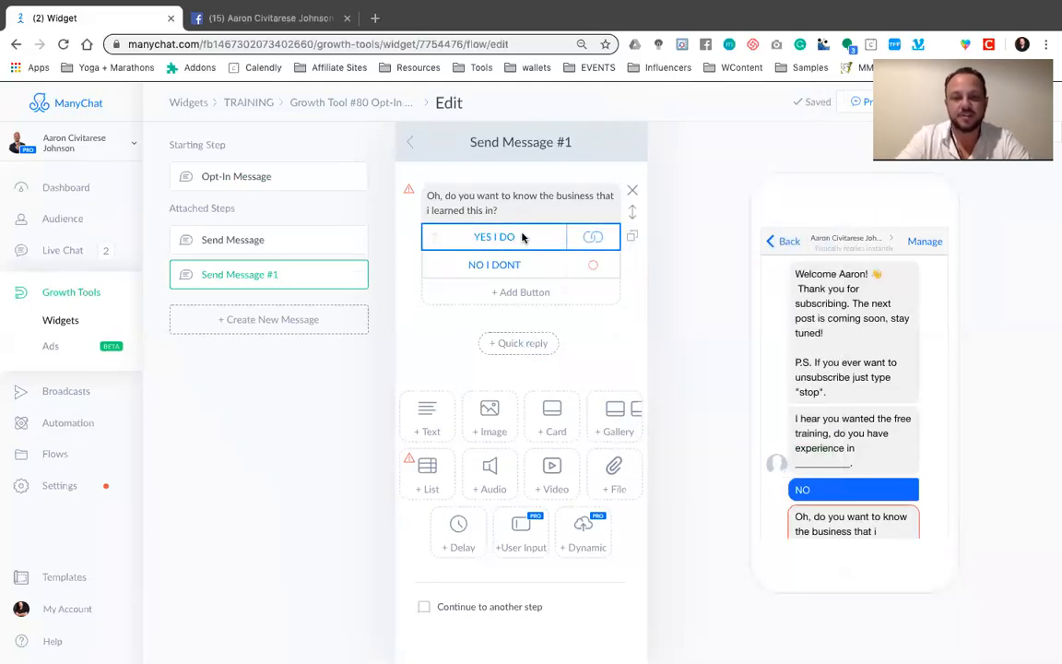
Make the NO I DONT button send a new message reading "OK, no worries, if you change your mind click below."
click(503, 265)
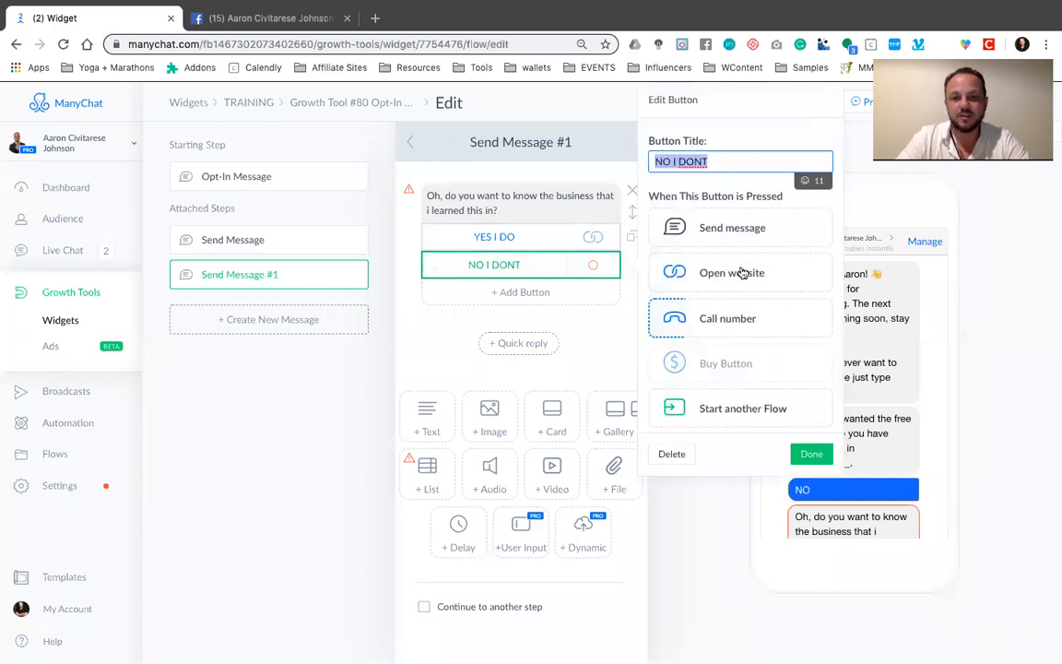
click(742, 230)
click(735, 271)
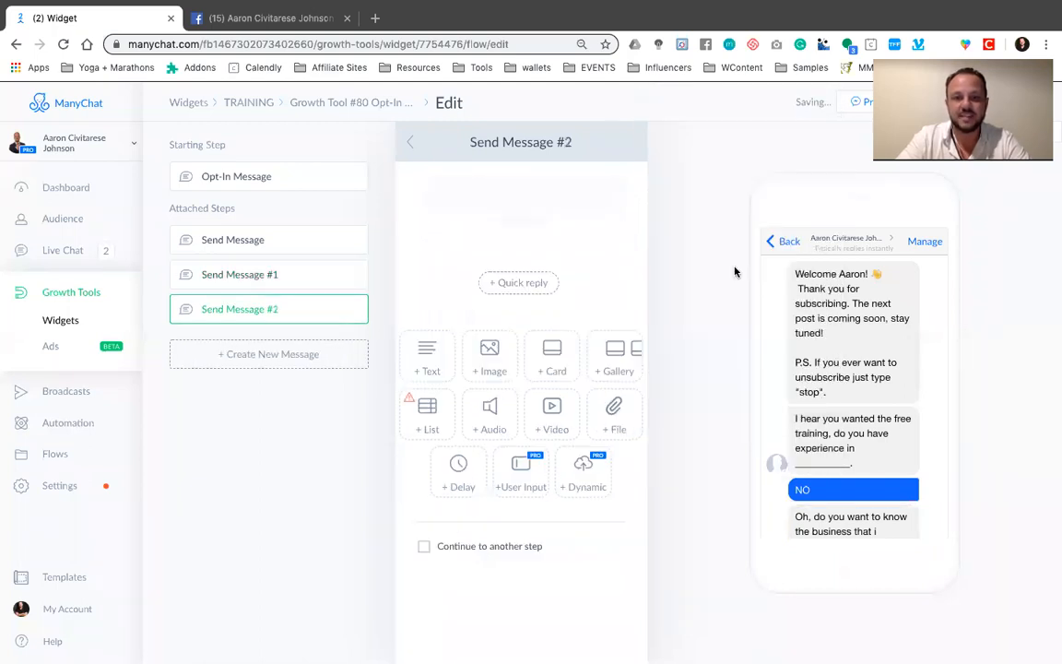
click(552, 206)
text(OK.)
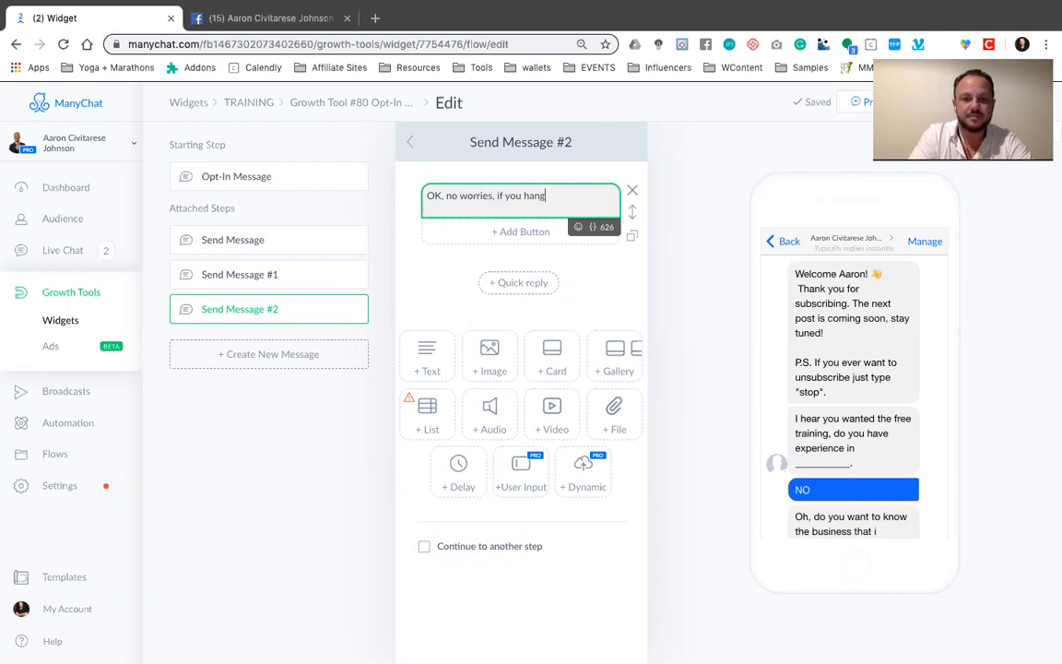
text(ch)
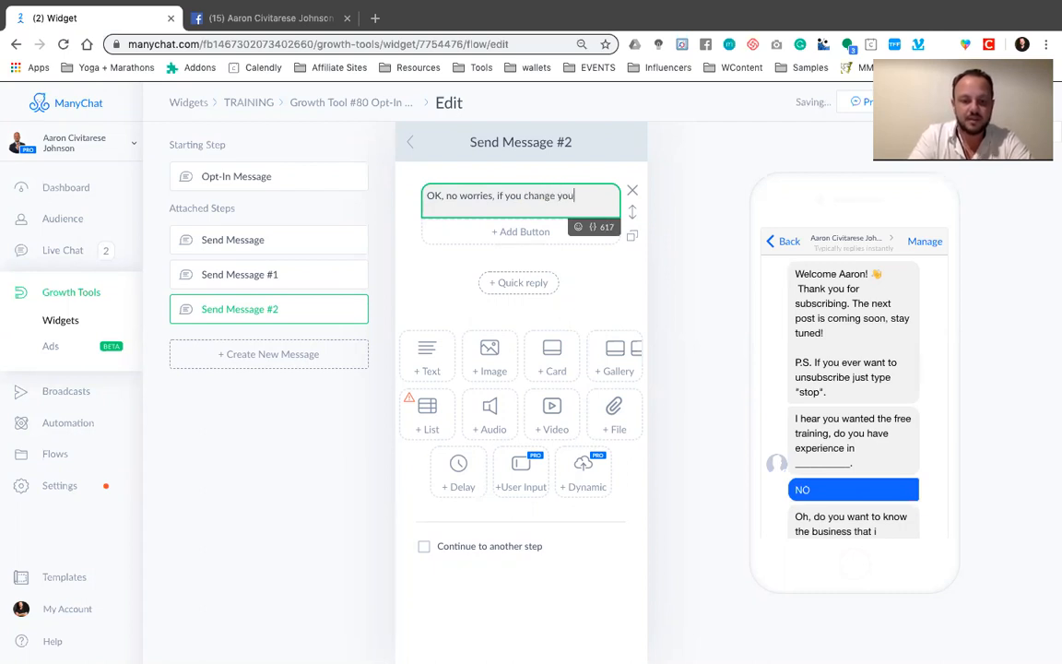
text(ange your mind click below.)
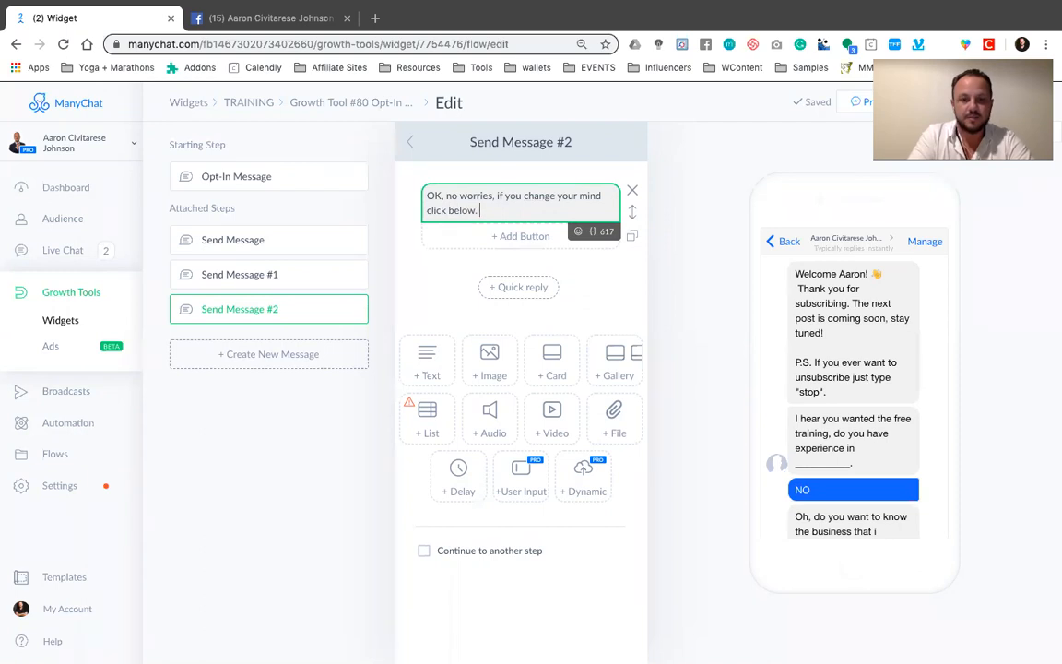
click(541, 236)
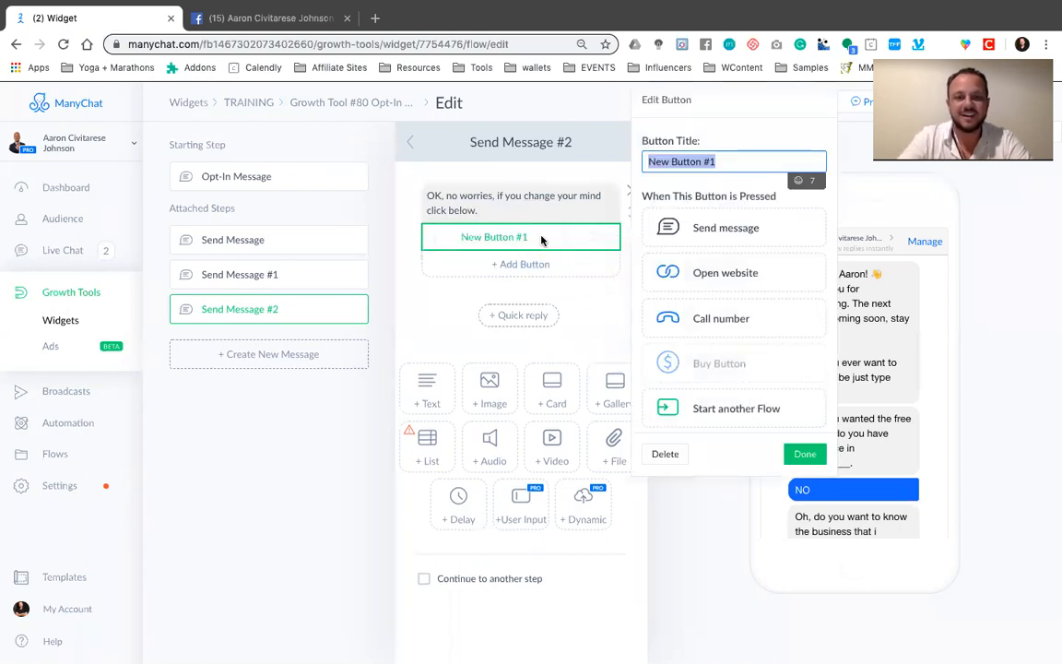
click(724, 273)
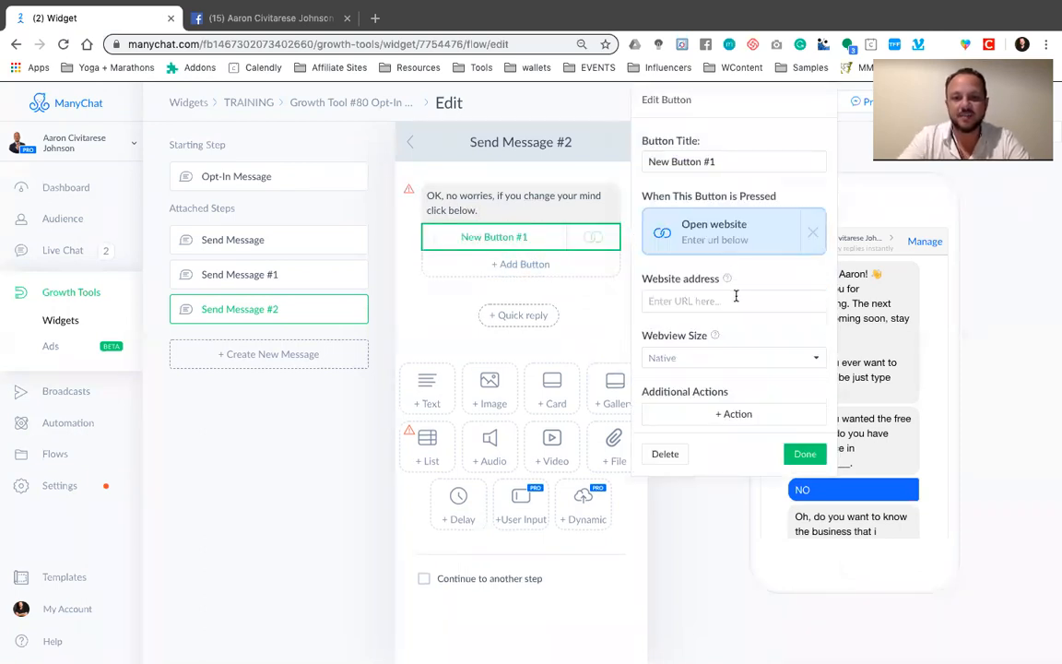
click(736, 300)
text(www.)
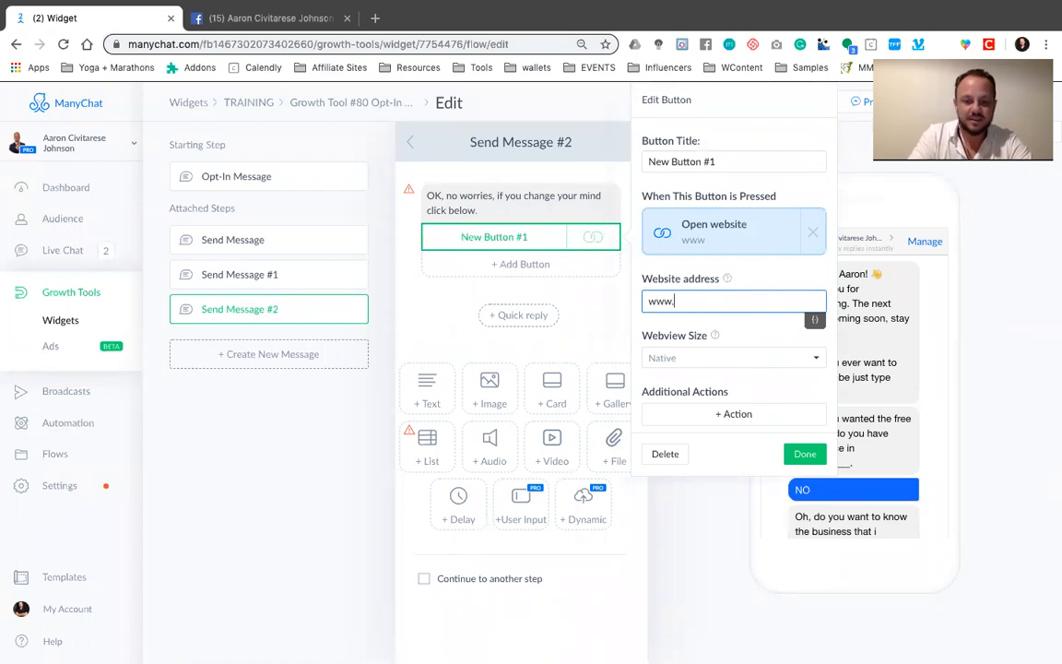
text(mybusiness.com)
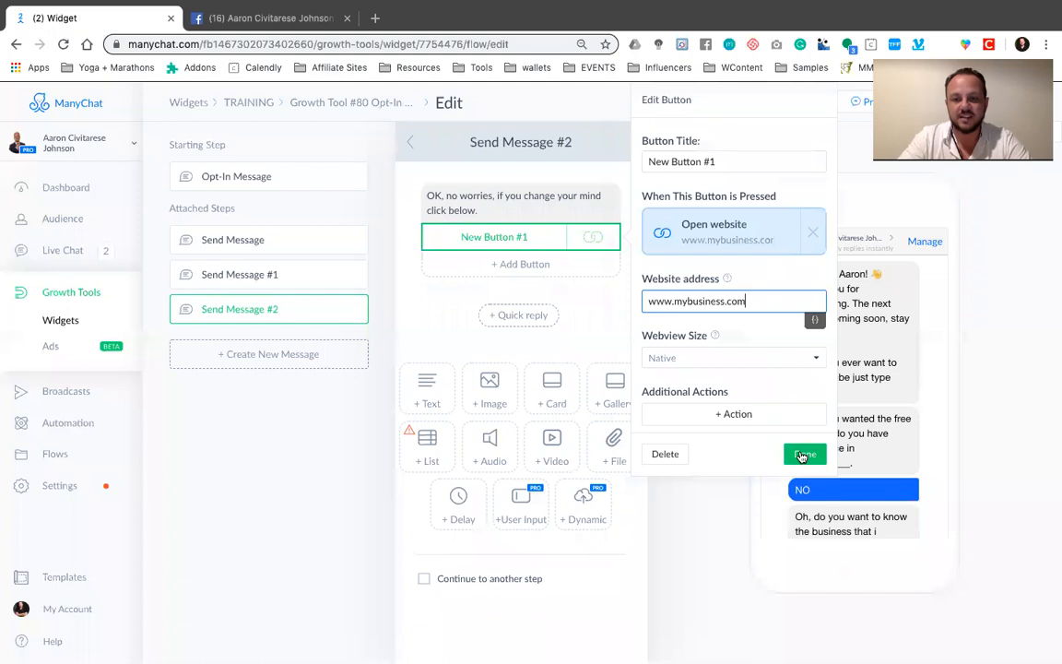
click(802, 455)
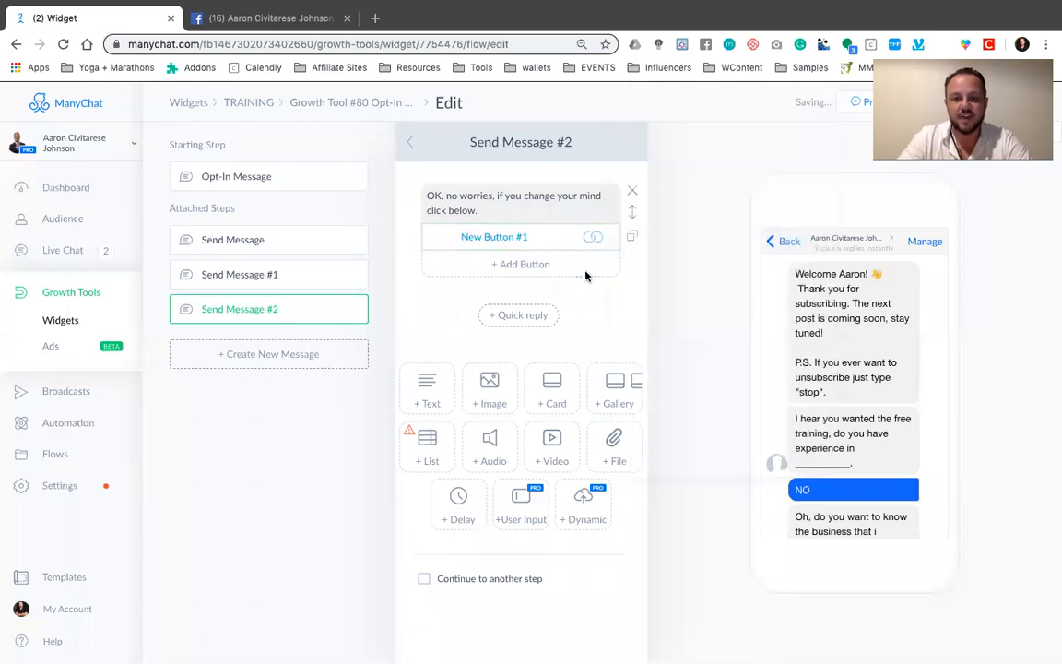
Retitle the "OK, no worries" message's website button as "click here"
click(510, 237)
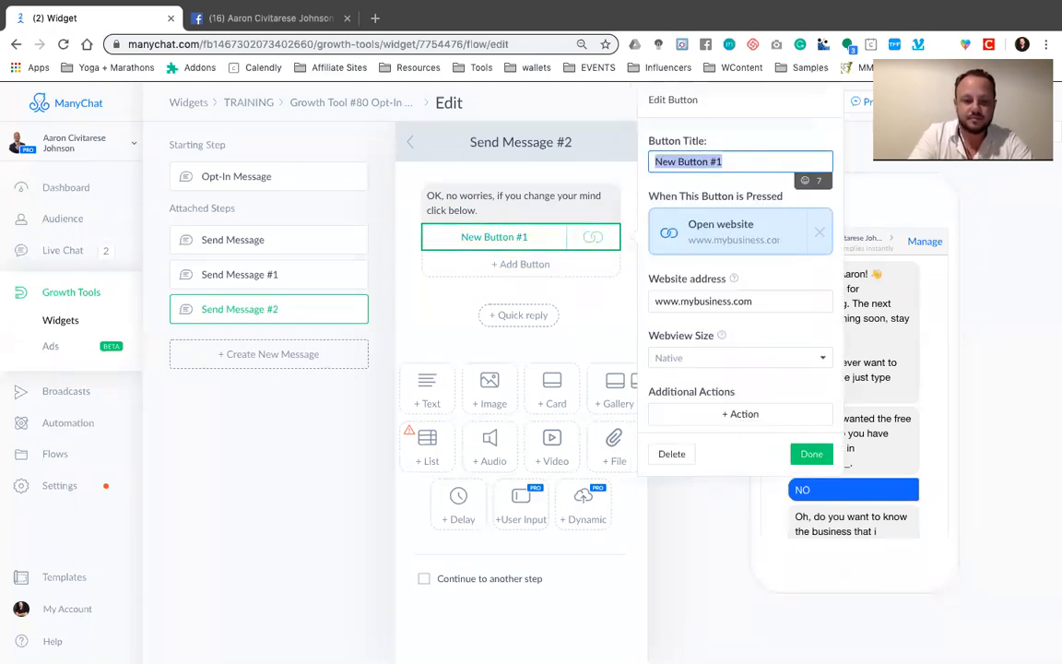
text(click here)
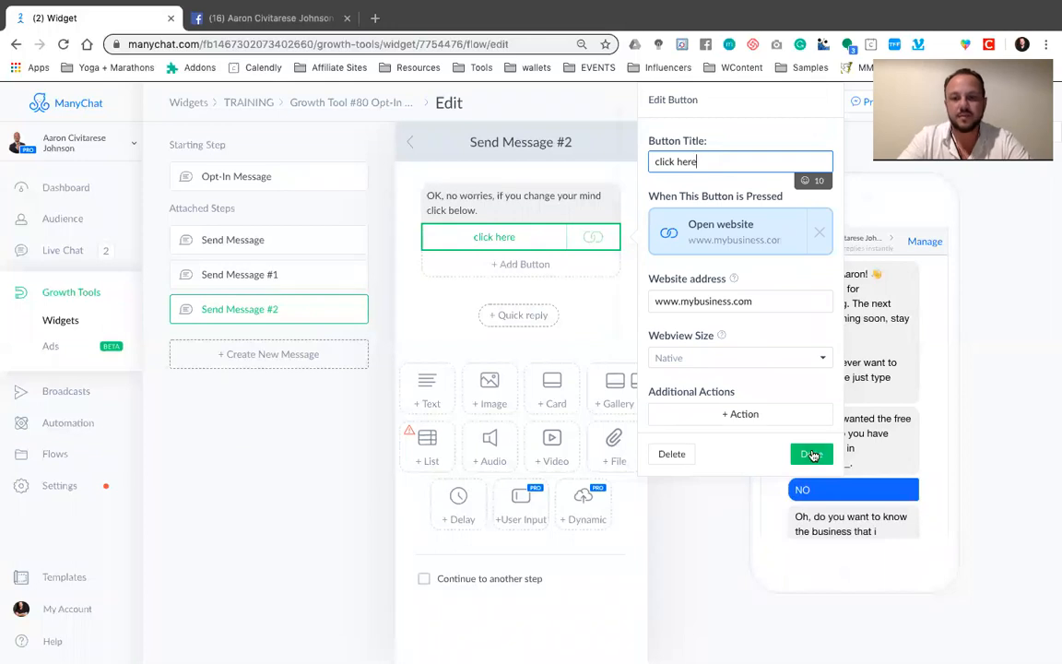
click(809, 452)
Go back to the opt-in message and review the message that its YES quick reply sends
click(410, 142)
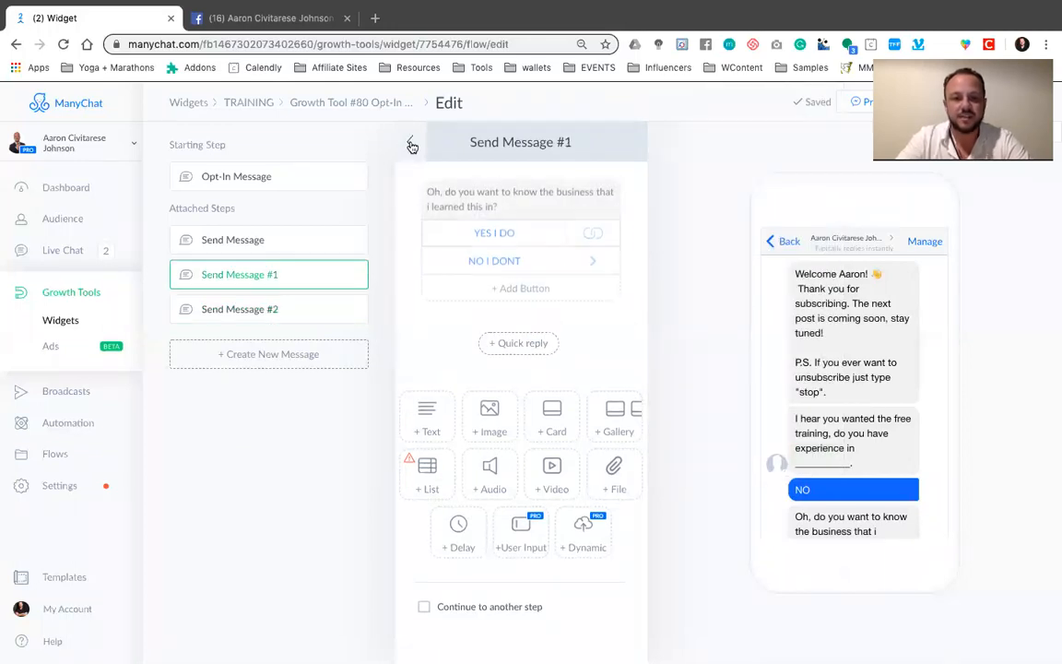
click(412, 143)
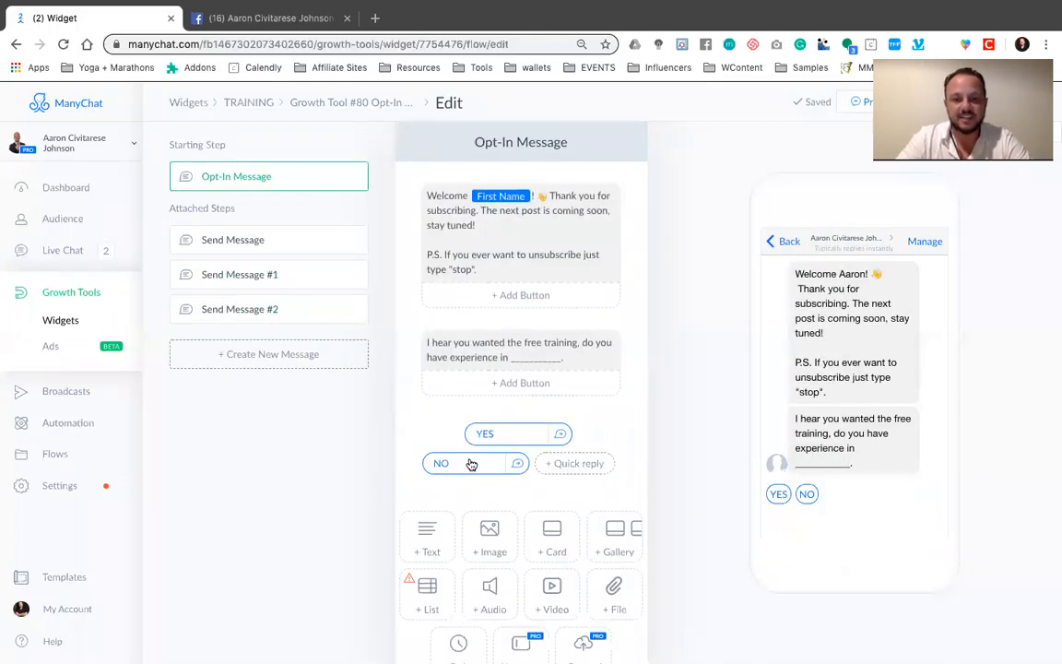
click(495, 435)
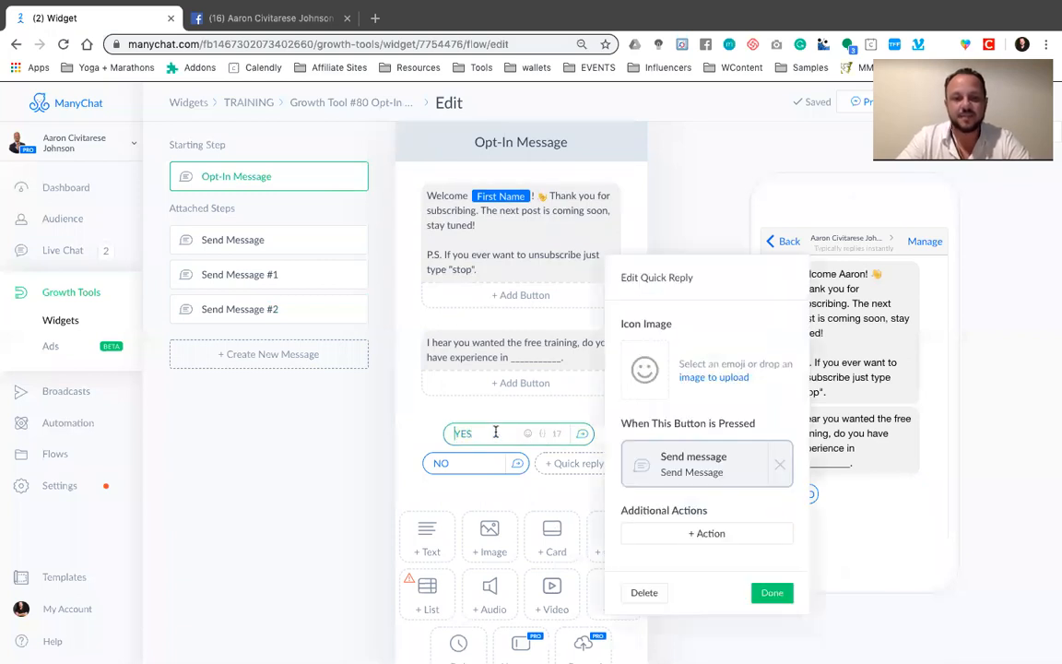
click(713, 461)
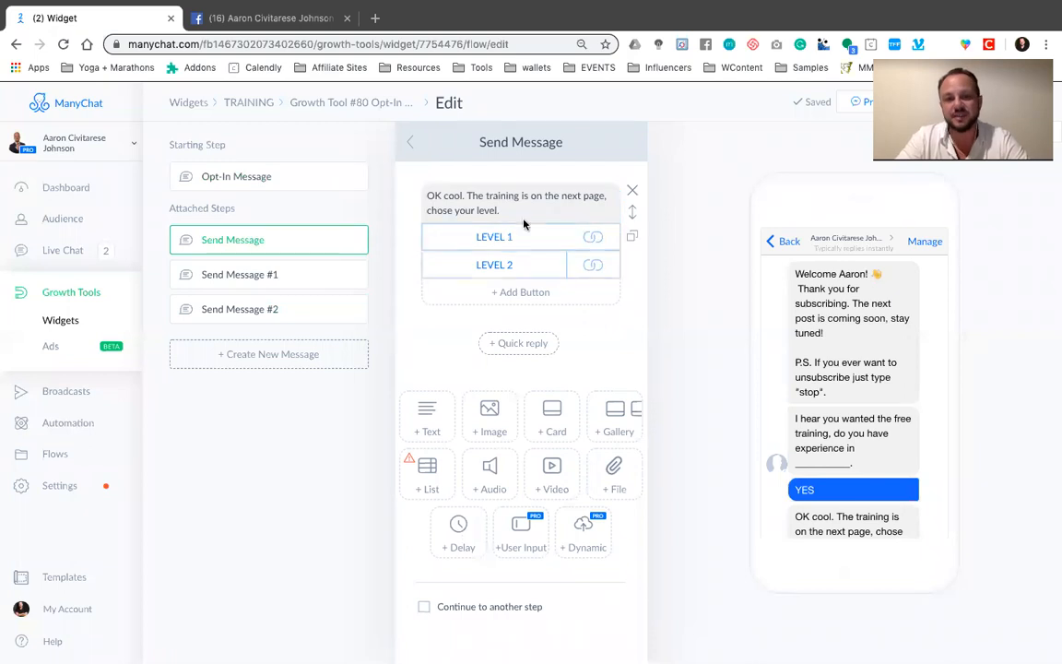
click(410, 142)
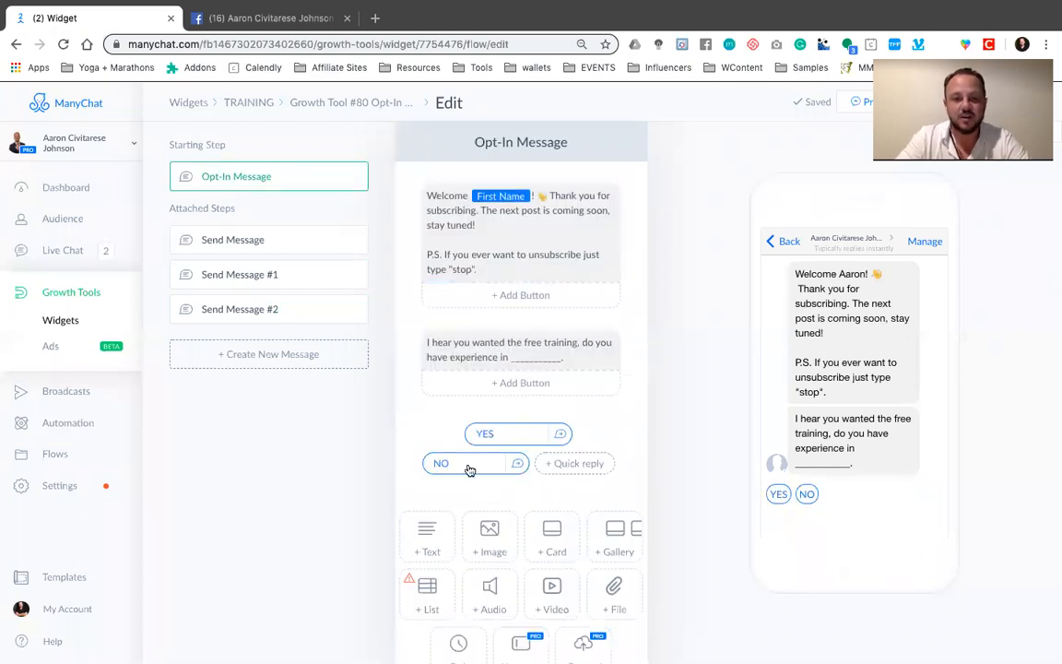
Review the NO quick reply's message, including where its YES I DO and NO I DONT buttons lead, and return to the opt-in message
click(468, 468)
click(735, 493)
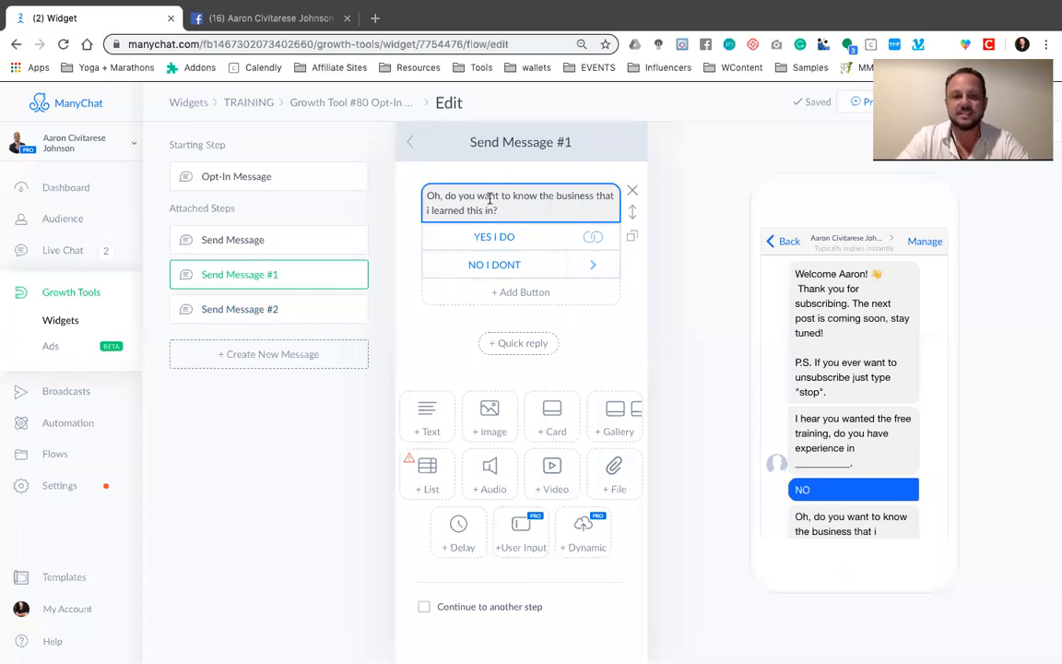
click(489, 237)
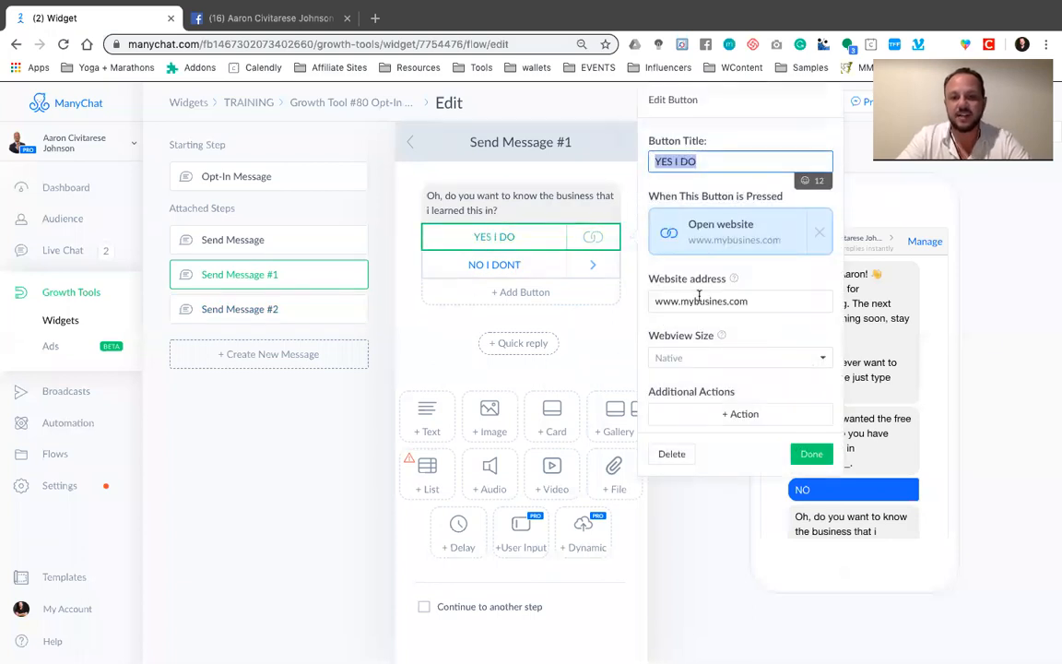
click(811, 453)
click(488, 265)
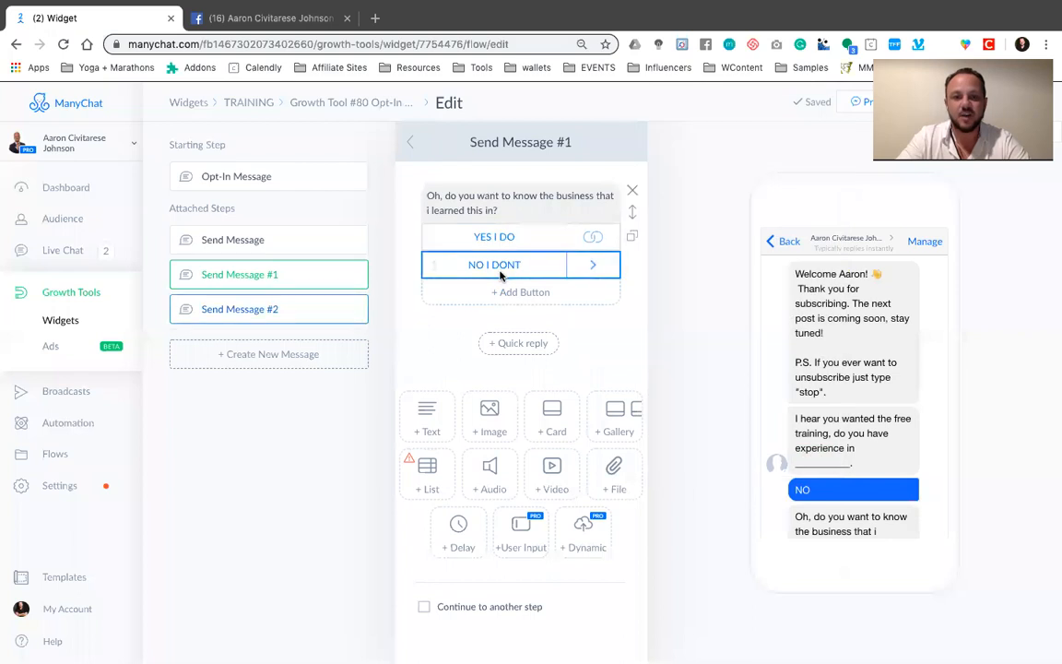
click(701, 266)
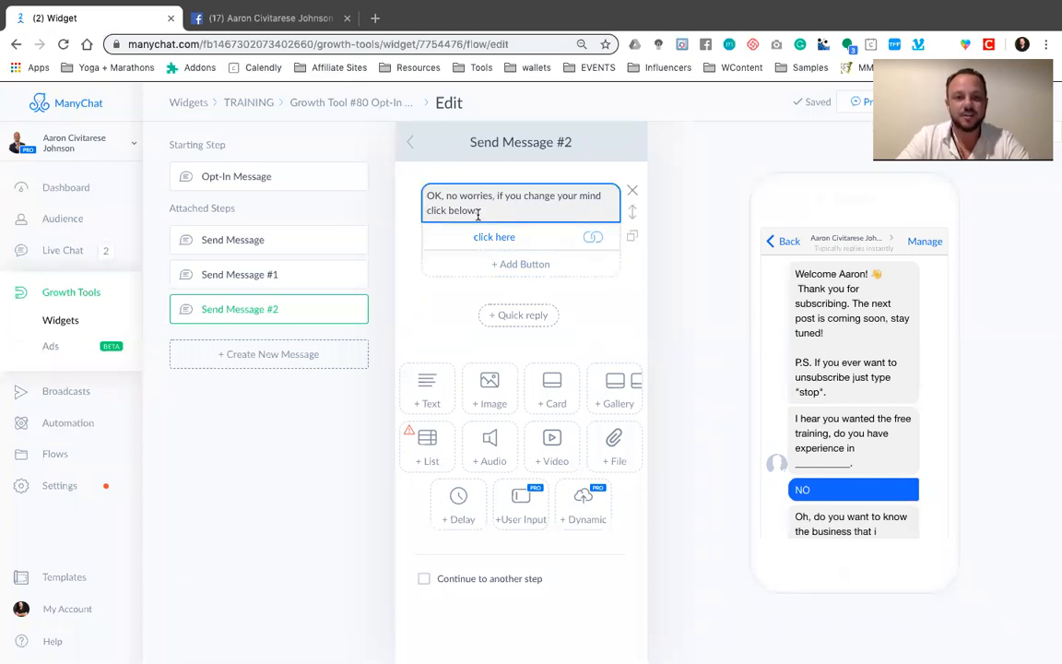
click(409, 144)
click(409, 143)
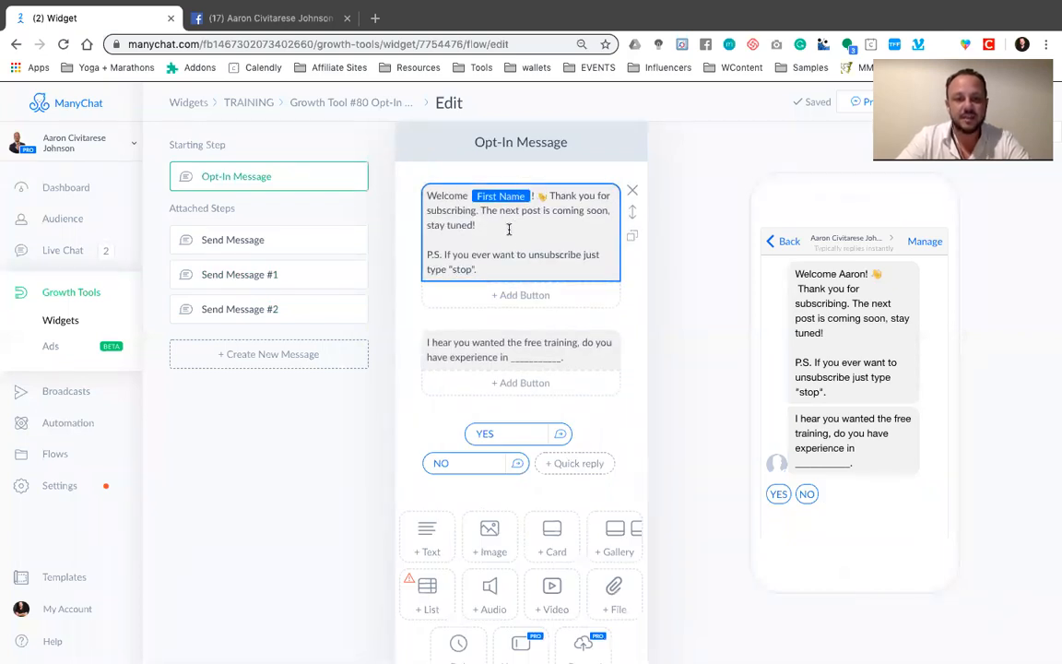
mouse_move(813, 650)
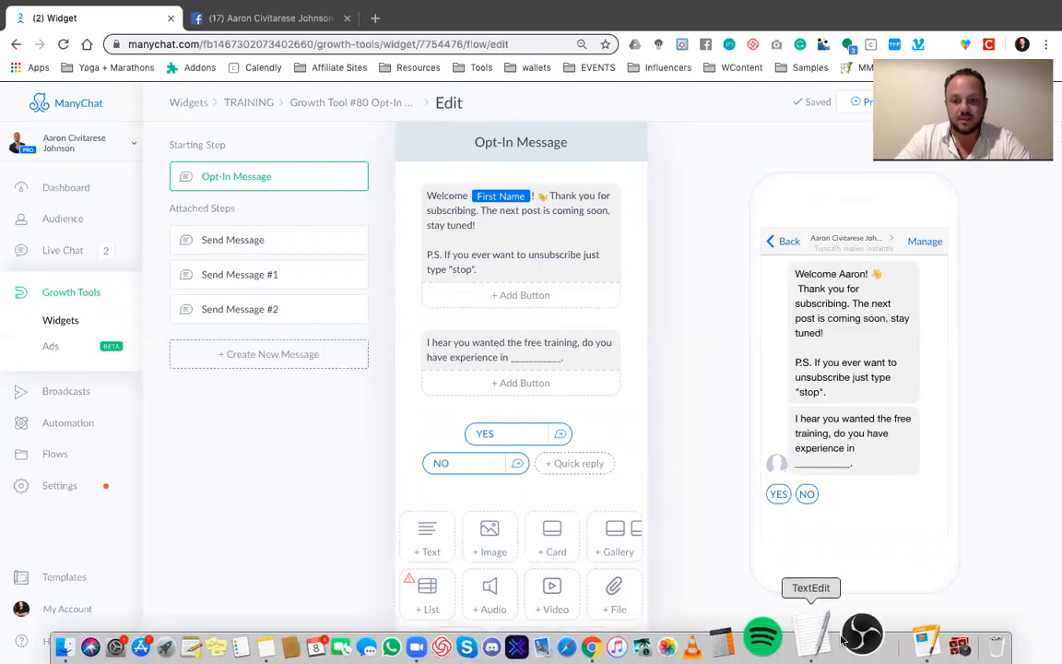
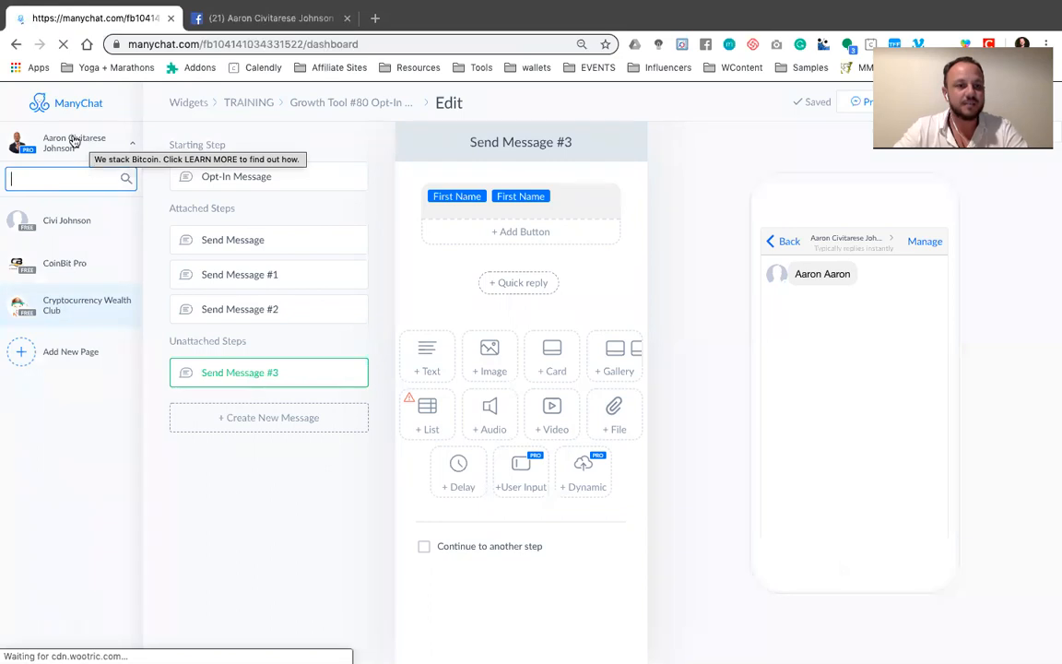
Switch ManyChat to the Cryptocurrency Wealth Club page, and search Facebook for "cryptocurrency wealth club" to open its page
click(65, 305)
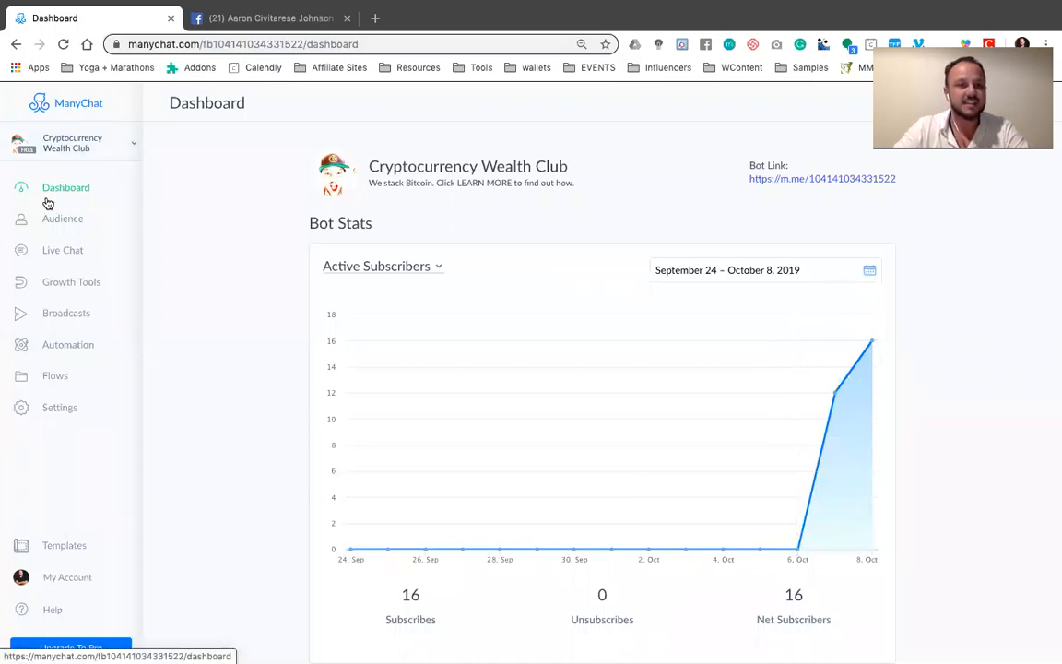
click(276, 17)
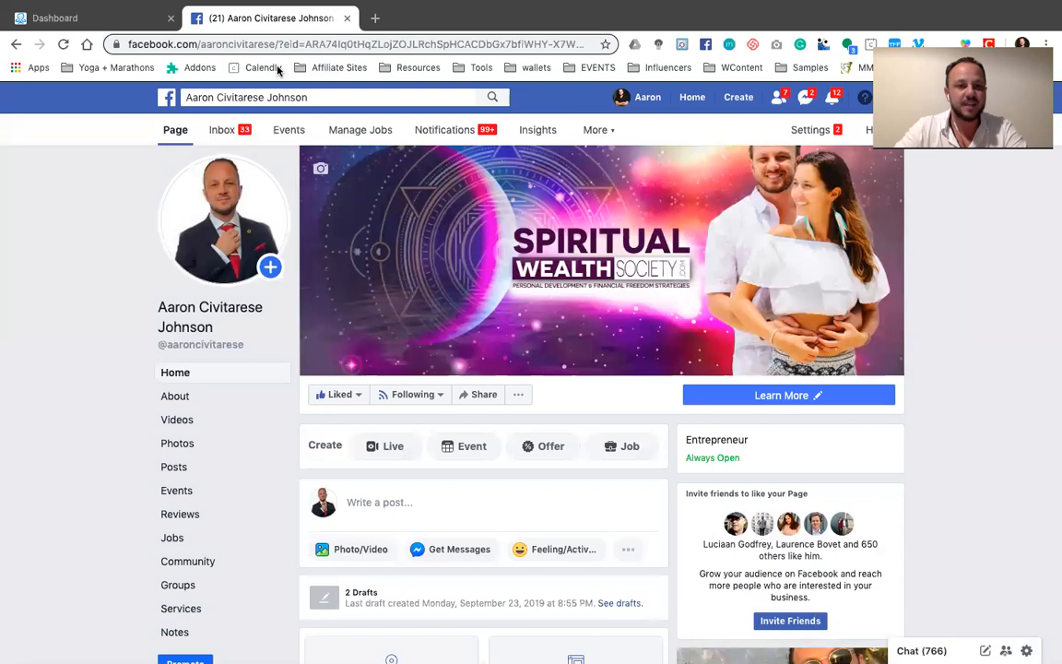
click(314, 96)
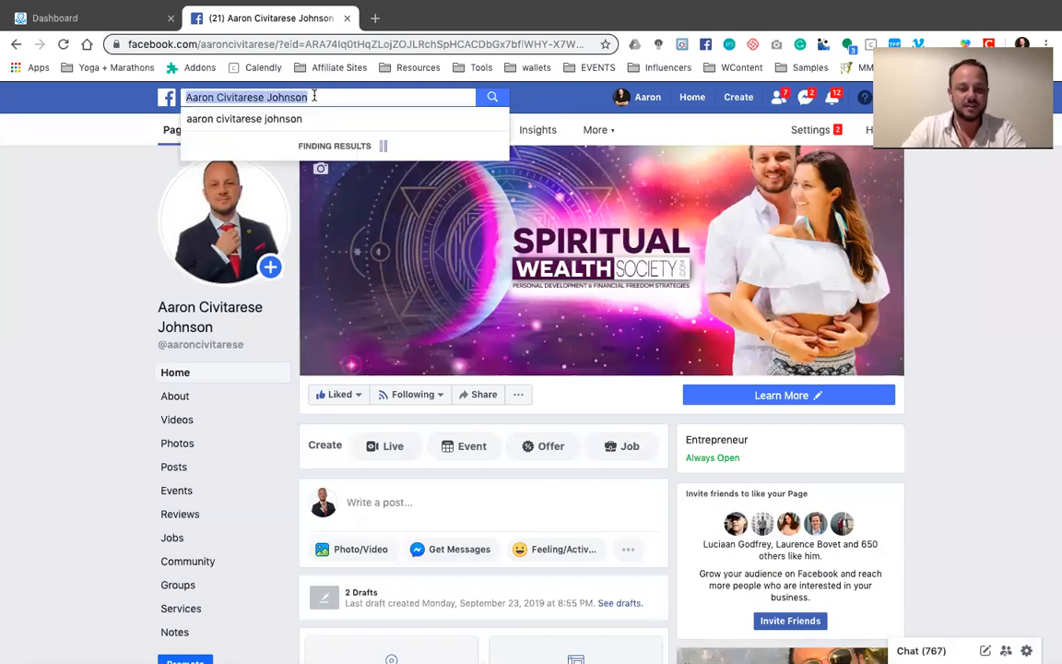
text(cry)
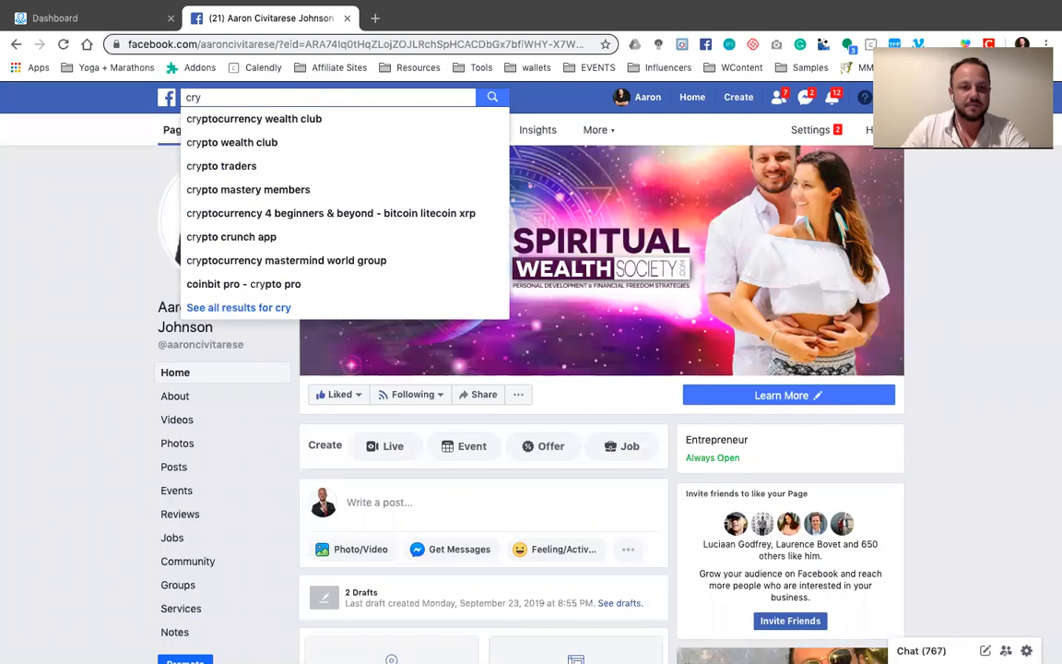
key(Return)
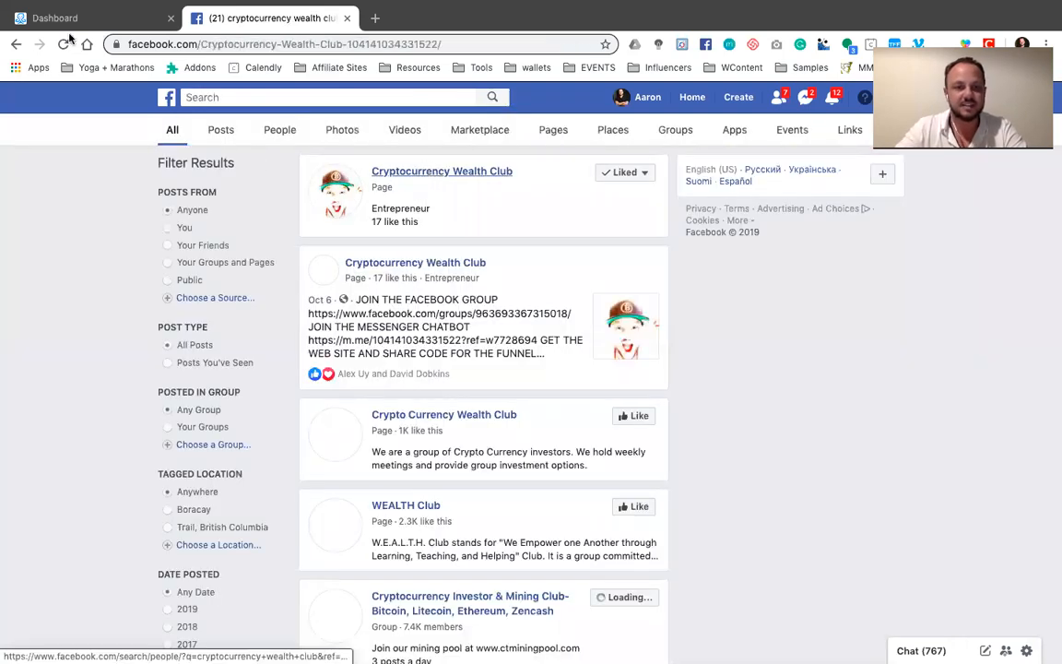
Back in ManyChat, open the "welcome to cwc" widget, review its opt-in message preview and continue to its Messenger Ref URL setup
click(88, 19)
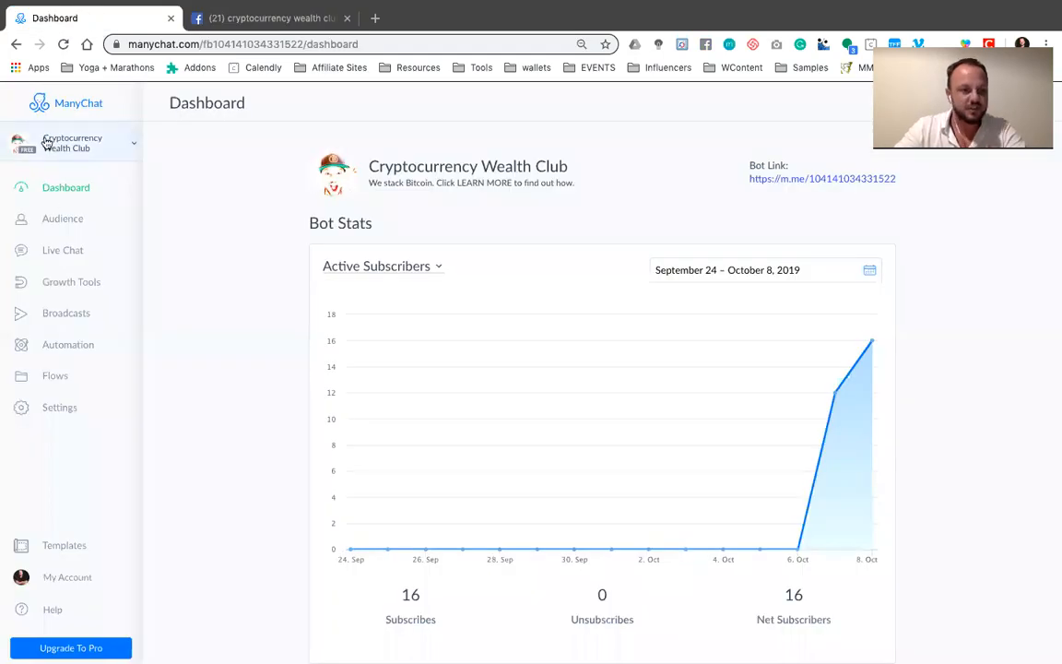
click(66, 287)
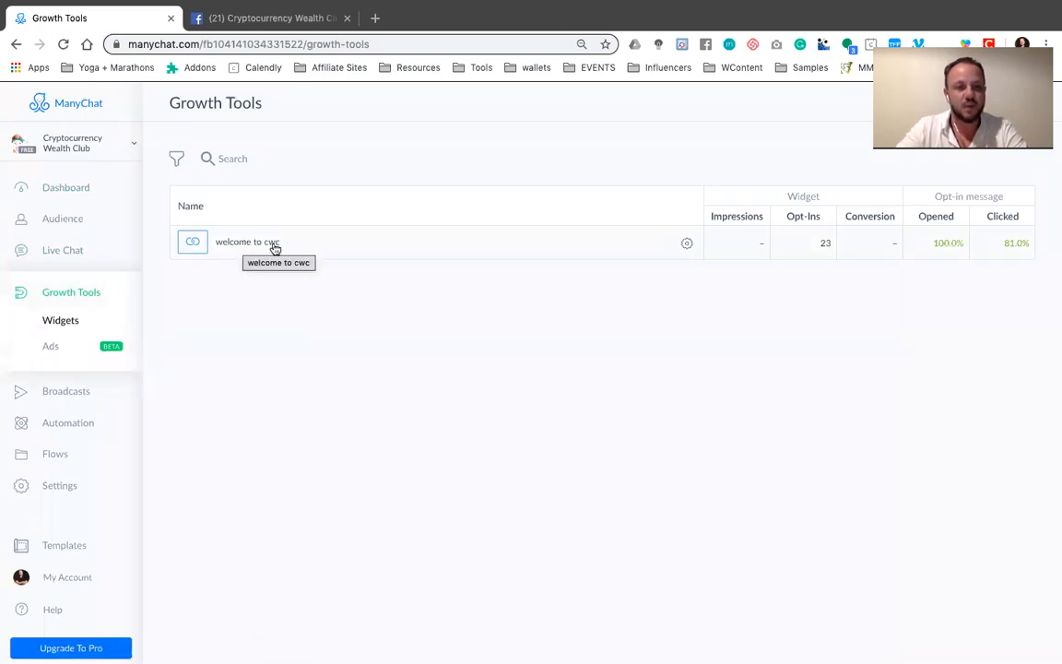
click(225, 243)
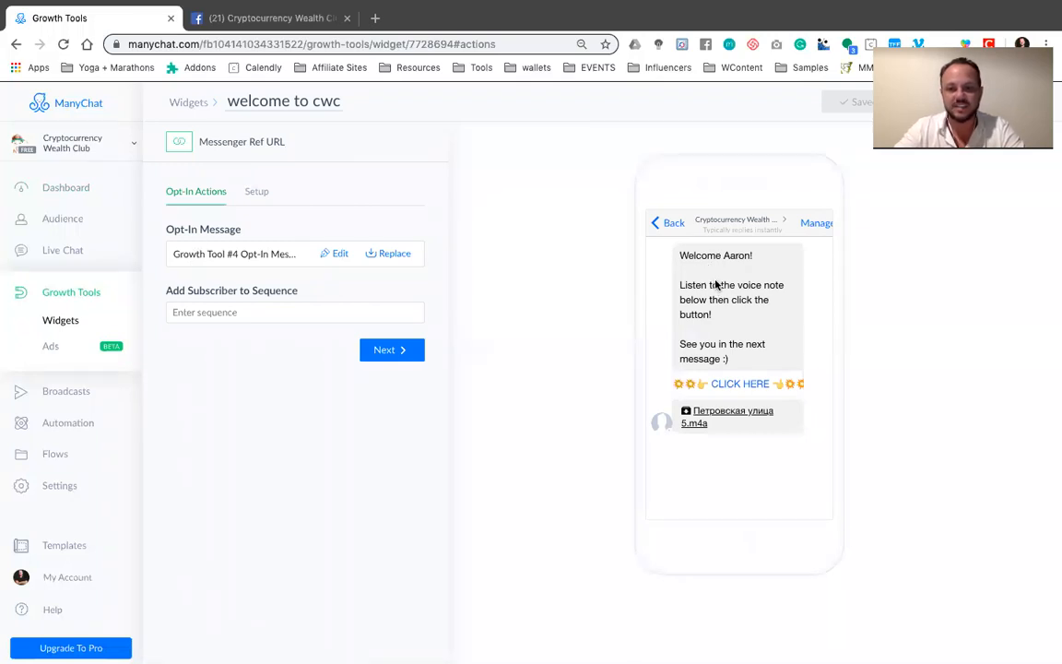
mouse_move(739, 259)
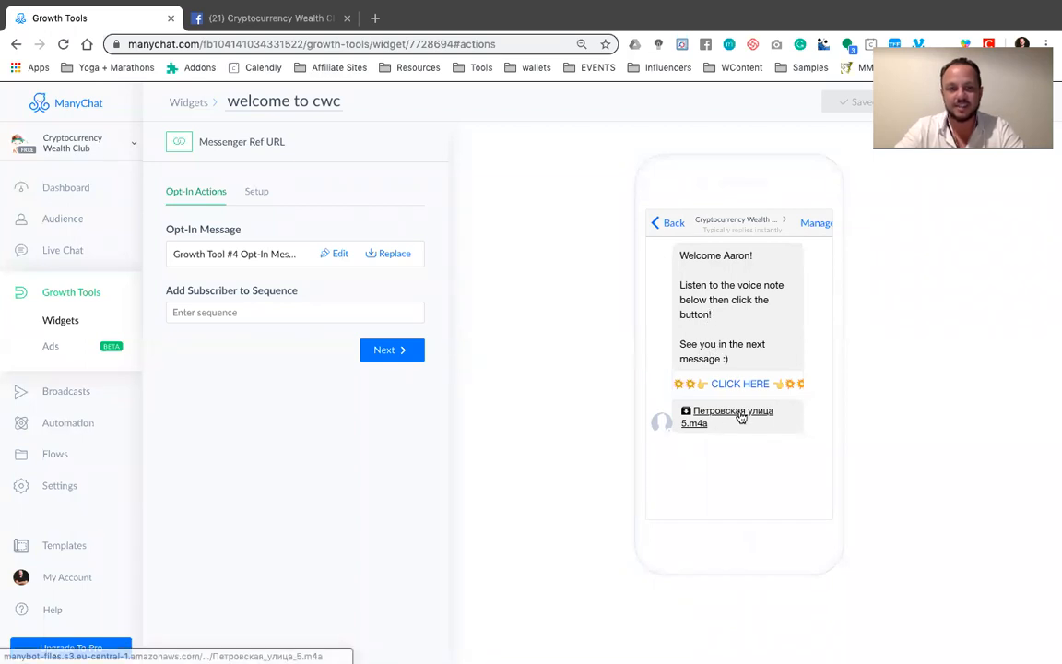
click(964, 44)
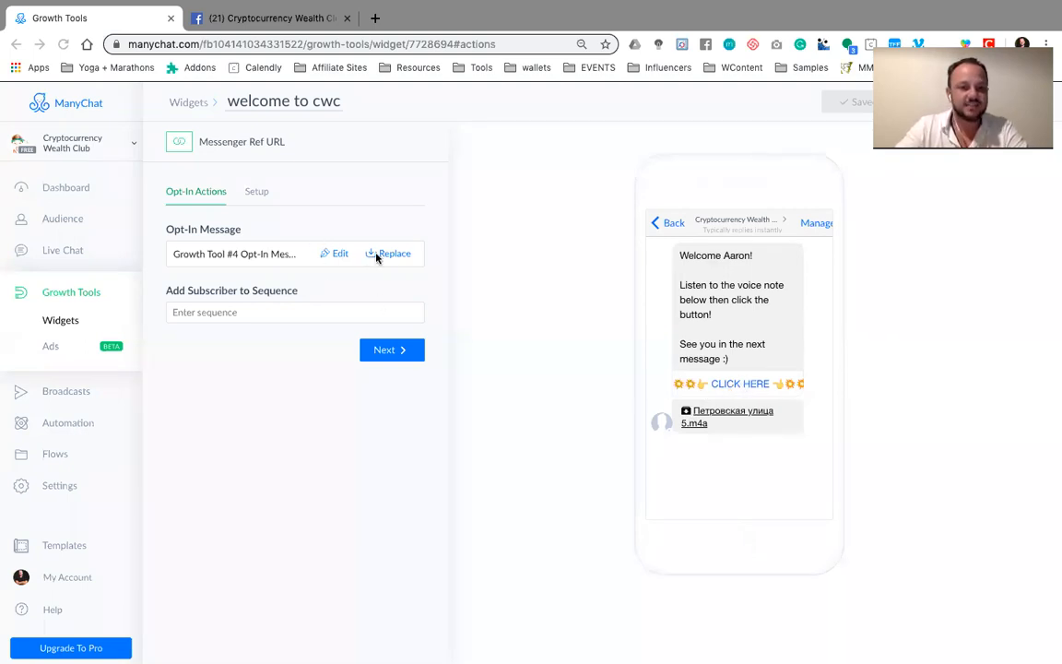
click(403, 349)
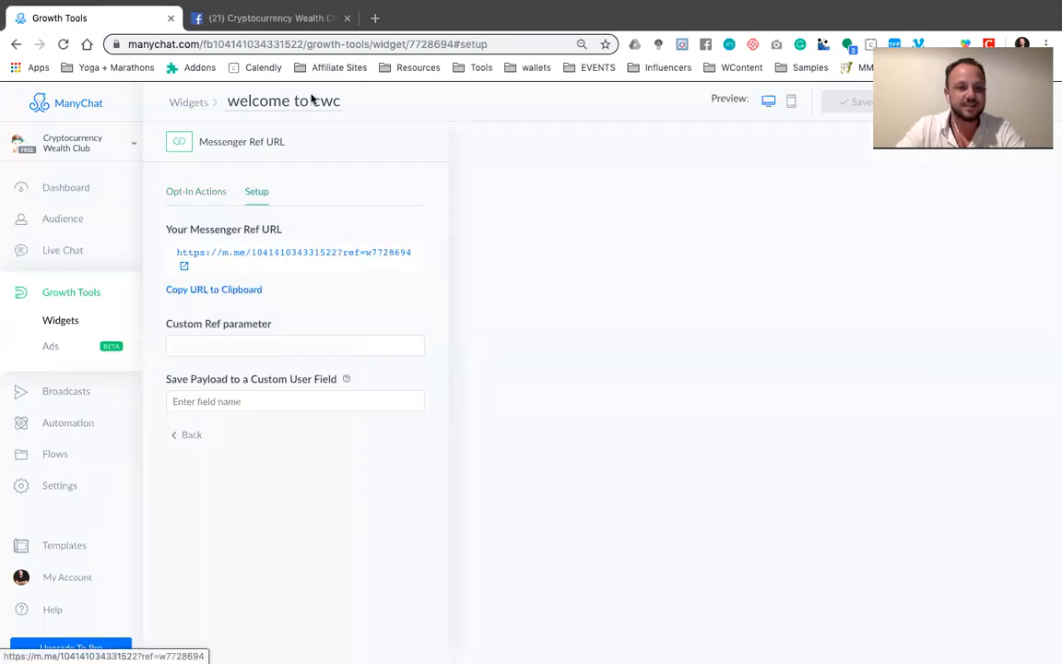
On the club's Facebook page, edit the page button as Learn More and choose Website Link as its destination
click(298, 17)
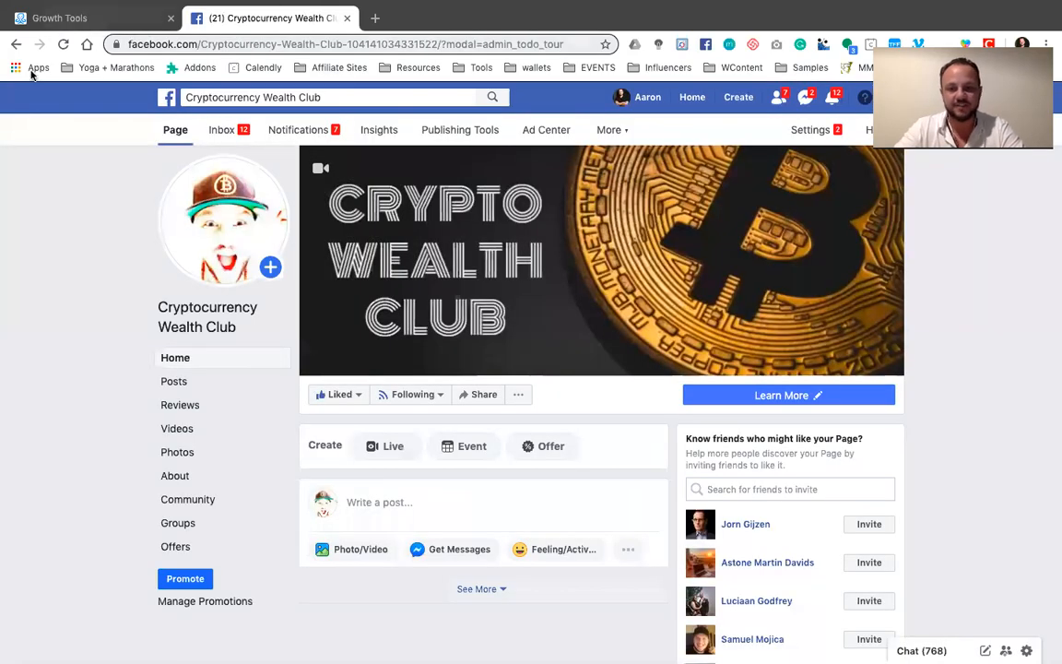
click(806, 397)
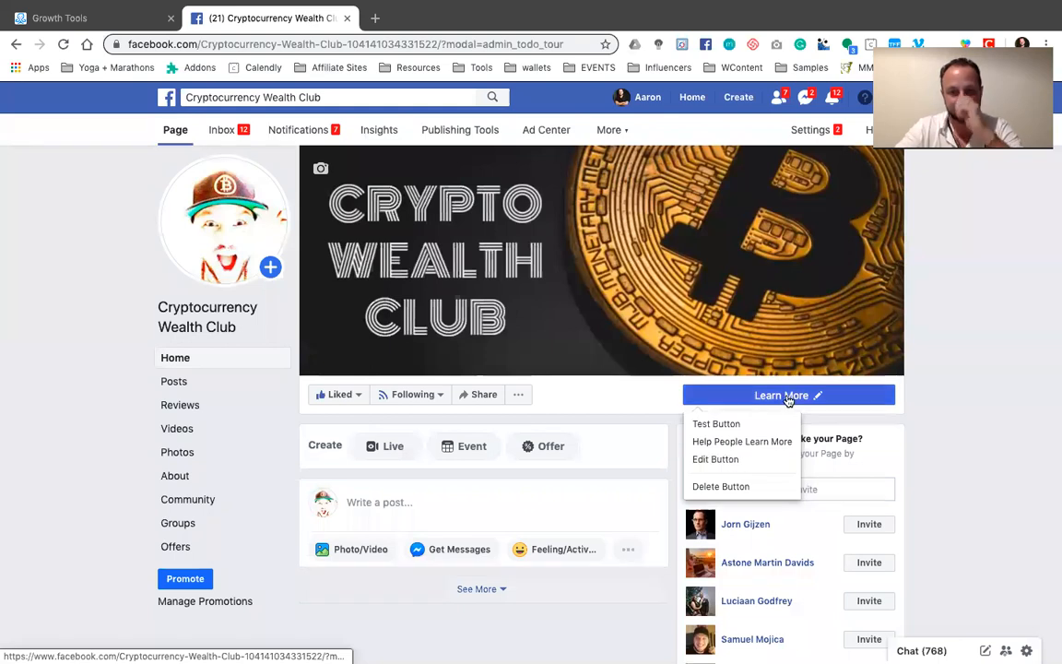
click(727, 464)
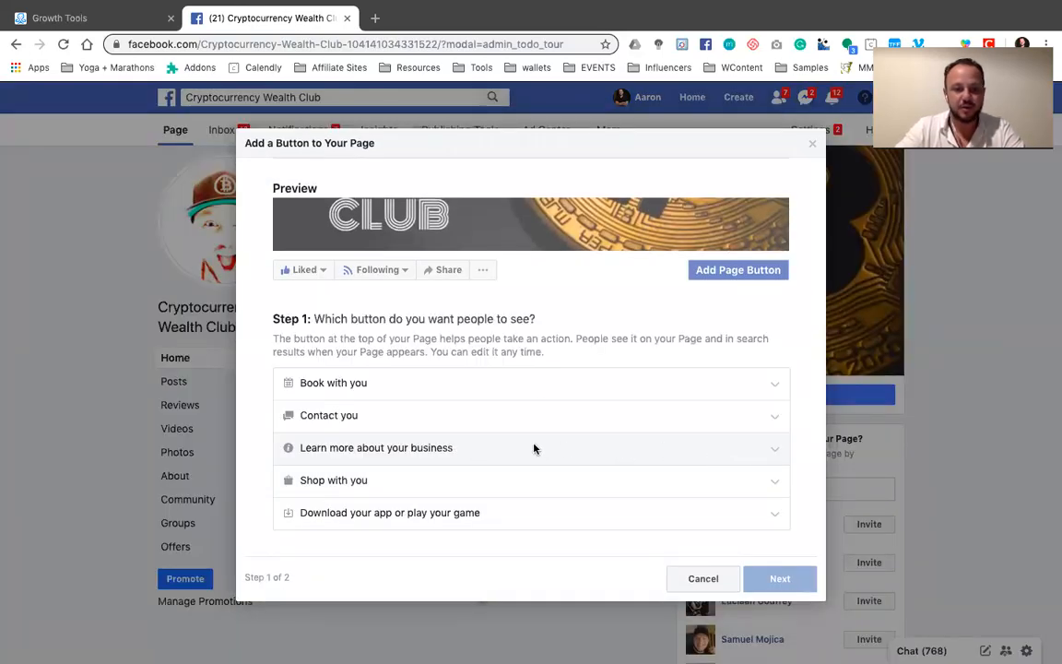
click(427, 448)
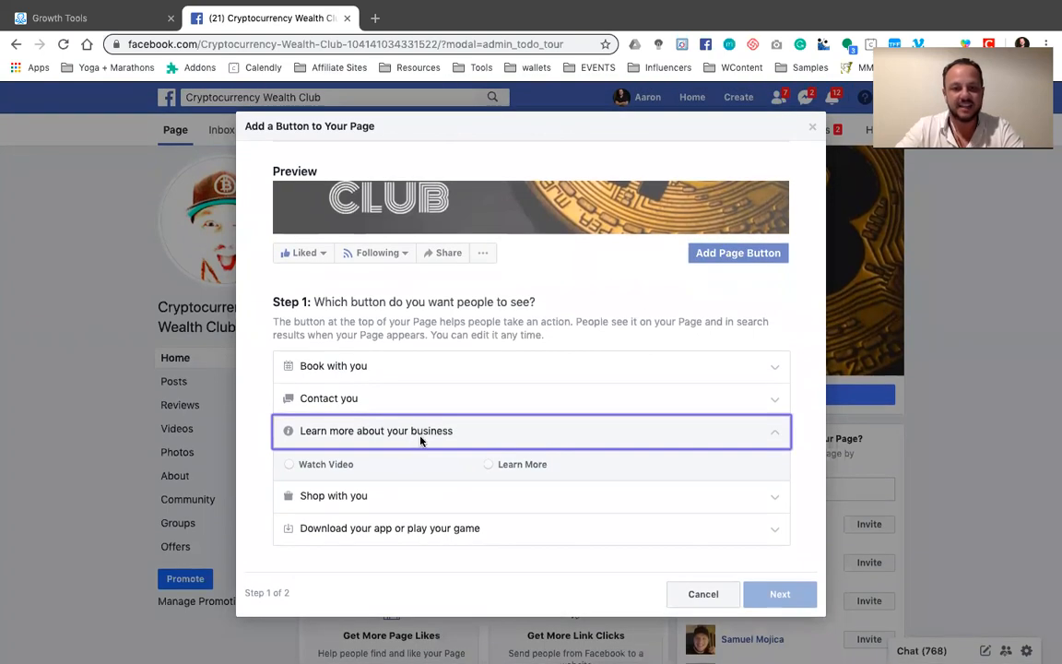
click(509, 466)
click(765, 592)
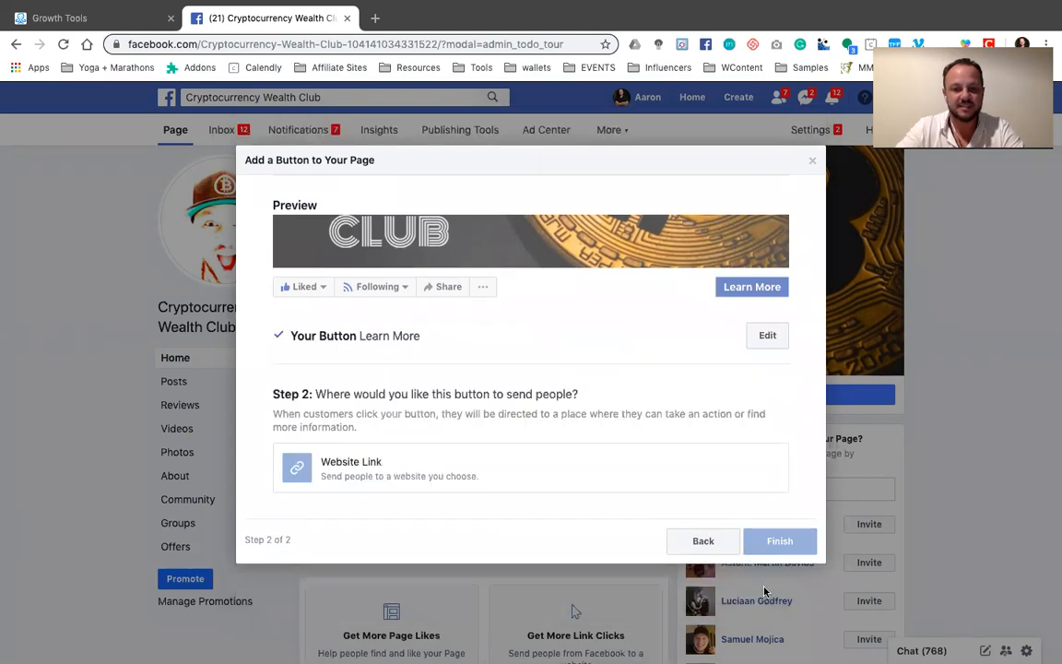
click(372, 464)
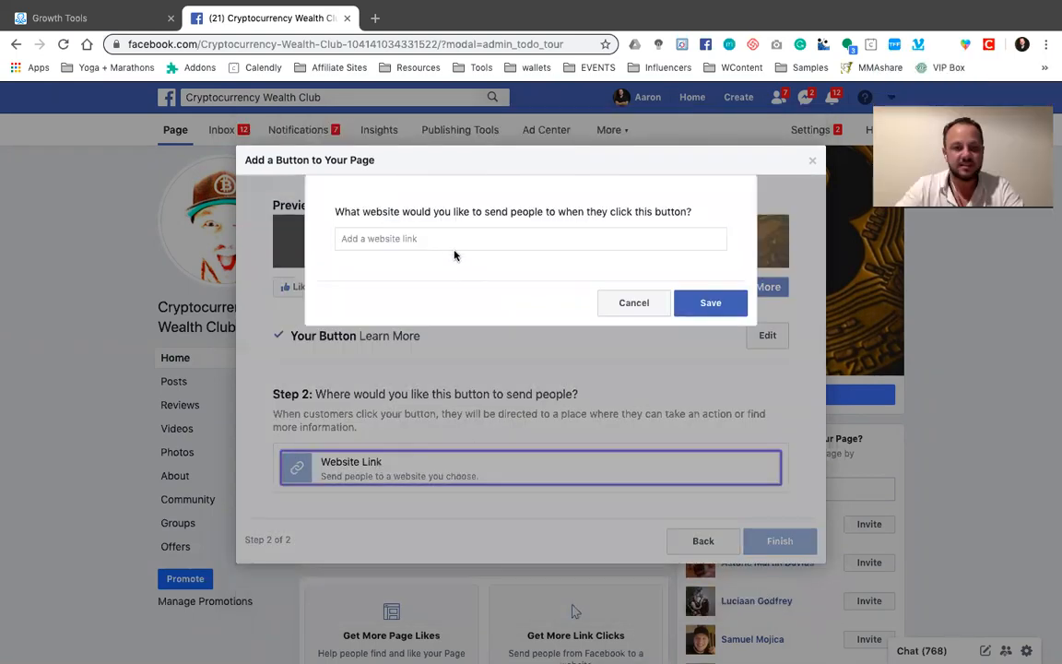
key(ctrl+v)
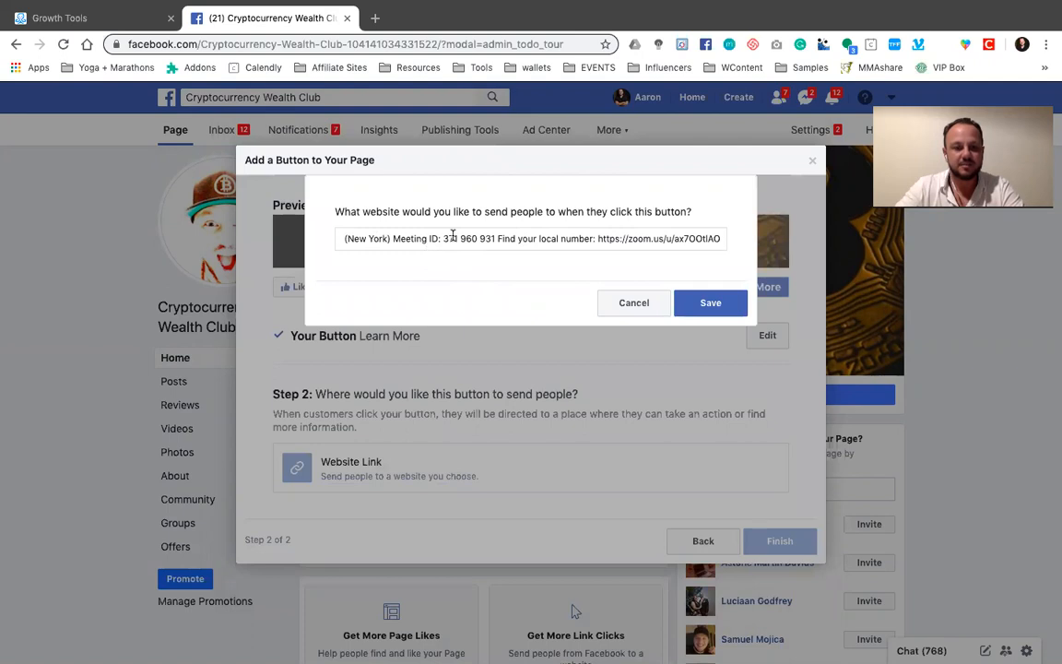
key(ctrl+a)
key(BackSpace)
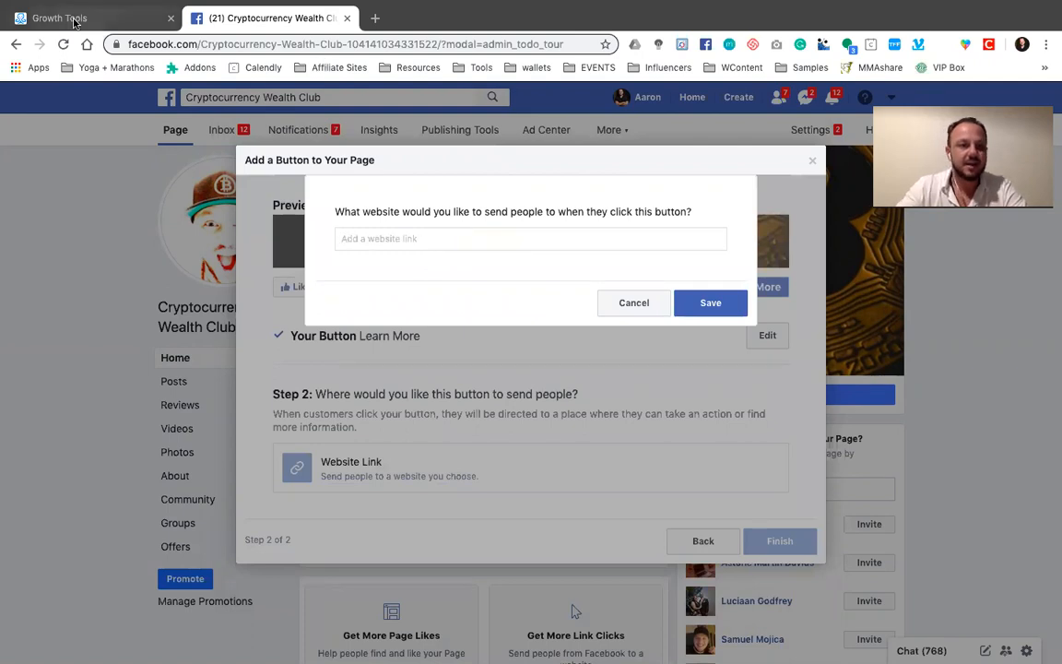
Copy the "welcome to cwc" widget's Messenger Ref URL from ManyChat and save it as the Facebook page button's website link
click(155, 11)
click(199, 288)
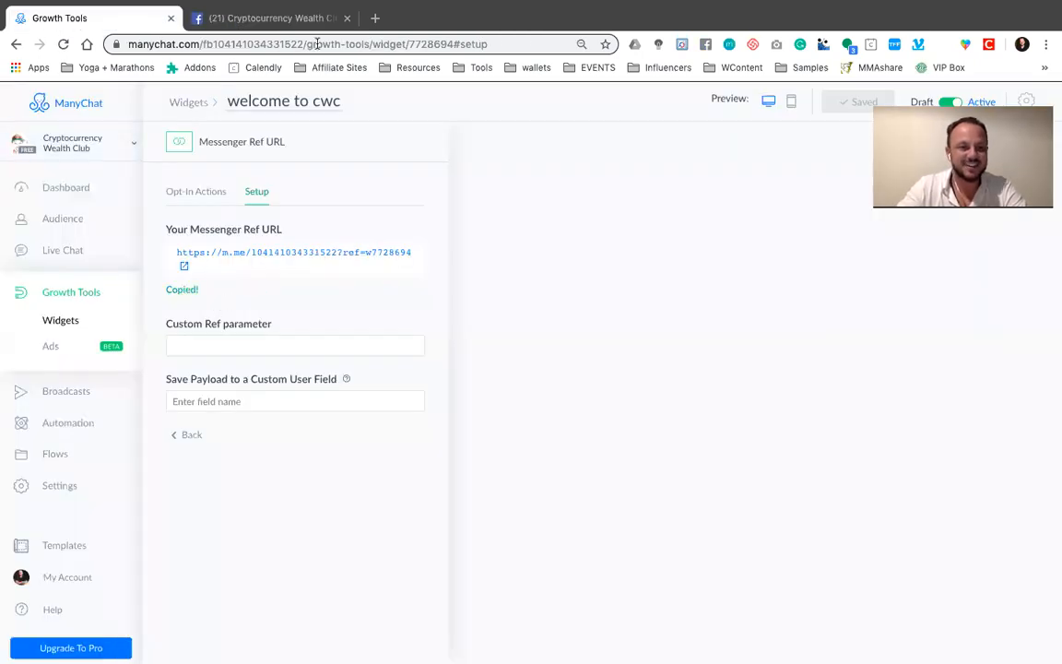
click(289, 18)
key(ctrl+v)
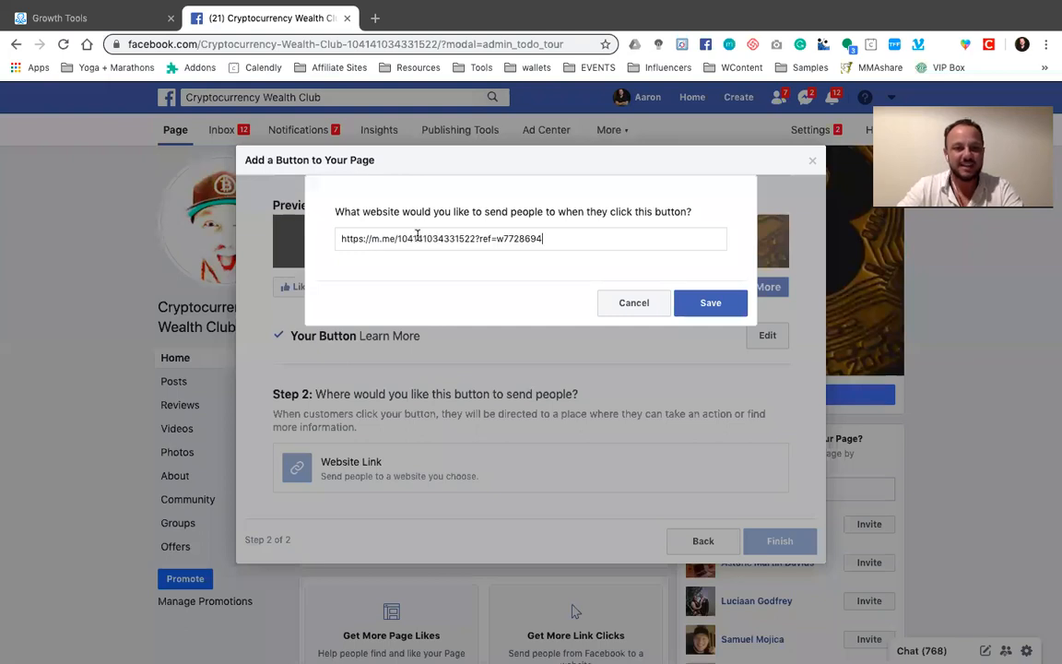
click(707, 303)
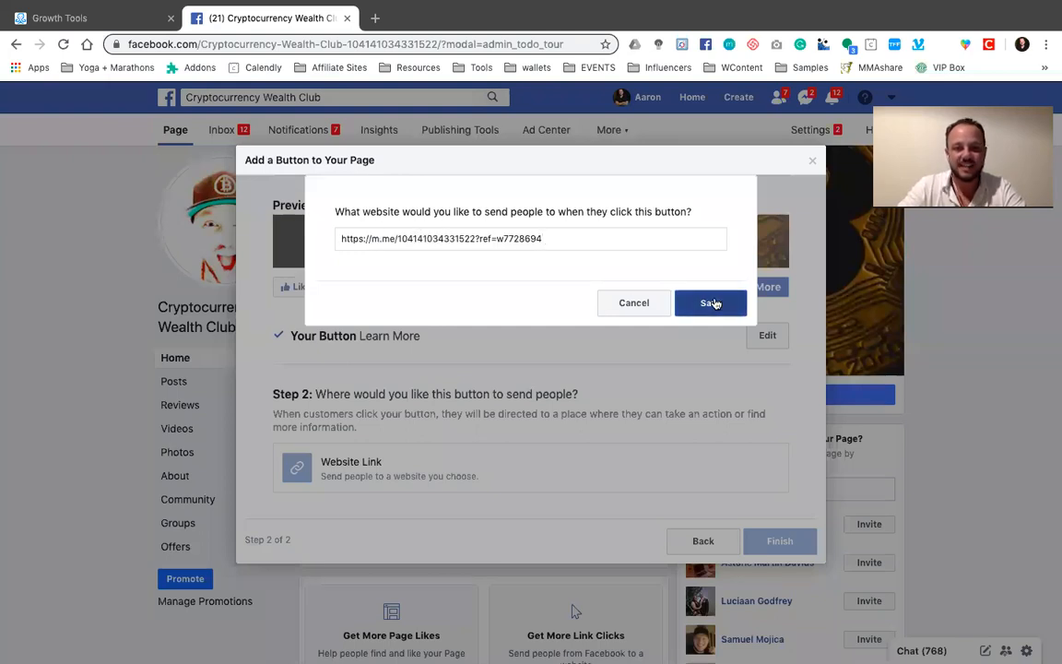
click(775, 488)
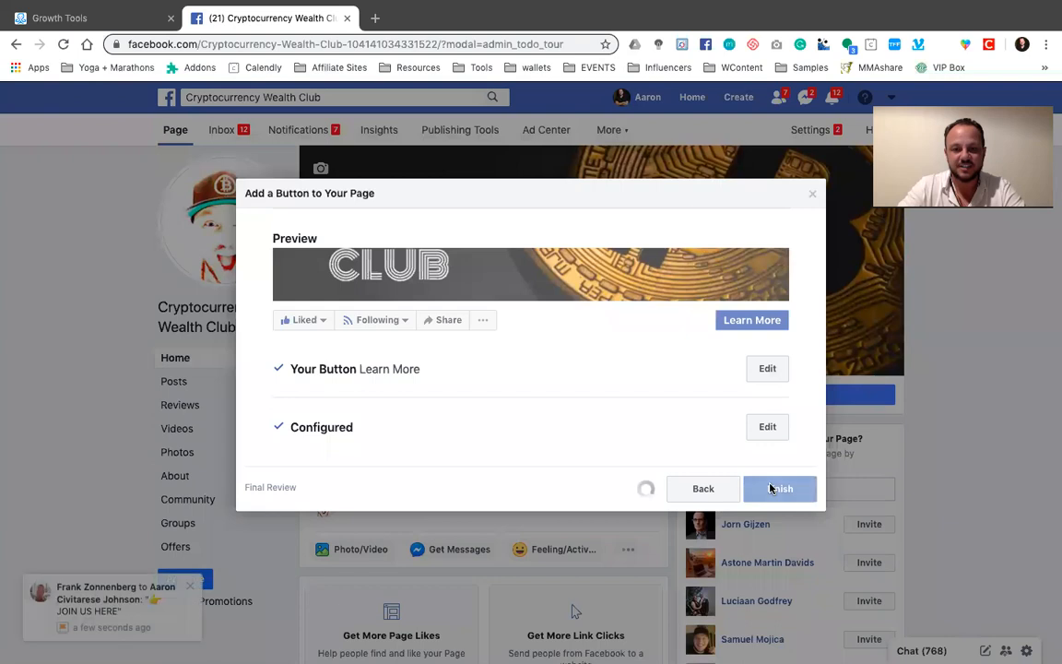
click(812, 194)
click(32, 281)
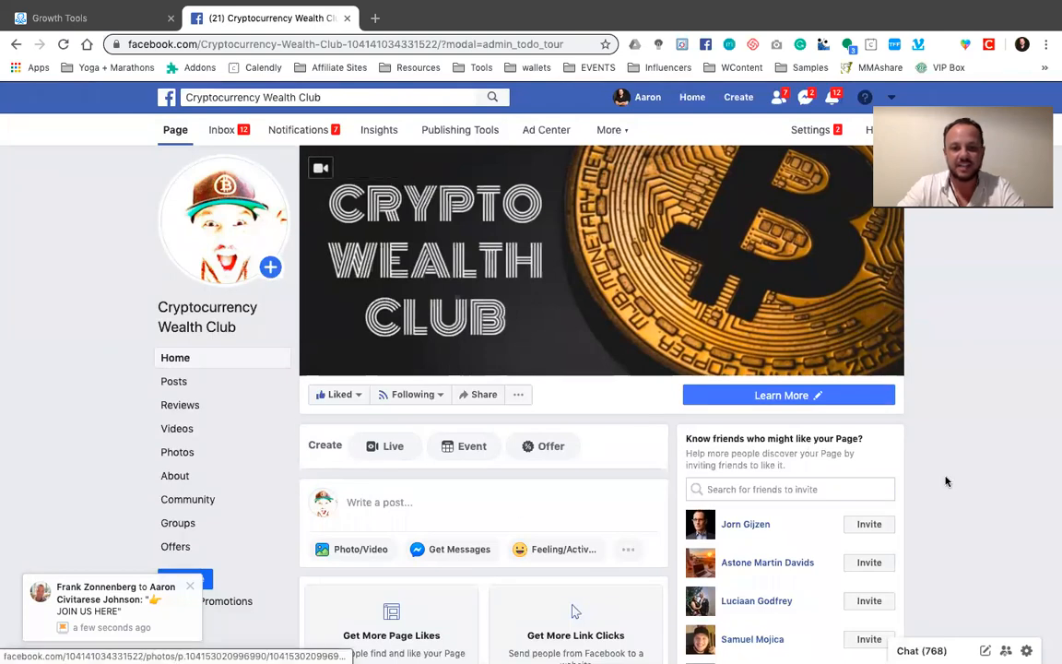
Return to ManyChat and reopen the "welcome to cwc" widget to review its opt-in message and Messenger Ref URL setup
click(811, 396)
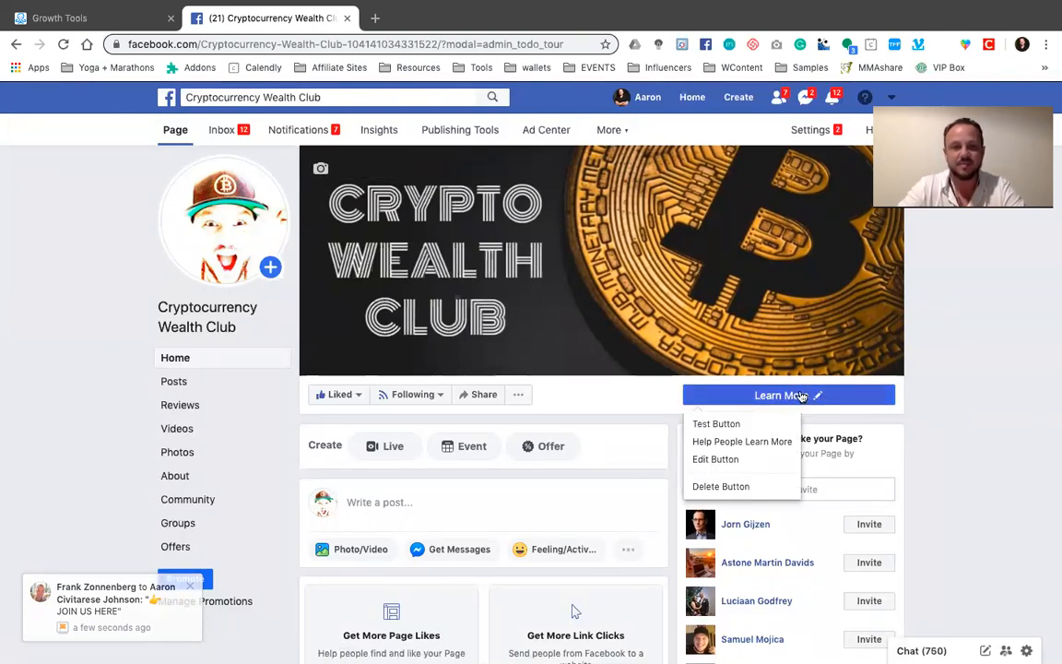
click(92, 18)
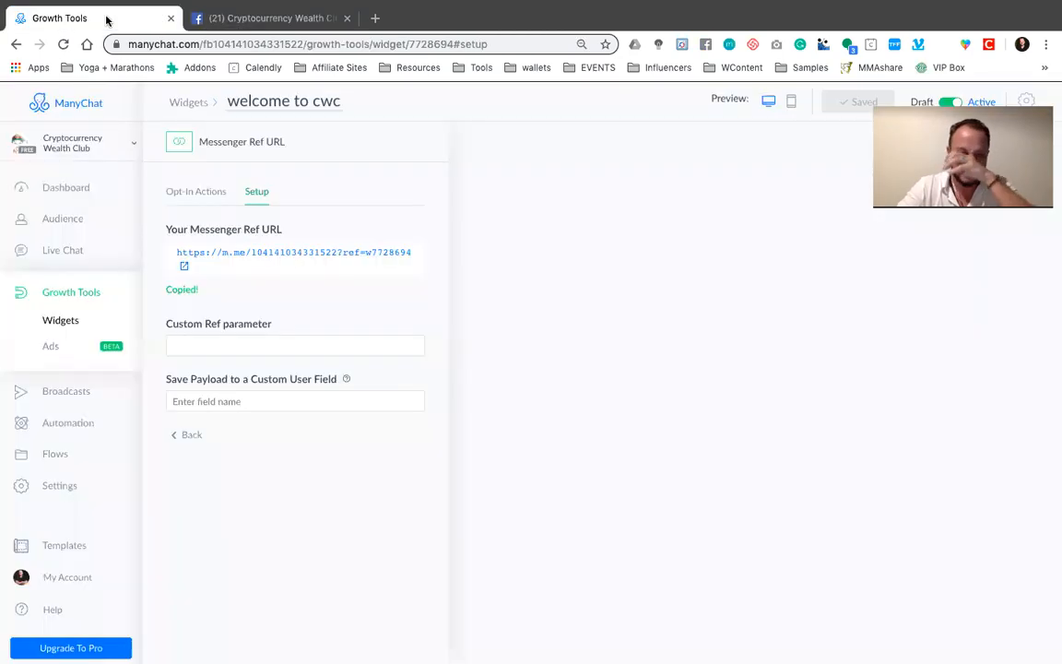
click(69, 188)
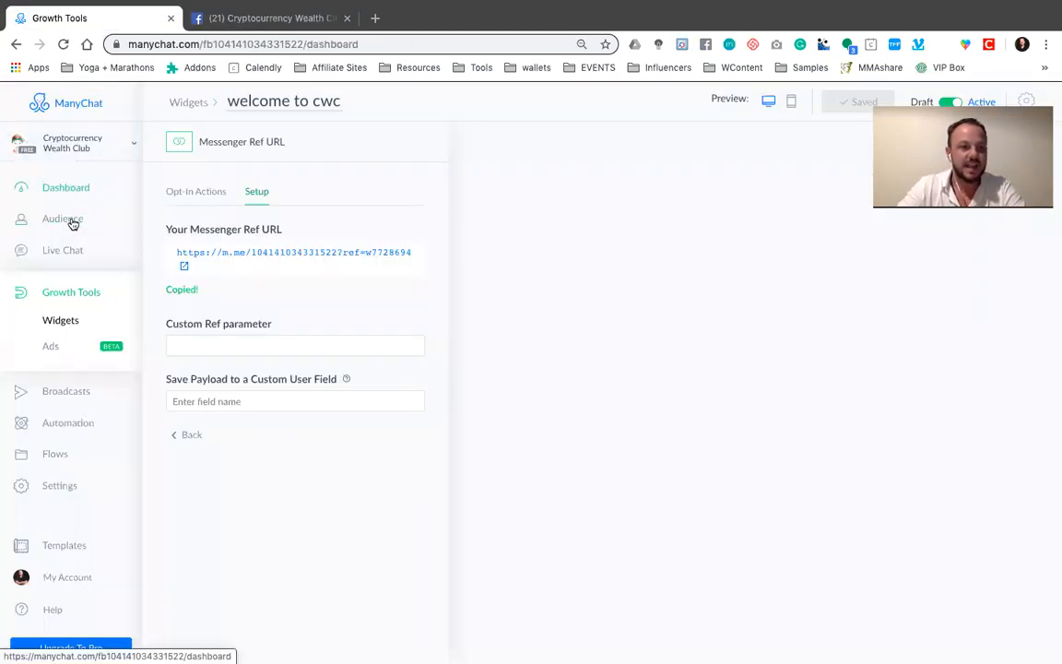
click(57, 285)
click(267, 245)
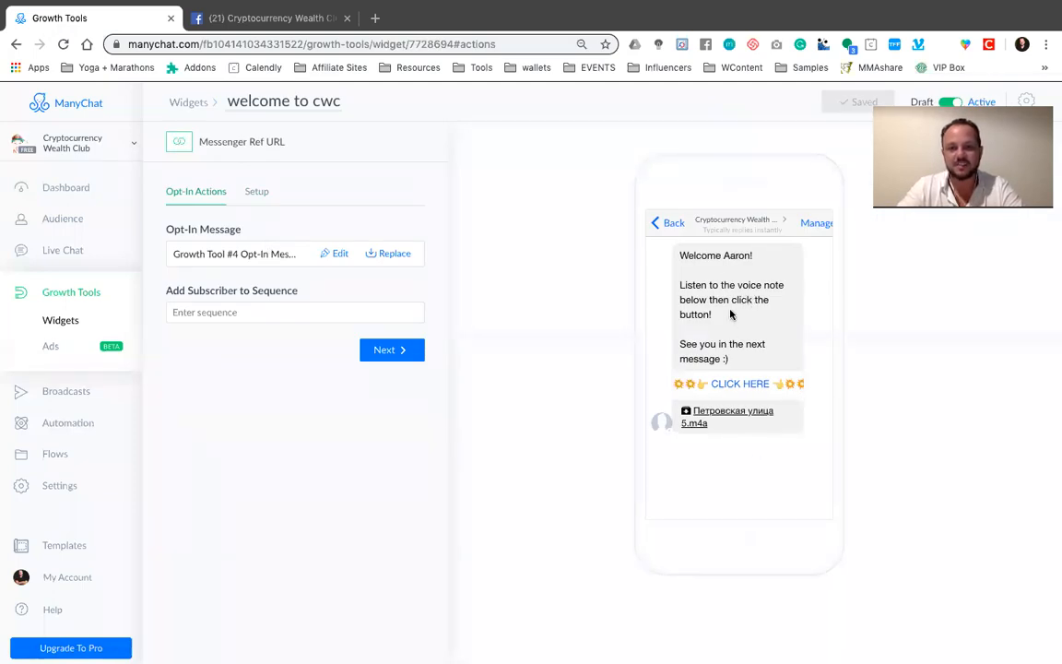
click(382, 351)
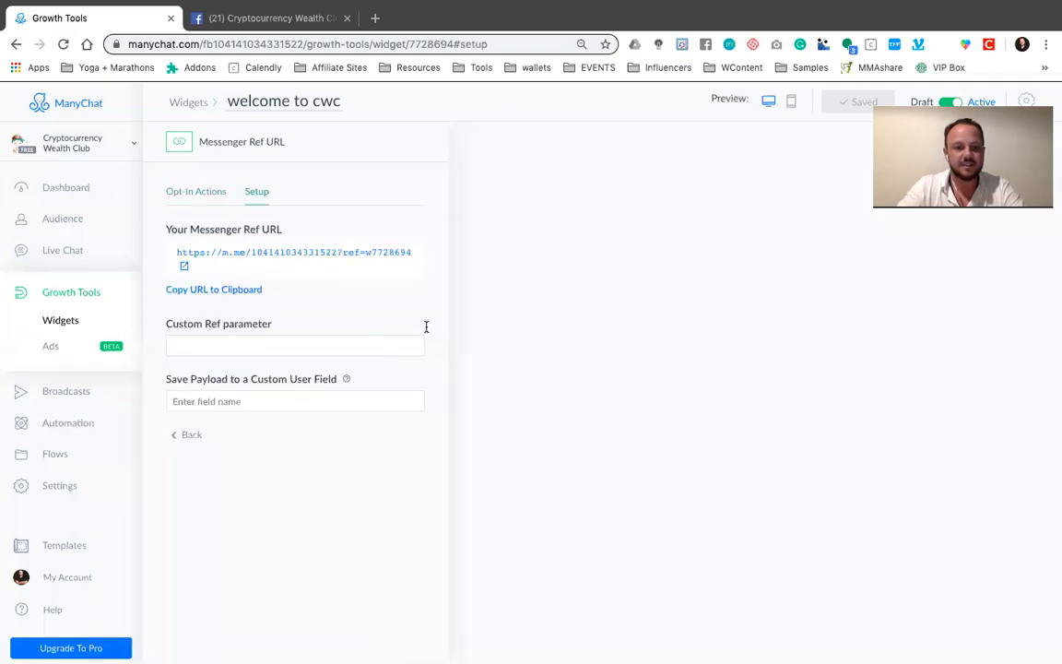
Open the widget's Messenger Ref URL and view the Cryptocurrency Wealth Club chatbot conversation in Messenger
click(286, 254)
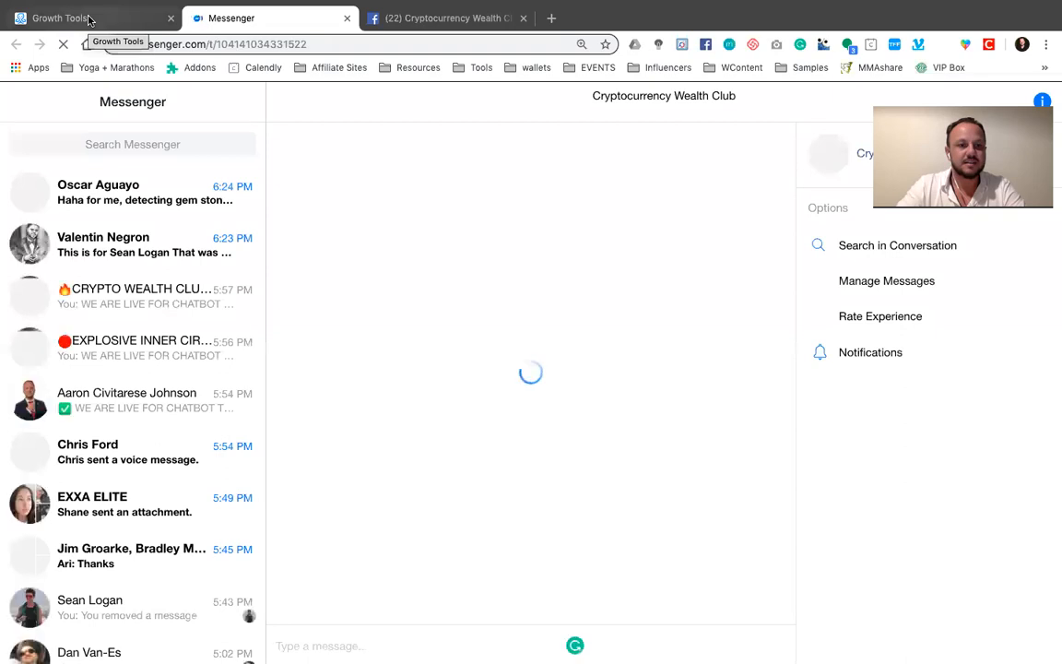
click(89, 19)
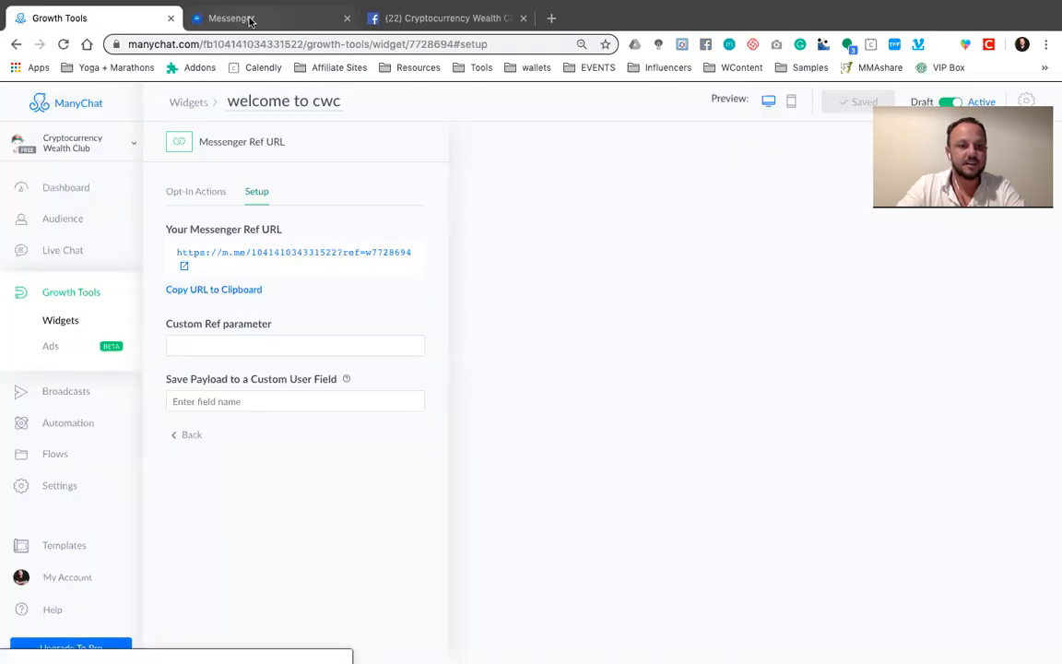
click(249, 19)
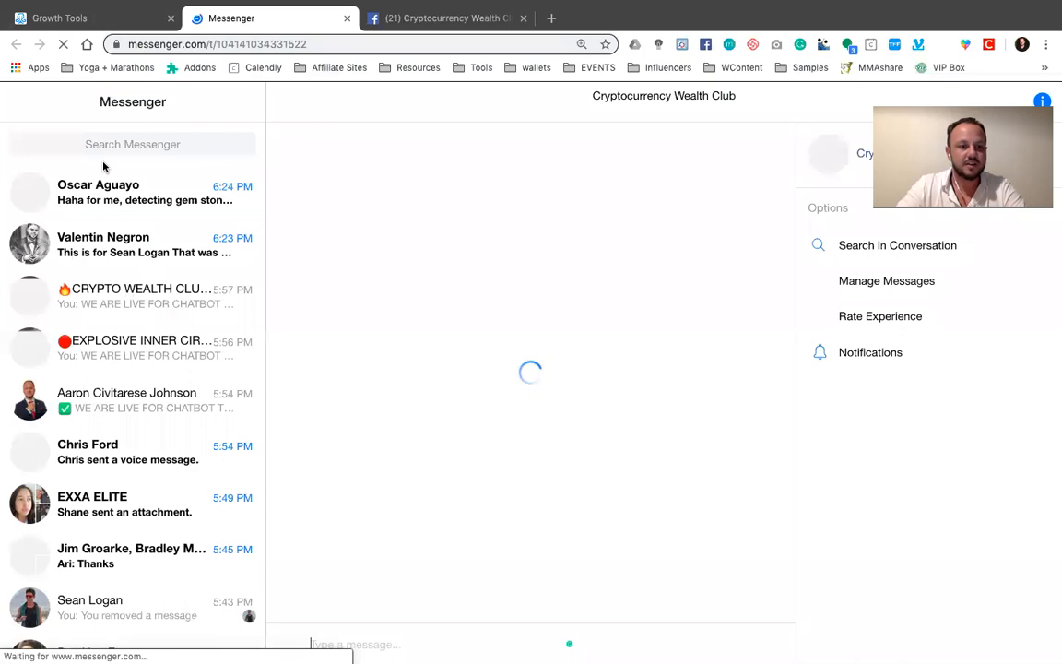
click(109, 19)
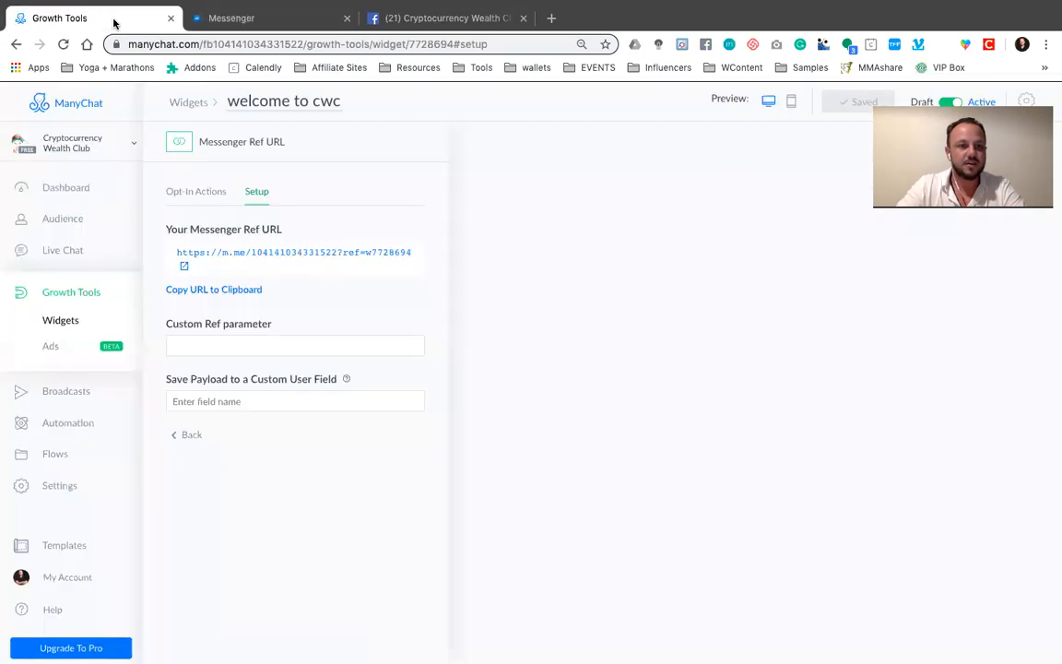
click(426, 18)
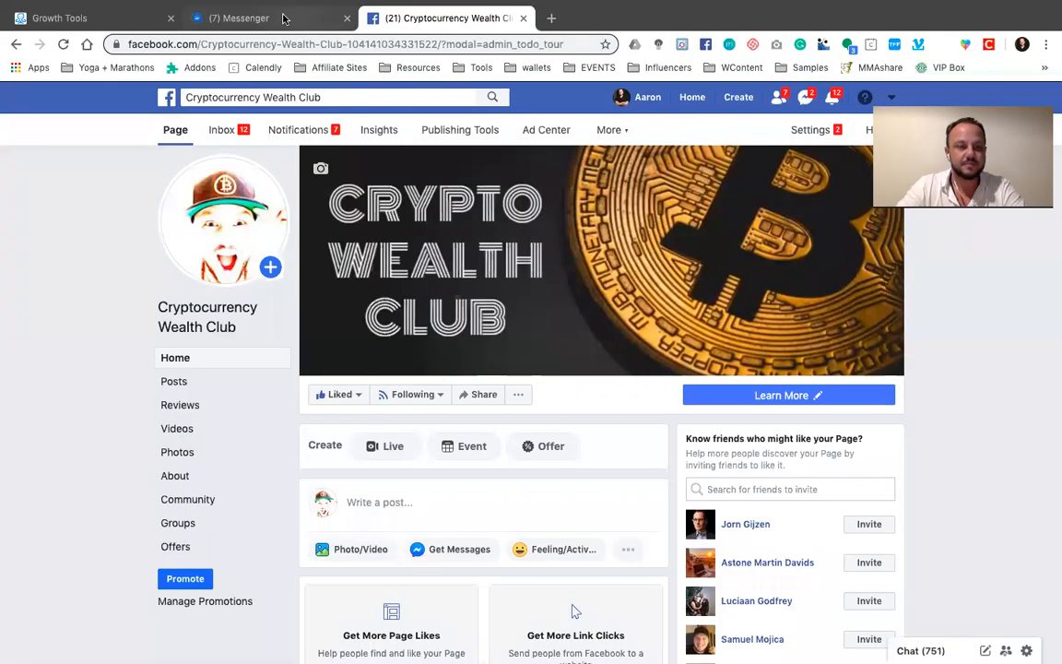
click(284, 18)
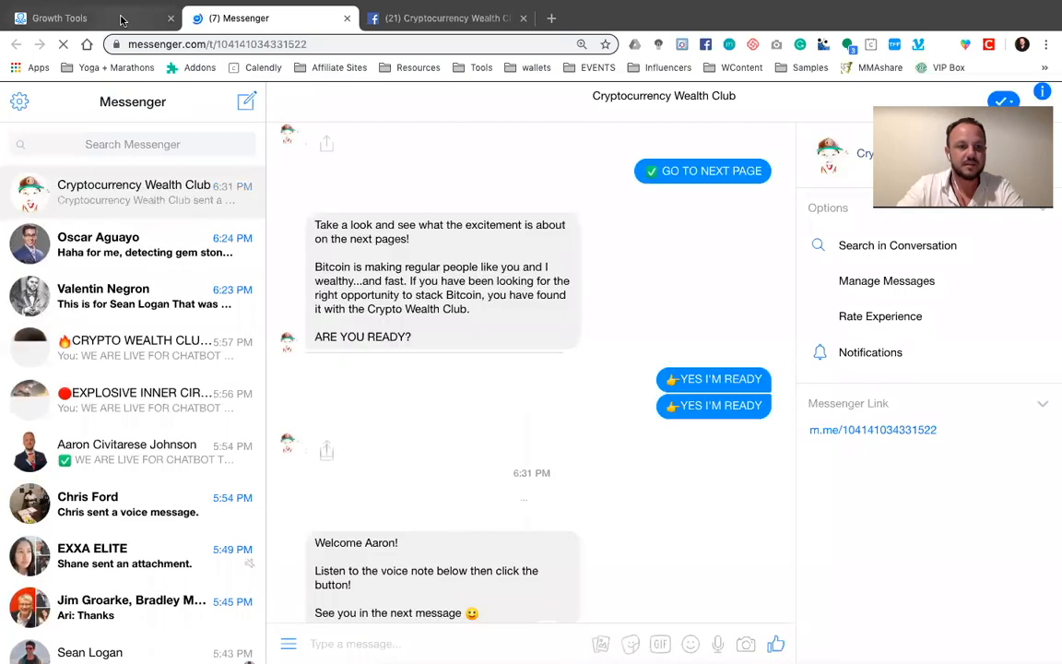
Check the widget's setup in ManyChat, then return to Messenger and advance the club's chatbot through CLICK HERE and GO TO NEXT PAGE
click(122, 20)
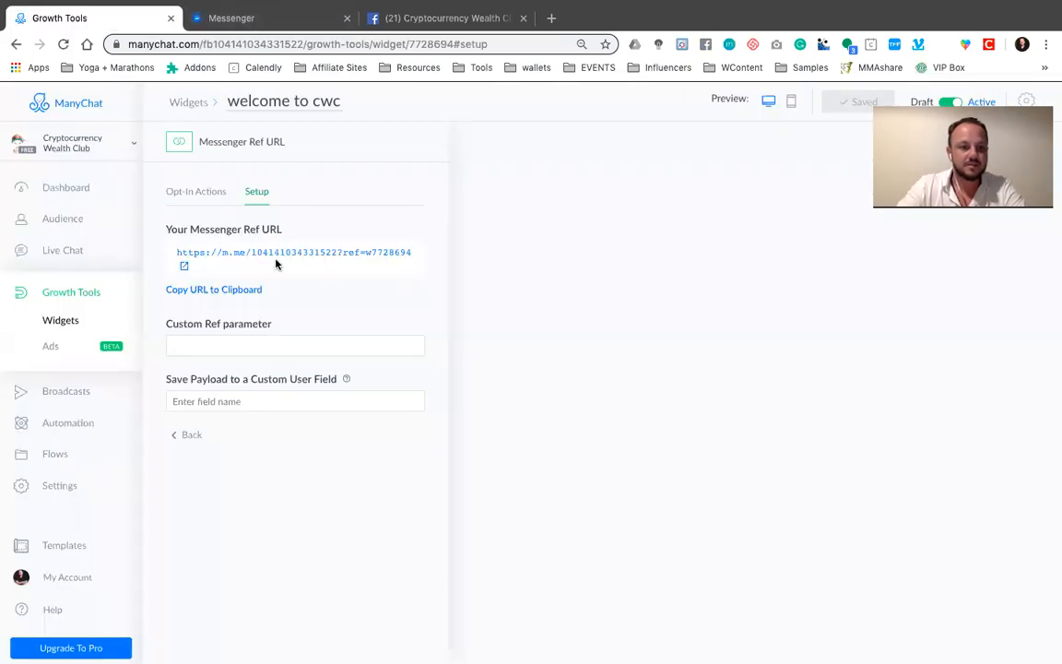
click(267, 21)
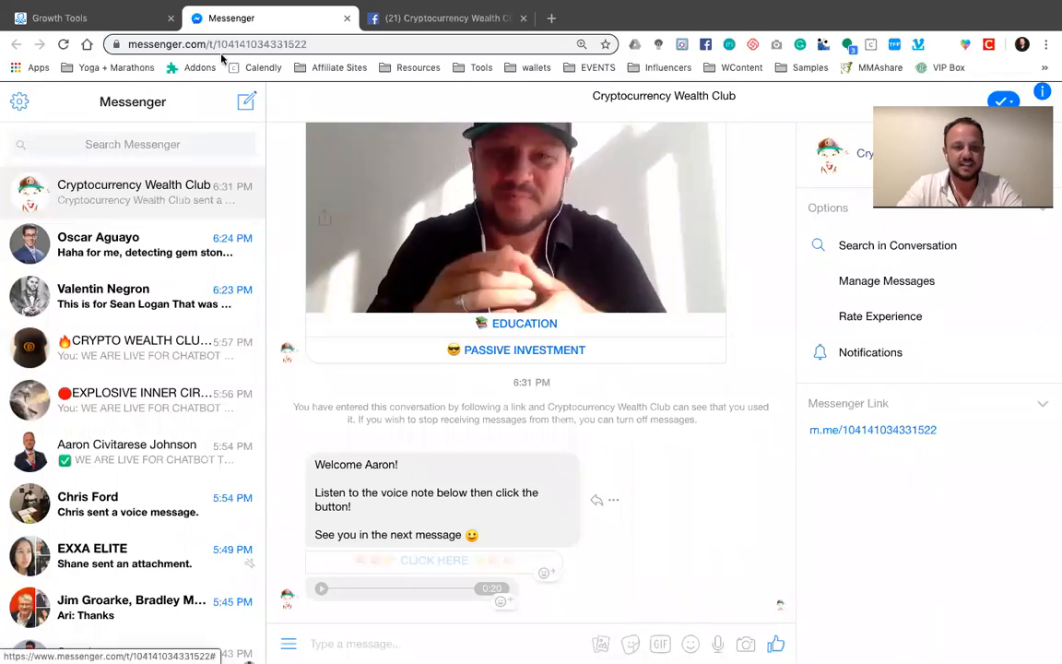
click(447, 562)
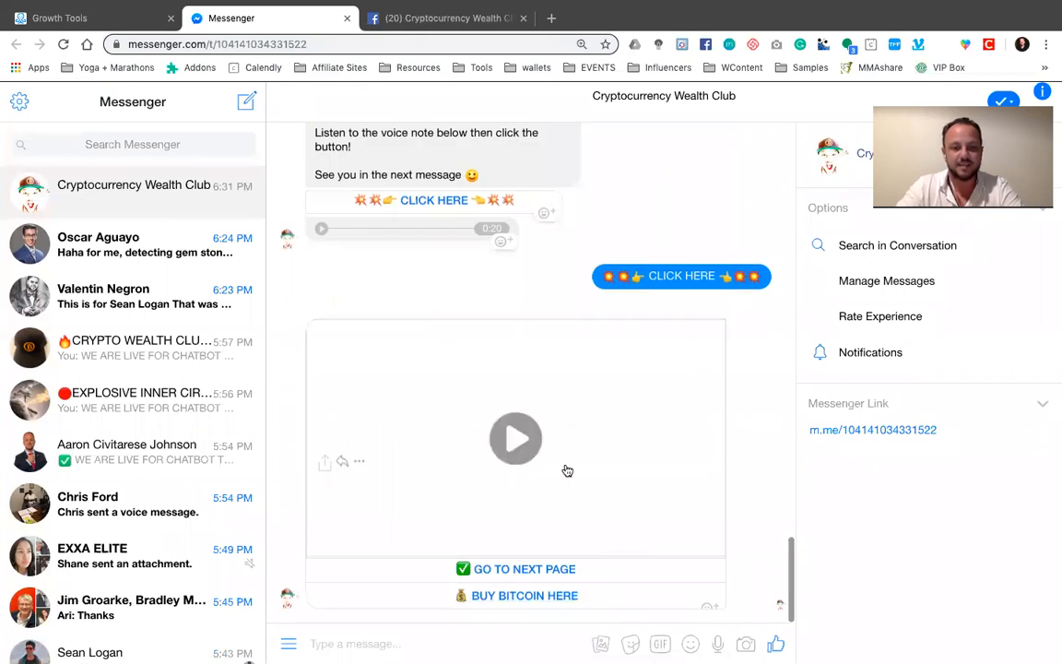
click(510, 570)
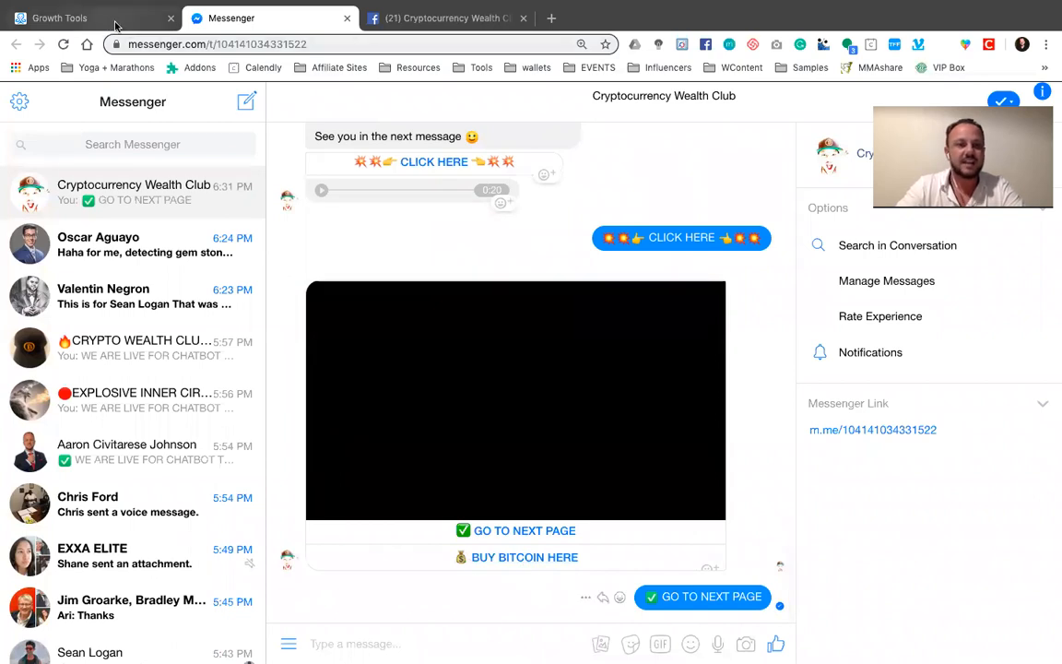
Review the widget's Messenger Ref URL in ManyChat and the Learn More button on the club's Facebook page
click(116, 25)
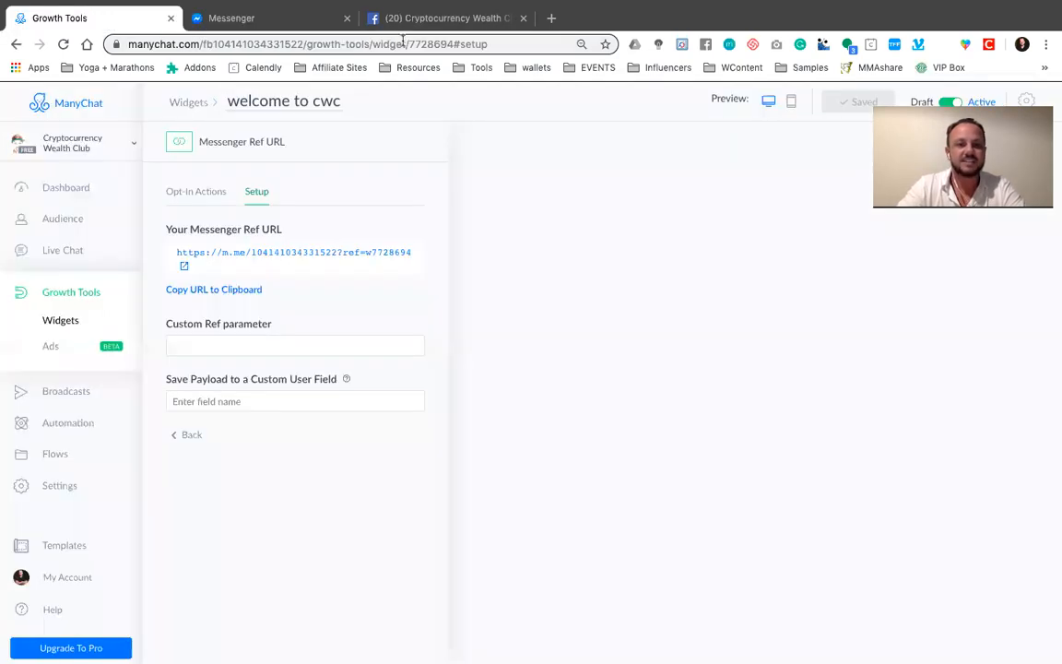
click(461, 18)
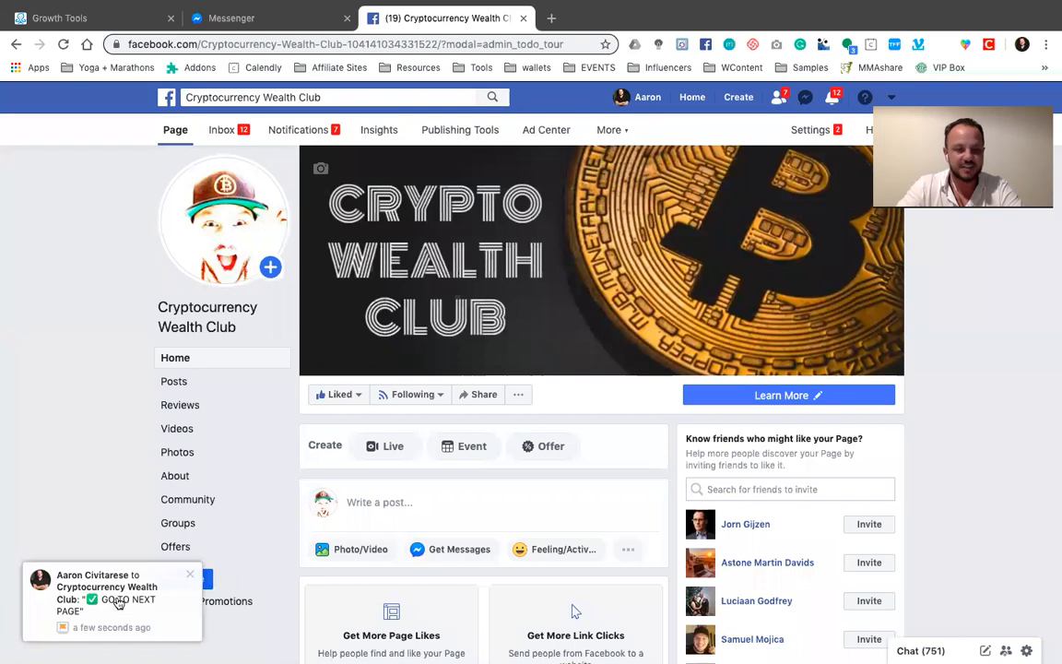
click(791, 396)
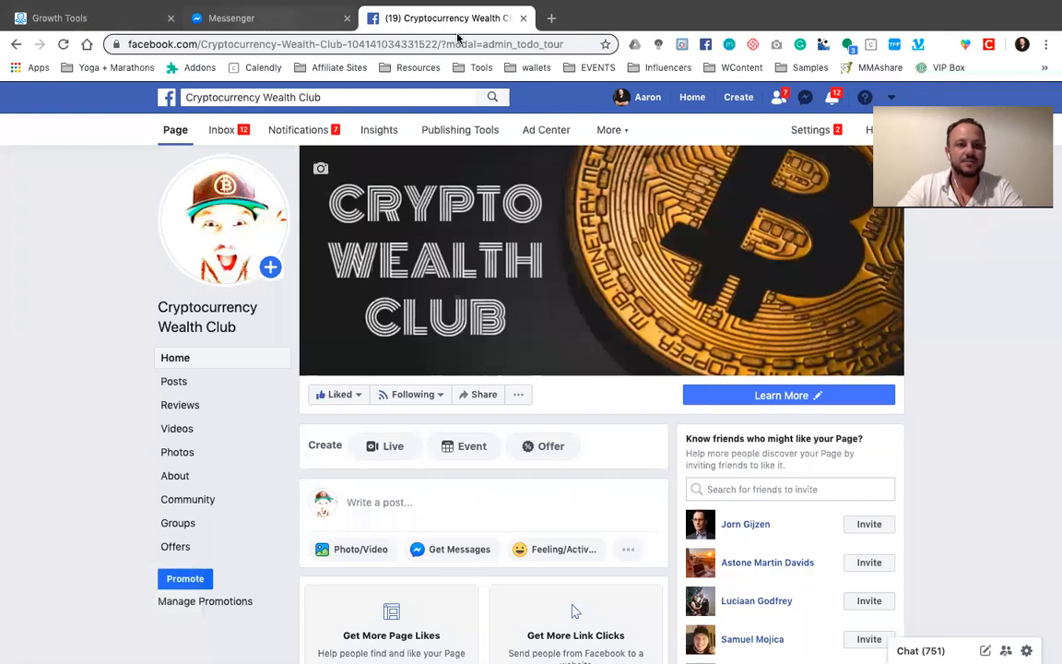
Return to the club's Messenger conversation, reply YES I'M READY to the chatbot, and view the video message that follows
click(232, 19)
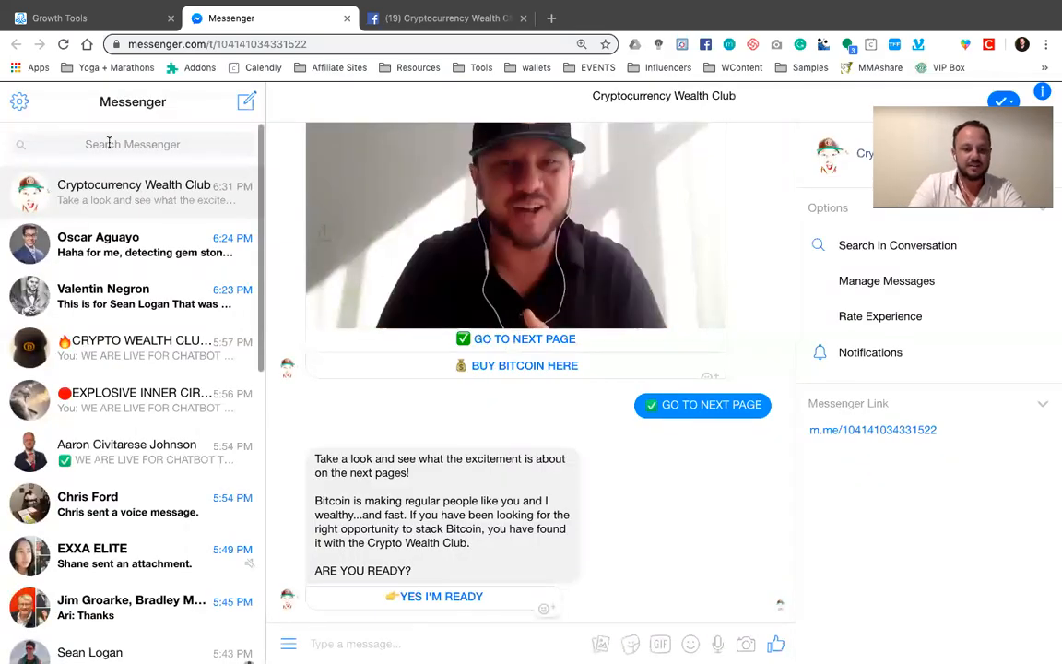
click(109, 143)
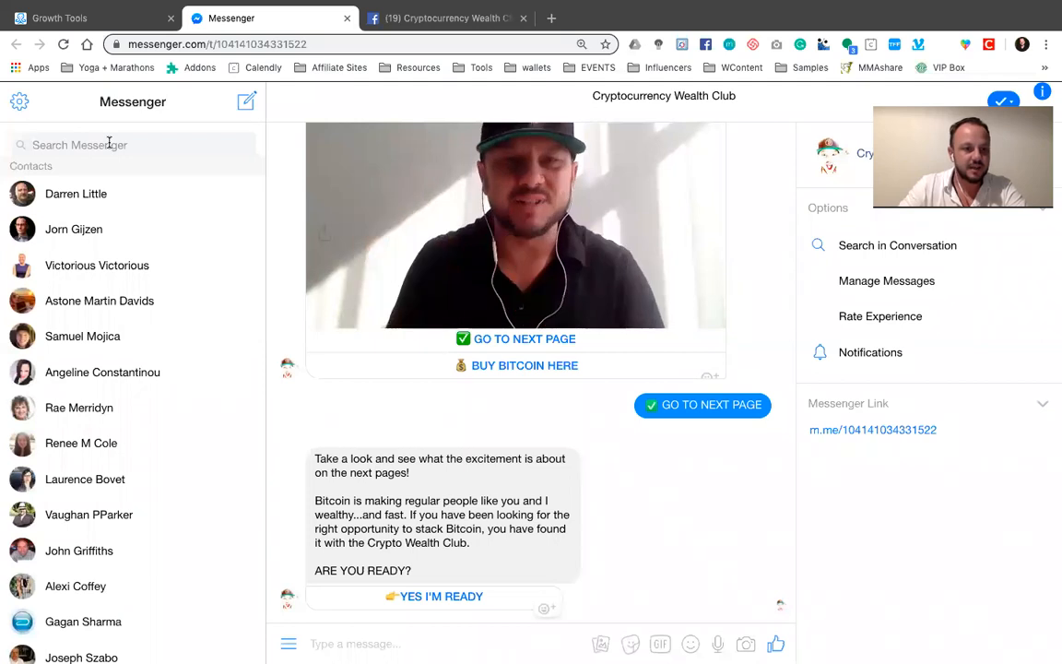
click(109, 144)
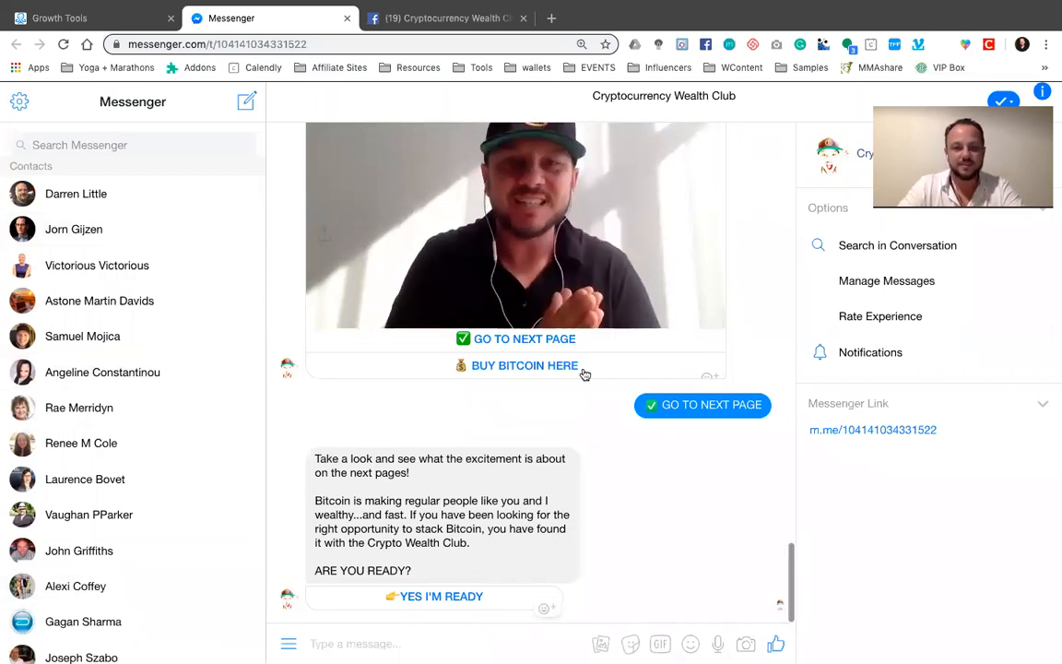
scroll(584, 373, up, 1)
scroll(577, 376, down, 1)
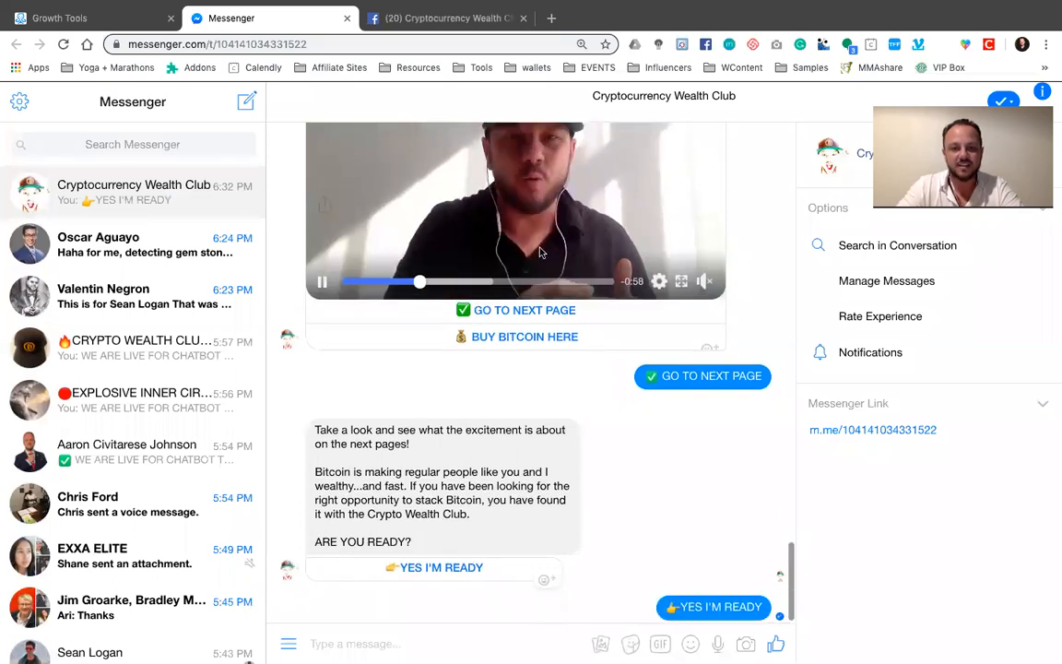
scroll(541, 262, up, 1)
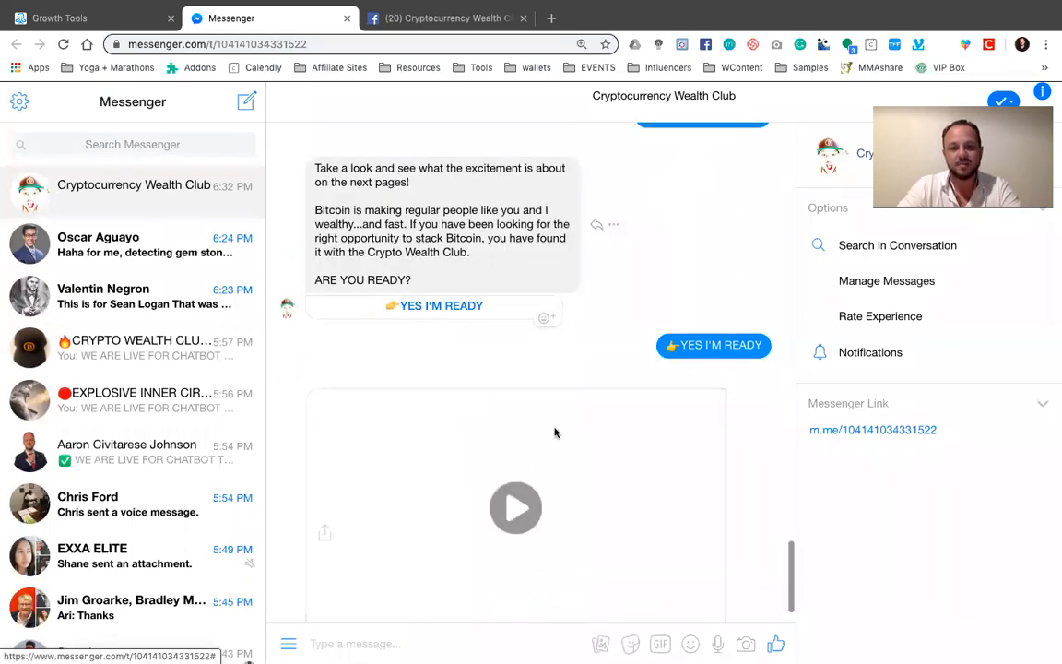
scroll(591, 424, down, 1)
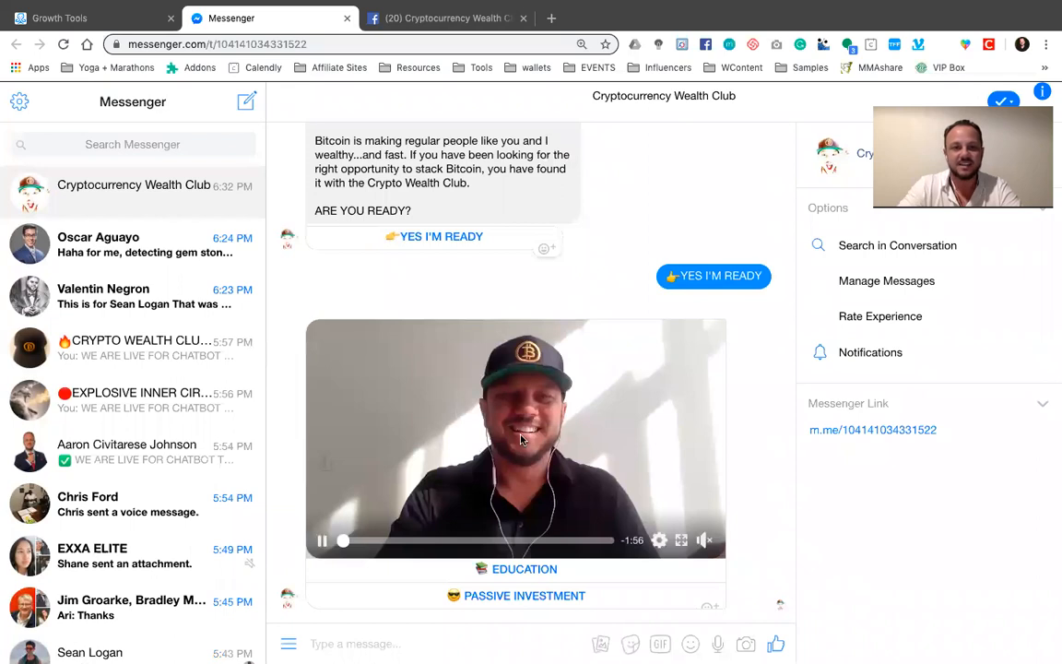
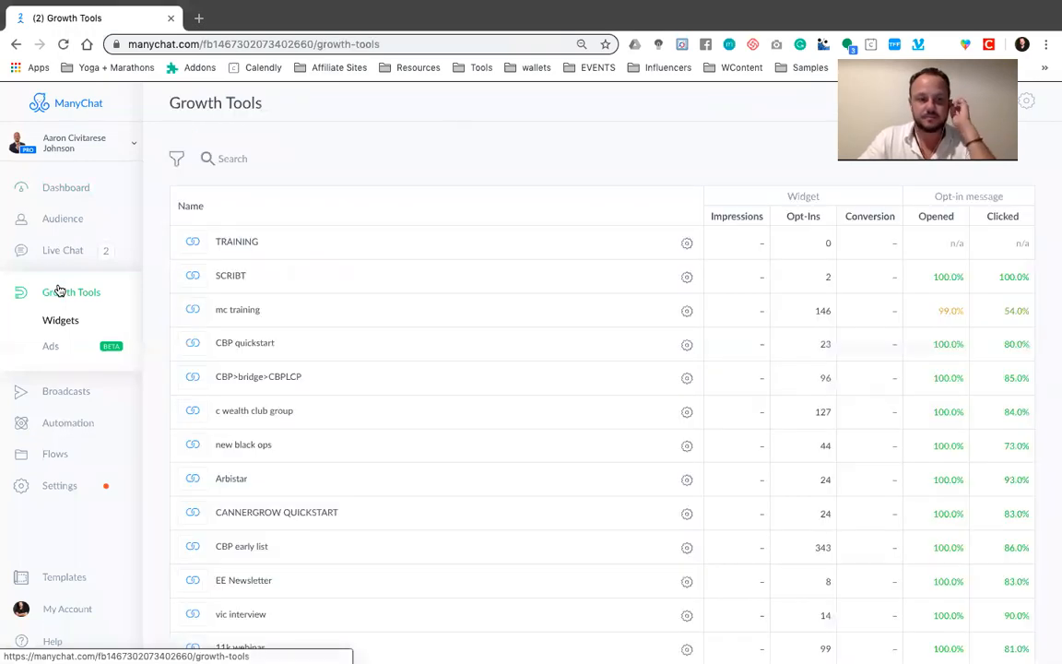
Leave the TRAINING widget for the automation sequences and create a new sequence named "new"
click(233, 242)
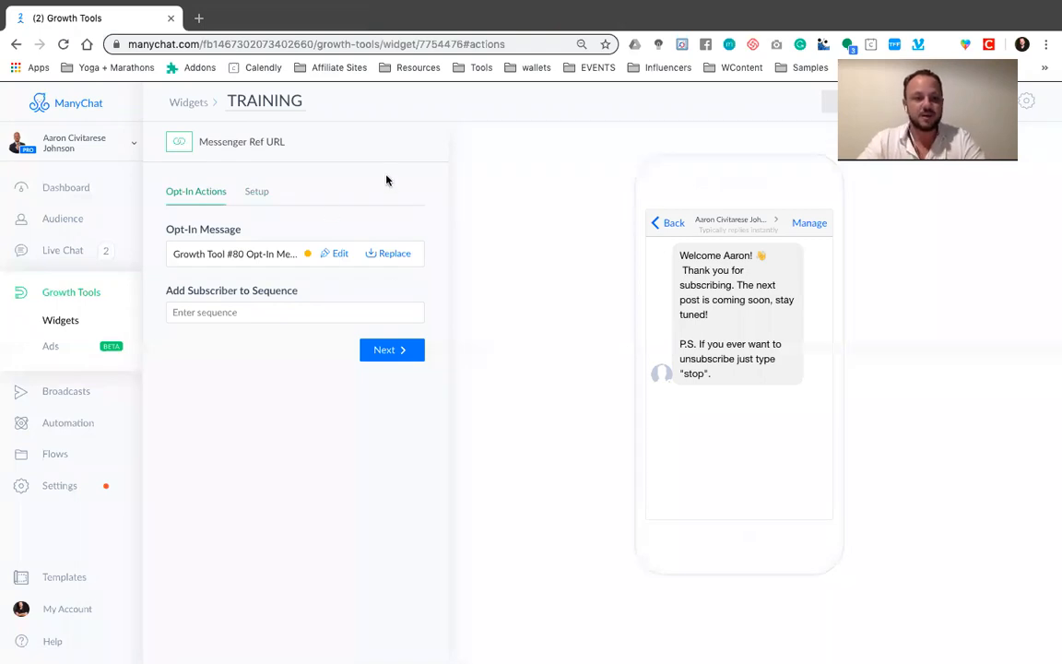
click(62, 424)
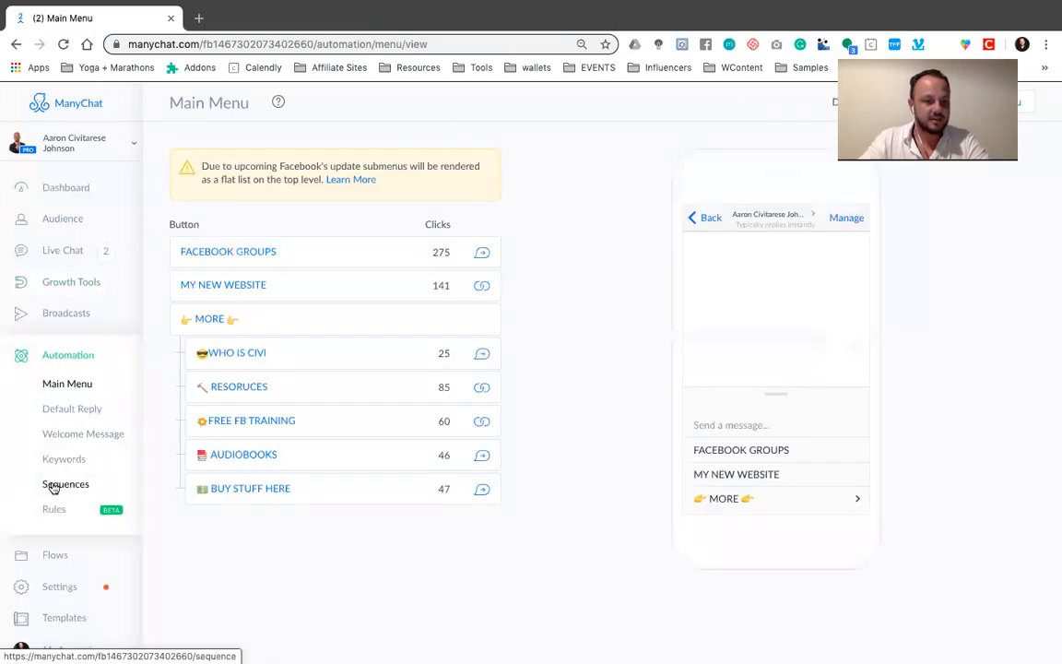
click(53, 486)
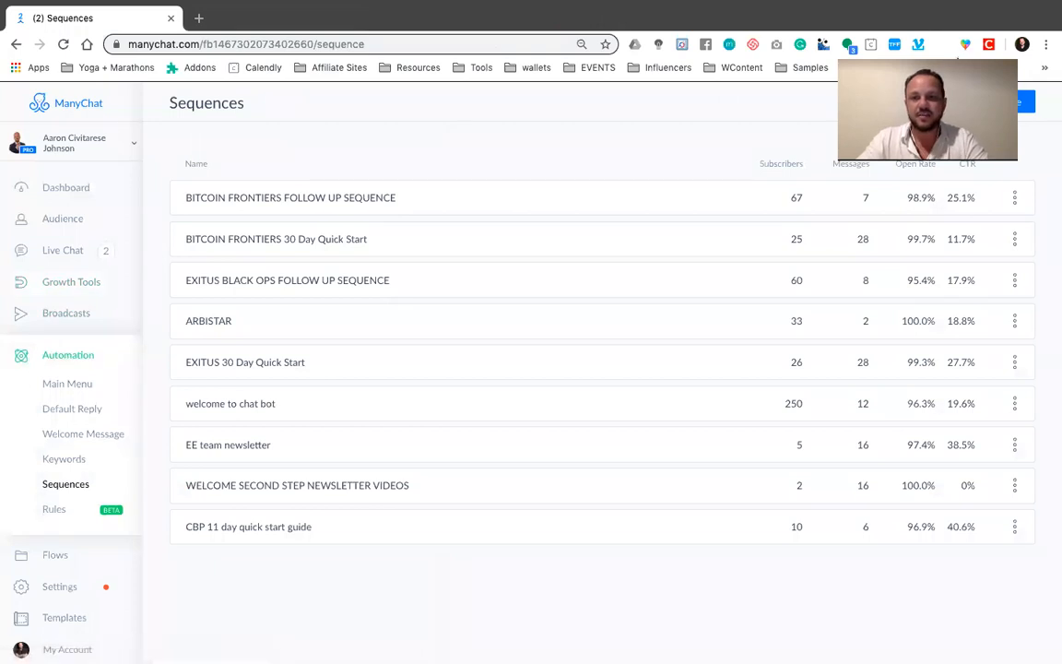
click(811, 89)
click(1026, 102)
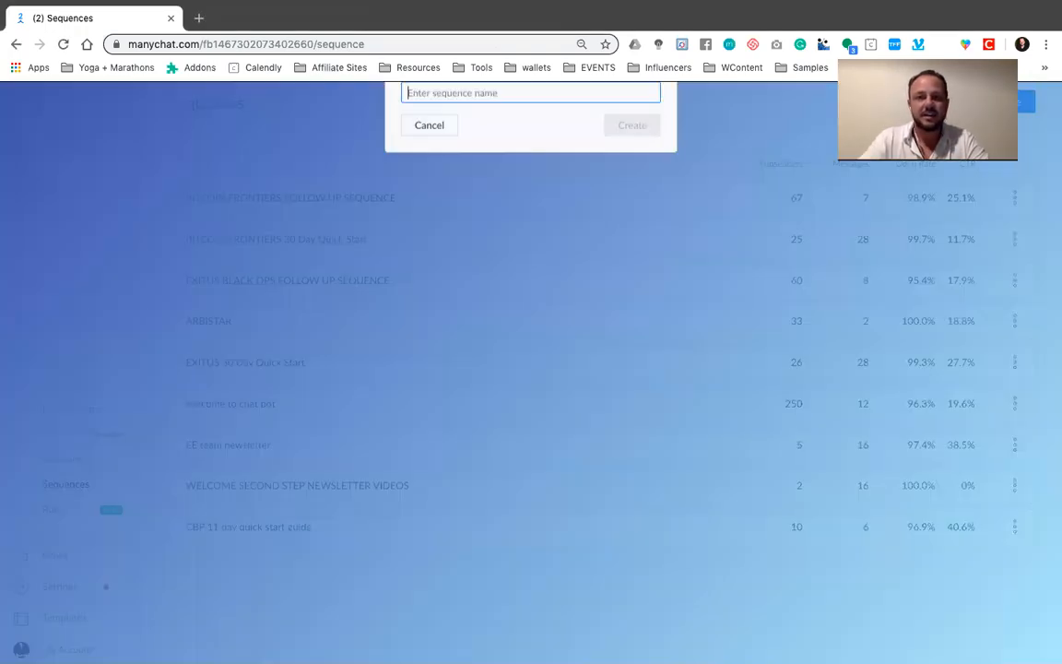
text(new)
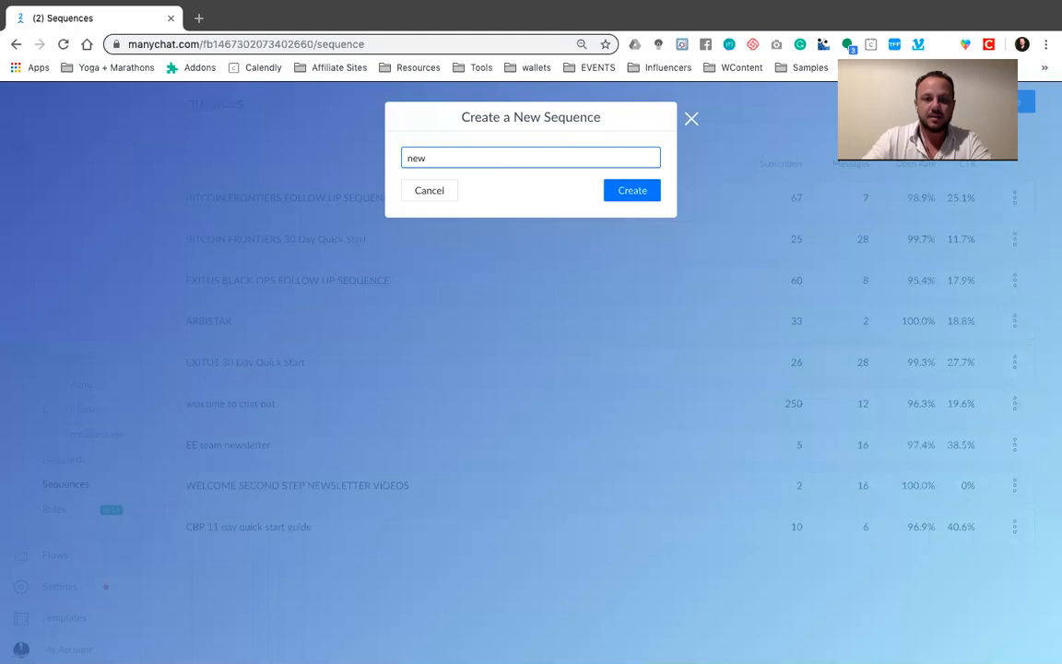
click(621, 194)
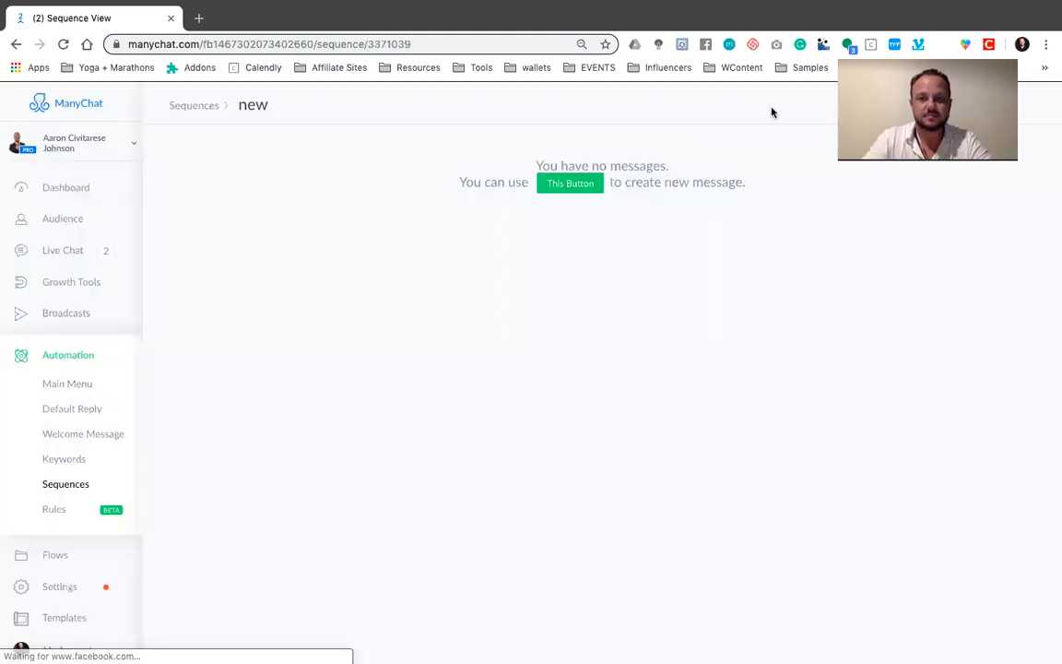
Add two messages to the "new" sequence and create a new reply for the first one
click(569, 183)
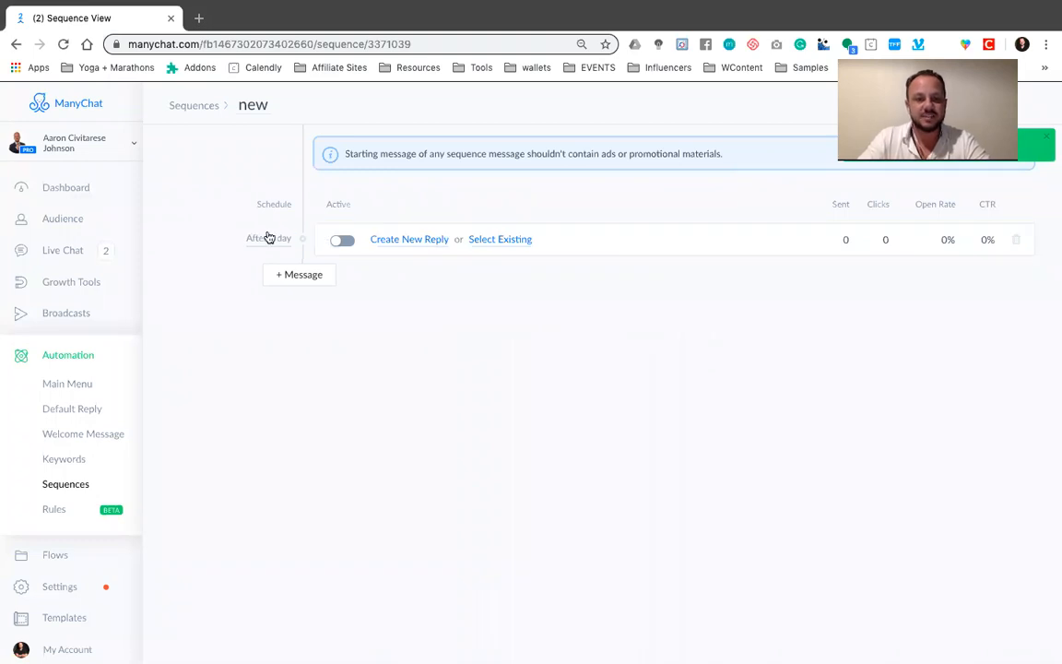
click(412, 241)
click(317, 274)
click(400, 280)
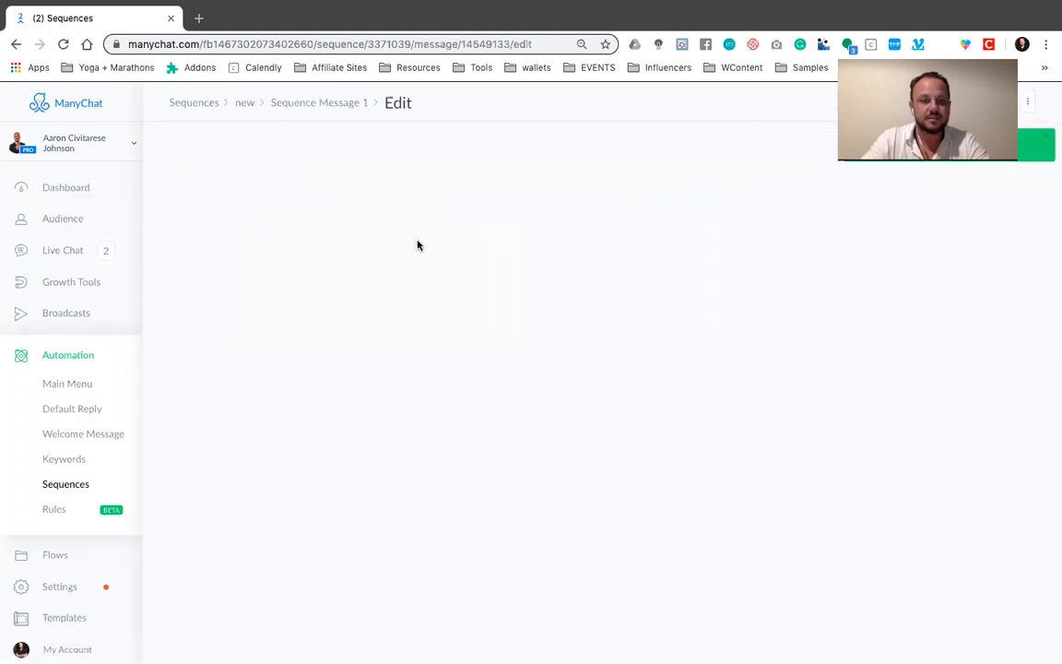
Write "hey", the First Name variable and ", thanks for showing interesrt in the bot traiing, ill see yu in 3 days" as the message text
click(493, 197)
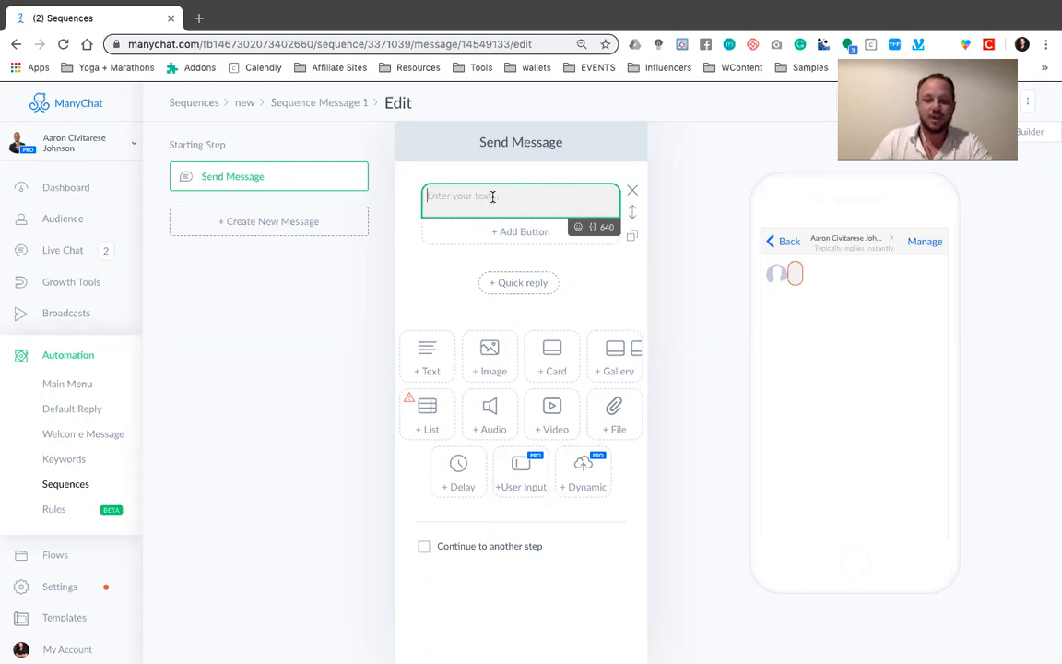
text(hey)
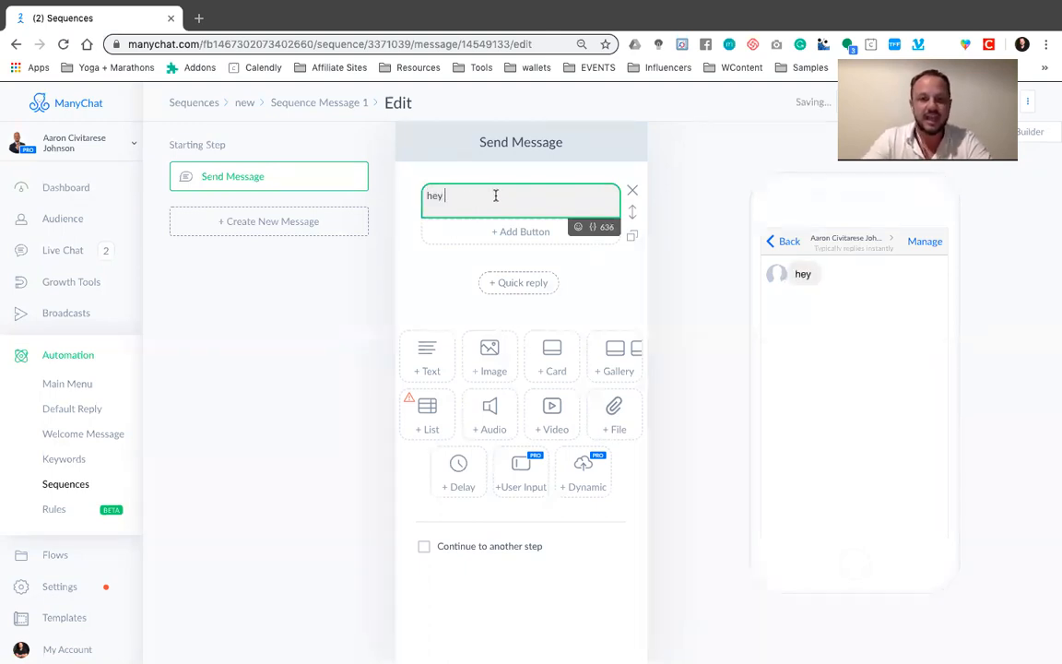
click(592, 231)
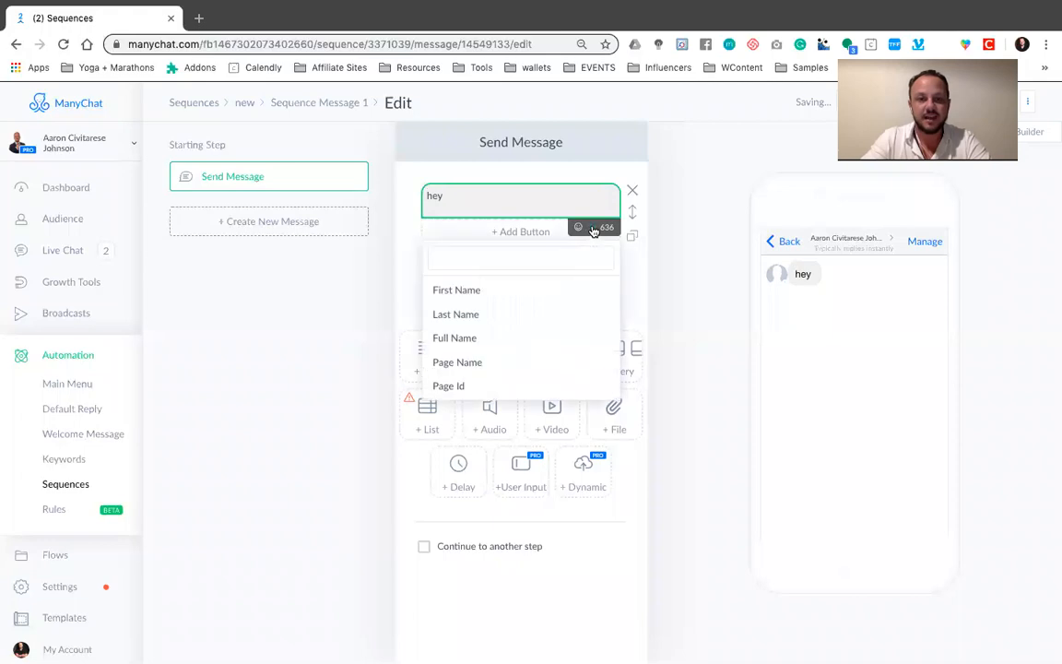
click(502, 293)
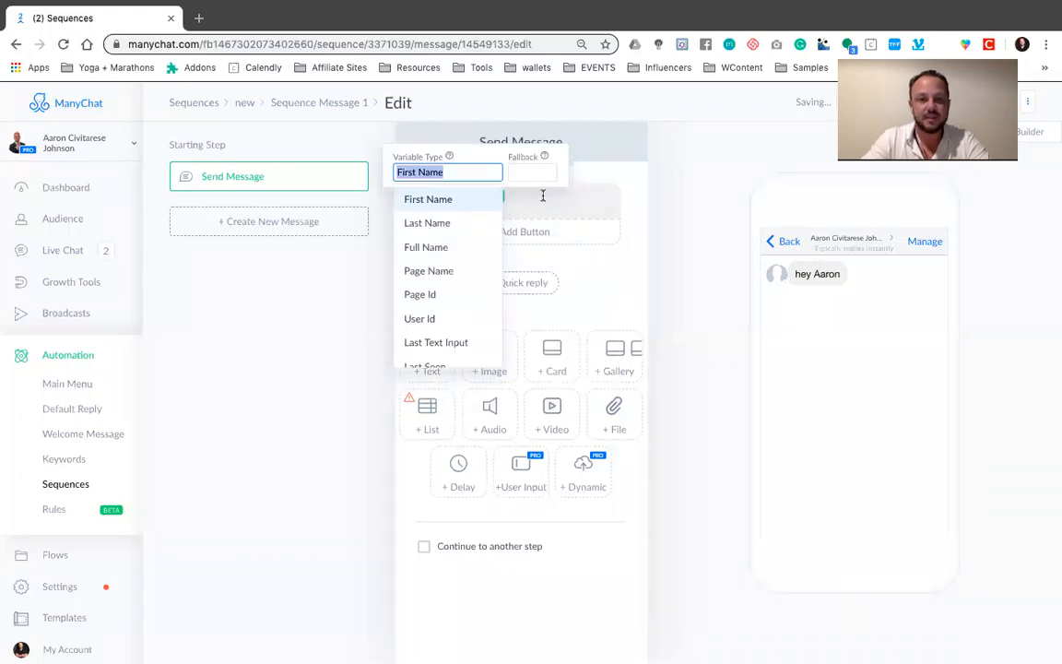
click(543, 195)
text(, thanks for )
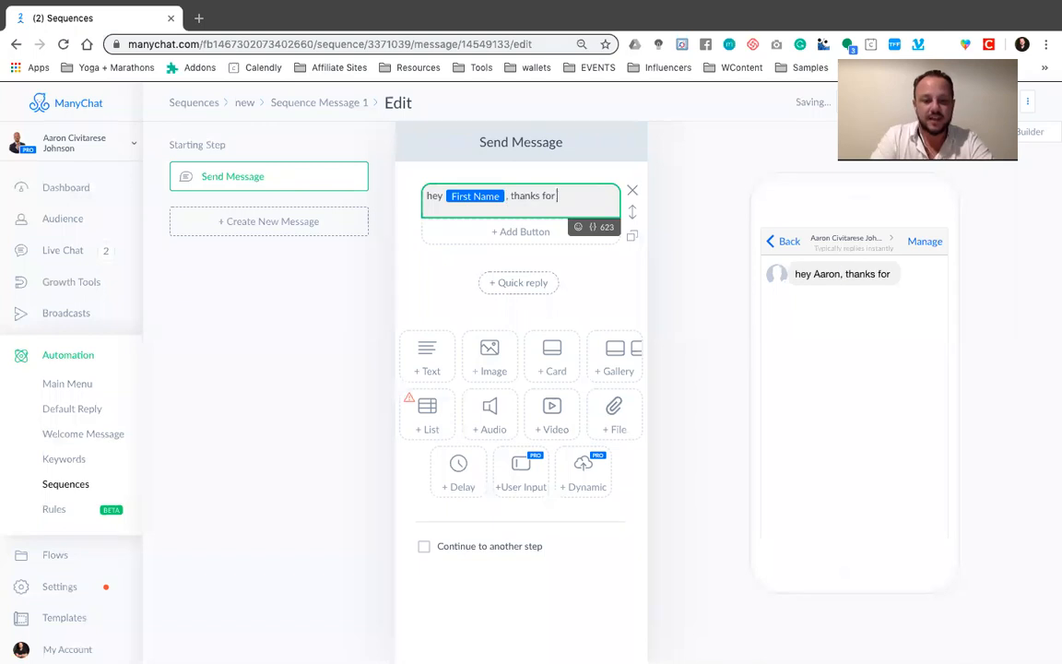
text(showin)
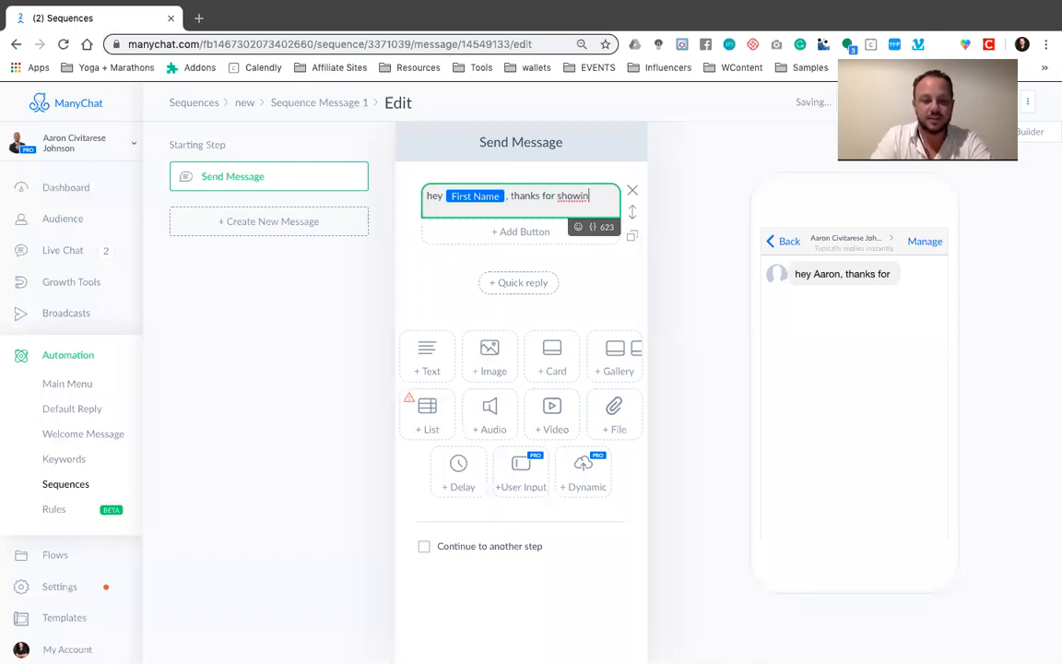
text(g interesrt)
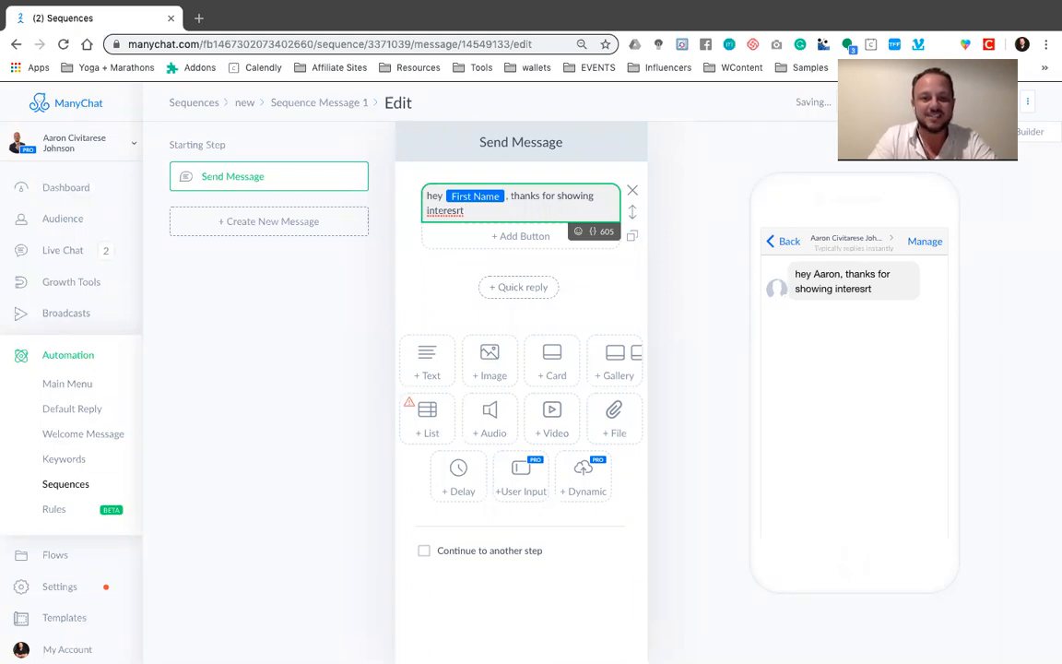
text( in the bot tr)
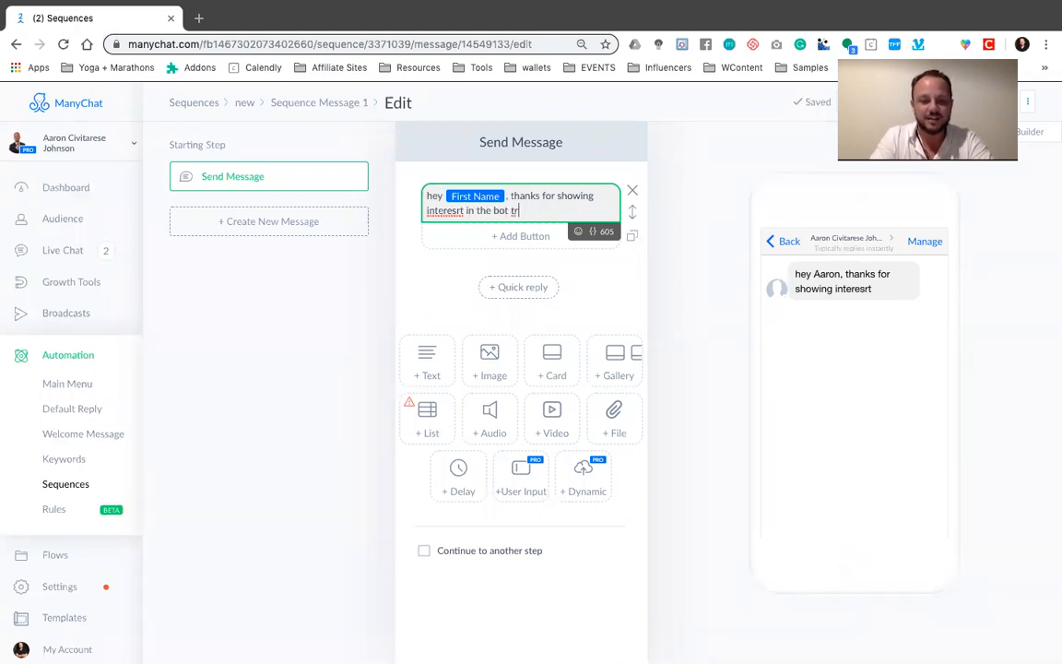
text(aiing, )
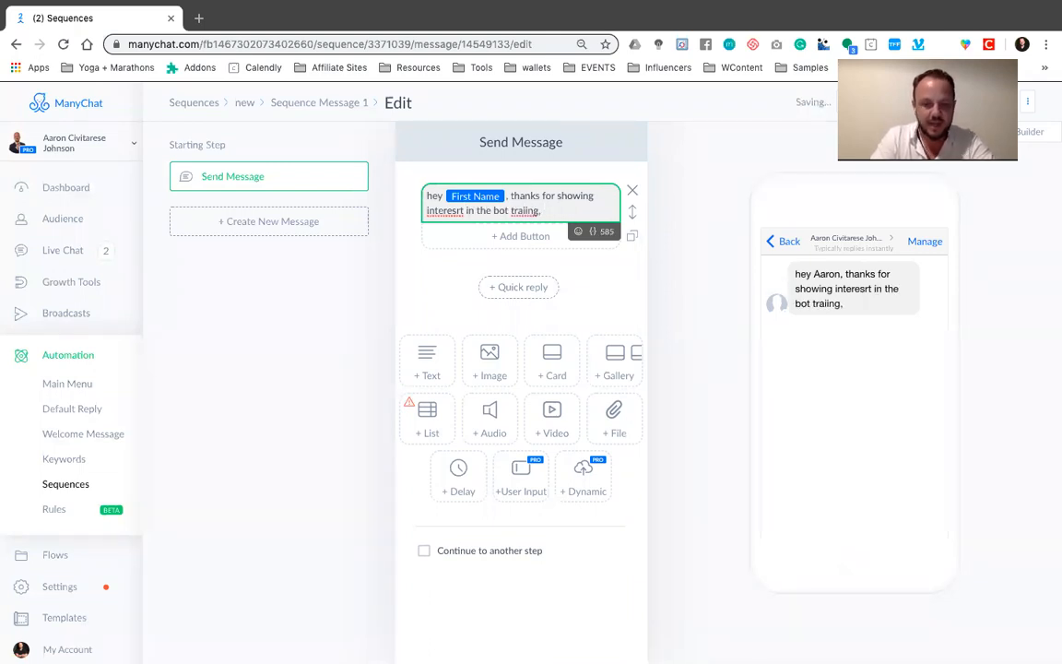
text(ill see yu in 3 days)
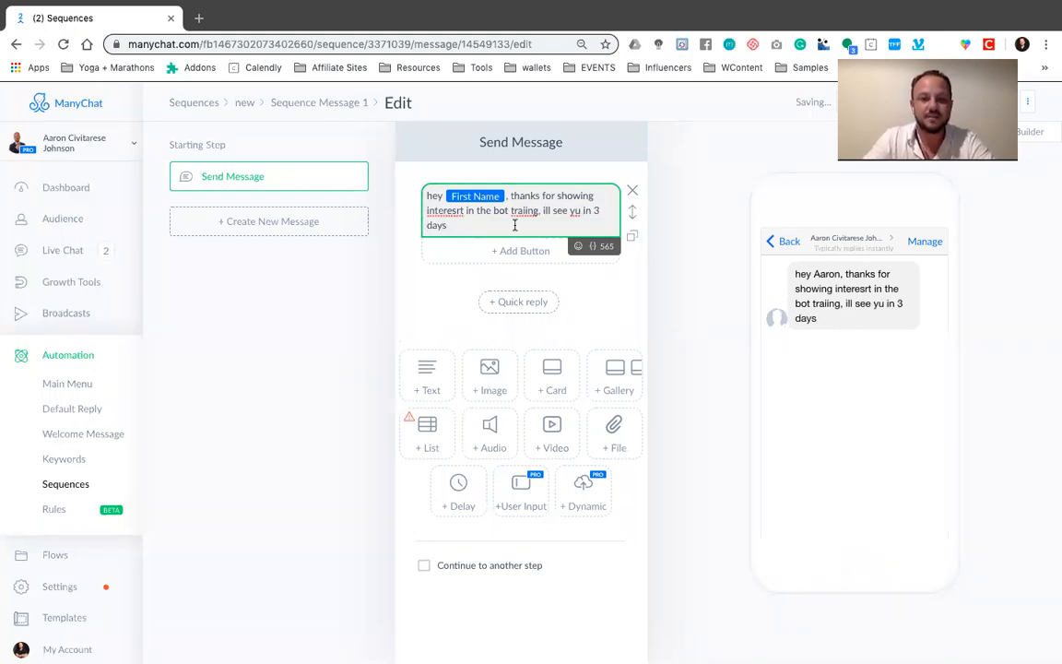
text(..)
End the sentence with ".." and add a separate paragraph reading "by the way, click below to like me fan page"
key(Return)
key(Return)
text(by the way,)
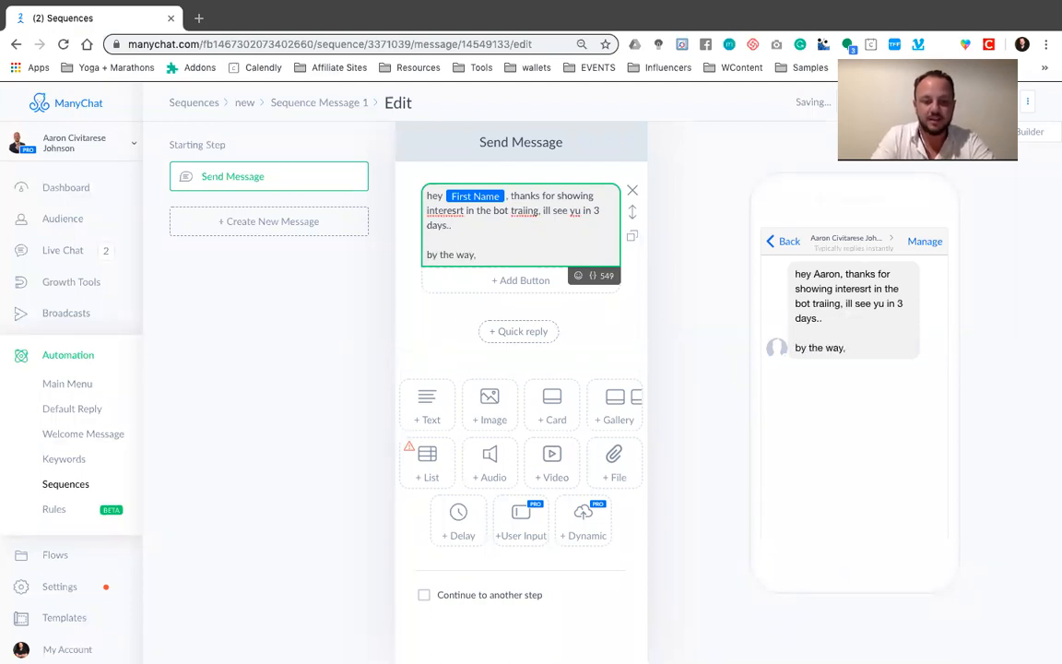
text( click below to)
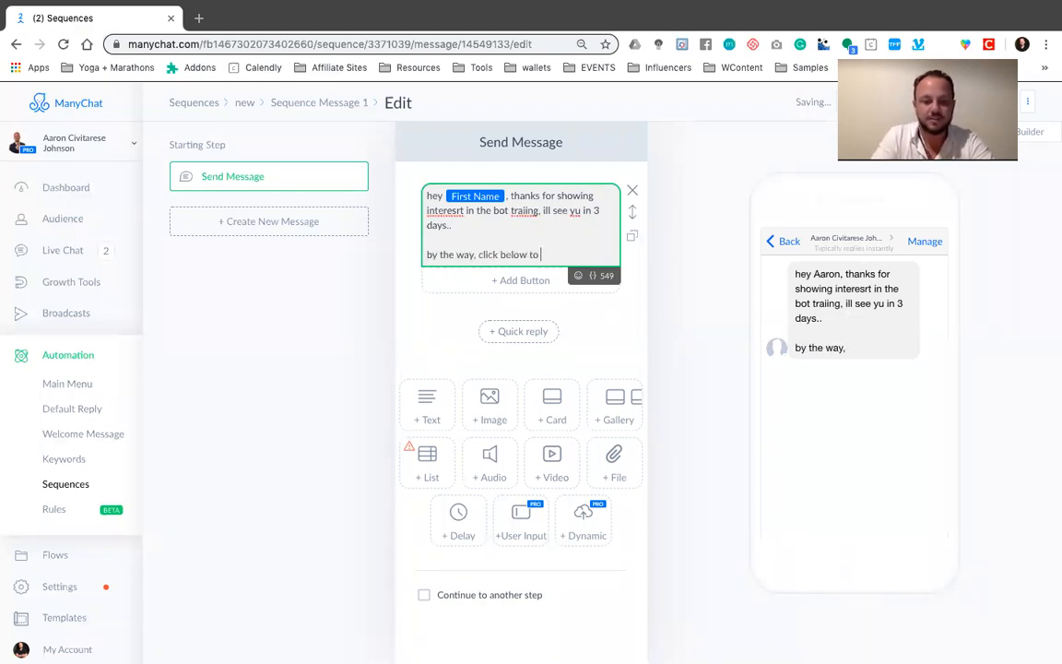
text( like me fan pa)
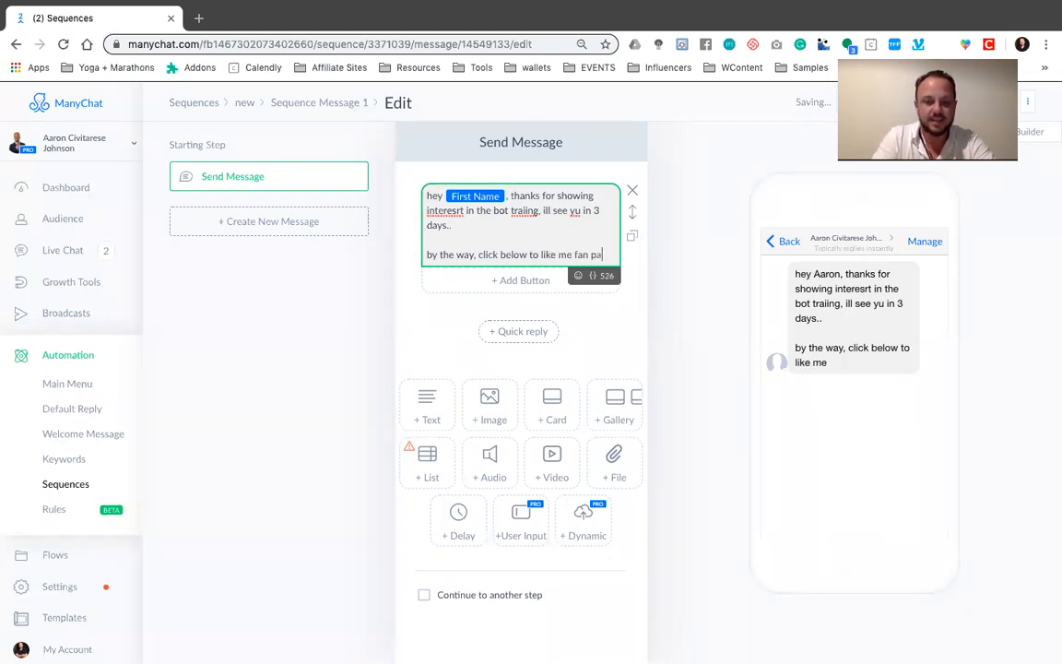
text(ge)
Add a button titled "click here" under the message text
click(519, 279)
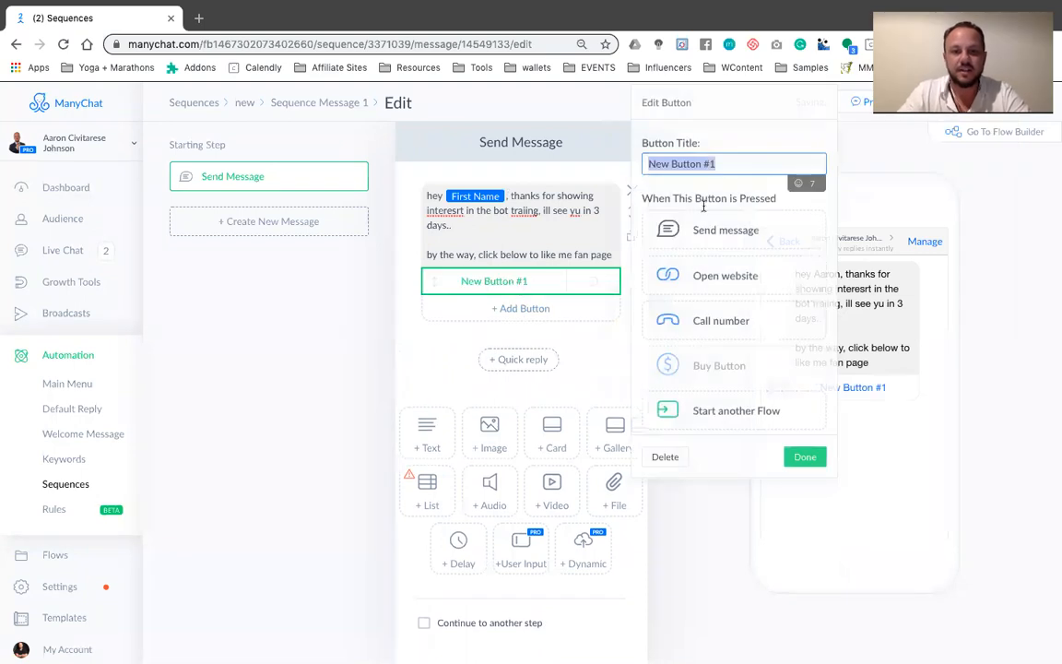
text(click here)
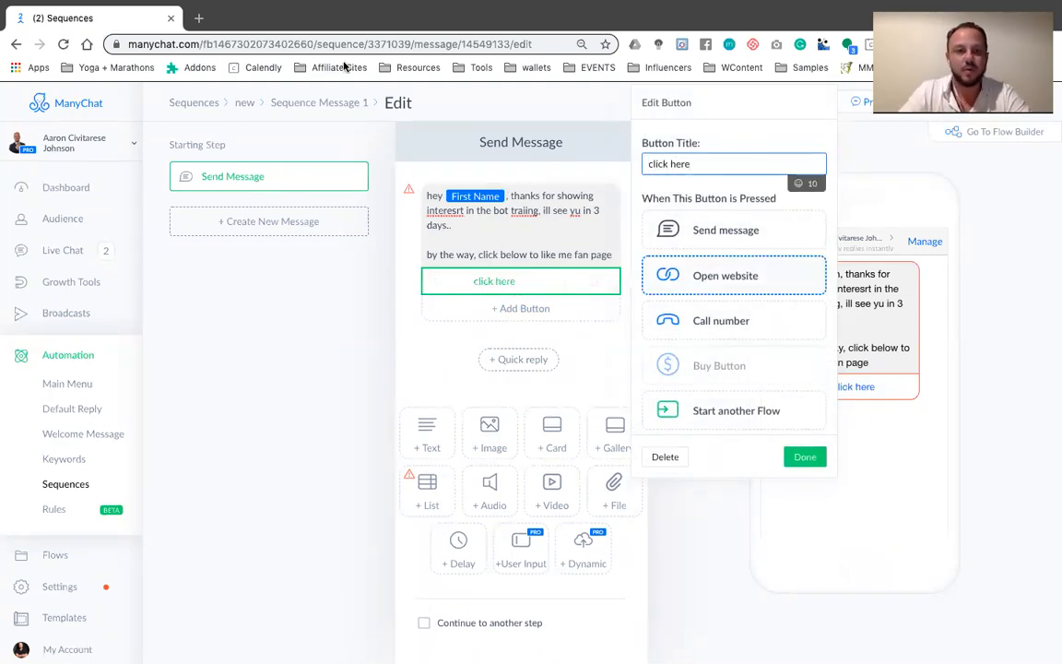
Open Facebook in a new browser tab and copy the address of the Cryptocurrency Wealth Club page
click(198, 18)
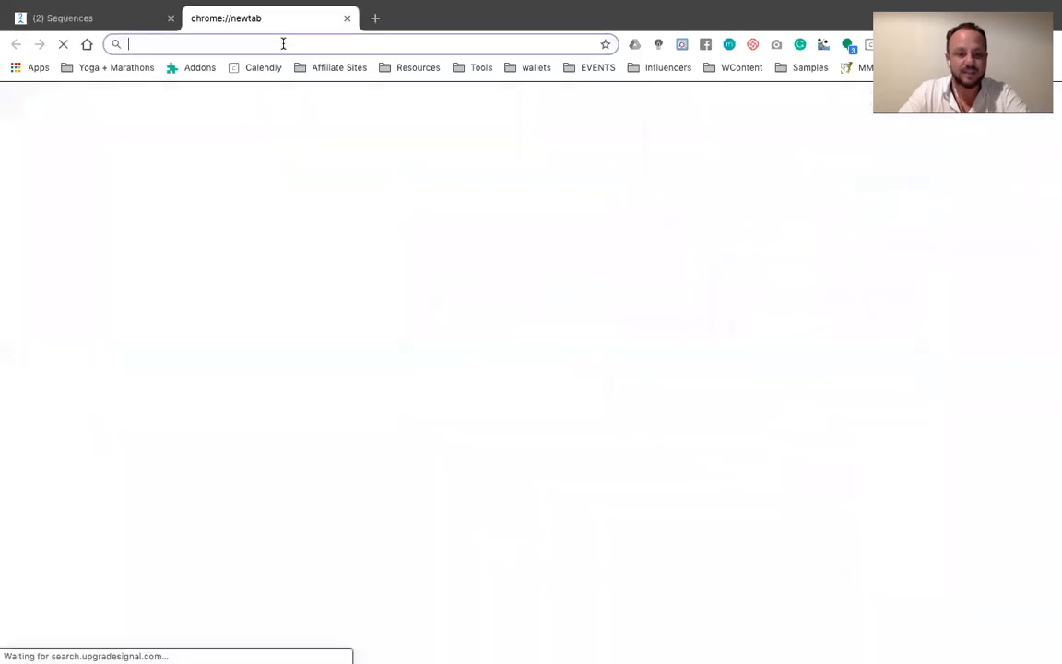
text(face)
key(Return)
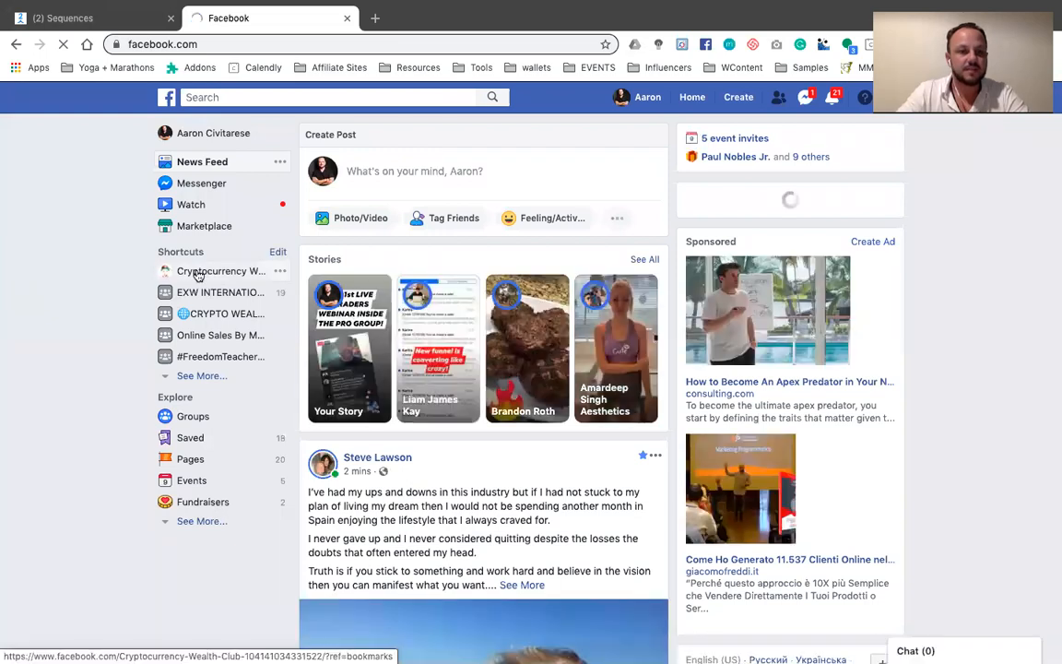
click(201, 273)
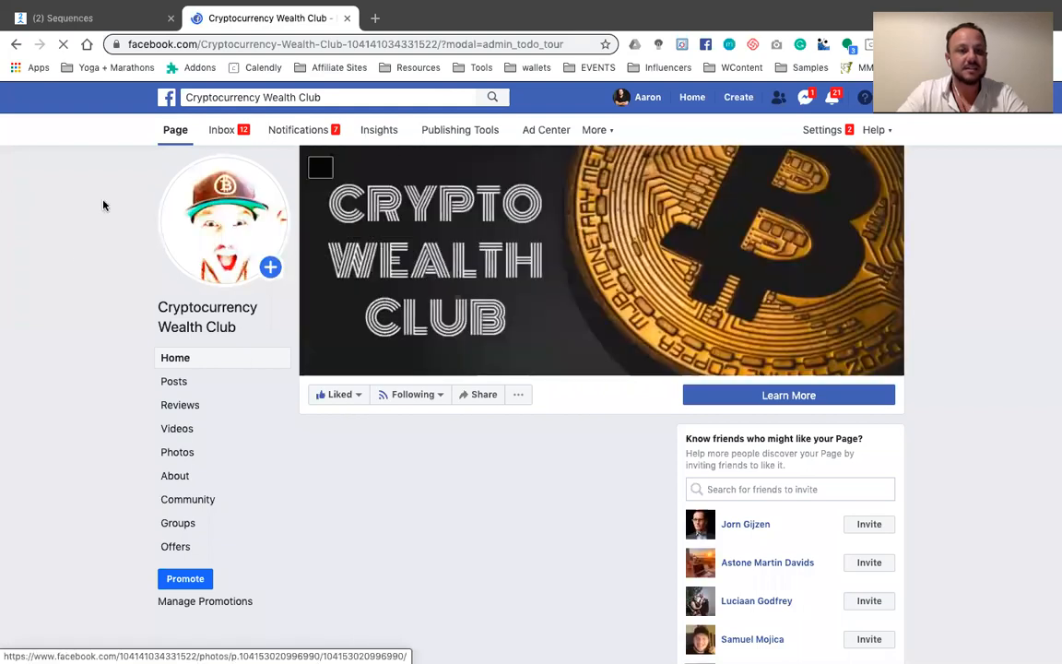
click(147, 43)
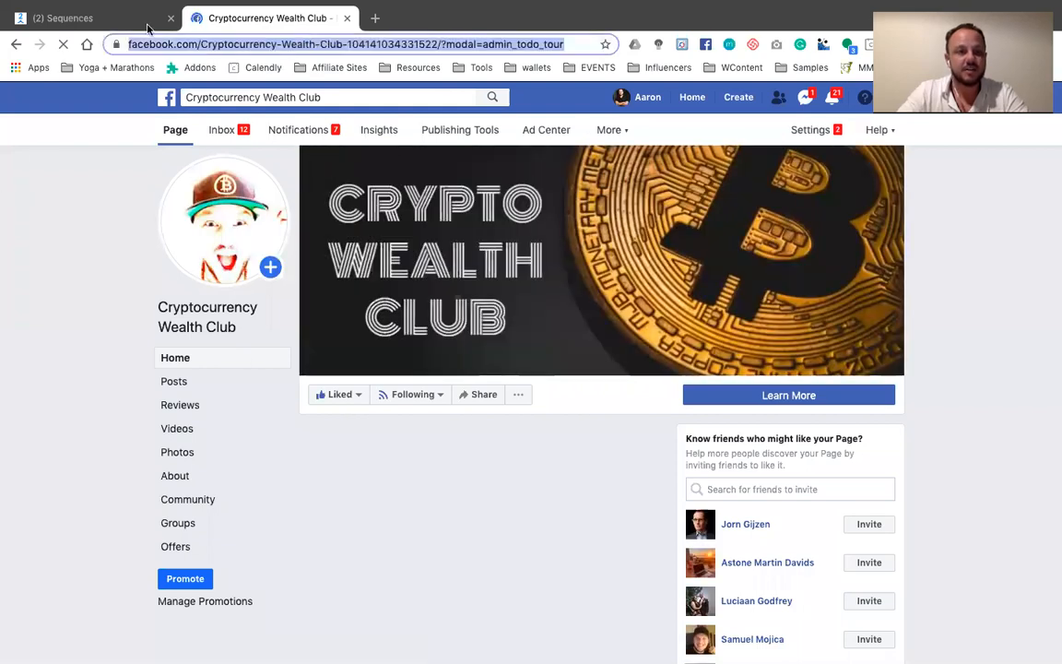
Return to ManyChat, make the "click here" button open the Cryptocurrency Wealth Club Facebook page, and check its website address
click(97, 18)
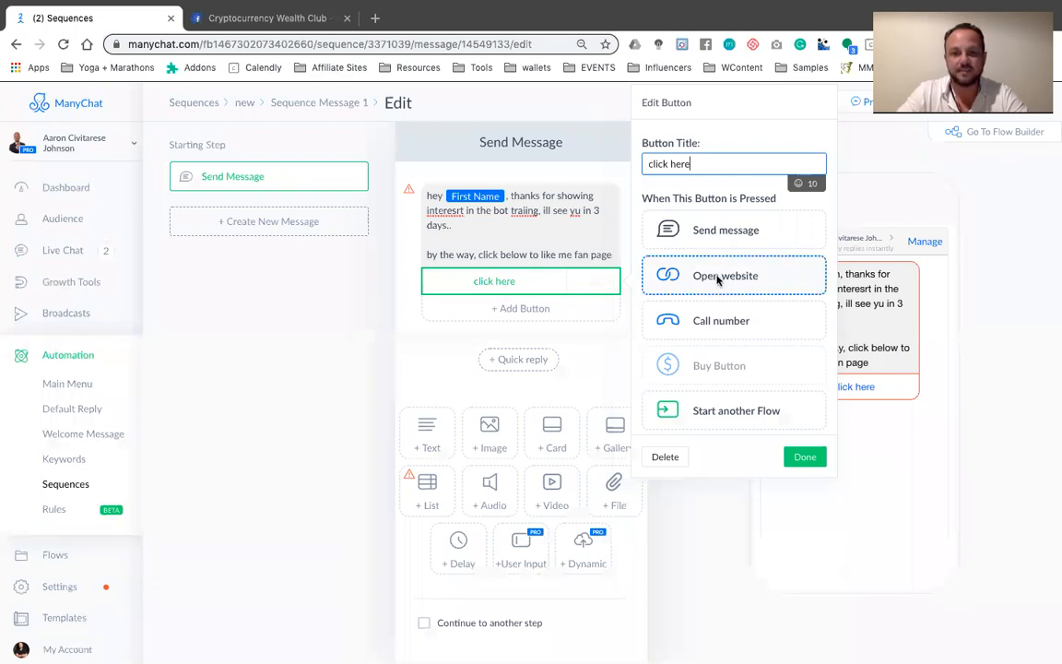
click(715, 293)
click(805, 457)
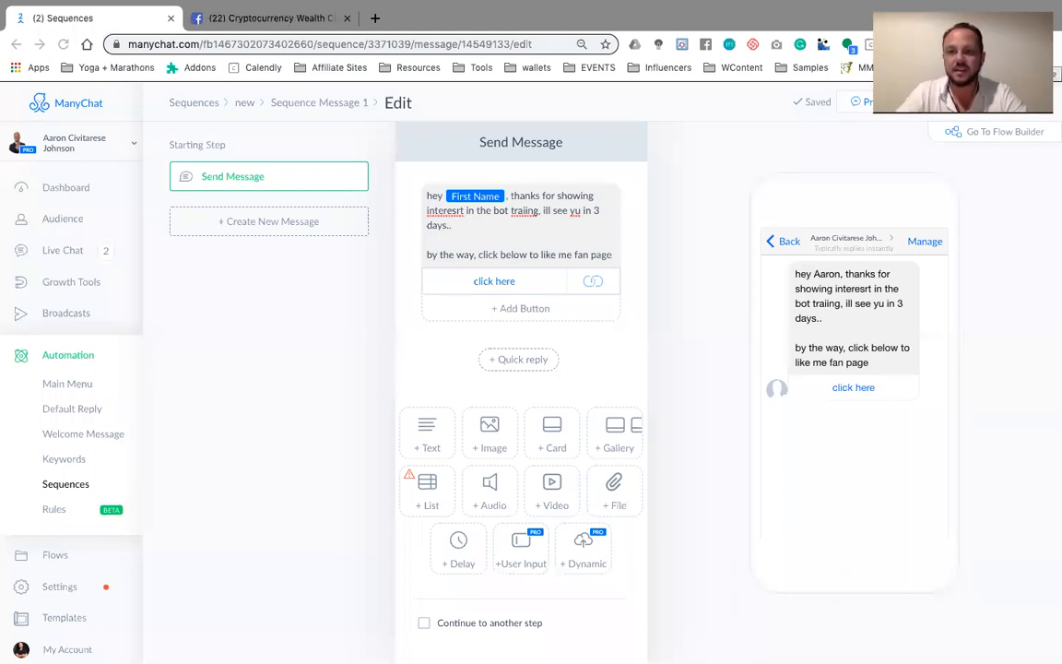
click(498, 280)
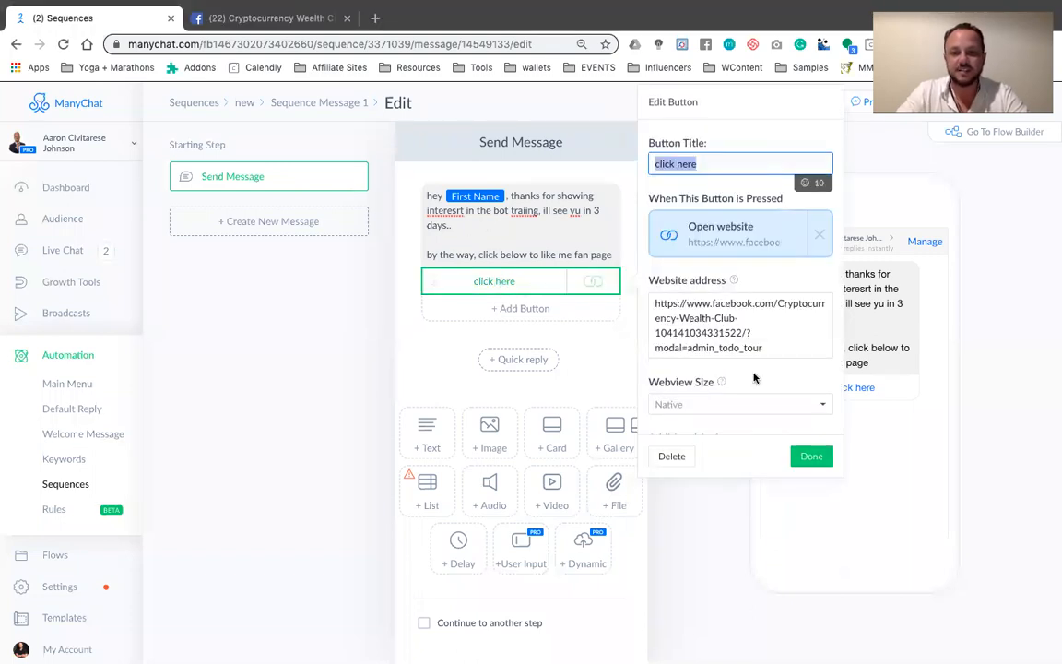
click(804, 457)
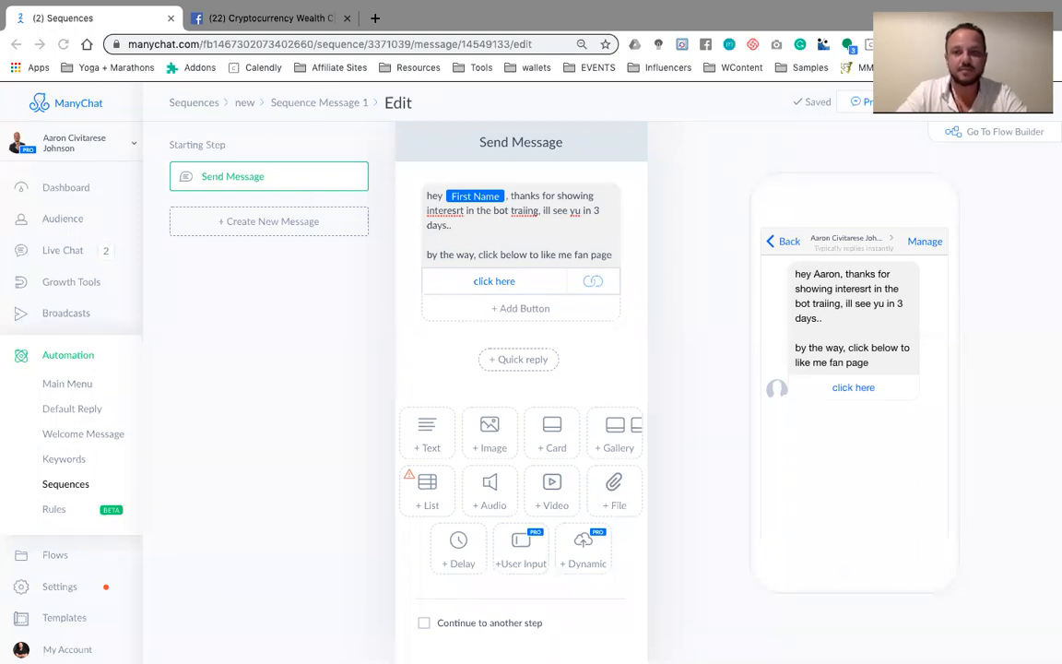
Publish the edited message and delete Sequence Message 1 from the "new" sequence
click(244, 103)
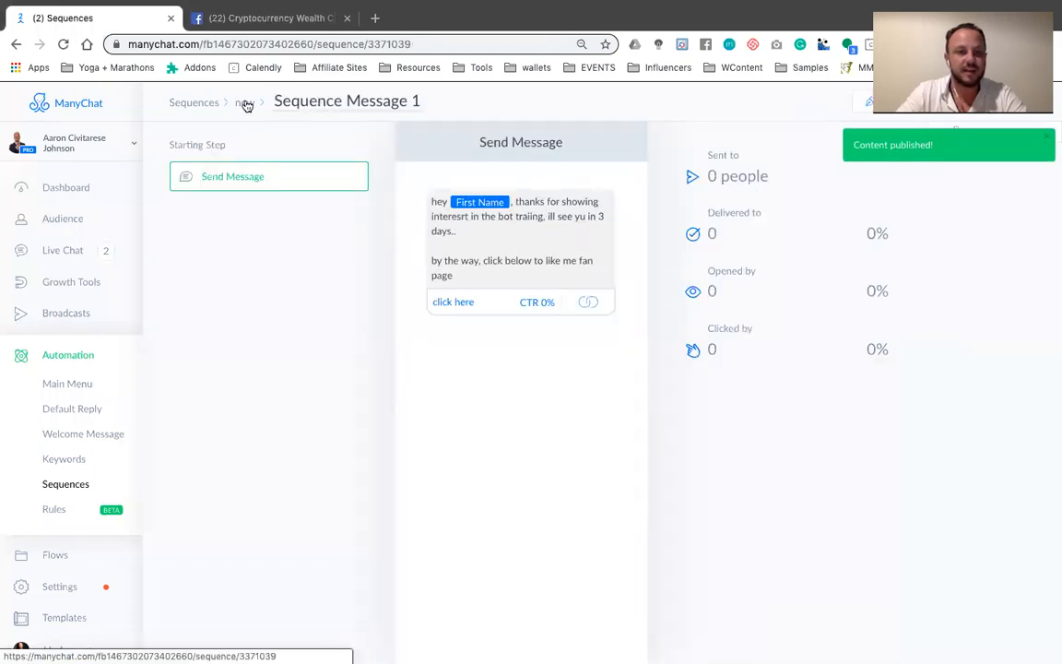
click(247, 105)
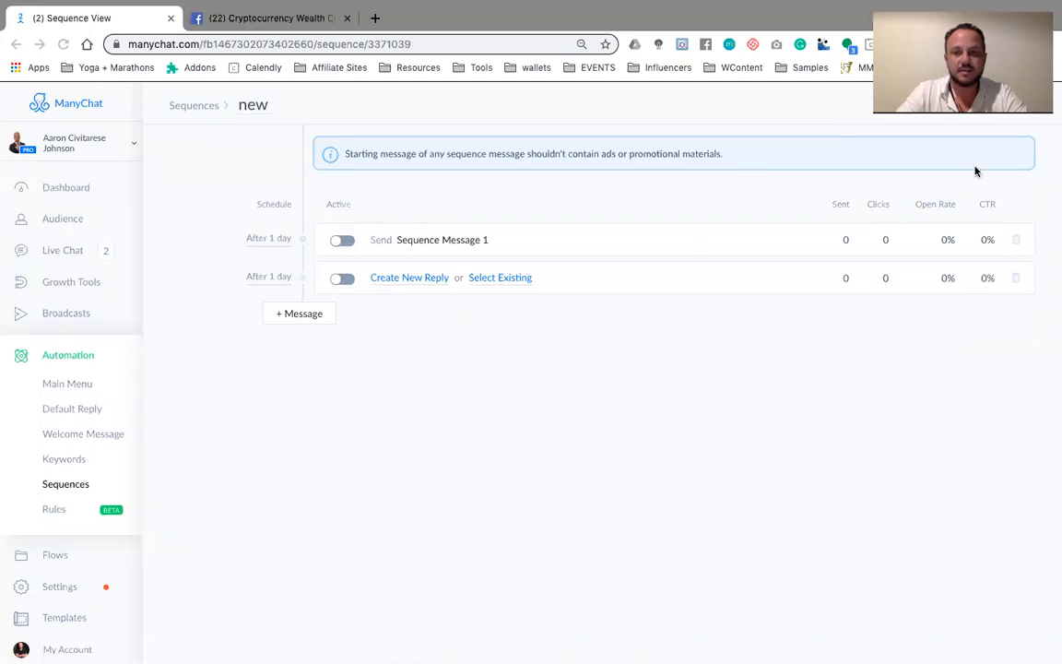
click(1014, 241)
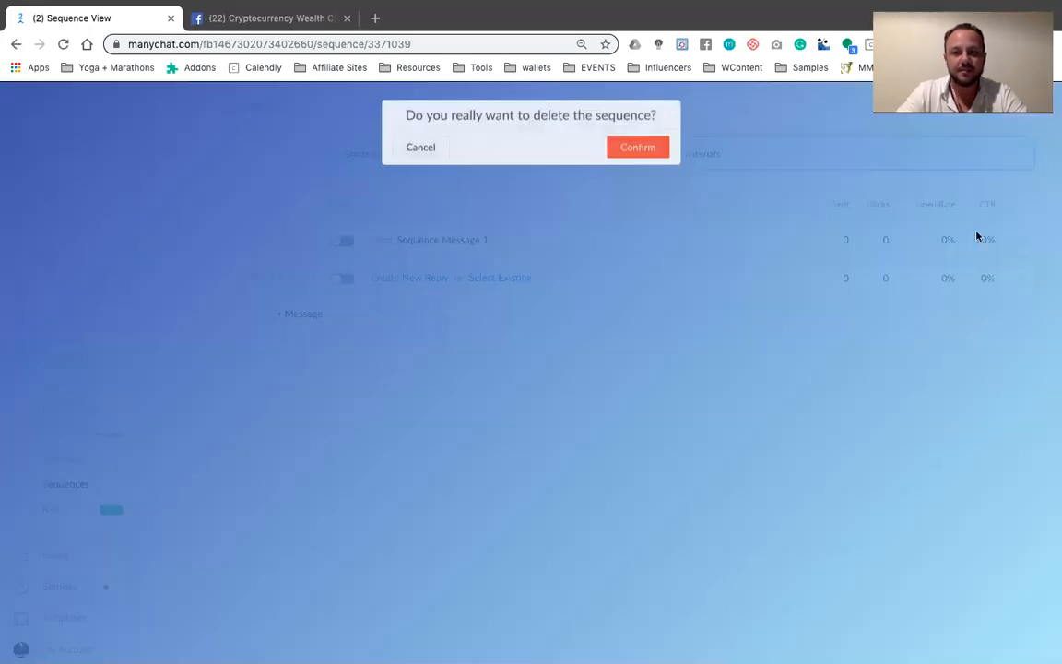
click(627, 152)
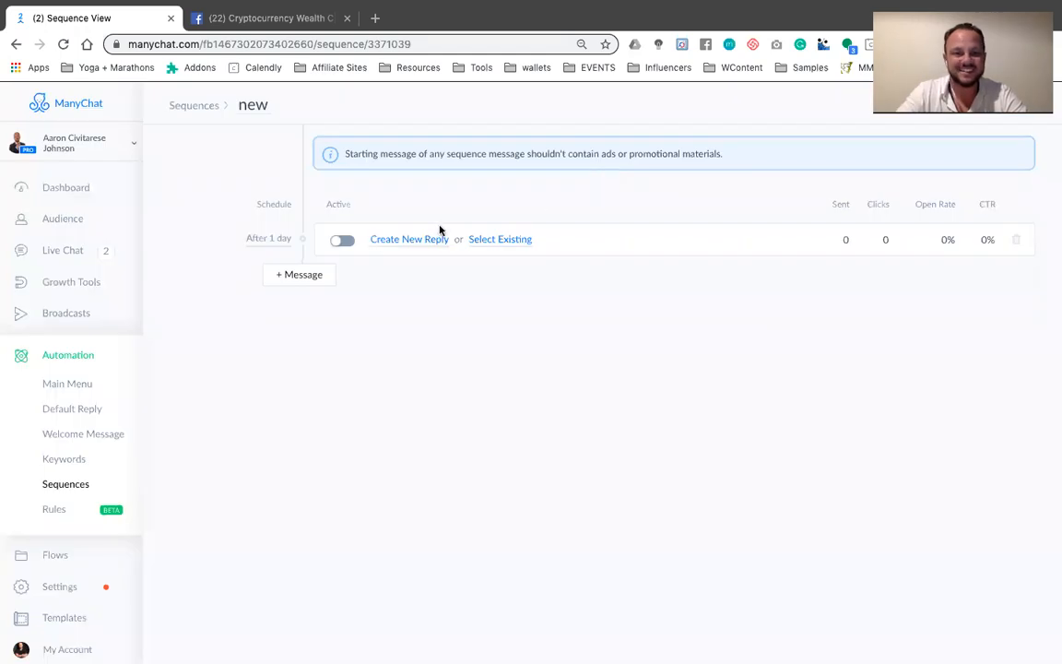
Create a new reply for the empty message in the "new" sequence and enter the placeholder text "jfakslffafshdfasfljkh"
click(343, 242)
click(343, 242)
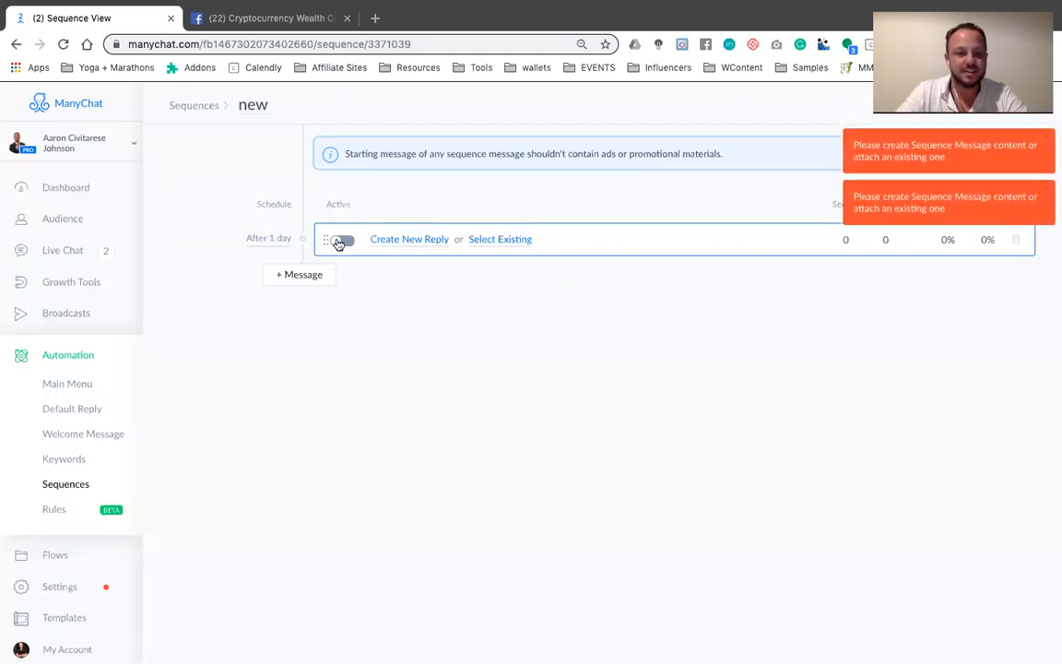
click(411, 240)
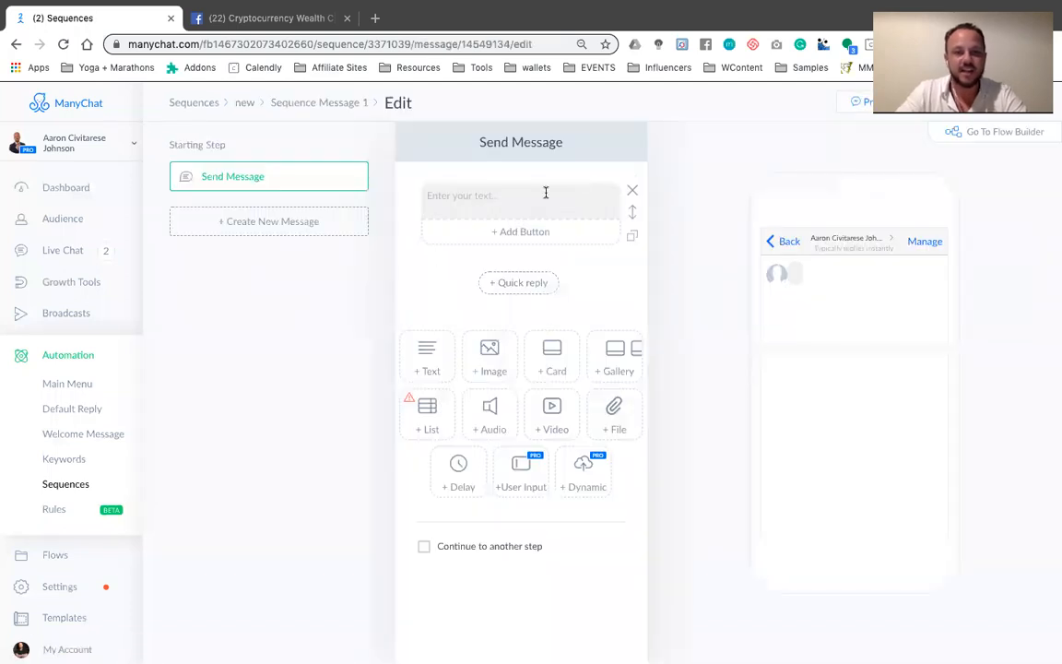
click(546, 192)
text(jfakslffafshdfasfljkh)
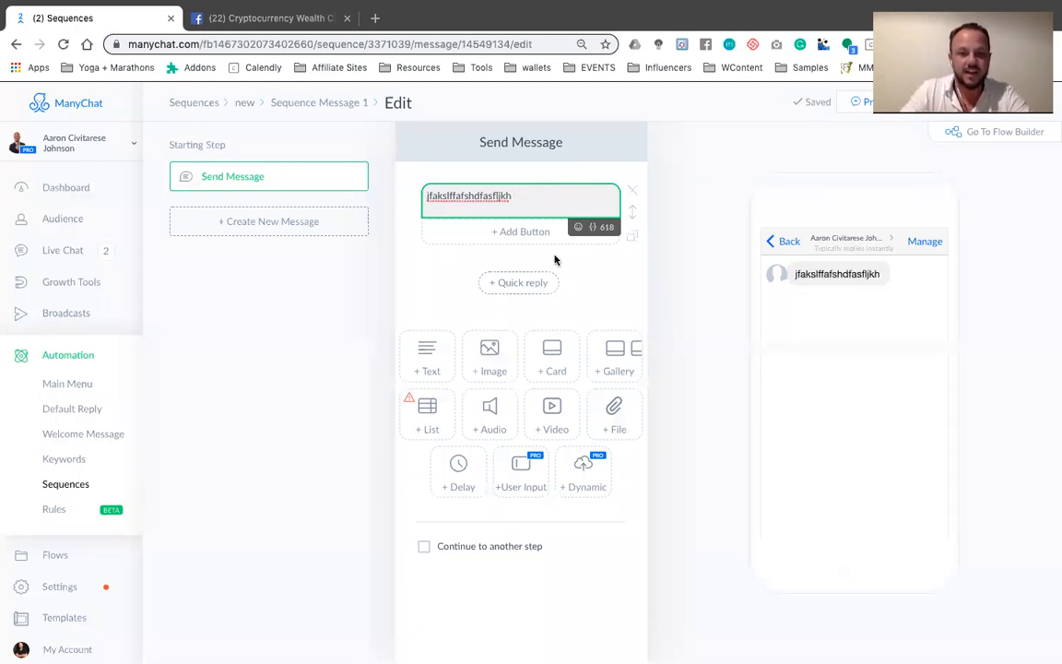
Add a button under the message text that opens the copied Cryptocurrency Wealth Club Facebook page address
click(528, 232)
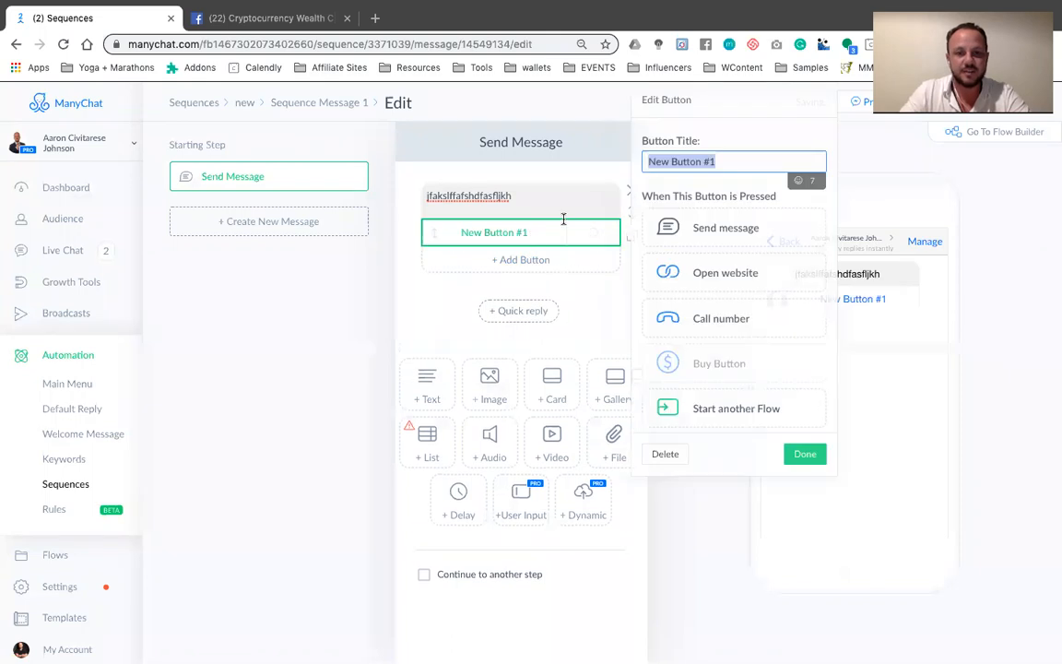
click(715, 275)
click(718, 298)
key(ctrl+v)
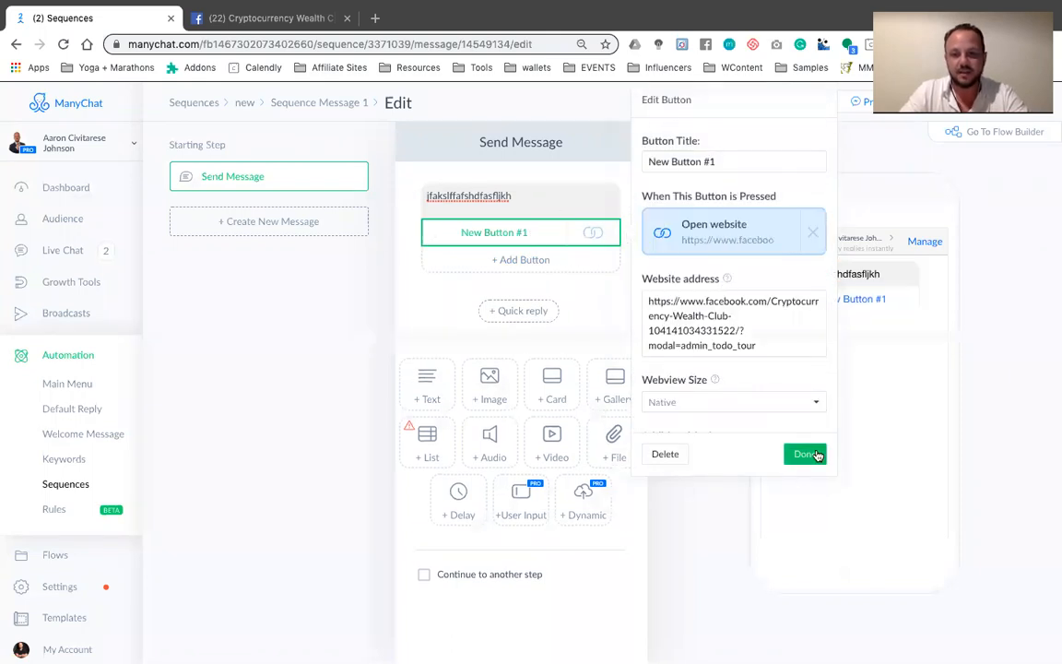
click(805, 454)
Replace the placeholder message text with "thanks for joinung see you in 3 days..."
click(529, 199)
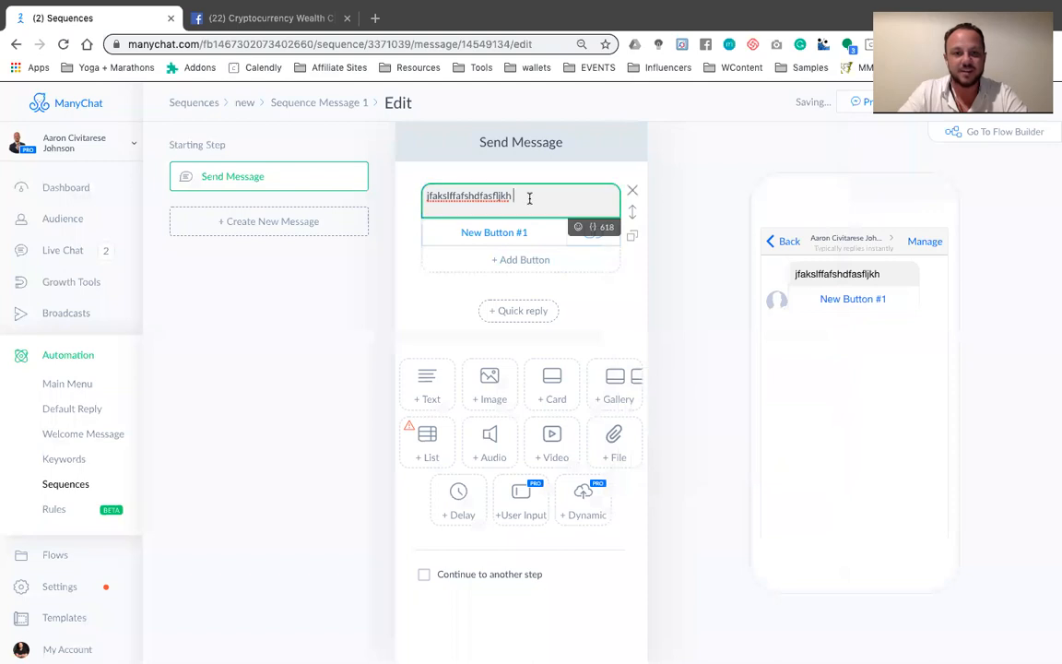
double_click(529, 197)
key(BackSpace)
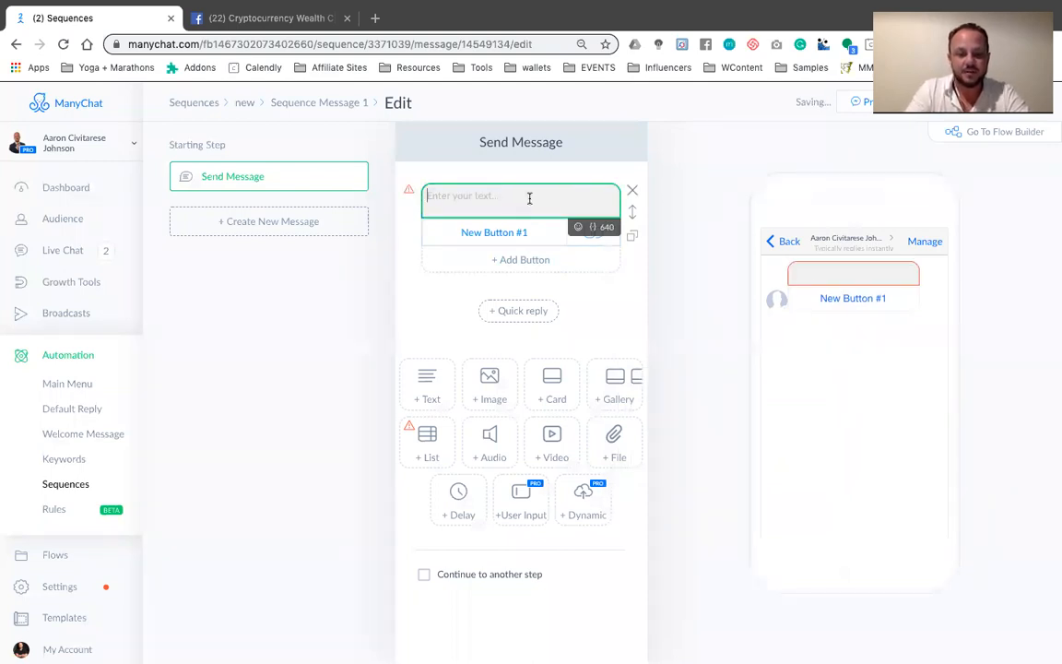
text(thanks for joi)
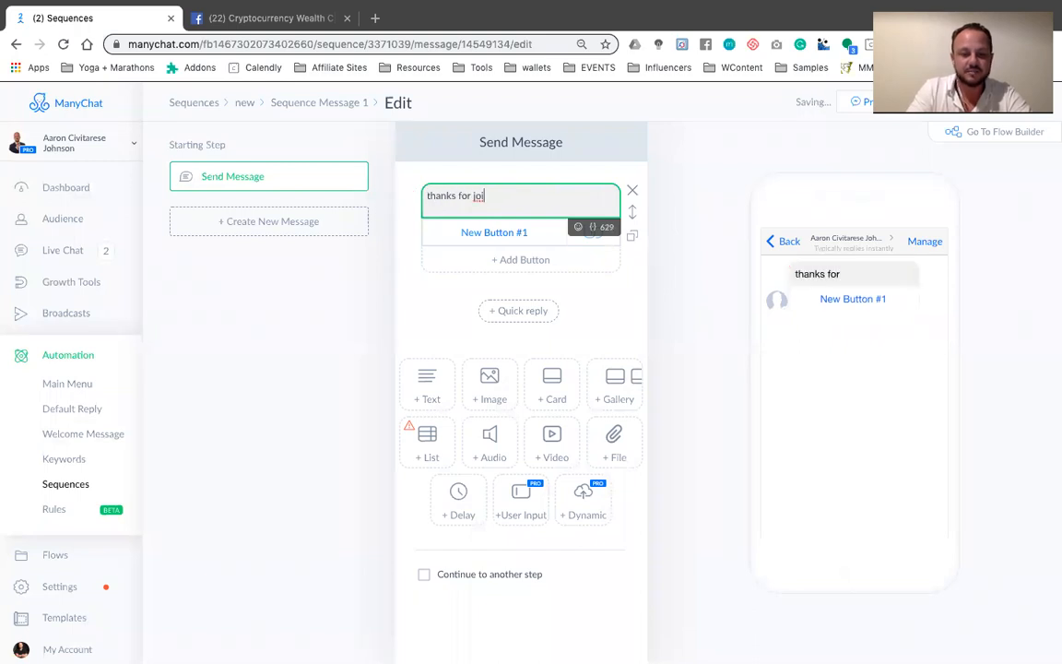
text(nung see you in )
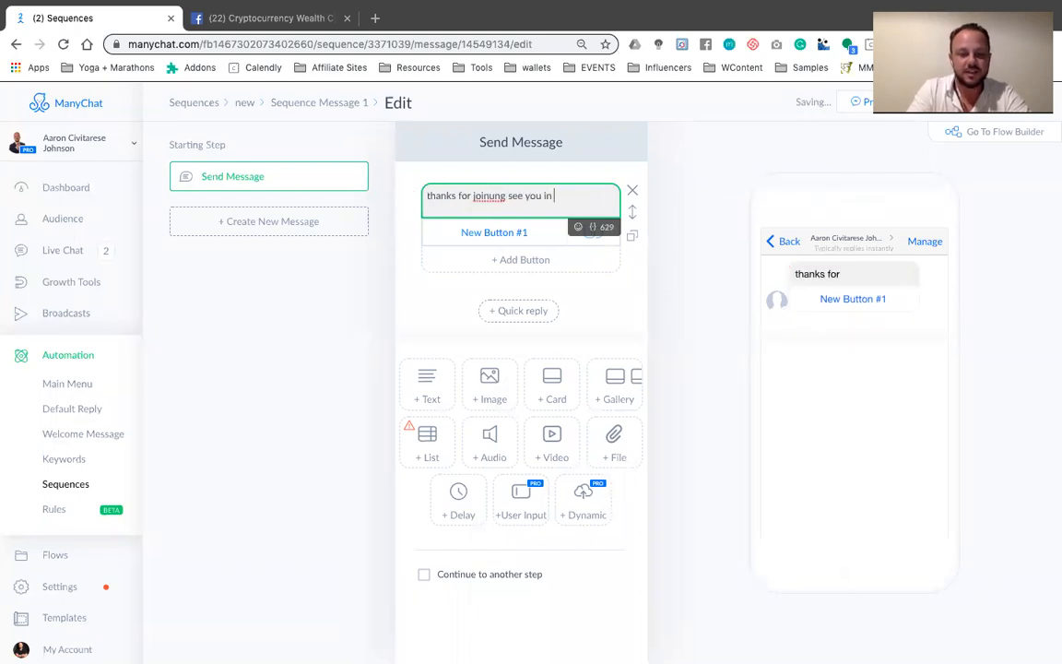
text(3 days...)
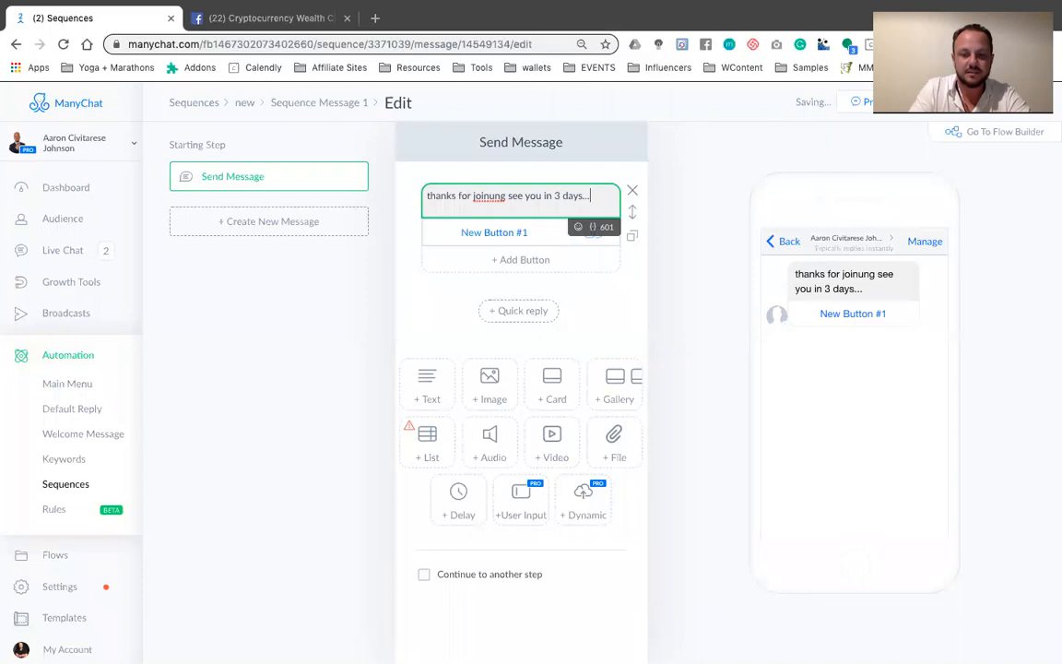
Add the line "like my page below until then.." after a blank line in the message text
key(Return)
key(Return)
text(like my page below until)
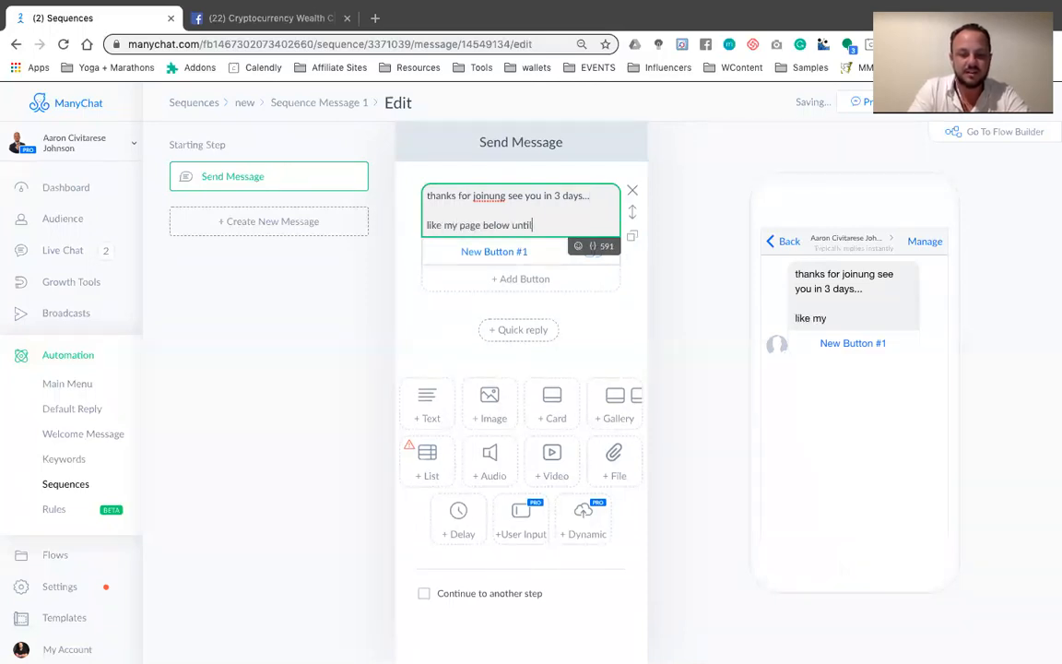
text( then see you)
key(BackSpace)
key(BackSpace)
key(BackSpace)
key(BackSpace)
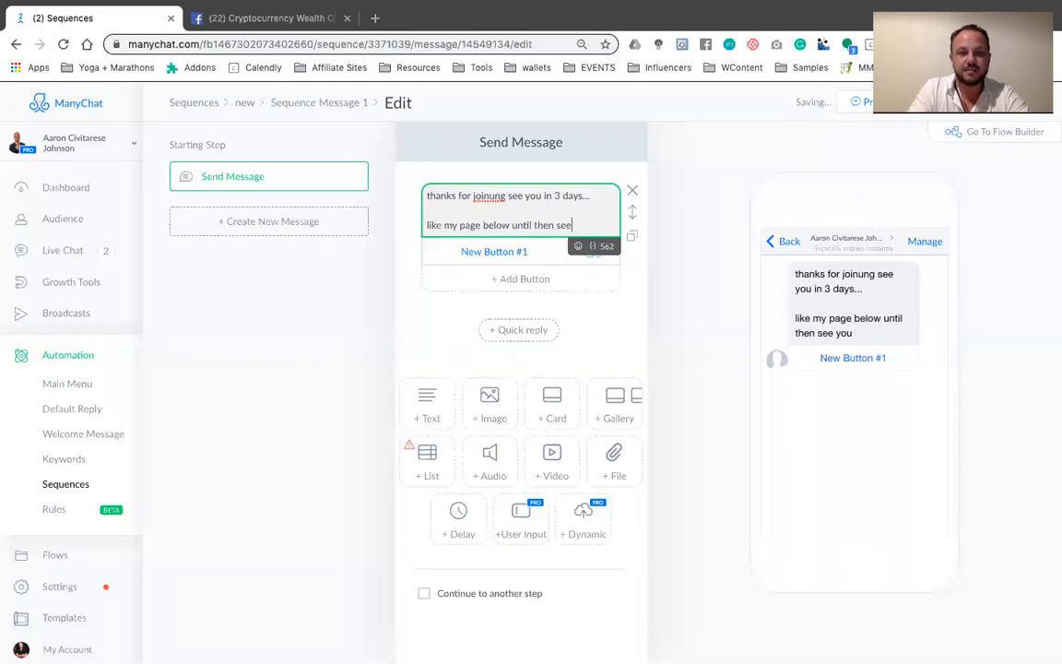
key(BackSpace)
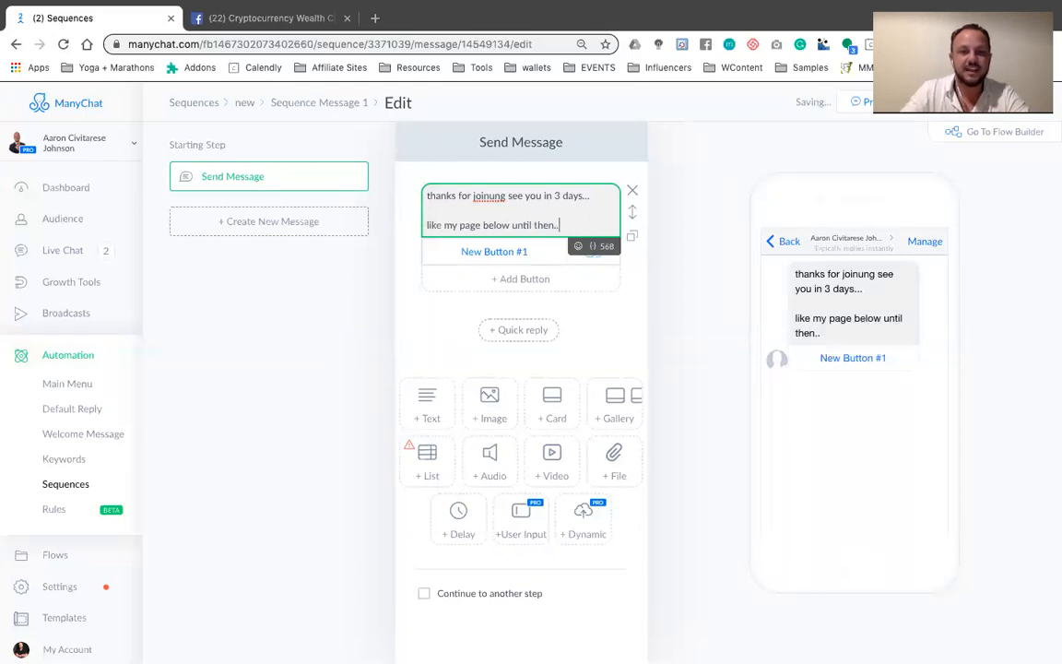
Retitle the message's website button as "like my page here"
click(494, 251)
click(737, 161)
triple_click(737, 160)
key(BackSpace)
text(like my page here)
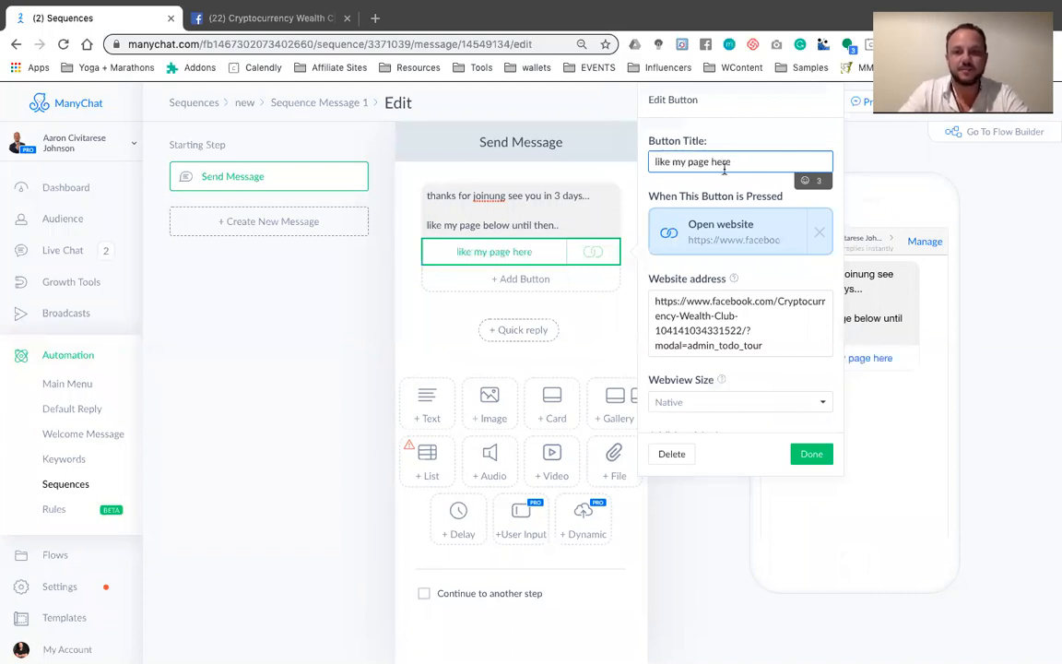
click(811, 452)
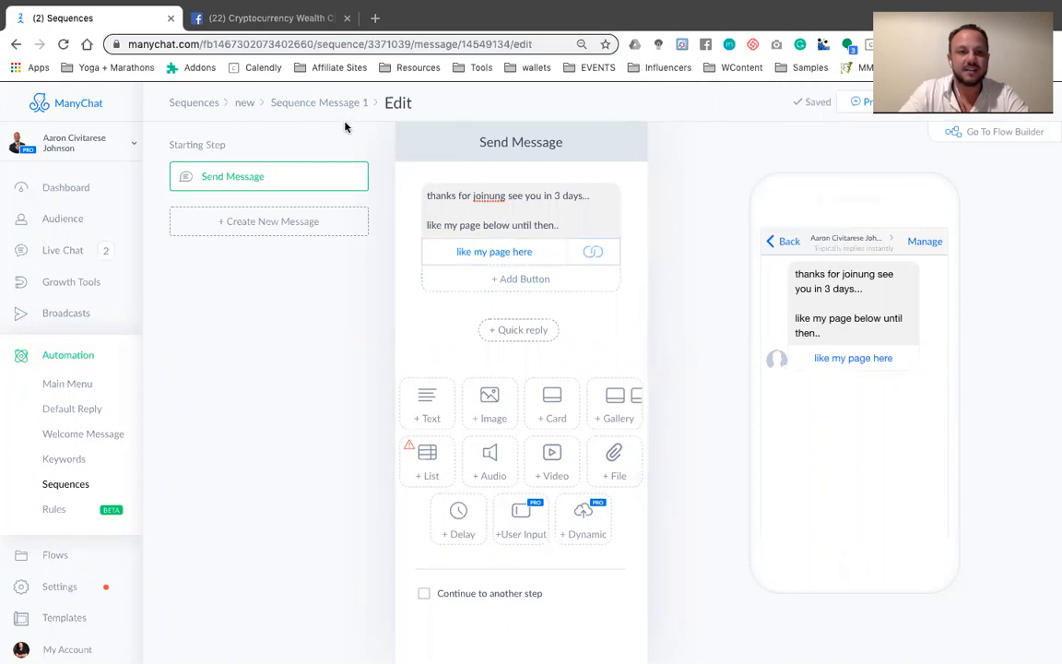
Return to the "new" sequence and try to activate Sequence Message 1
click(320, 107)
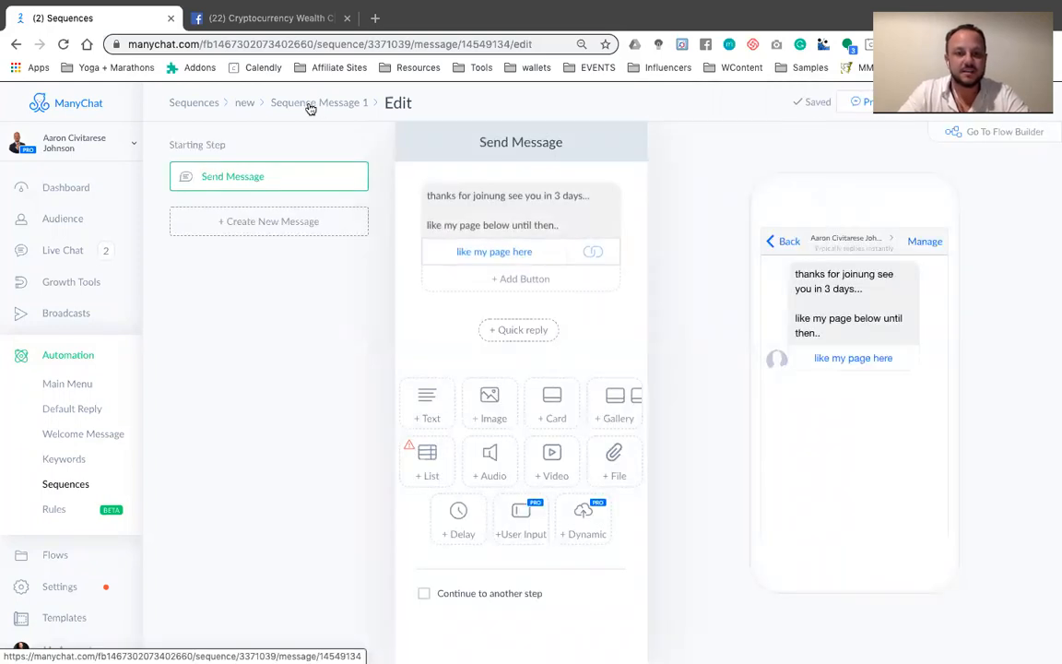
click(210, 104)
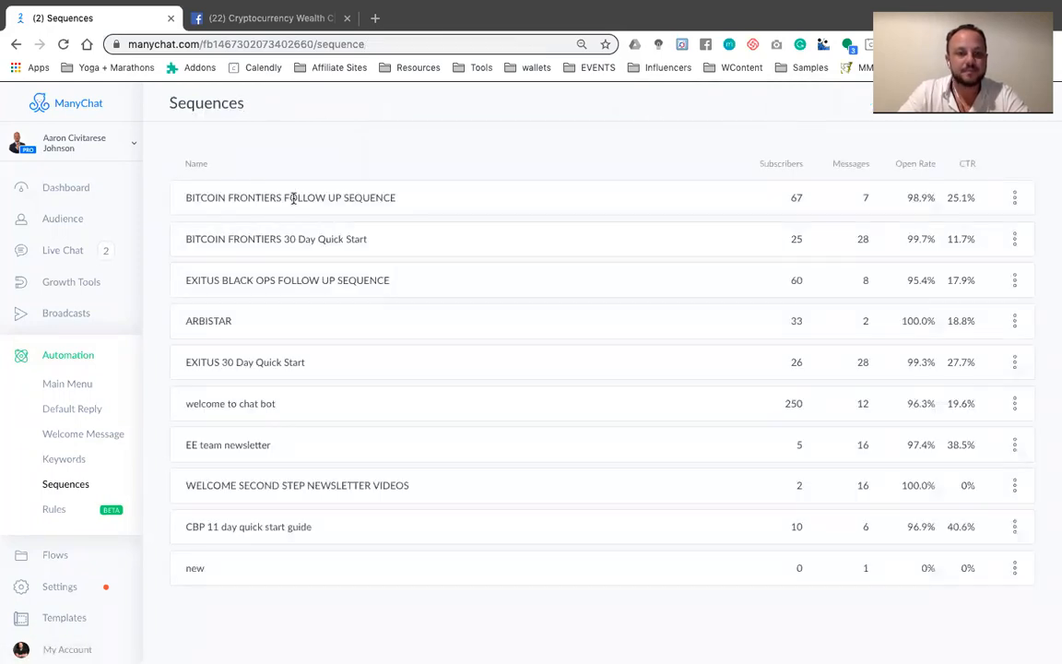
click(249, 568)
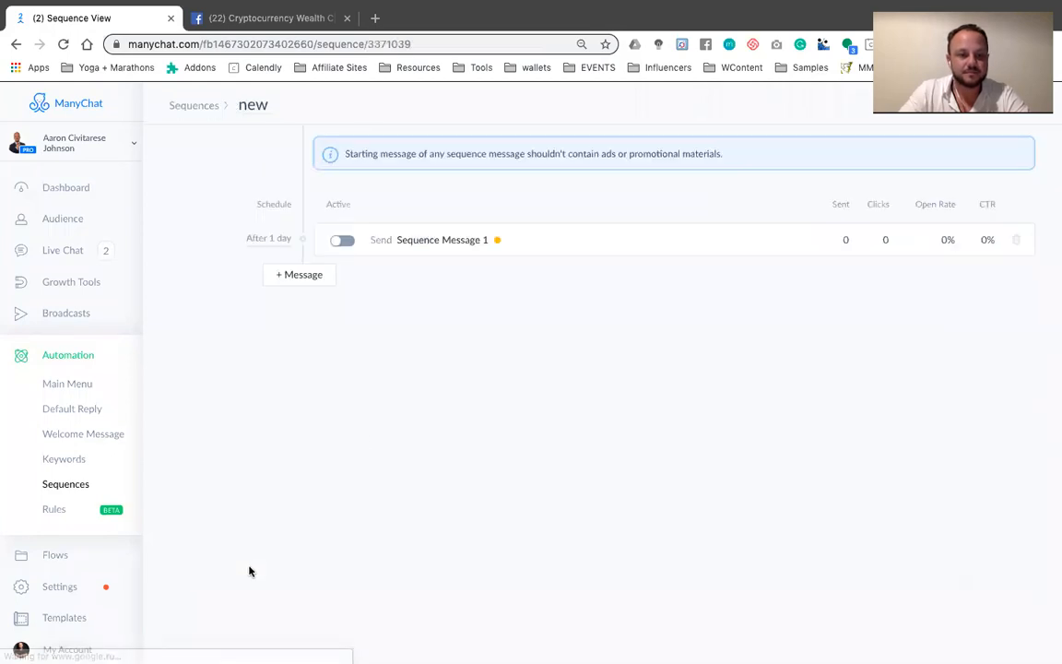
click(346, 242)
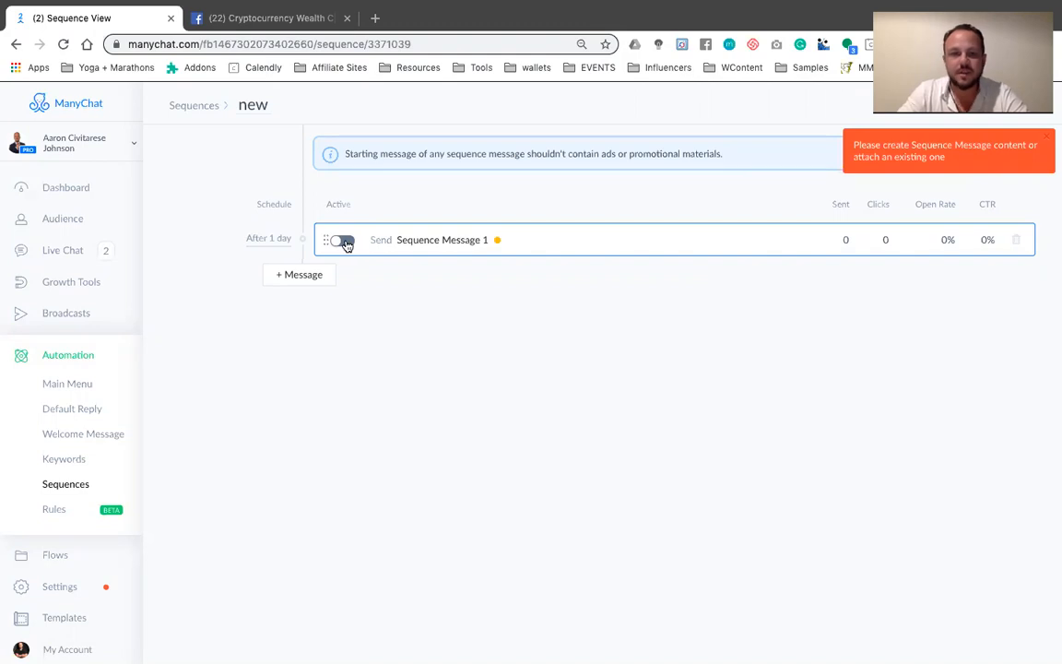
Add a second message to the sequence with a new reply reading "hey see for traiing in 2 days..."
click(305, 275)
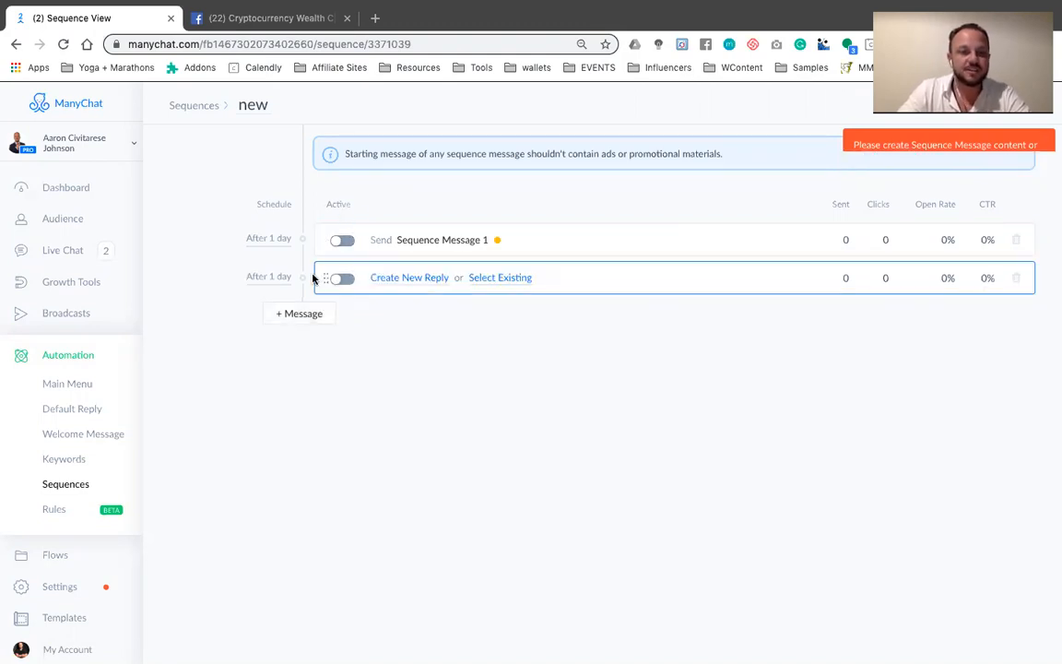
click(412, 279)
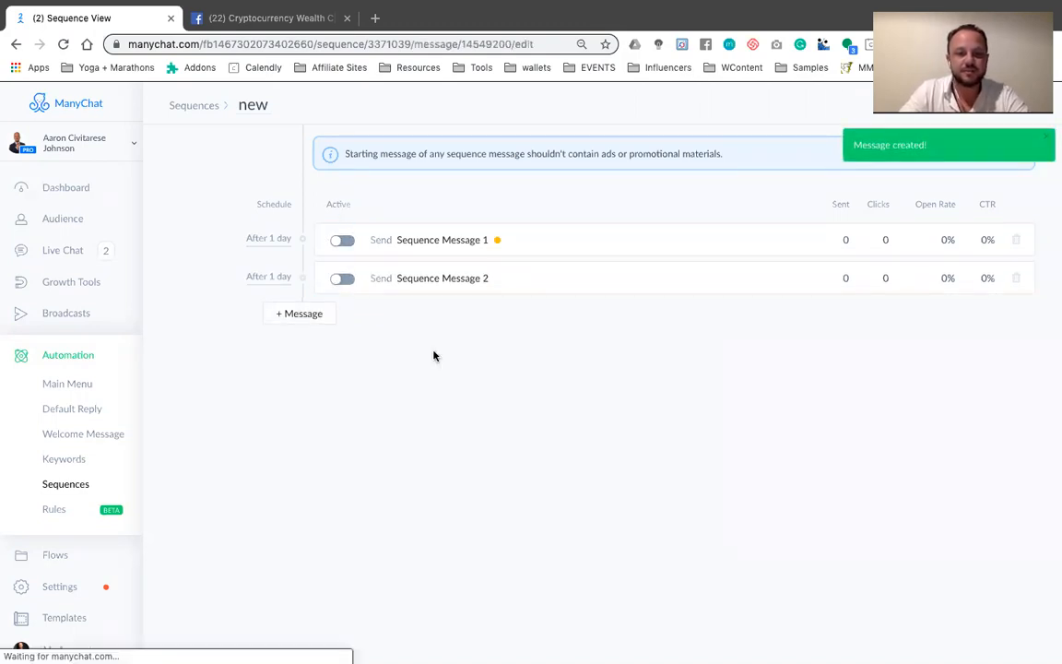
text(hey see for y)
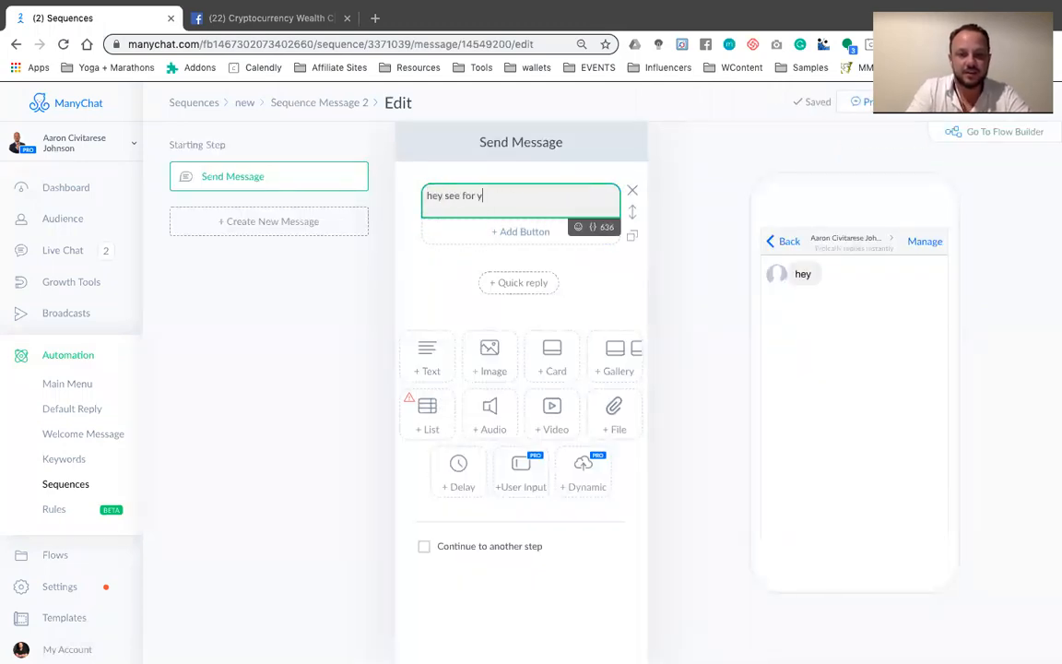
key(BackSpace)
text(tr)
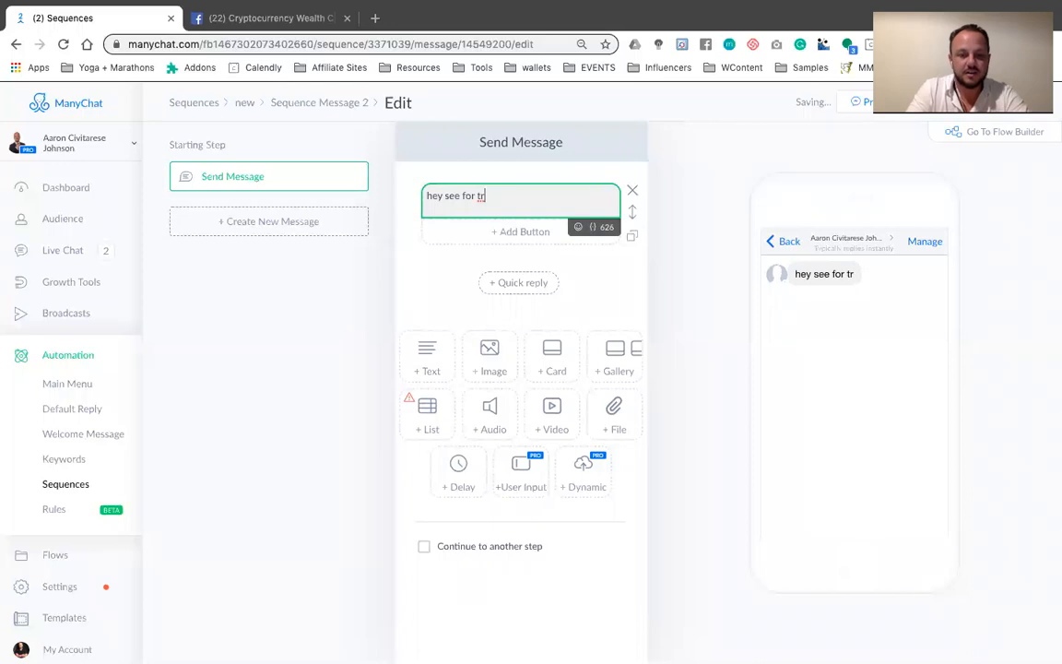
text(aiing in 2 days...)
key(Return)
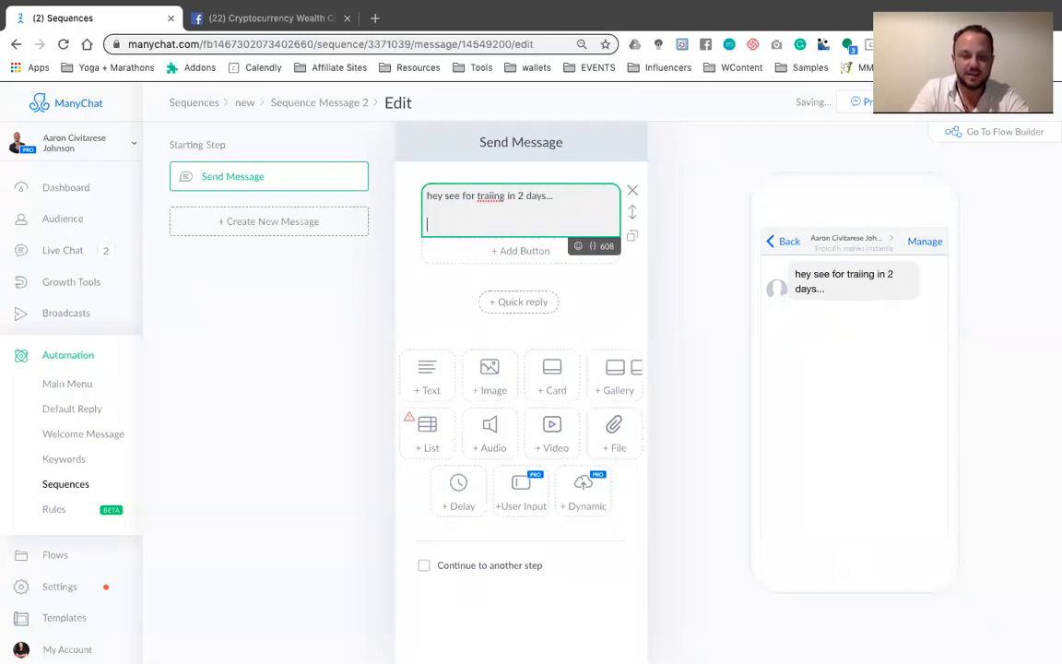
Continue the second message with "until then here is a youtube video i made about burn out." below the first line
text(until then here is a)
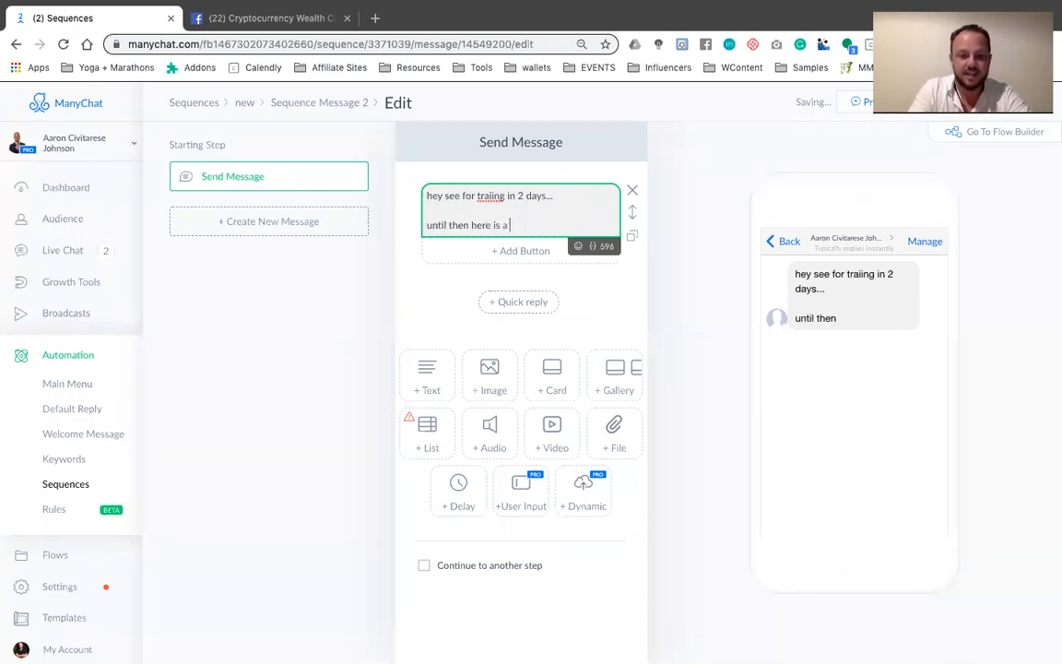
text( youtube )
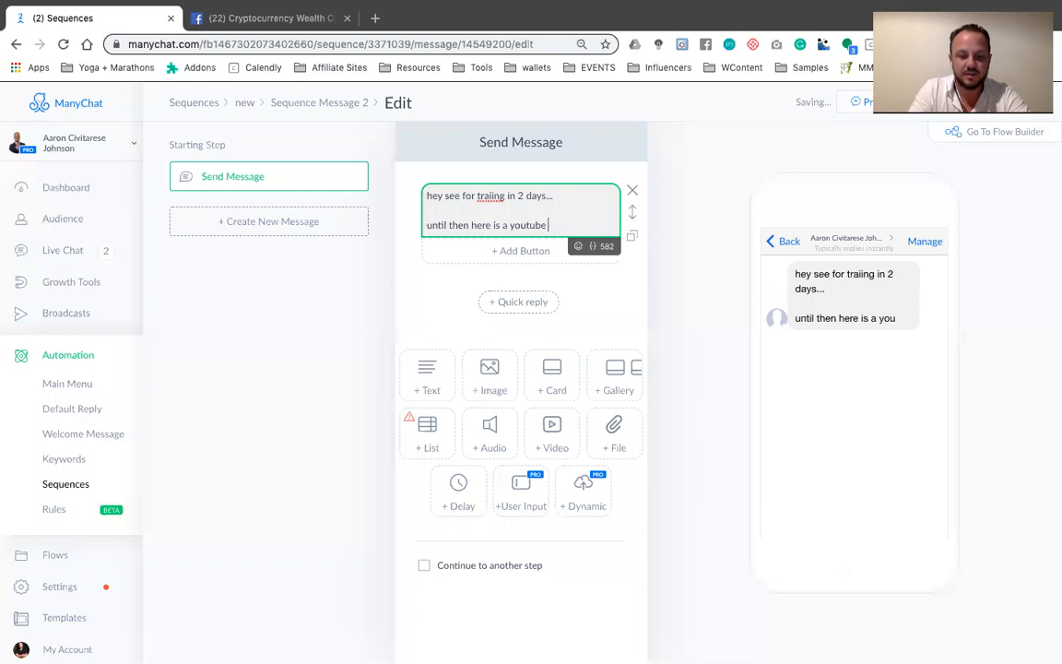
text(video i made about)
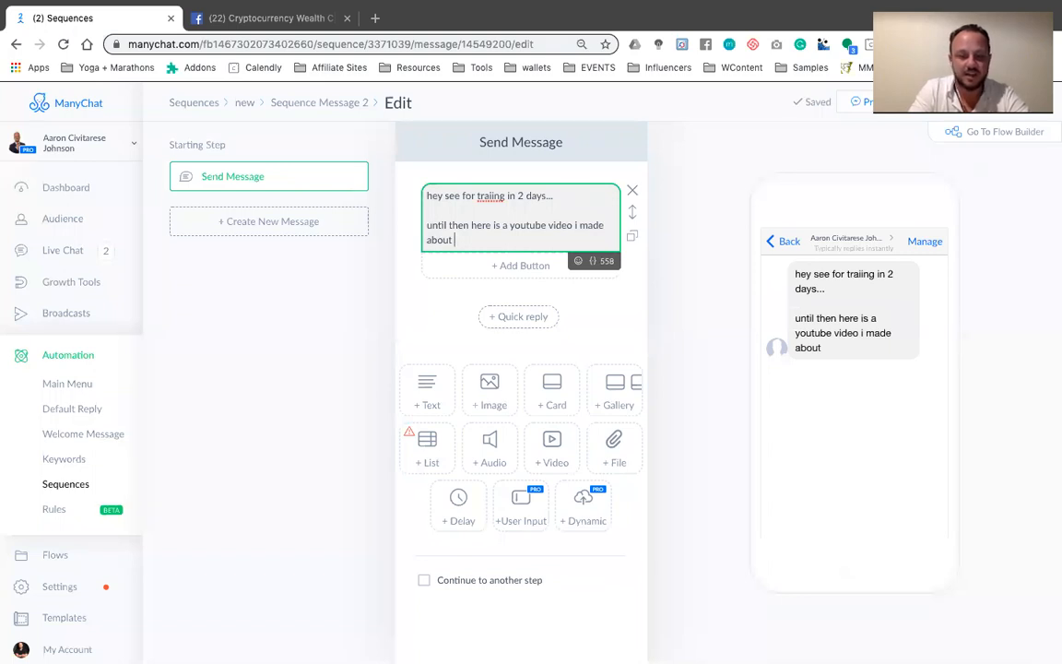
text(burn out.)
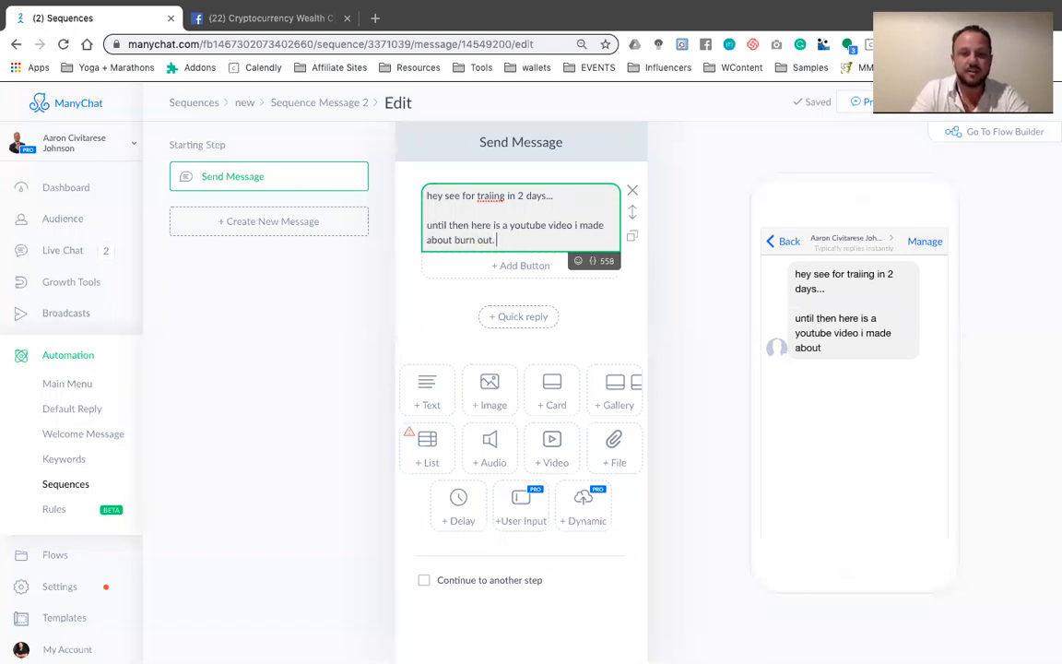
Open YouTube in a new browser tab and close the Cryptocurrency Wealth Club Facebook tab
click(375, 17)
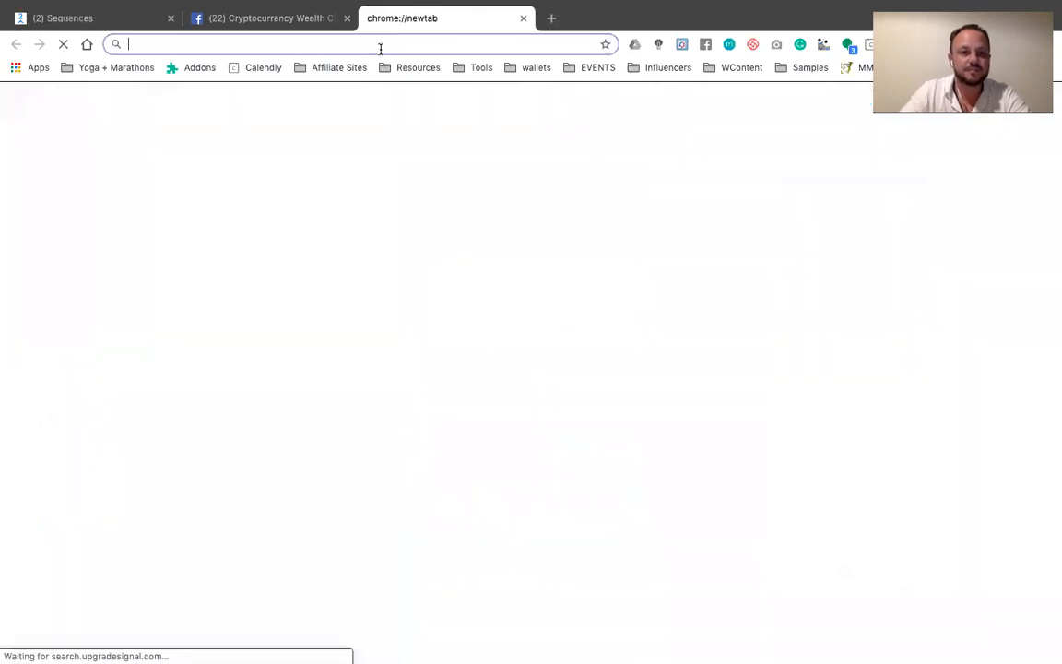
text(you)
key(Return)
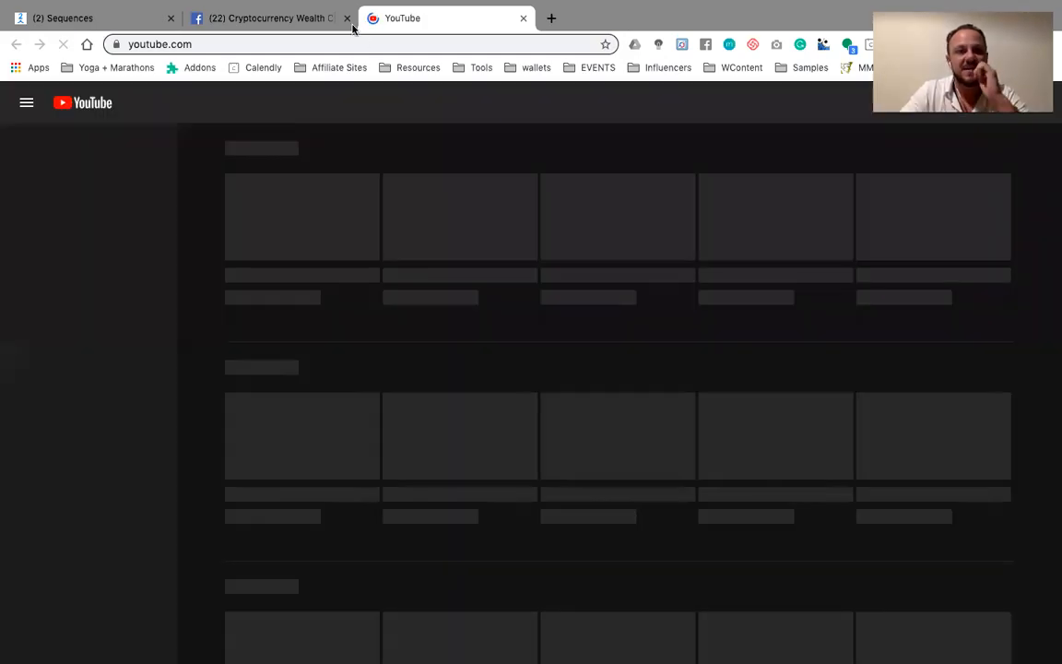
click(348, 19)
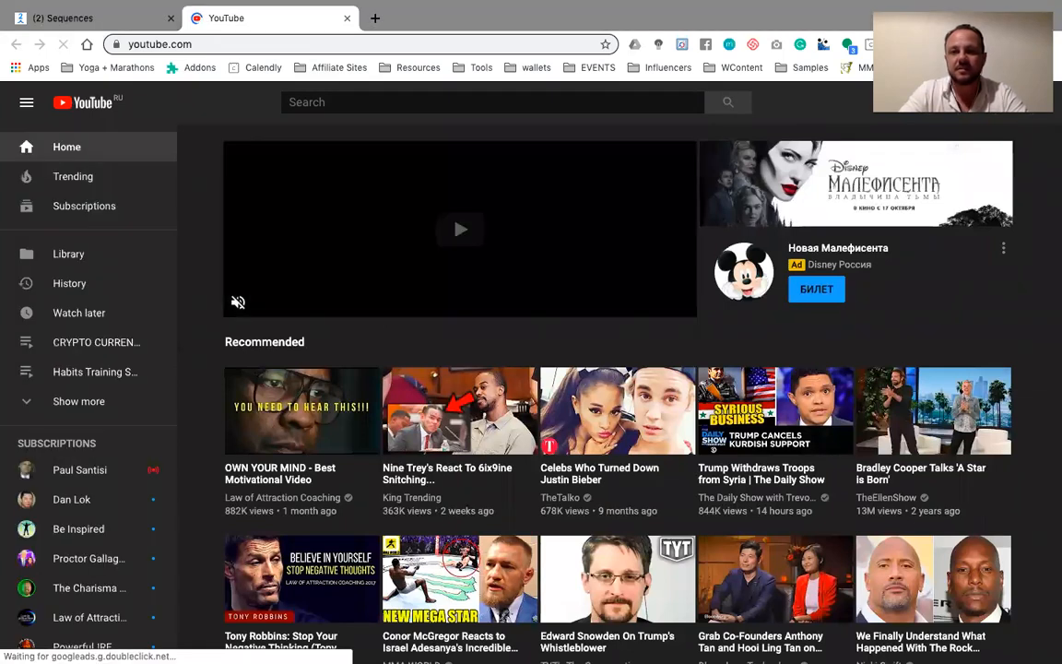
Open the "How to avoid burnout and stay on track with your online business" video from your own channel and copy its address
click(1033, 102)
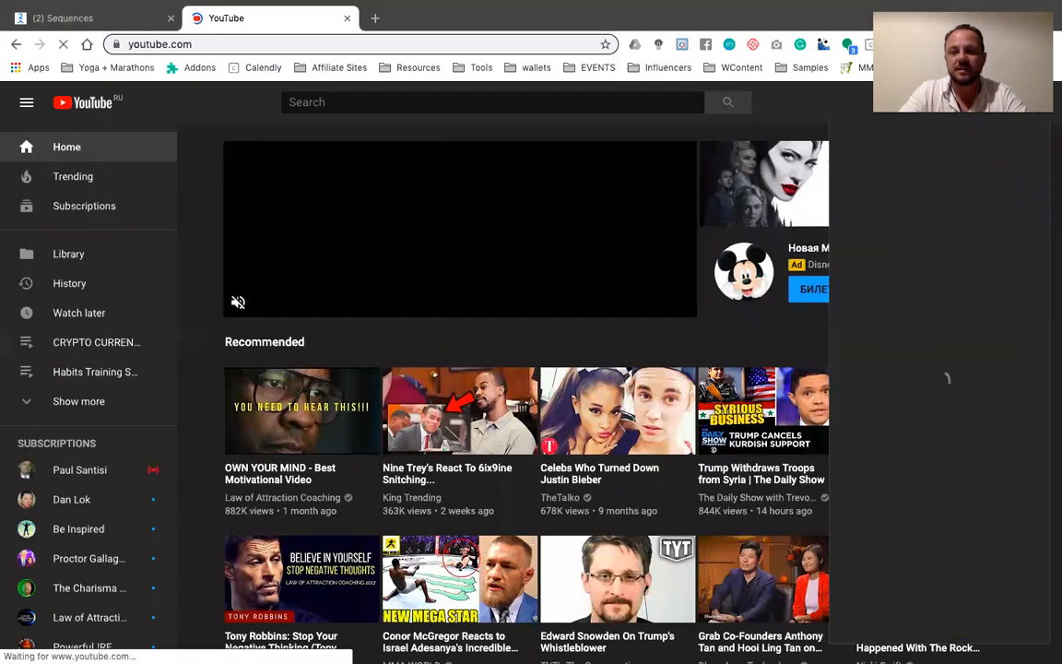
click(919, 218)
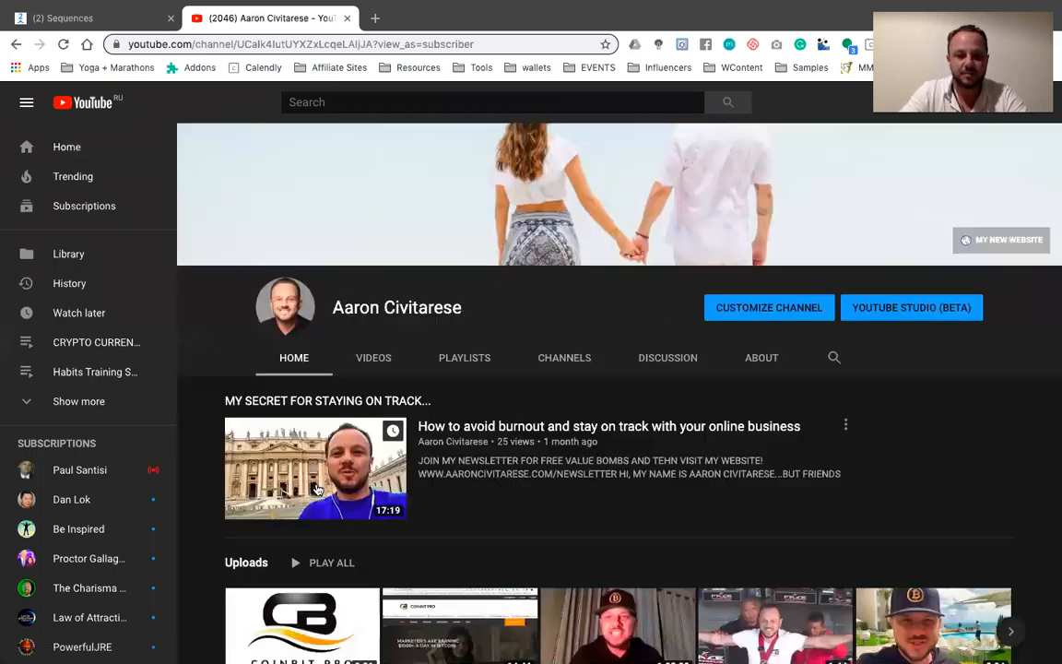
click(316, 489)
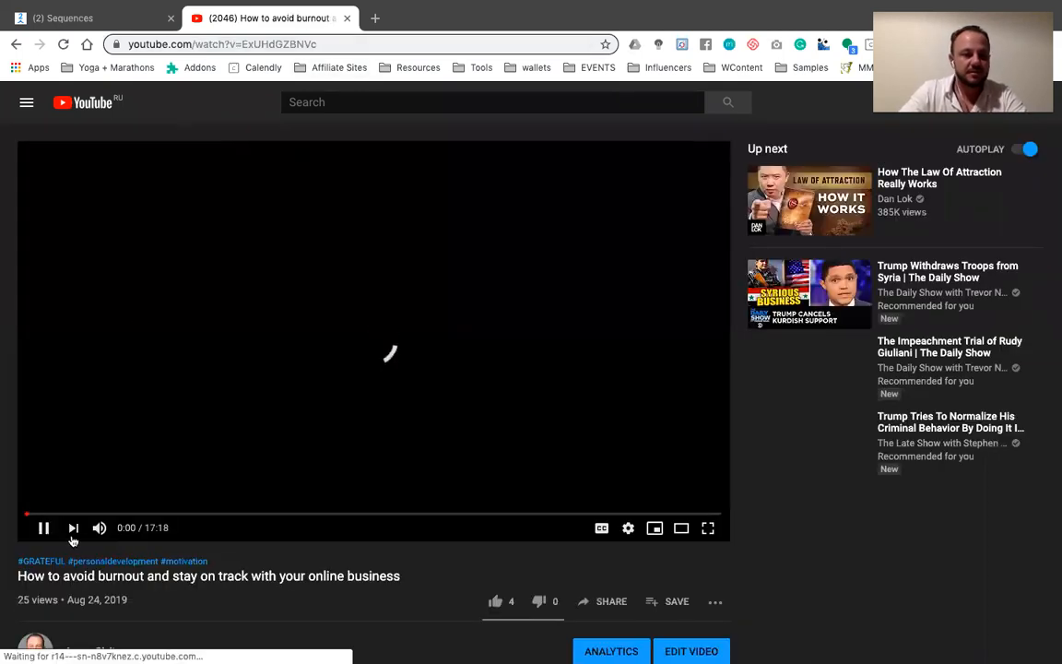
click(289, 44)
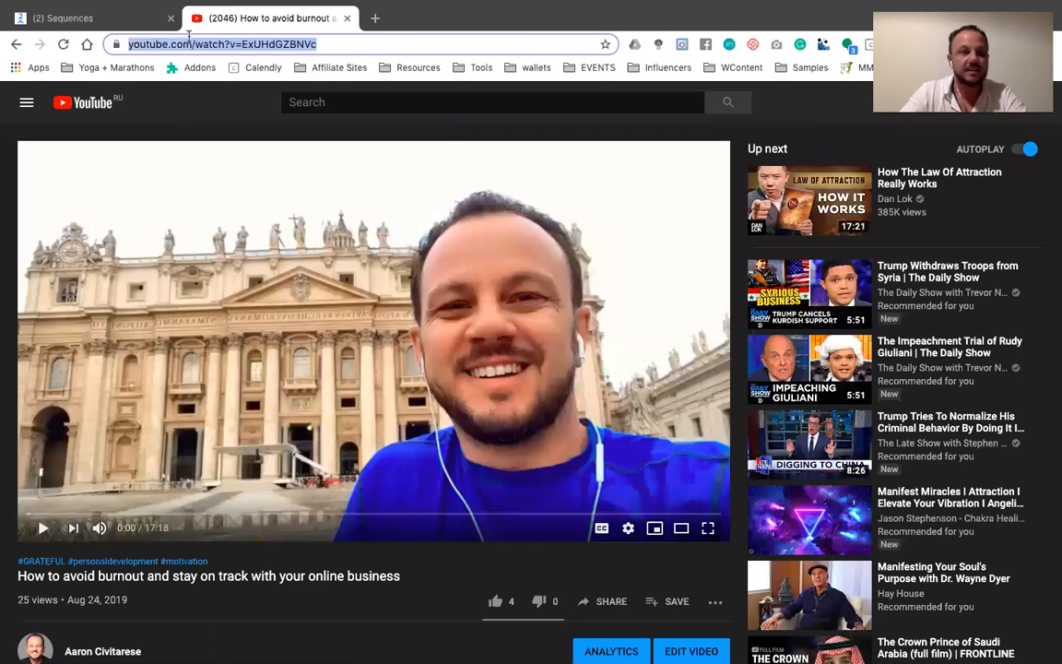
In the ManyChat tab, title Sequence Message 2's new button "watch here" and make it open the copied YouTube address
click(116, 16)
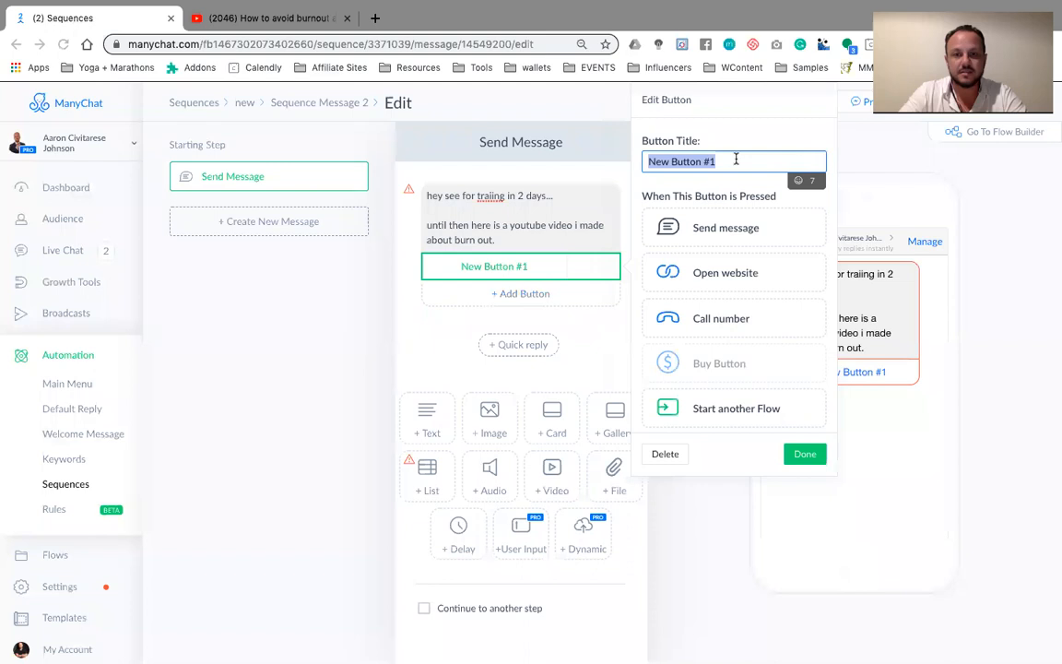
text(watch here)
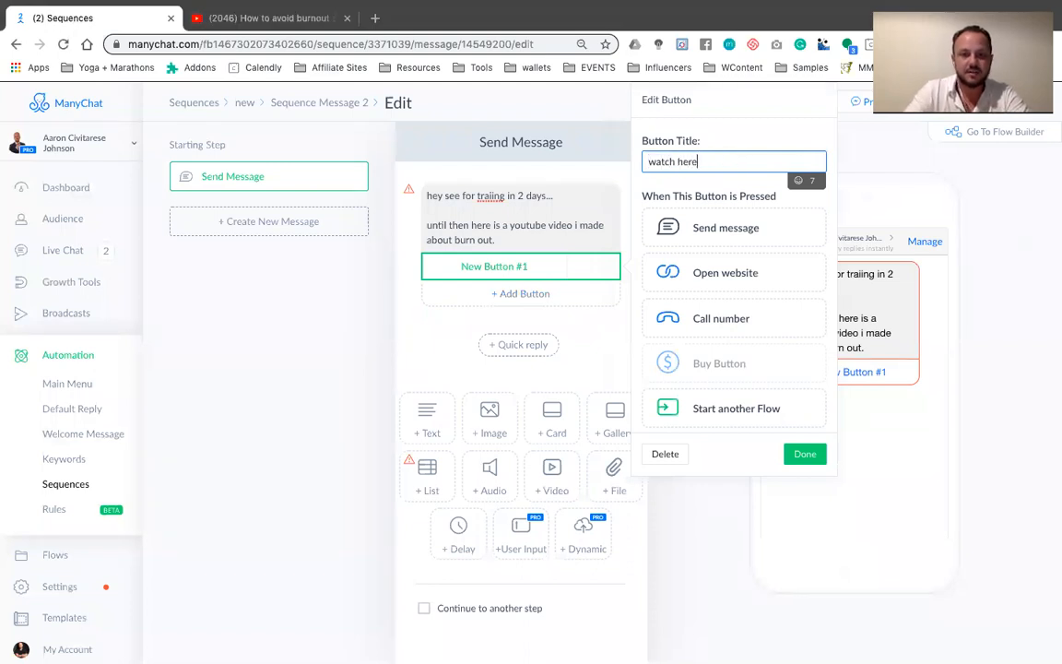
click(726, 272)
click(743, 298)
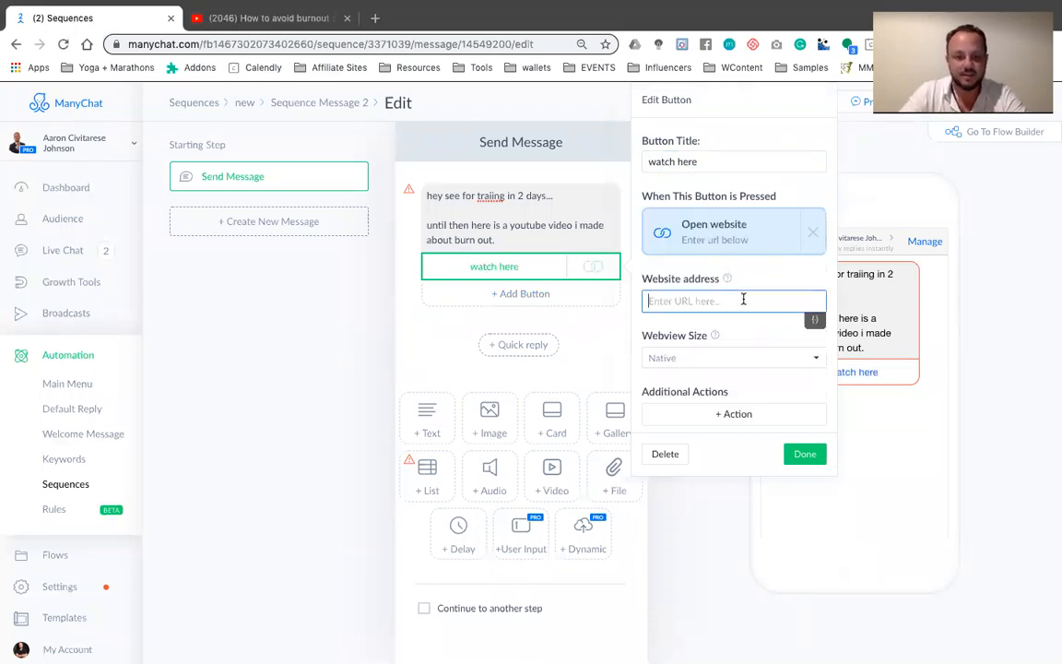
text(https://www.youtube.com/watch?v=ExUlJdGZBNc)
click(802, 453)
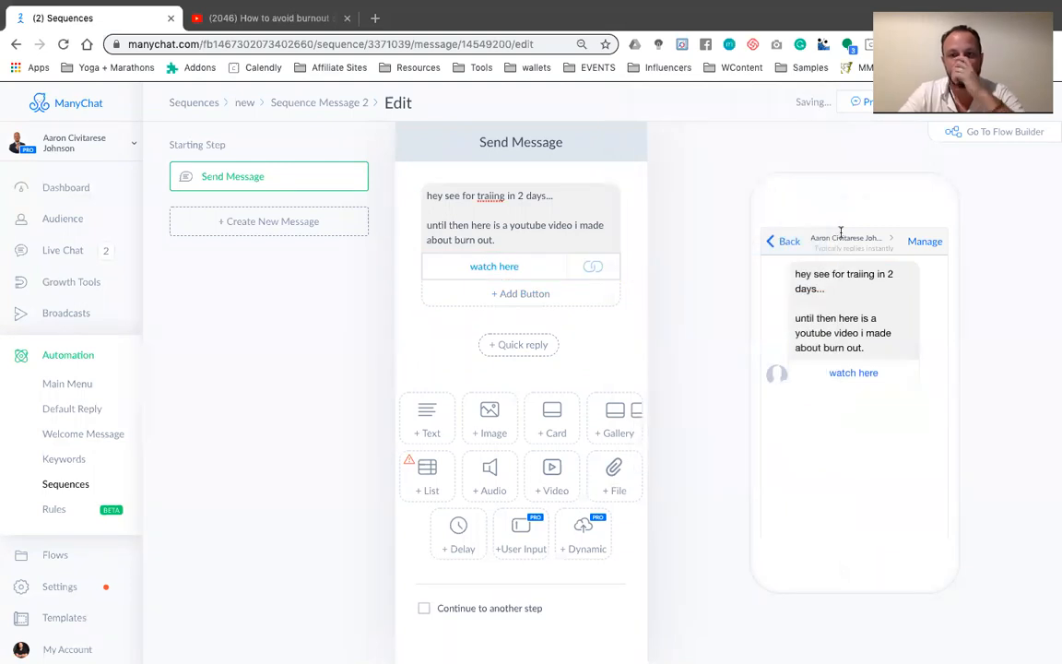
Publish Sequence Message 2 and return to the "new" sequence
click(964, 102)
click(993, 132)
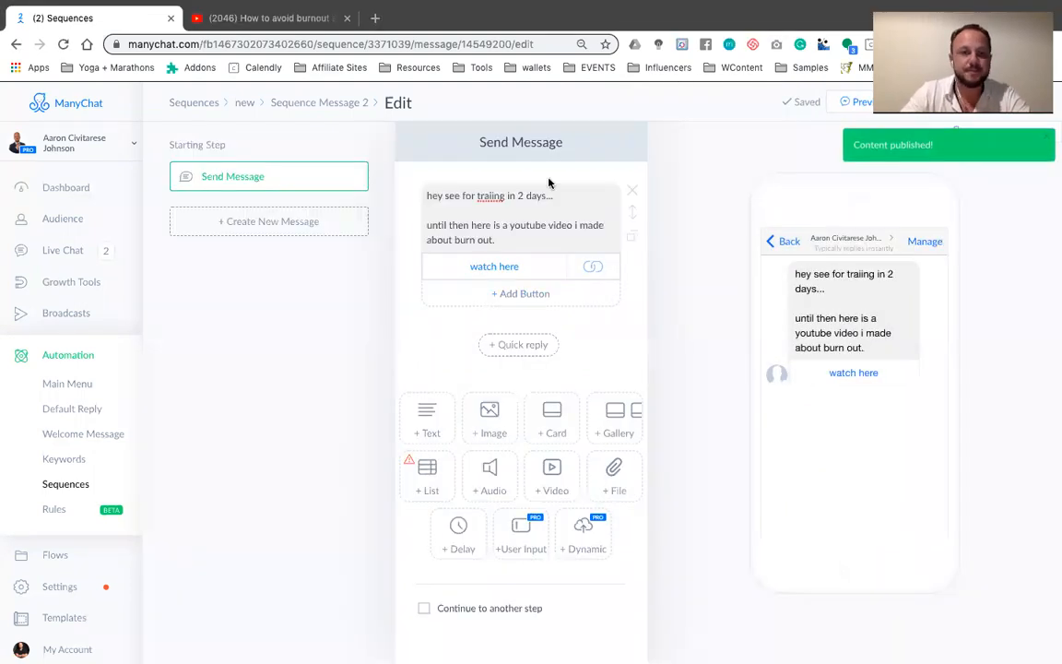
click(245, 104)
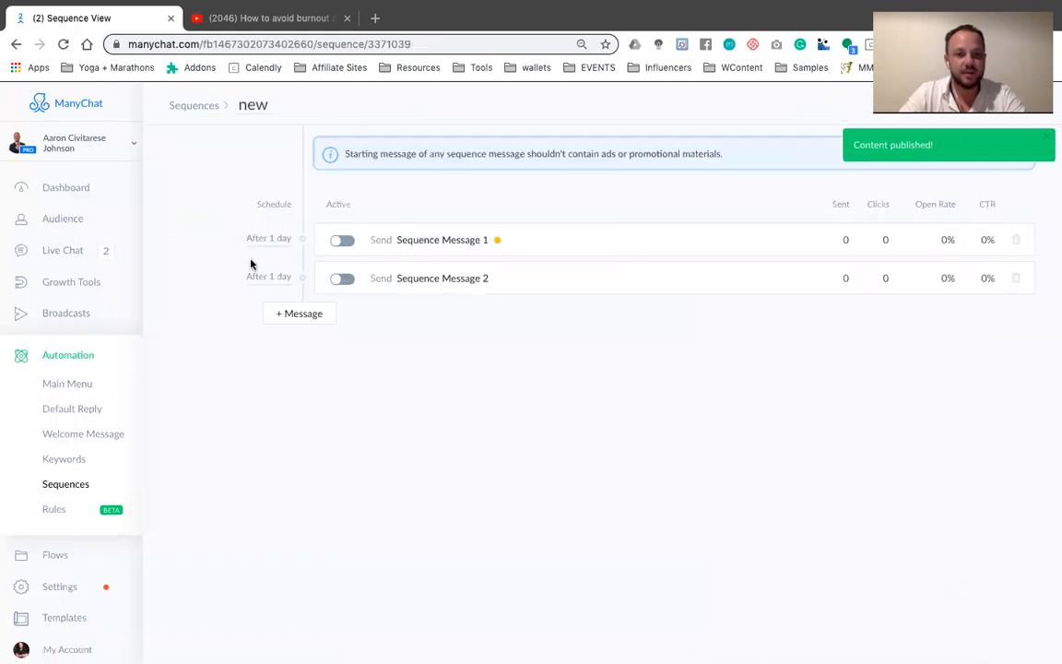
Add a third message to the sequence reading "see you tomoroow", followed by a blank line
click(294, 320)
click(392, 317)
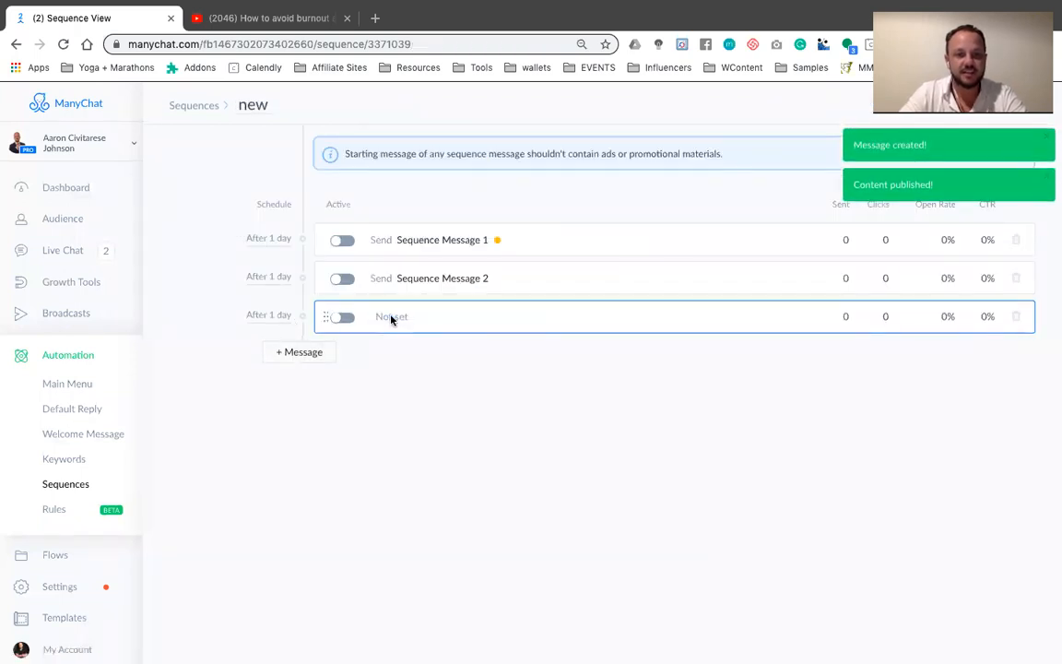
click(476, 191)
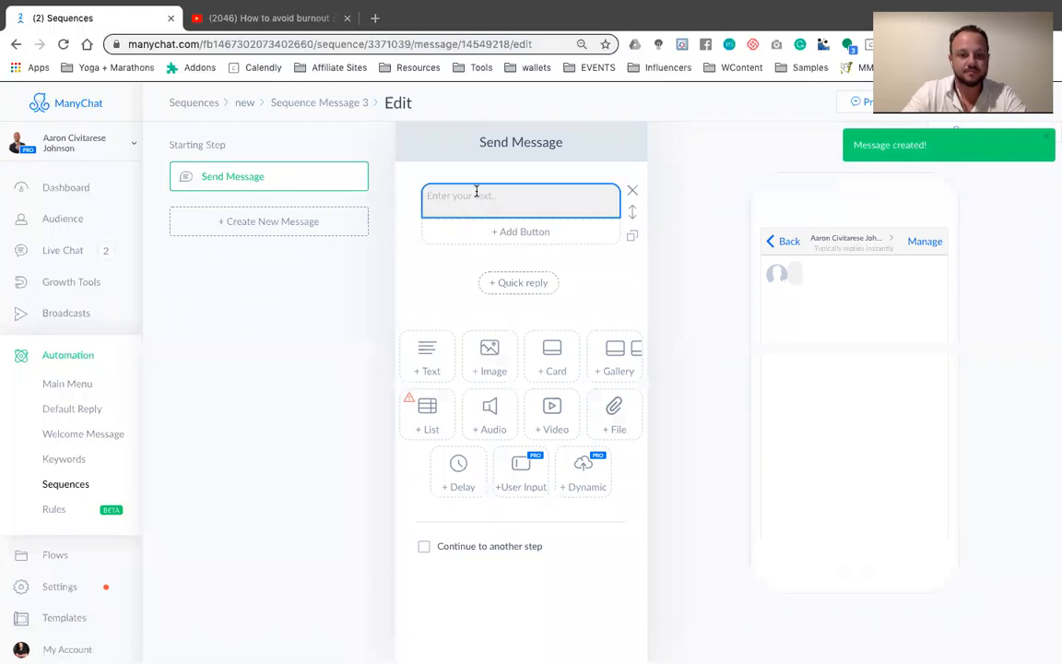
text(see you tomoroow)
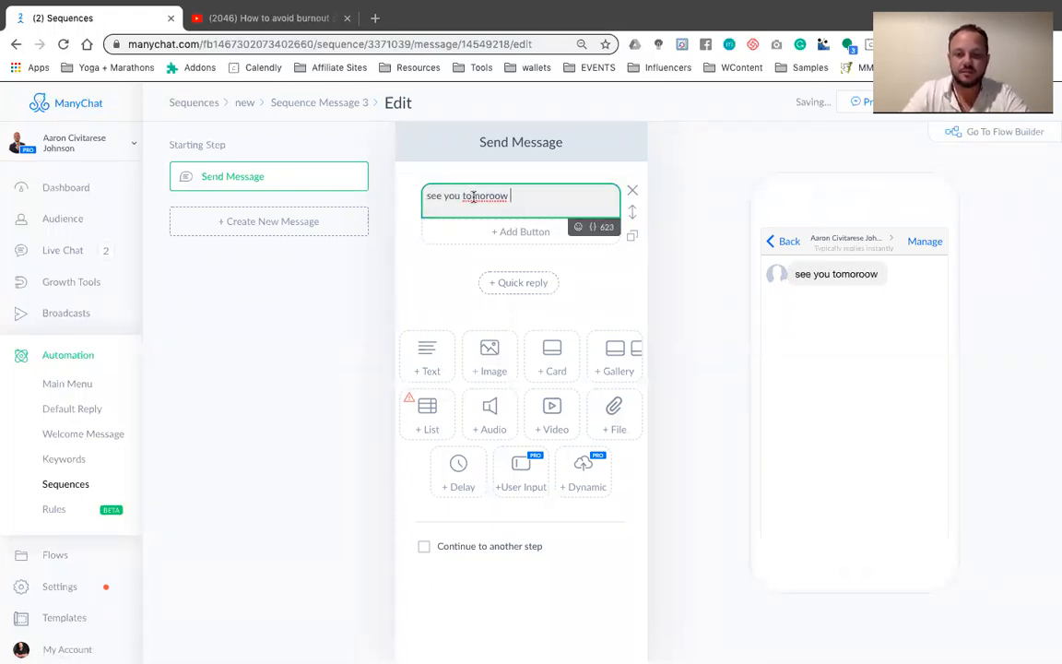
key(Return)
key(Return)
Continue the third message with the line: here is the "get ready for tomorrow video"
text(here is the "get re)
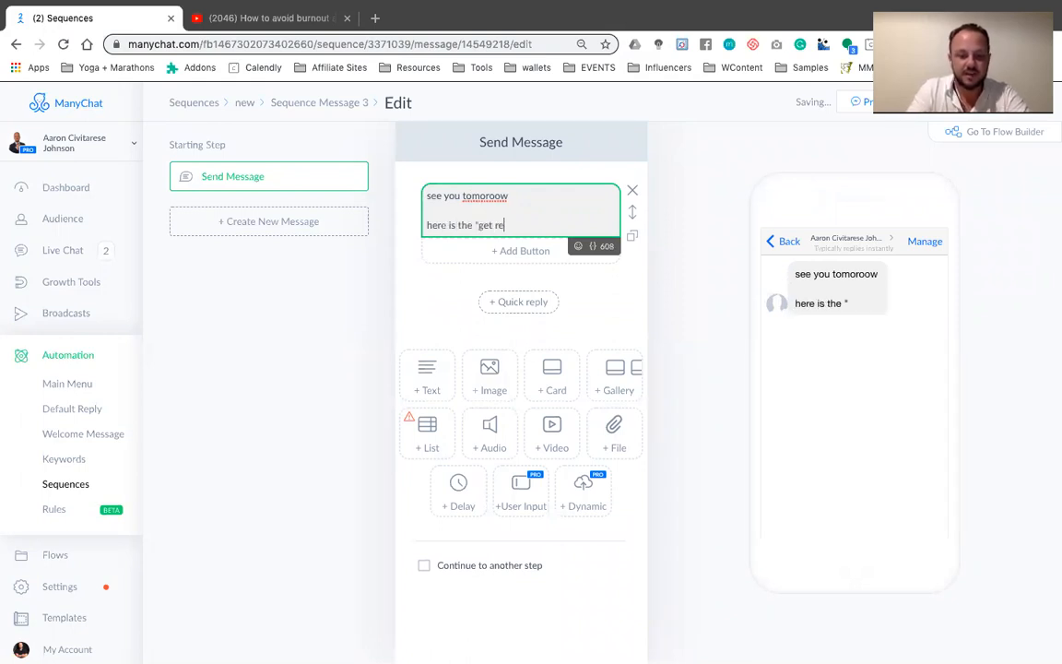
text(ady for tom)
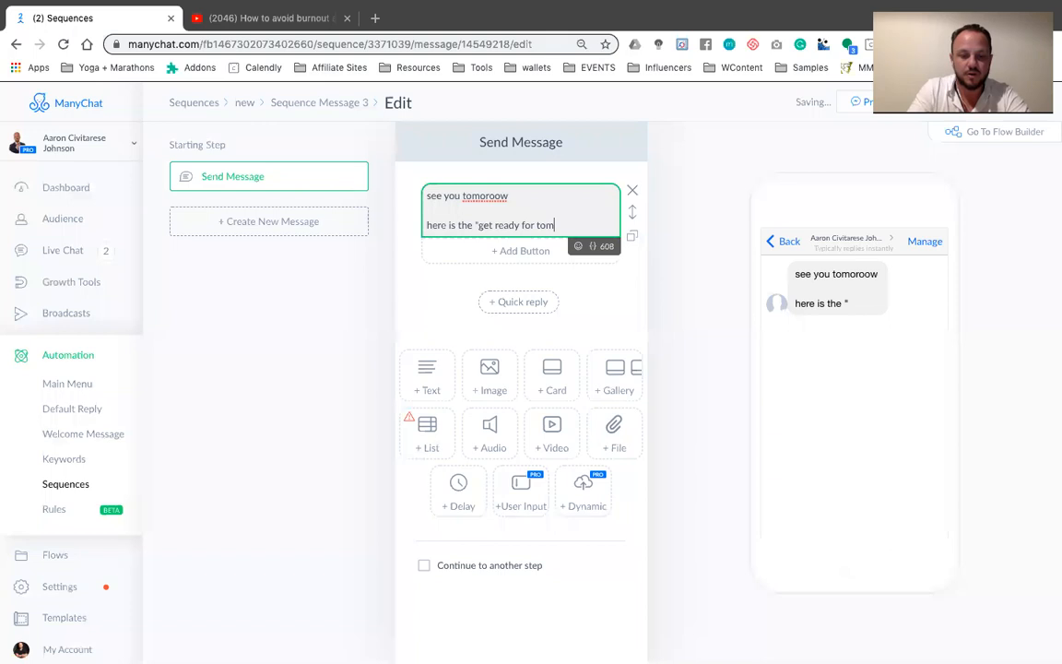
text(orrow video")
Add a button to the third message and set its action to open a website
click(506, 251)
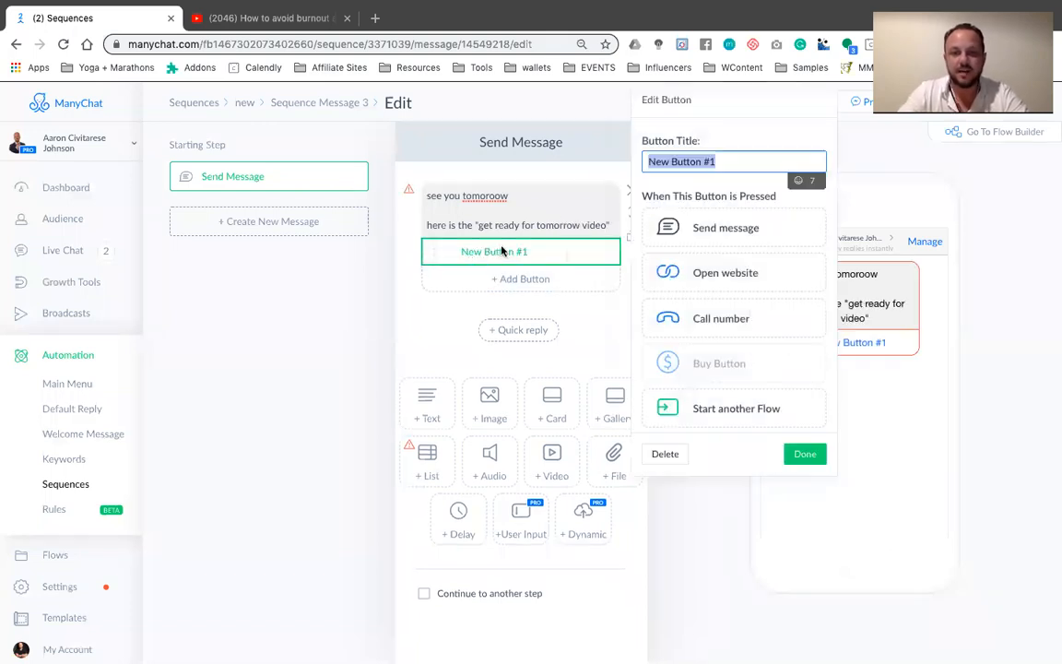
click(564, 223)
click(519, 249)
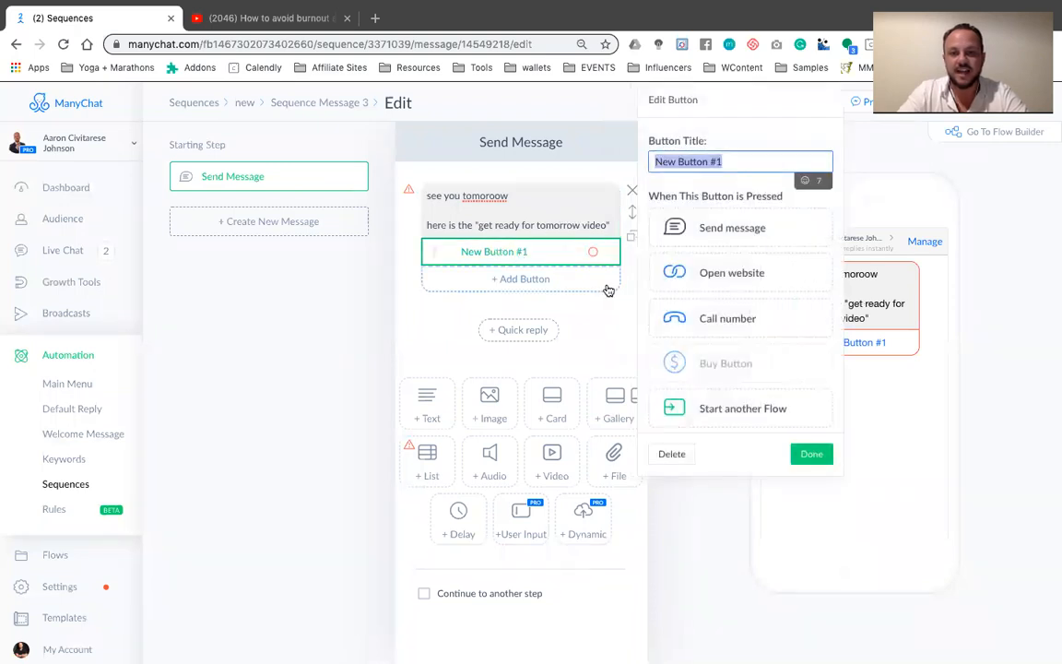
click(711, 275)
click(711, 300)
text(www.comehting.com)
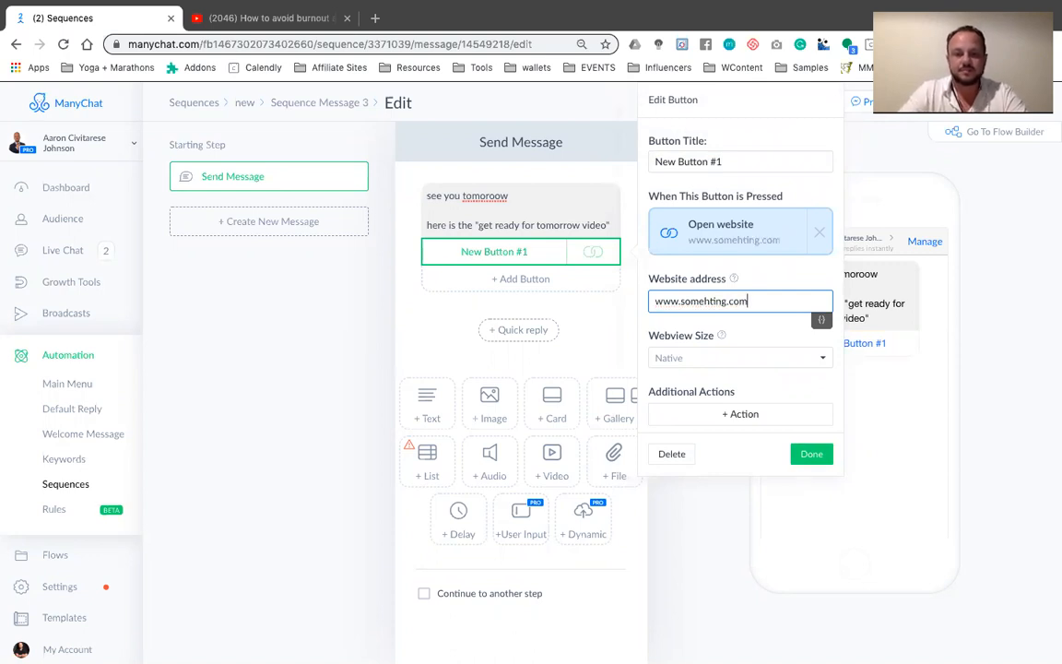
drag(747, 301, 650, 307)
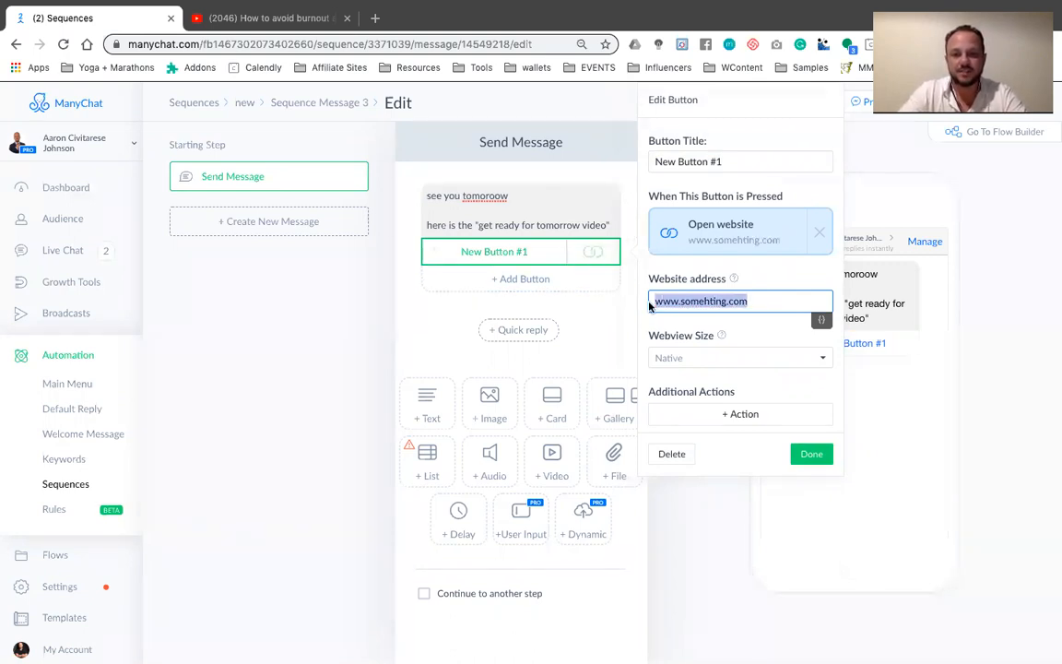
key(BackSpace)
Replace the third message's last line with "until then go check out my linked in."
click(604, 221)
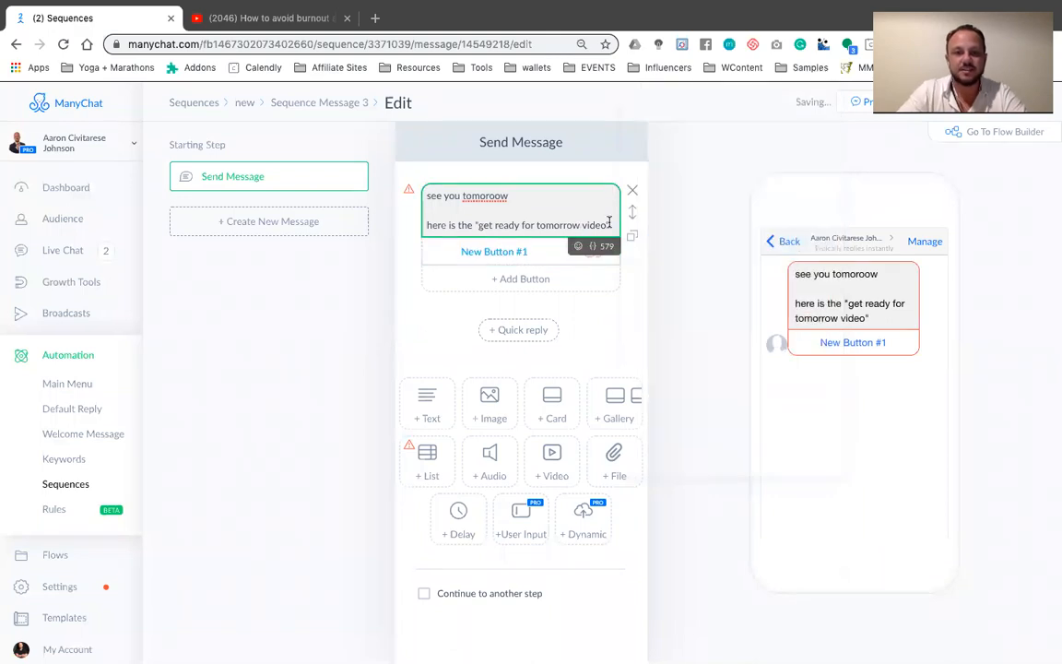
drag(598, 224, 429, 224)
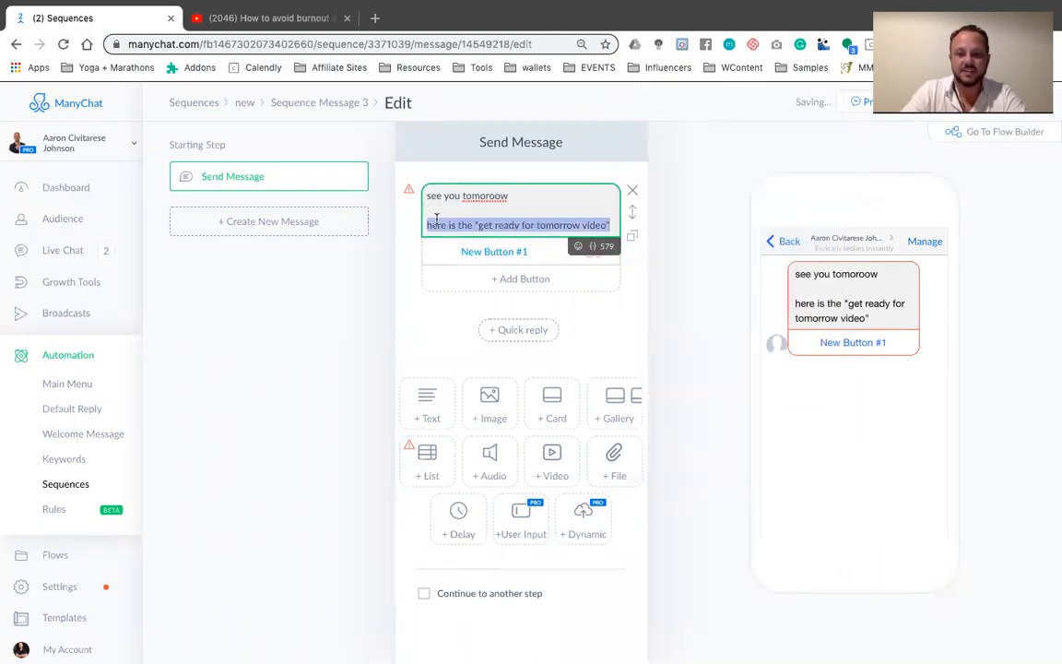
key(BackSpace)
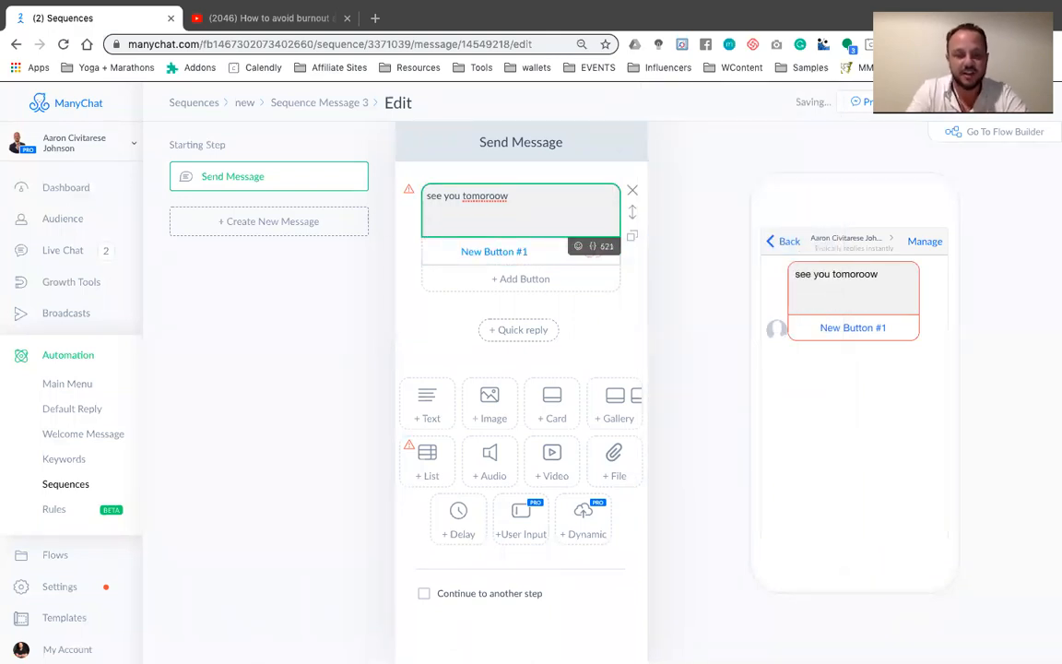
text(until then )
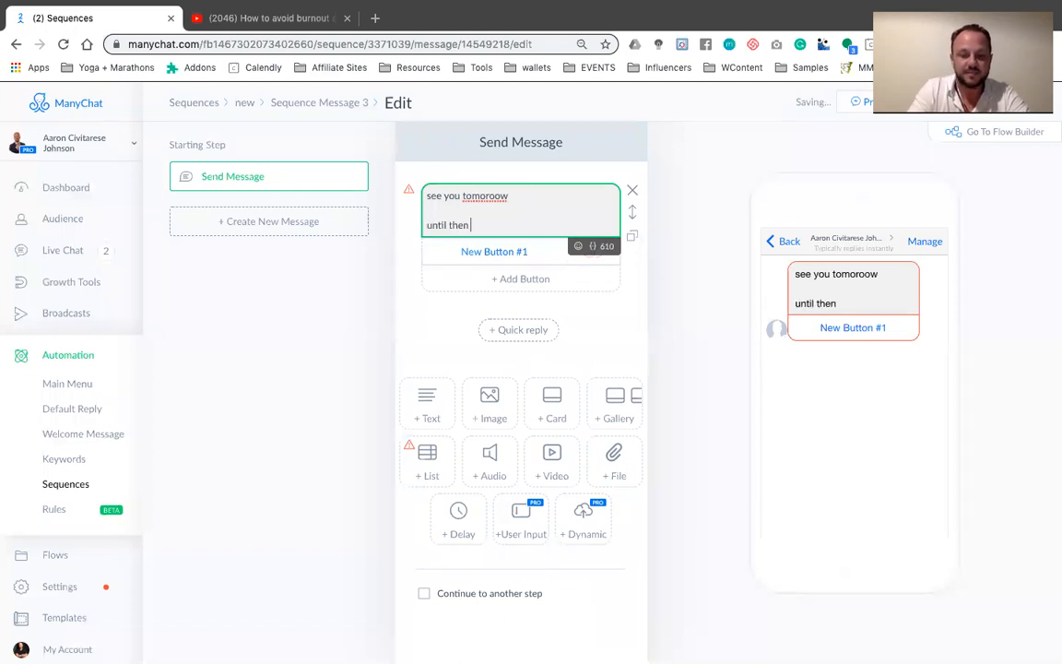
text(go check)
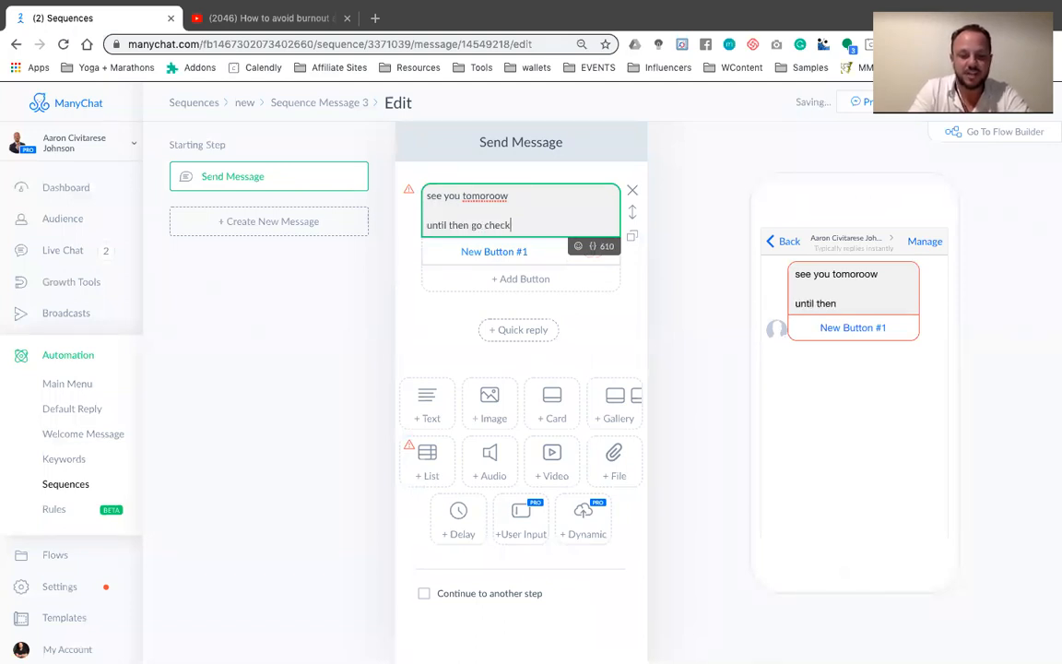
text( out my linked )
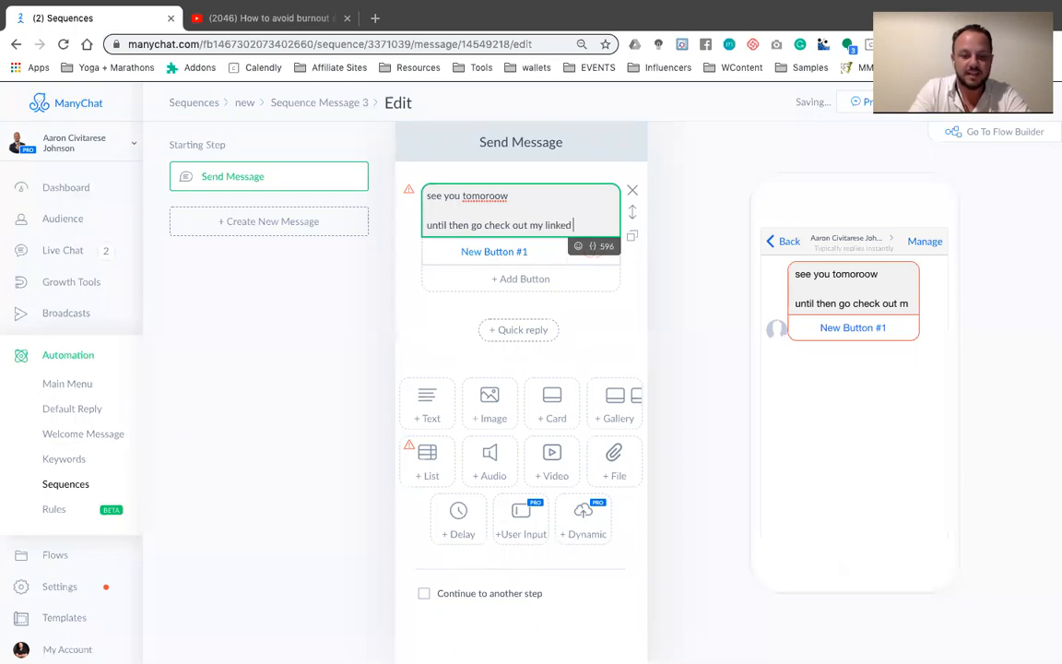
text(in.)
Title the third message's button "go to linked in"
click(494, 251)
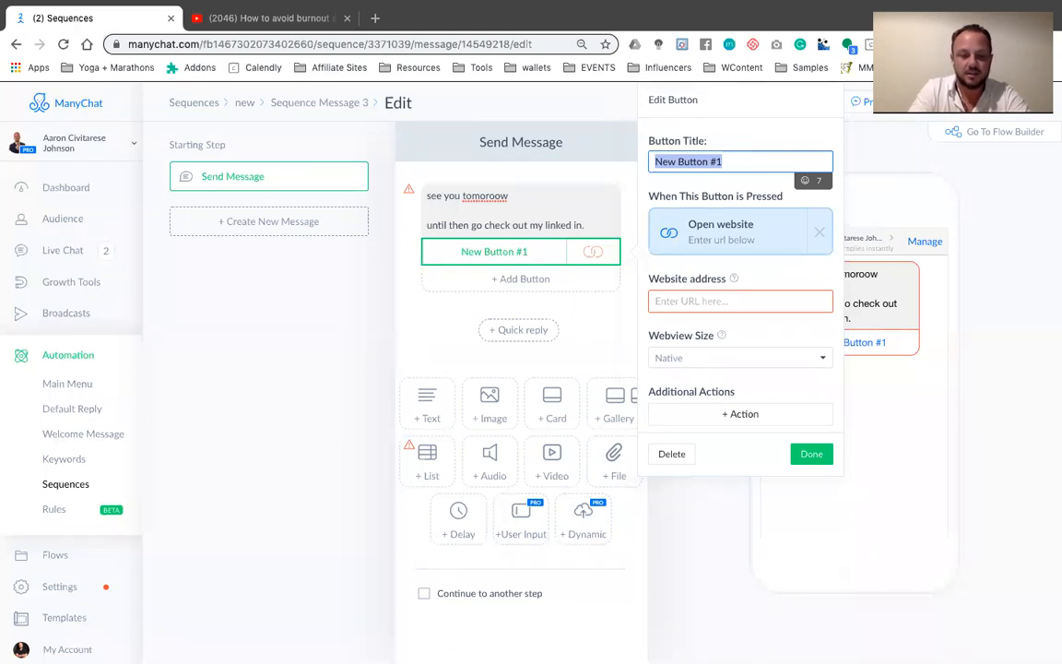
text(go to linked in)
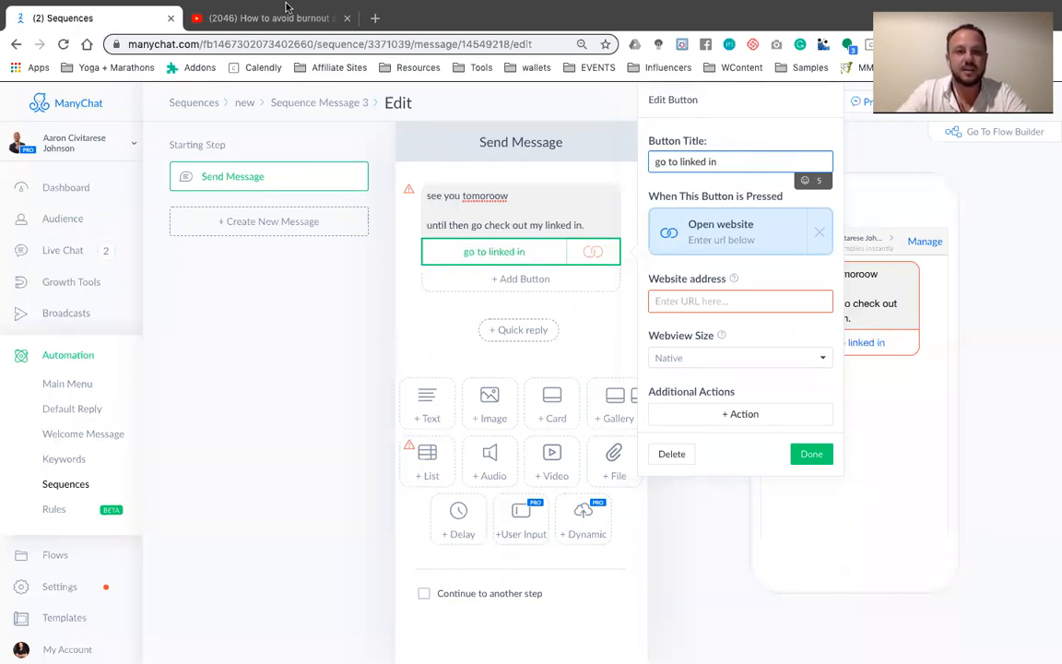
Try to open linkedin.com in the YouTube tab, and close that tab
click(269, 18)
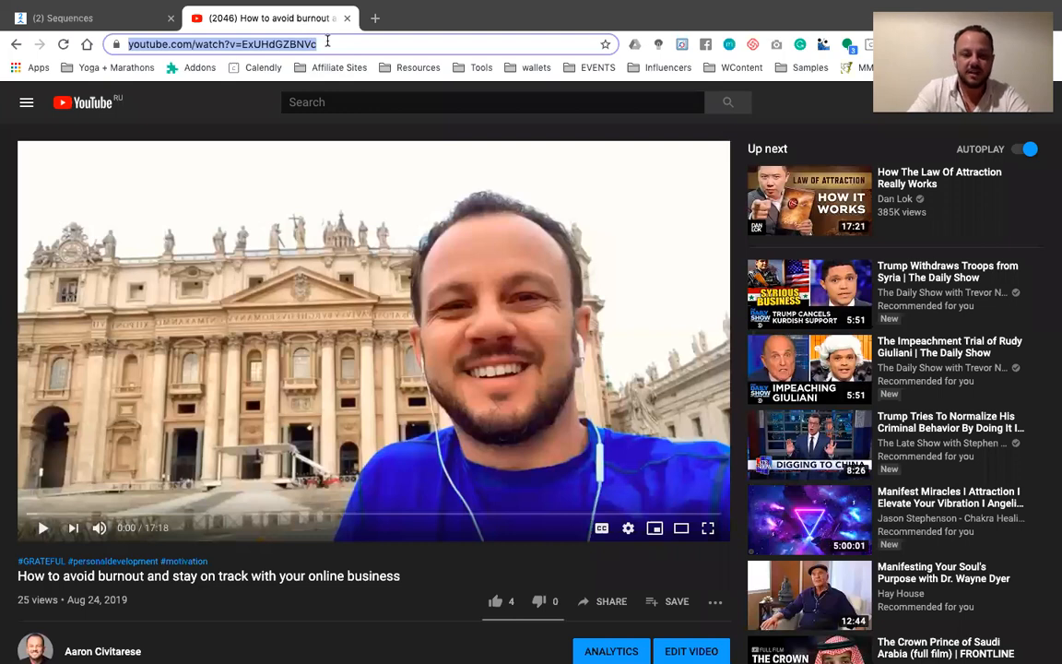
text(linkedin.com)
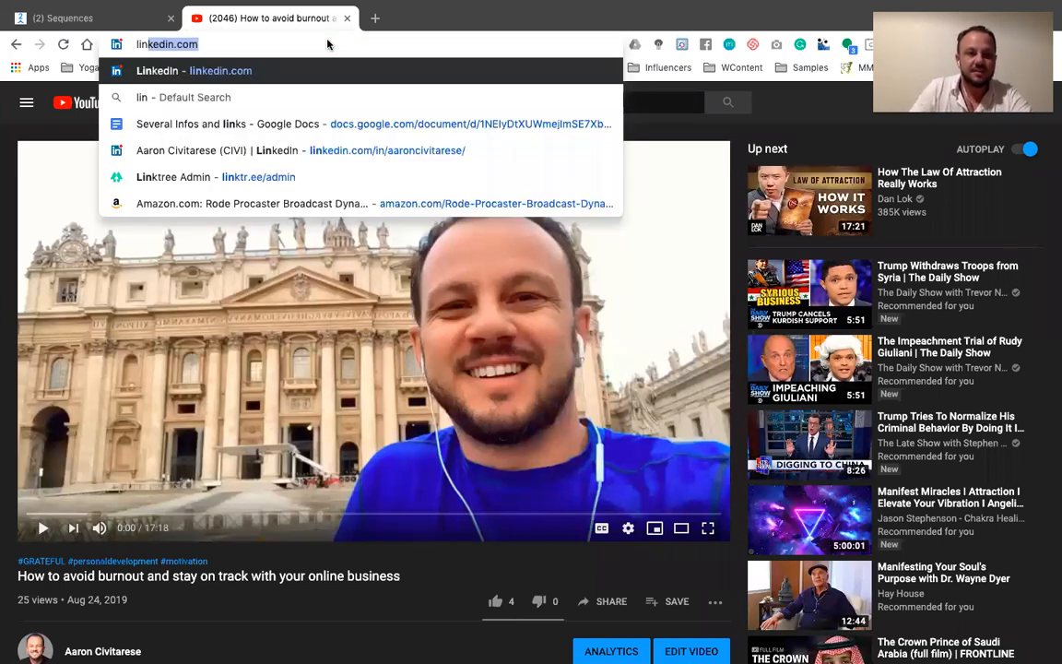
key(Return)
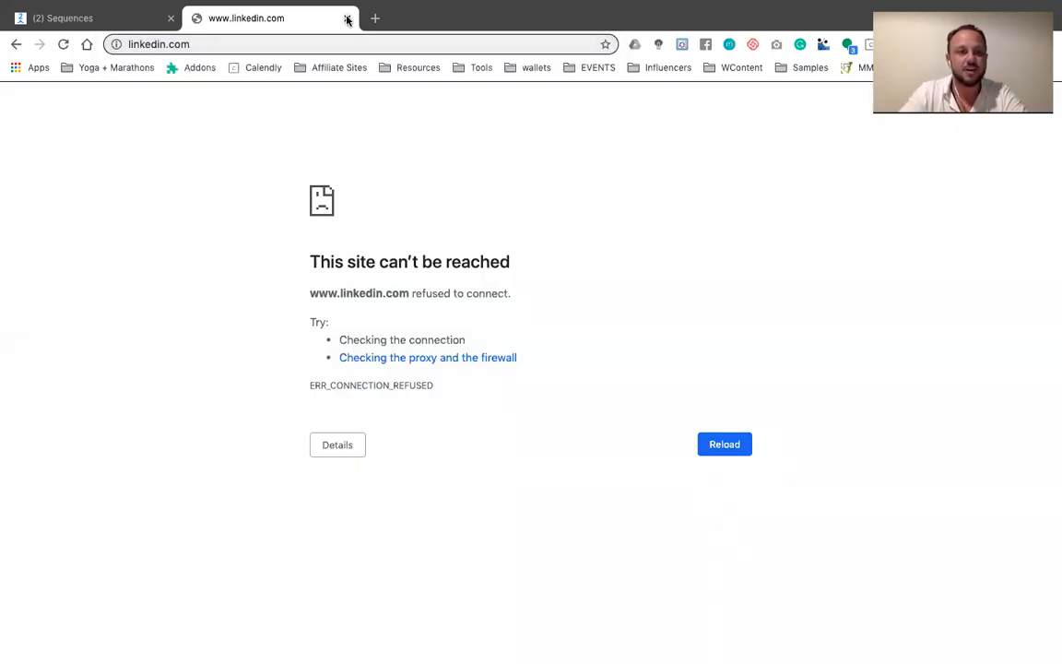
click(347, 18)
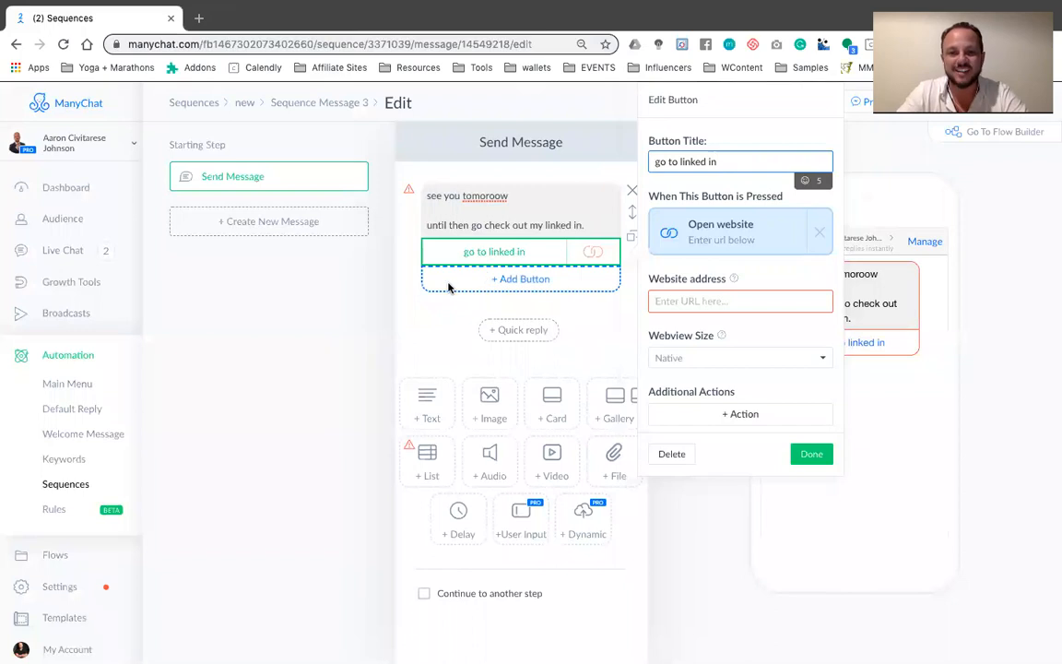
click(684, 296)
text(www.)
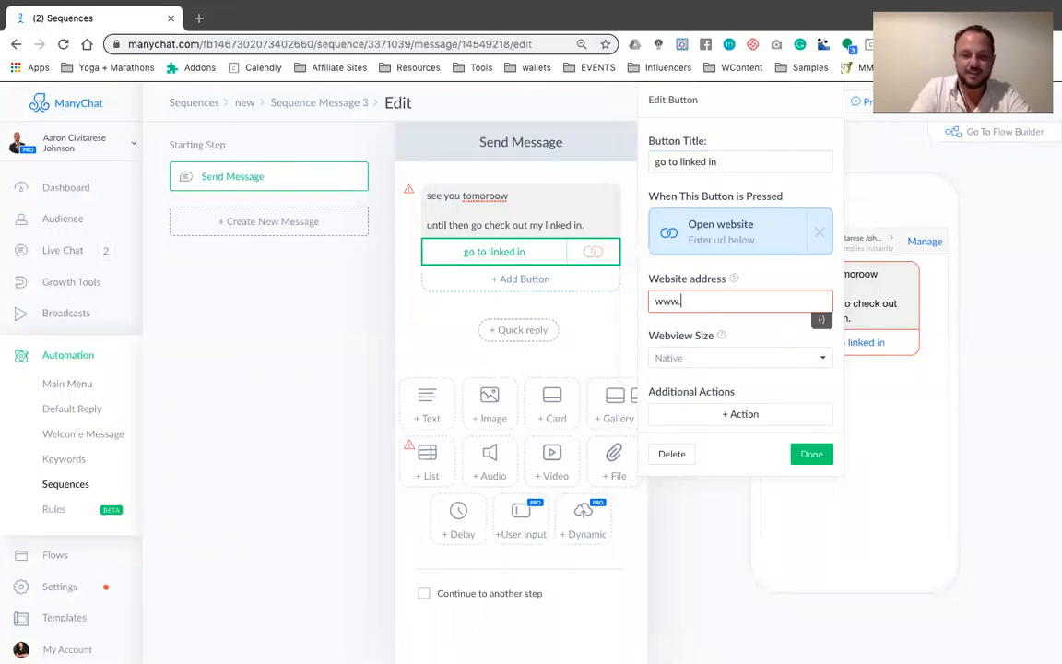
text(linked.com/civi)
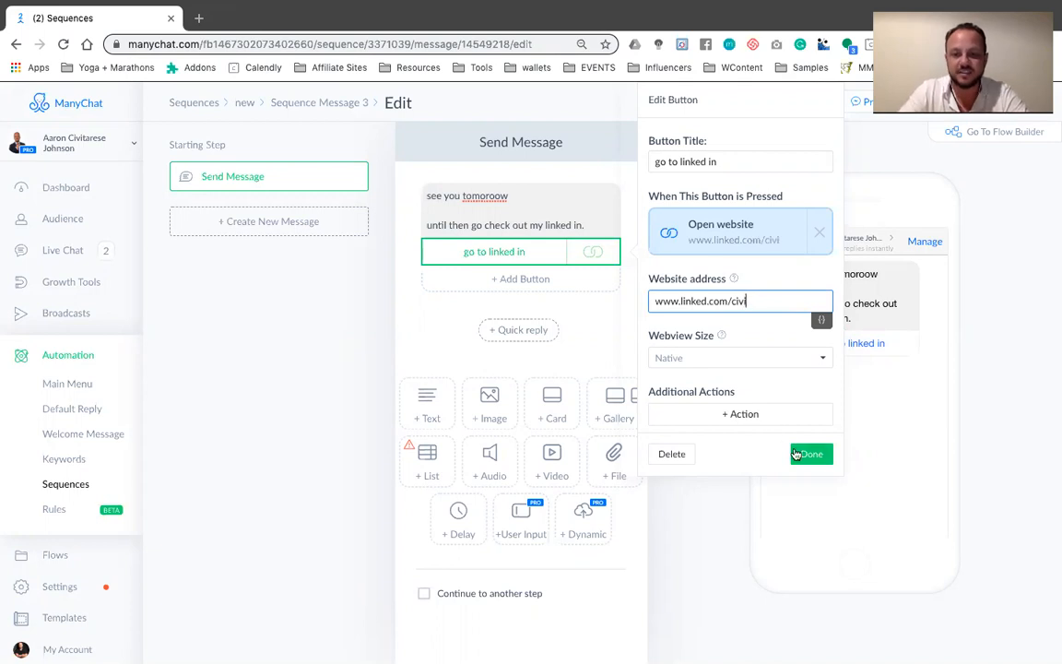
click(810, 454)
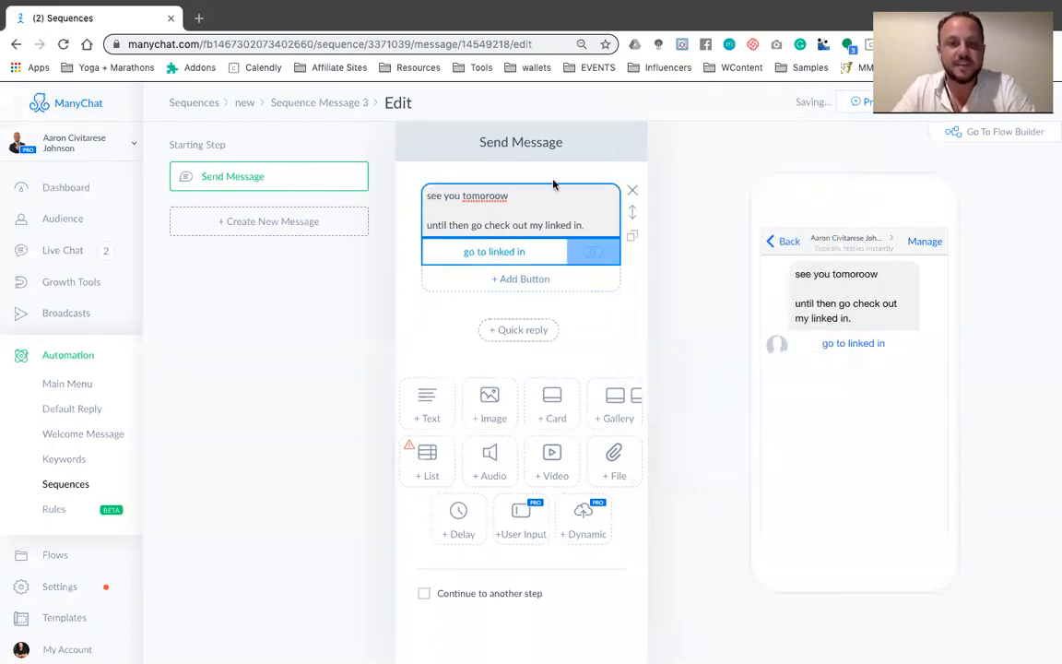
click(245, 104)
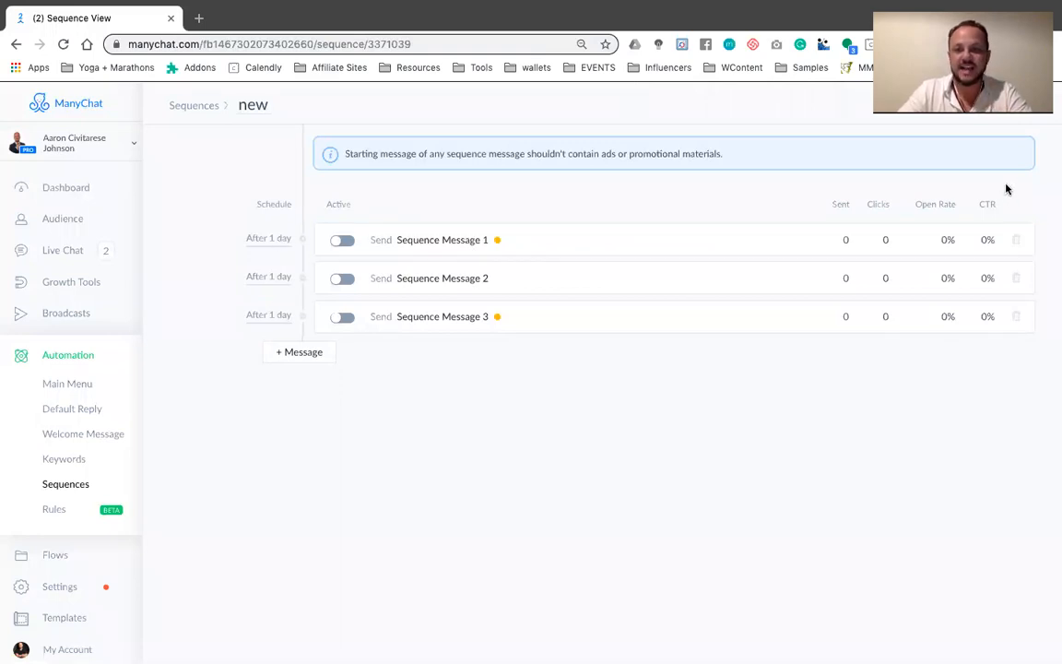
click(342, 240)
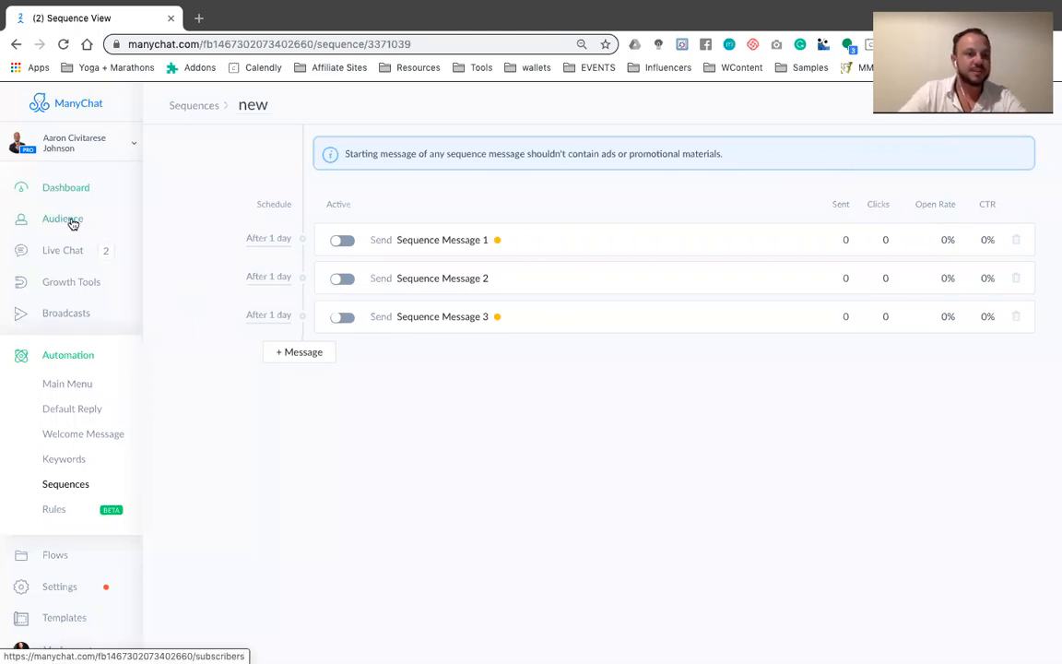
Open the TRAINING growth tool and set it to add subscribers to the "new" sequence
click(66, 277)
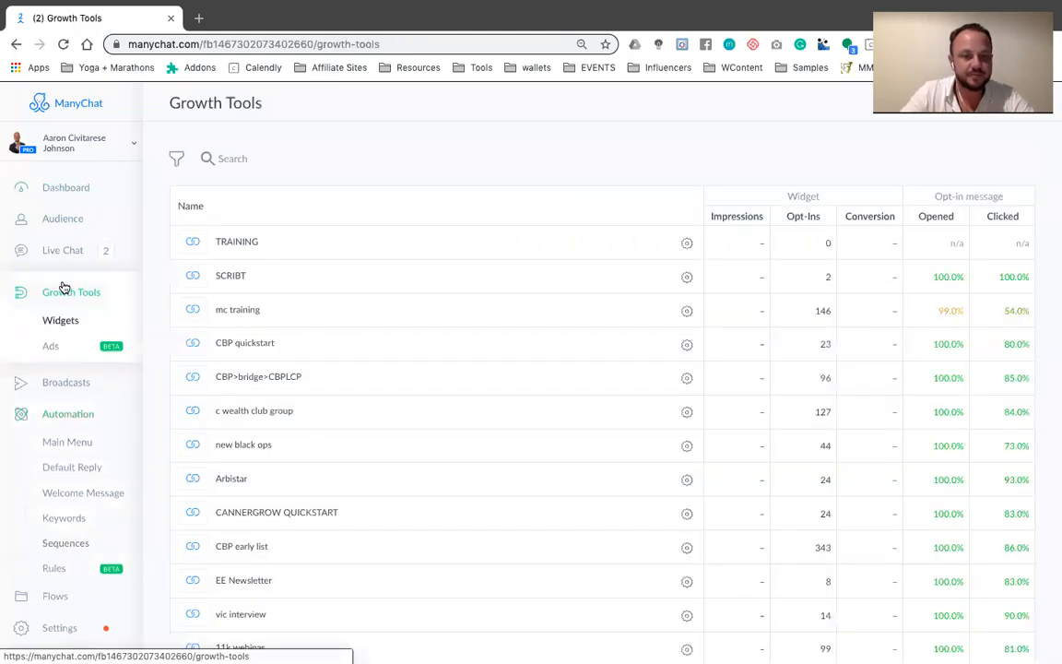
click(222, 243)
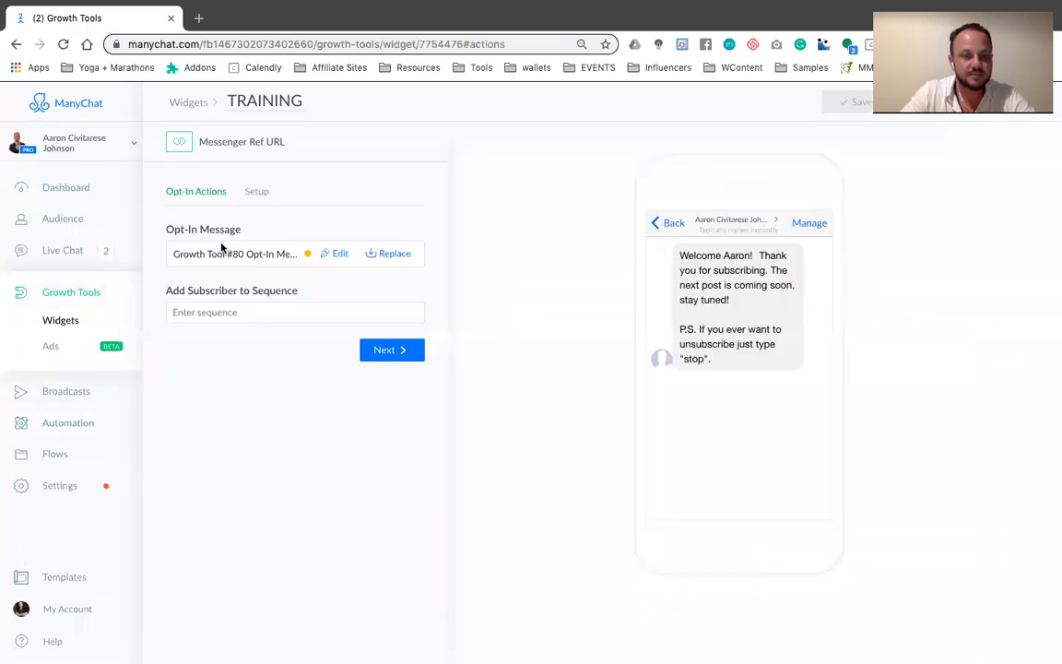
click(219, 311)
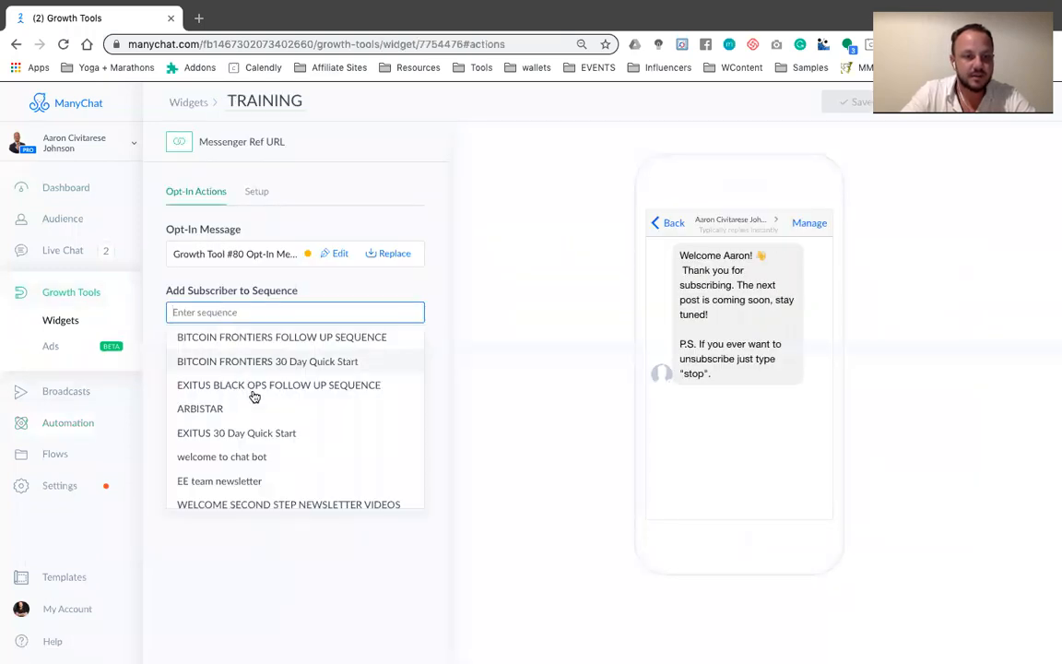
scroll(251, 381, down, 2)
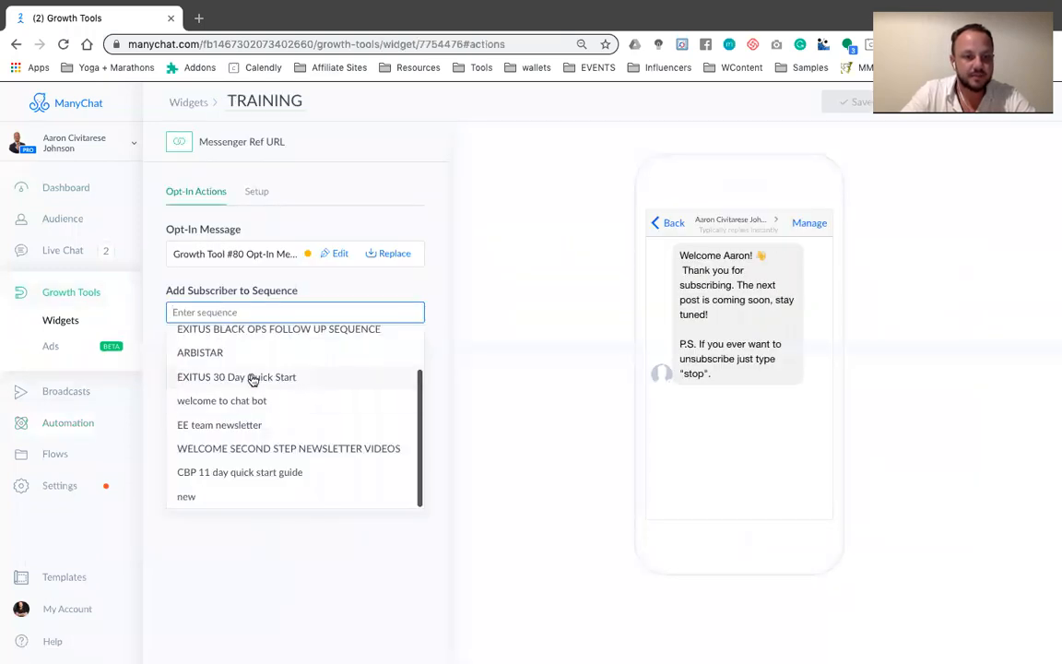
click(189, 497)
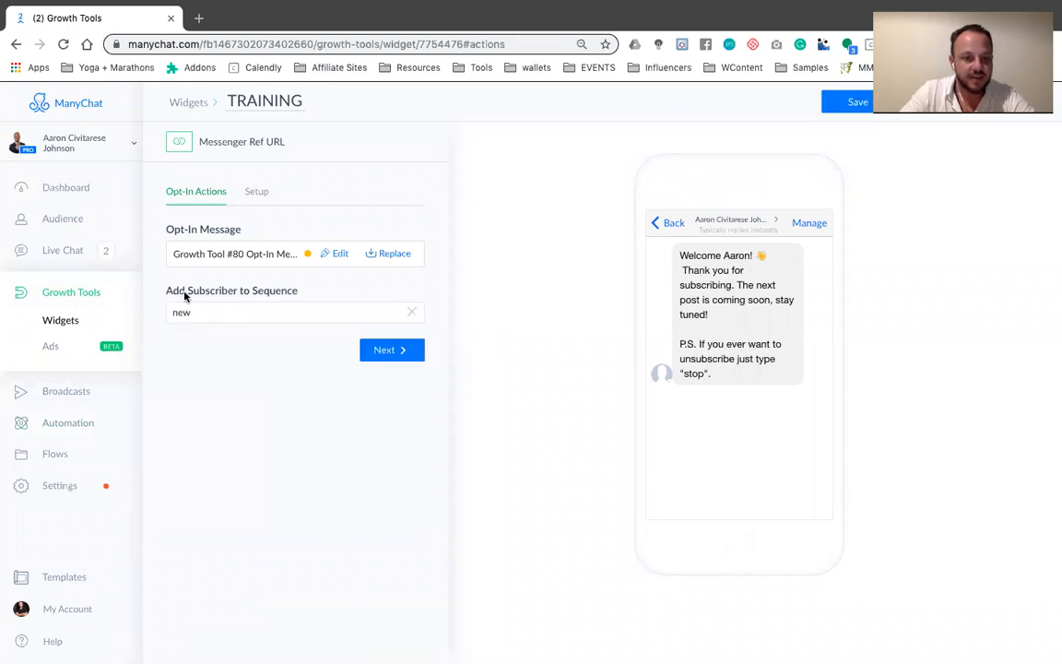
Check the TRAINING widget's setup, reselect "new" as its subscriber sequence, and save the widget
click(402, 351)
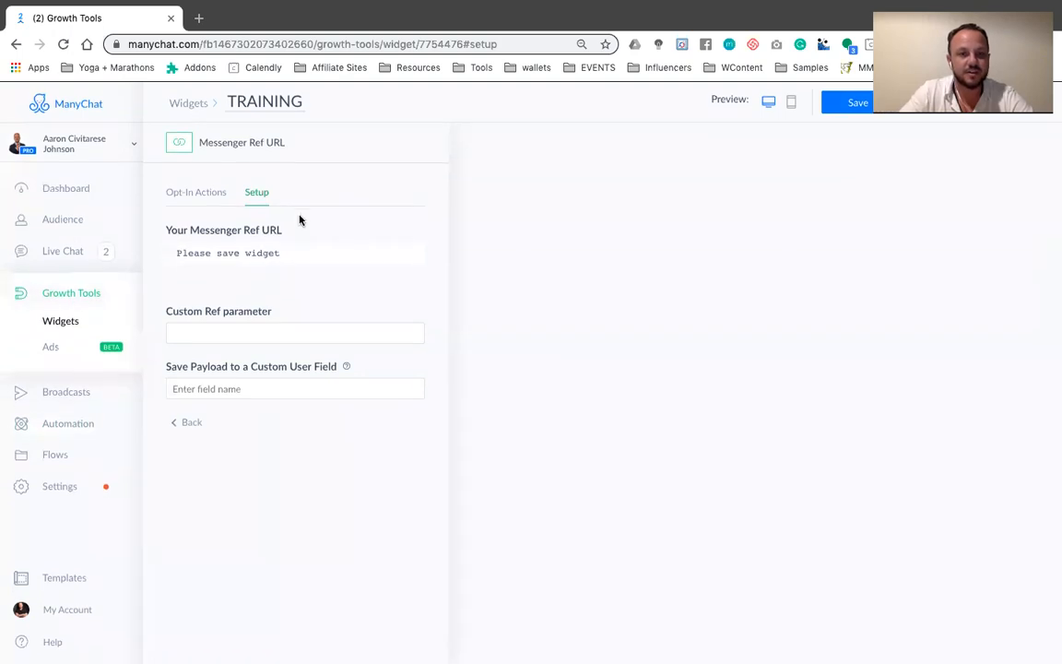
click(15, 43)
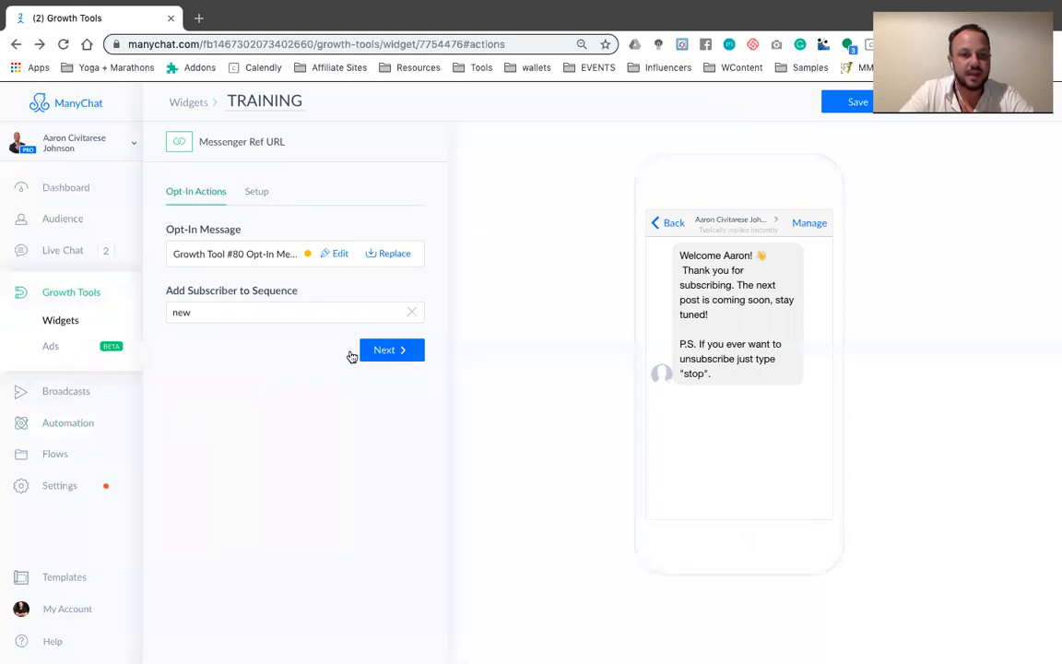
click(197, 313)
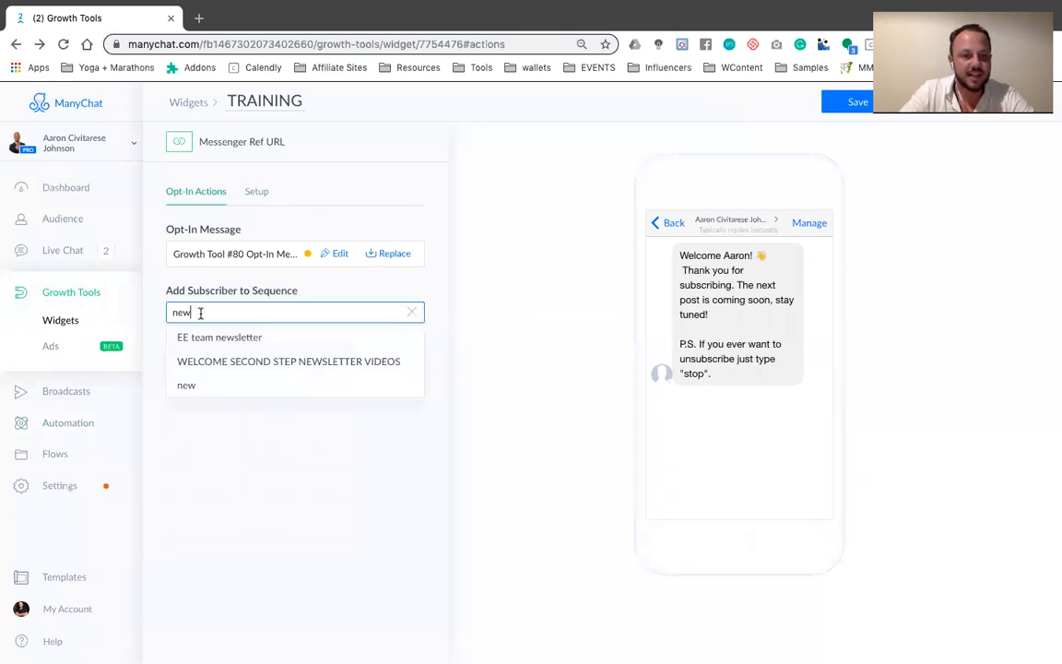
click(204, 384)
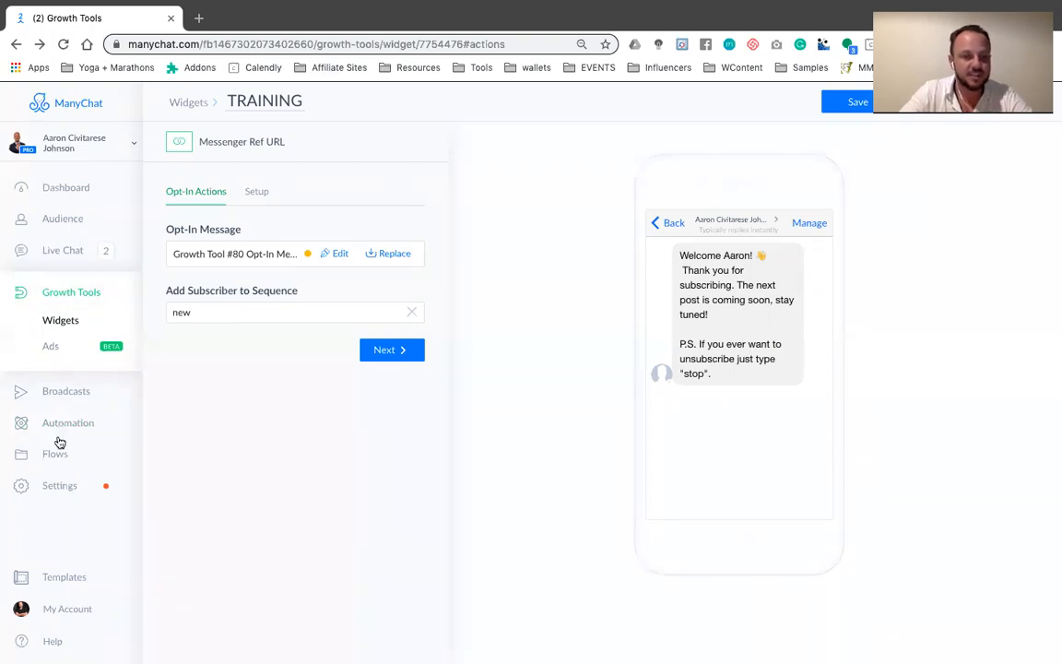
click(848, 103)
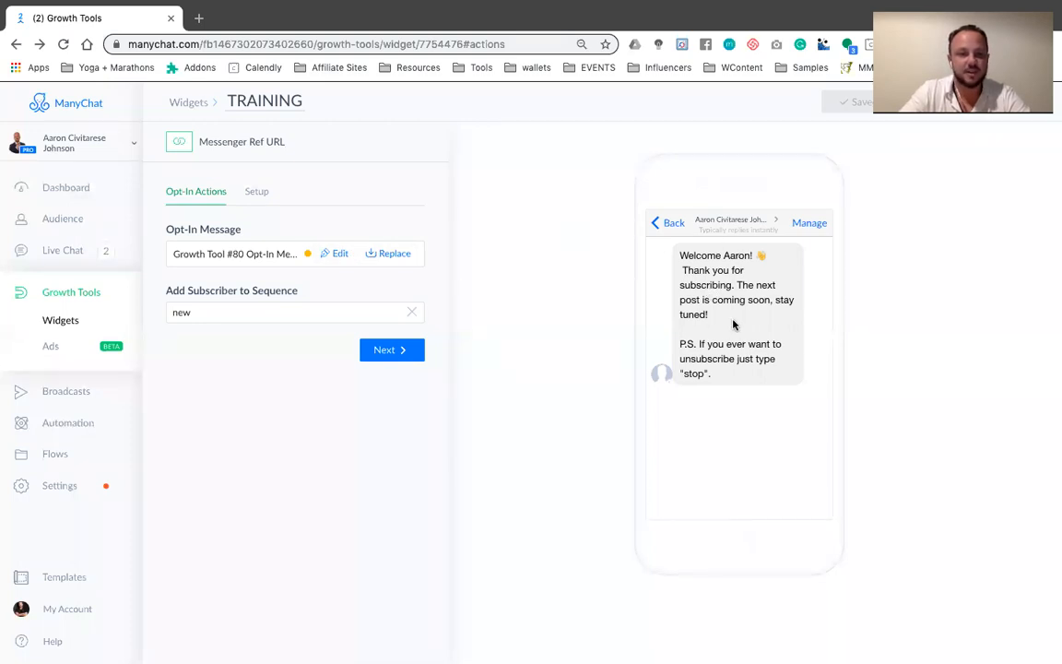
Return to the "new" sequence and activate Sequence Message 2, also trying to activate Sequence Messages 1 and 3
click(55, 454)
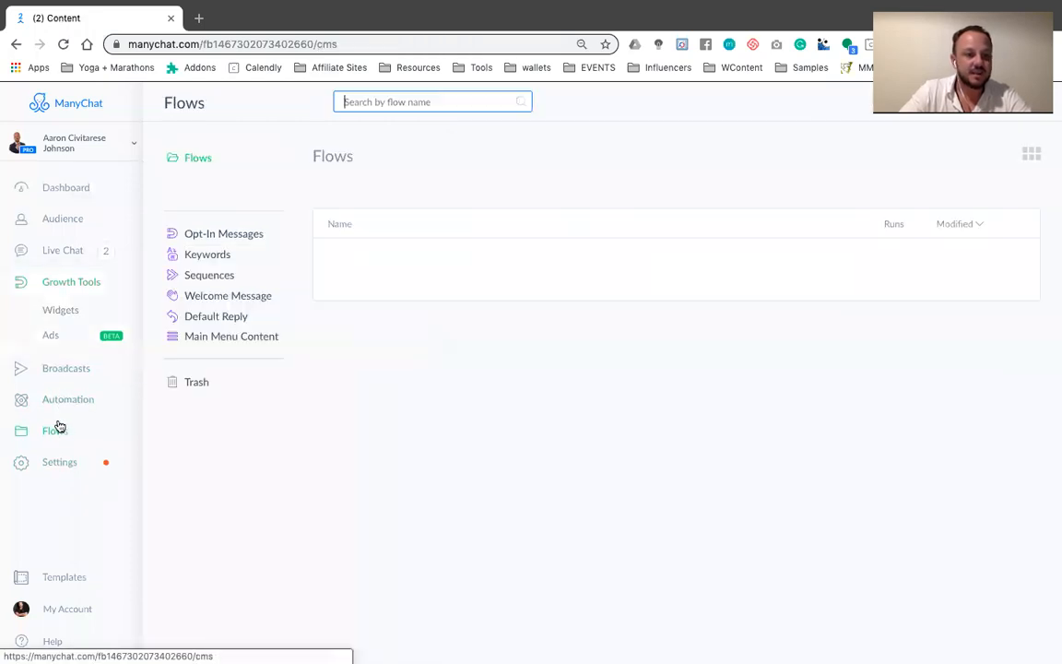
click(65, 348)
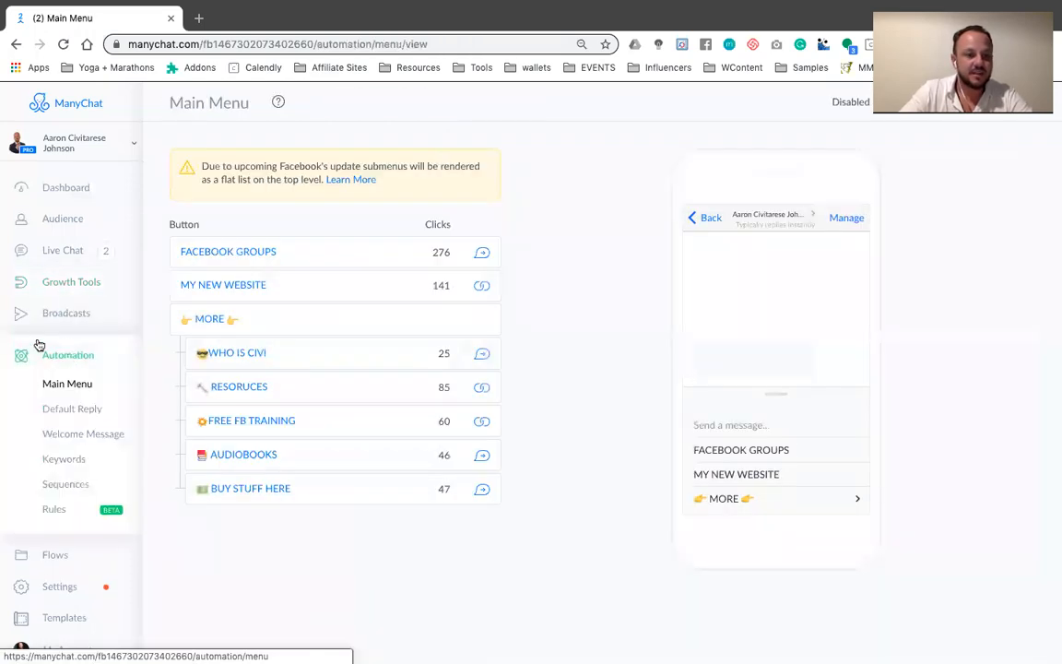
click(71, 485)
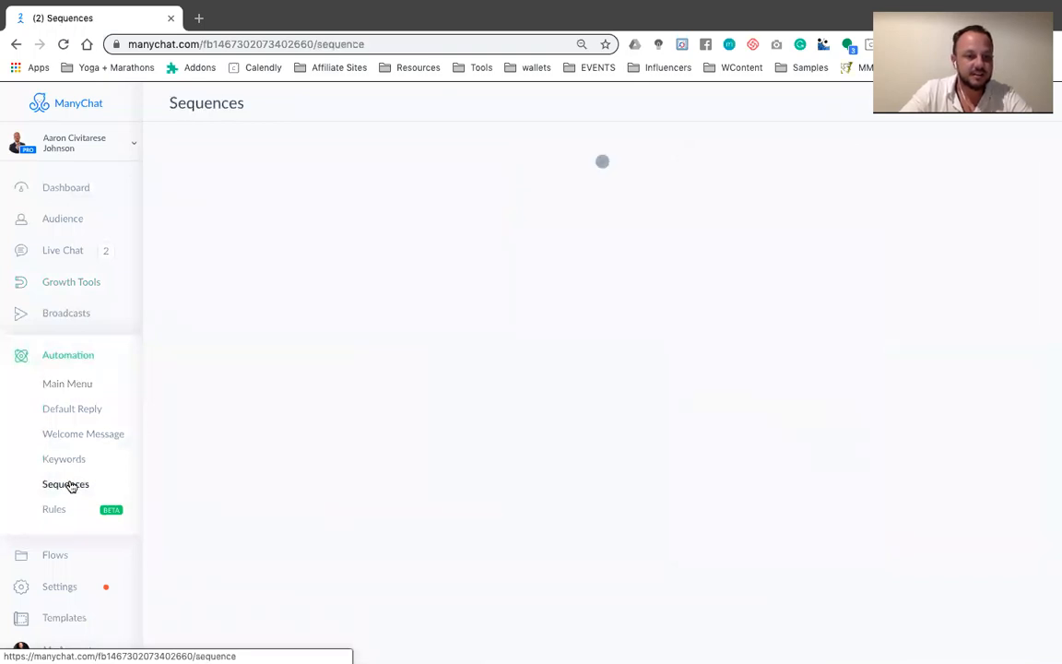
click(243, 570)
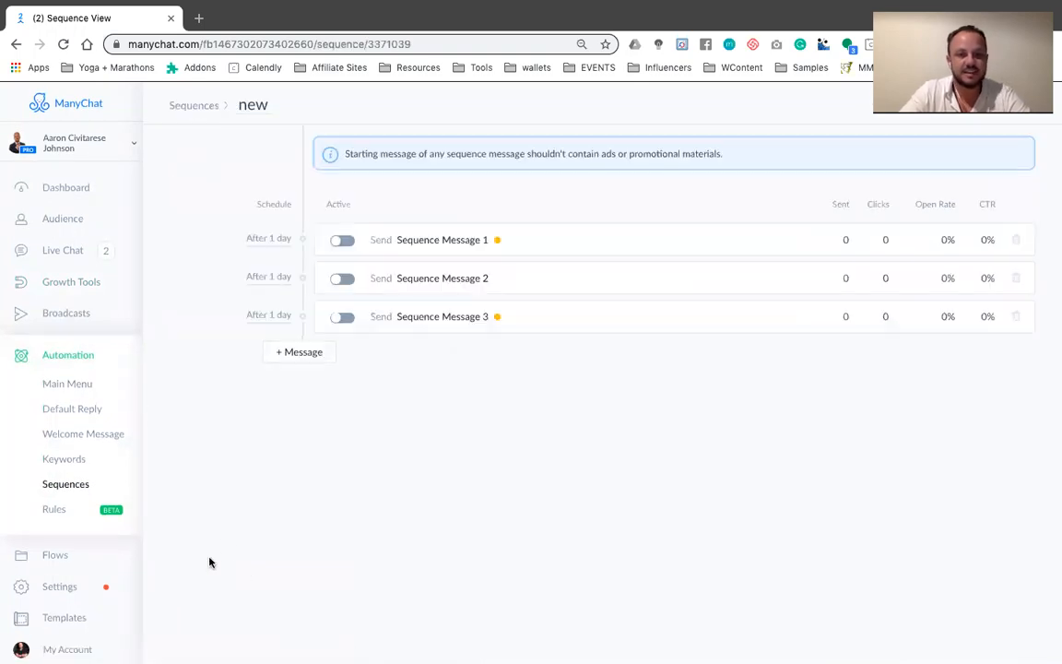
click(342, 278)
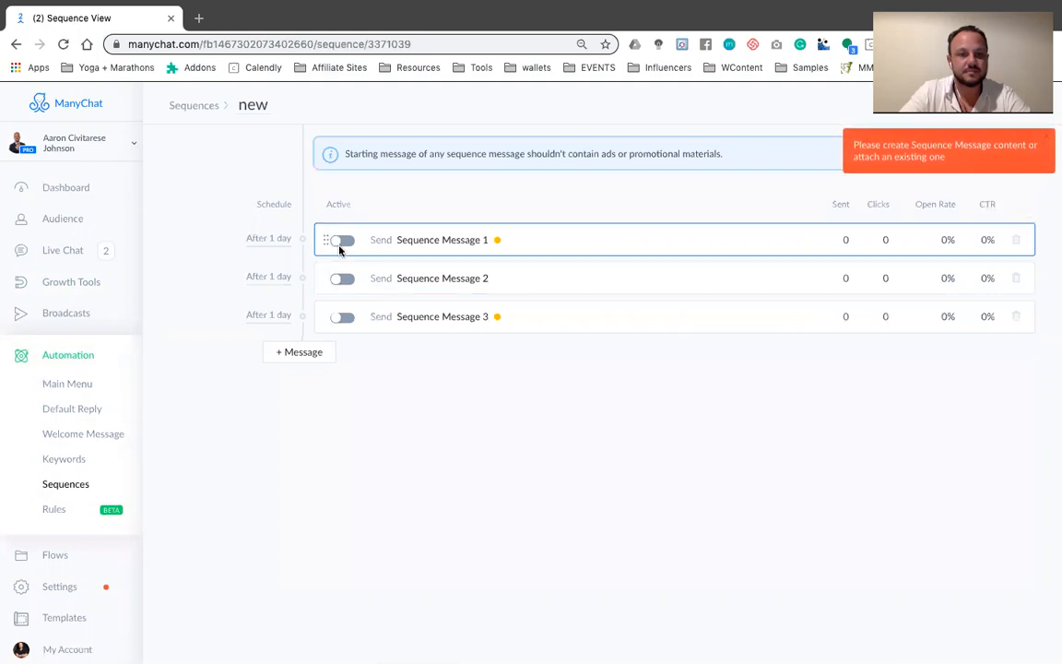
click(343, 241)
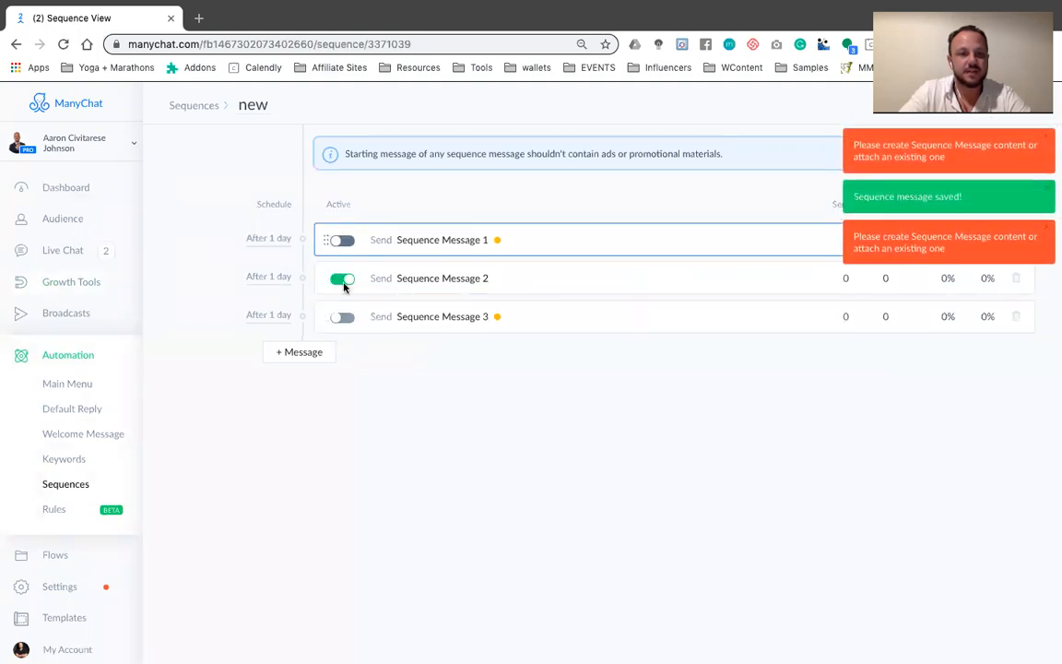
click(341, 319)
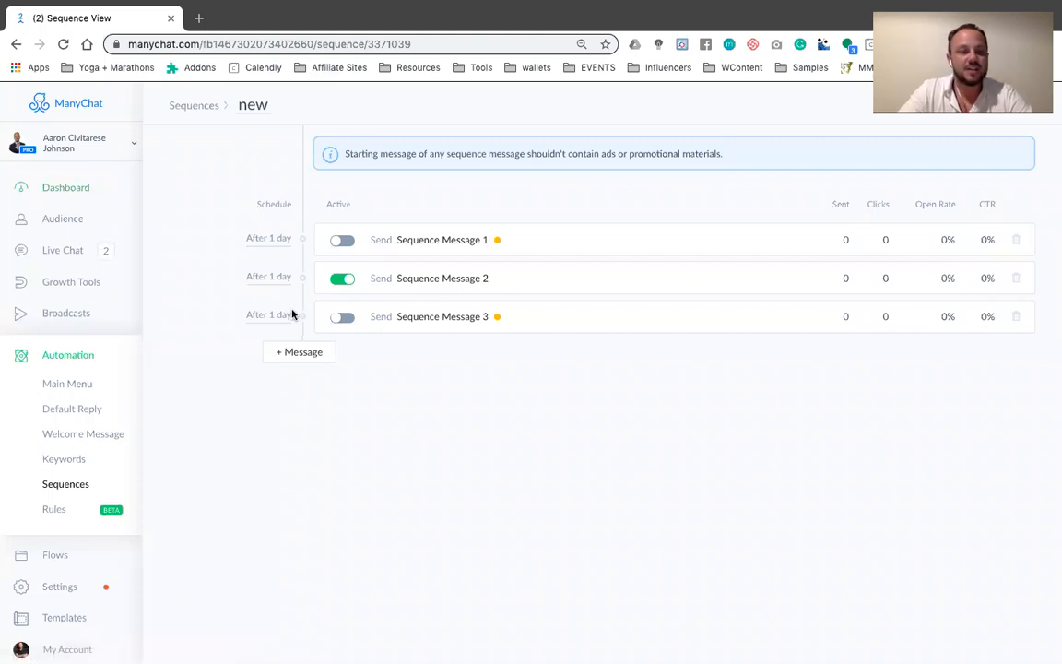
Reopen the TRAINING growth tool and review its Add Subscriber to Sequence setting
click(73, 189)
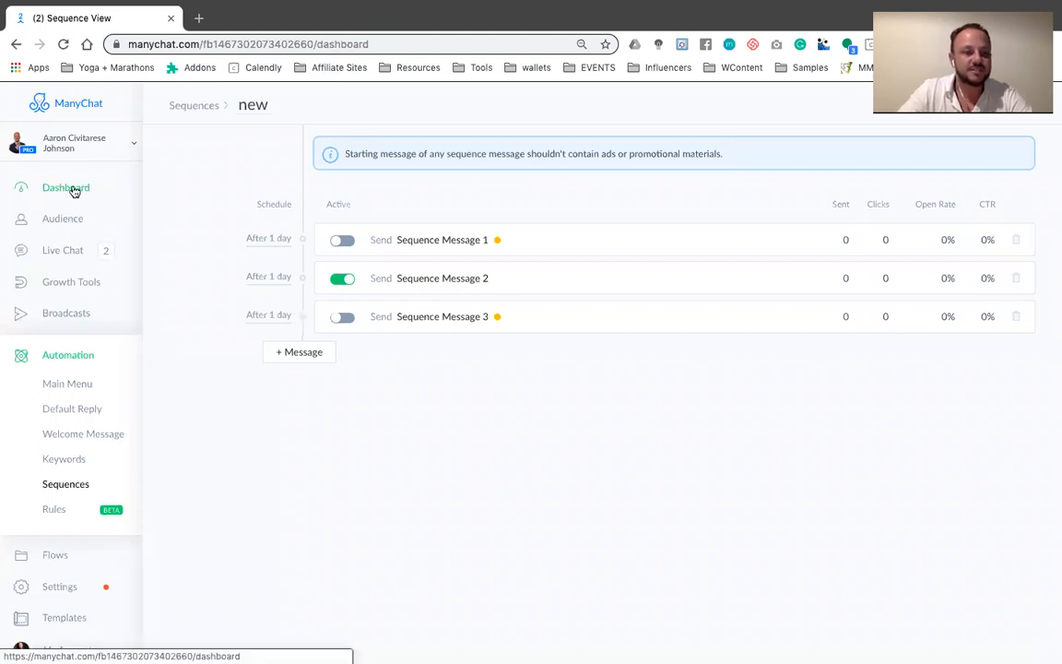
click(84, 283)
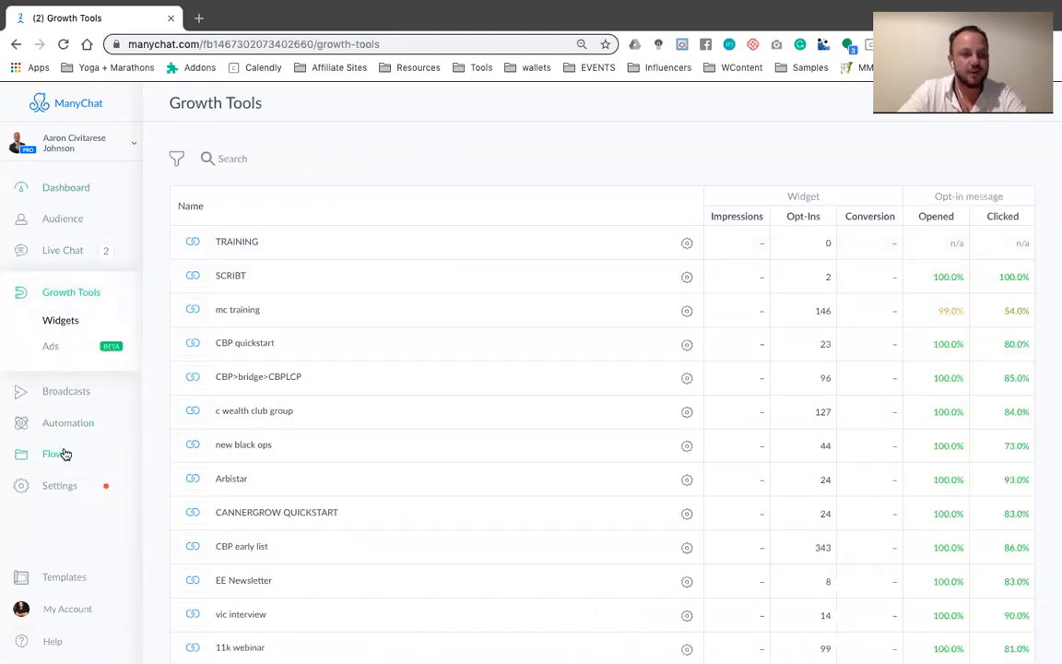
click(241, 240)
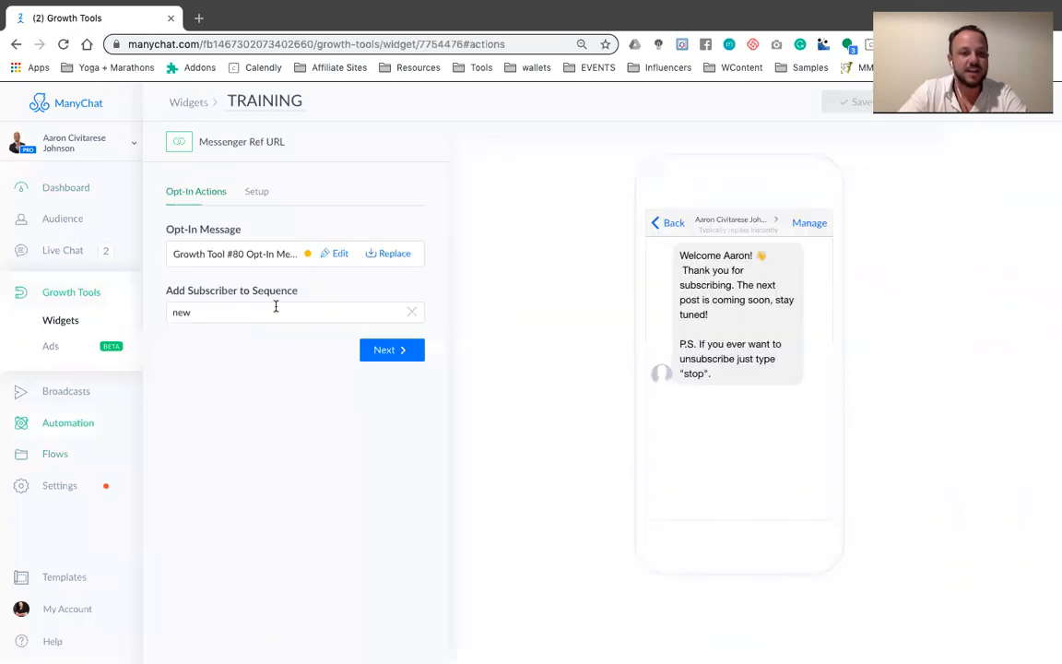
drag(313, 290, 169, 295)
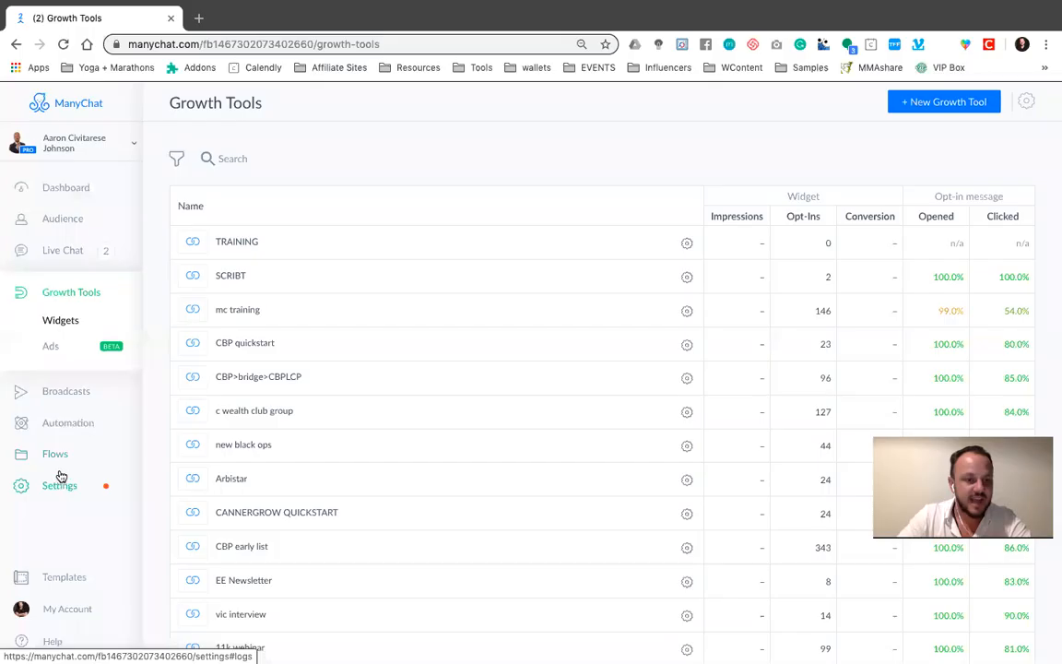
Open the "welcome to chat bot" sequence and examine its message schedule and performance figures
click(65, 419)
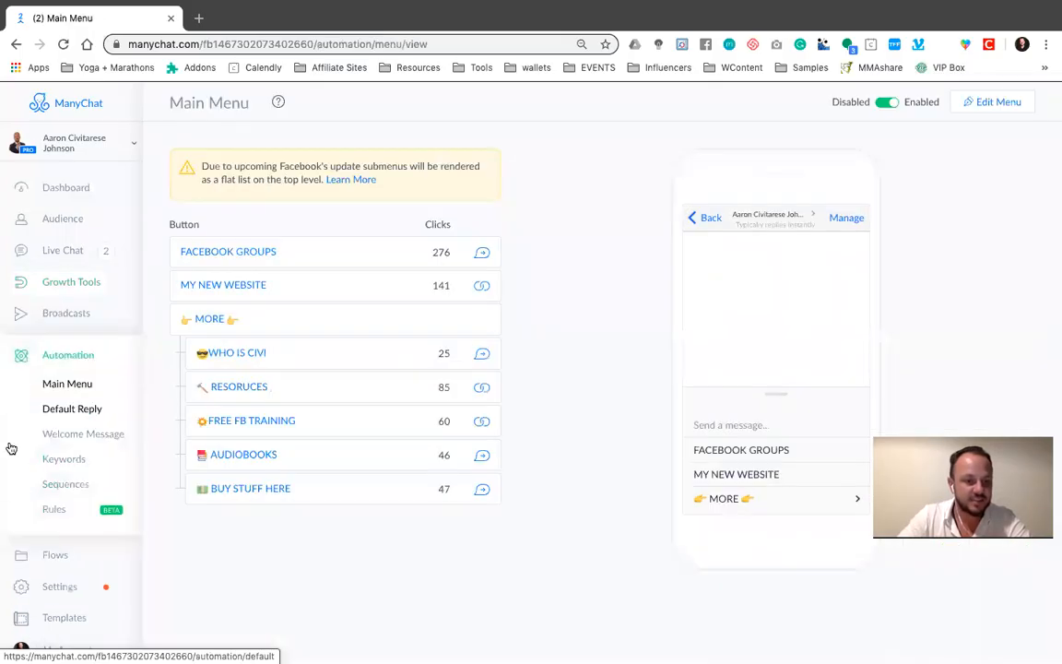
click(60, 486)
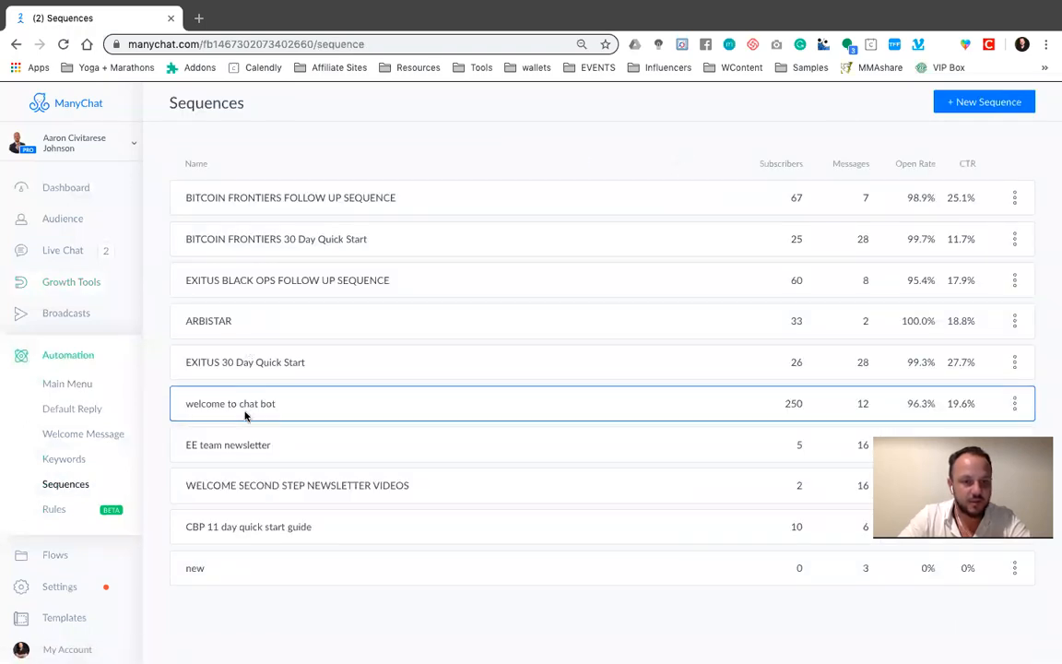
click(245, 403)
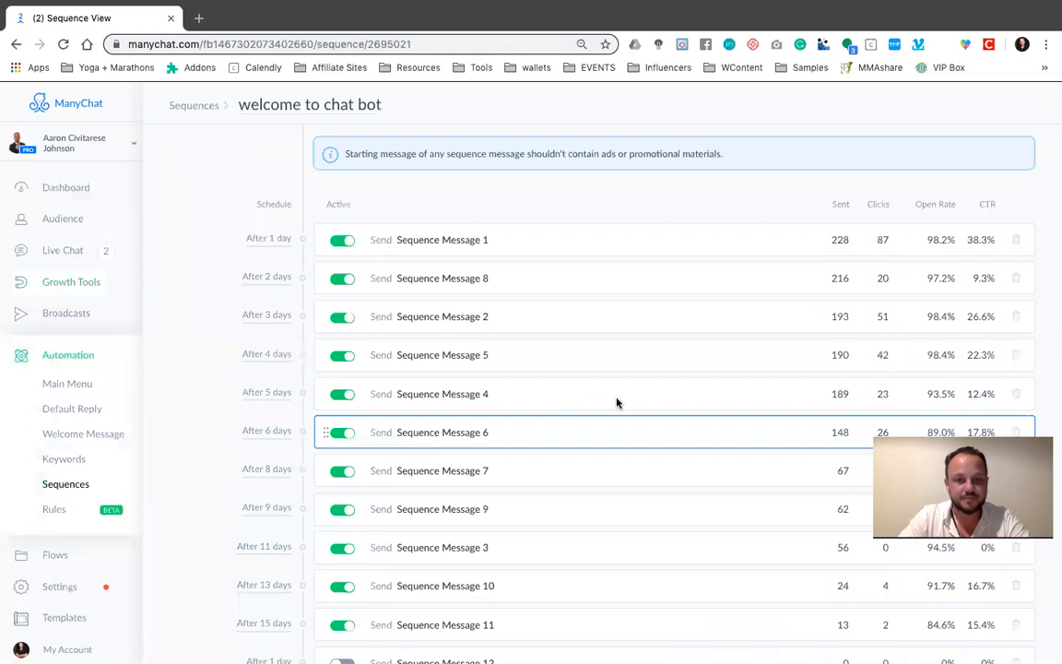
scroll(487, 575, down, 2)
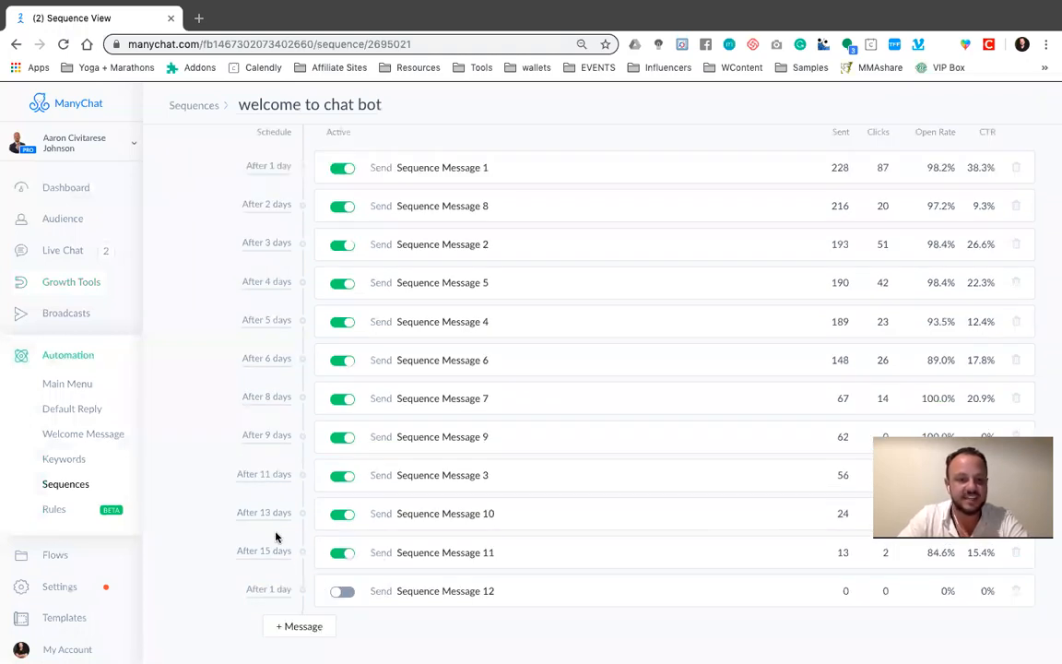
scroll(275, 261, up, 2)
scroll(288, 529, down, 2)
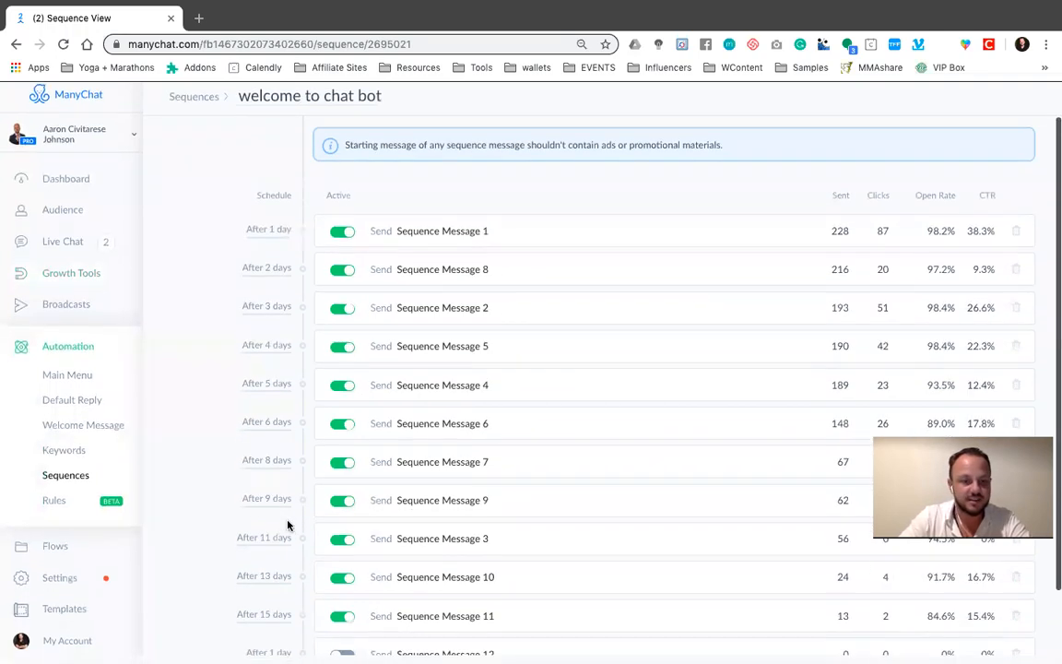
scroll(458, 384, up, 2)
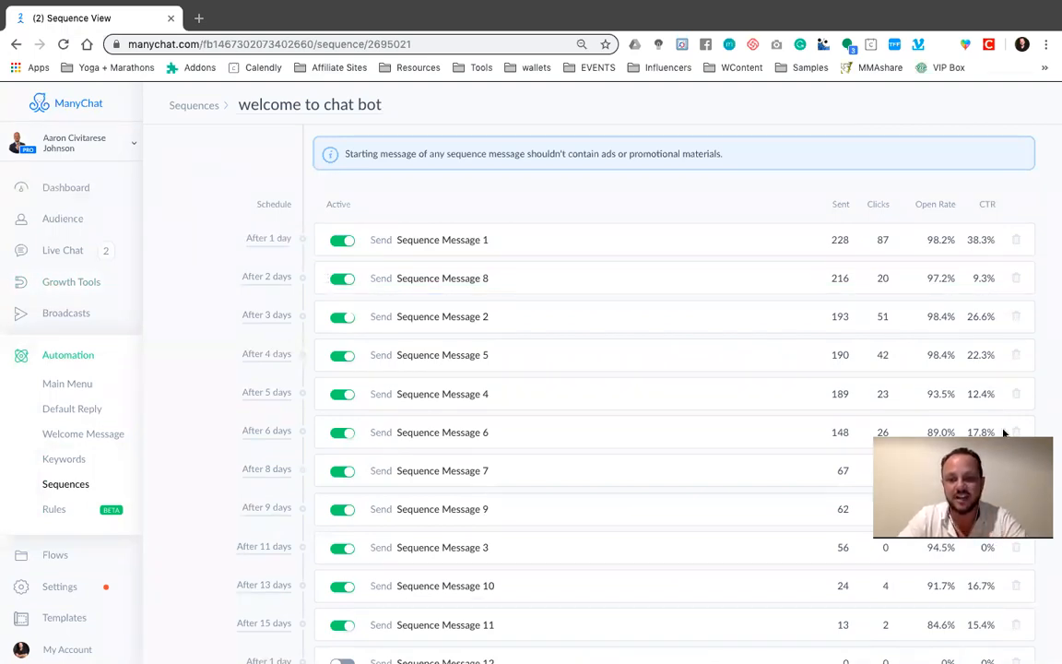
click(985, 23)
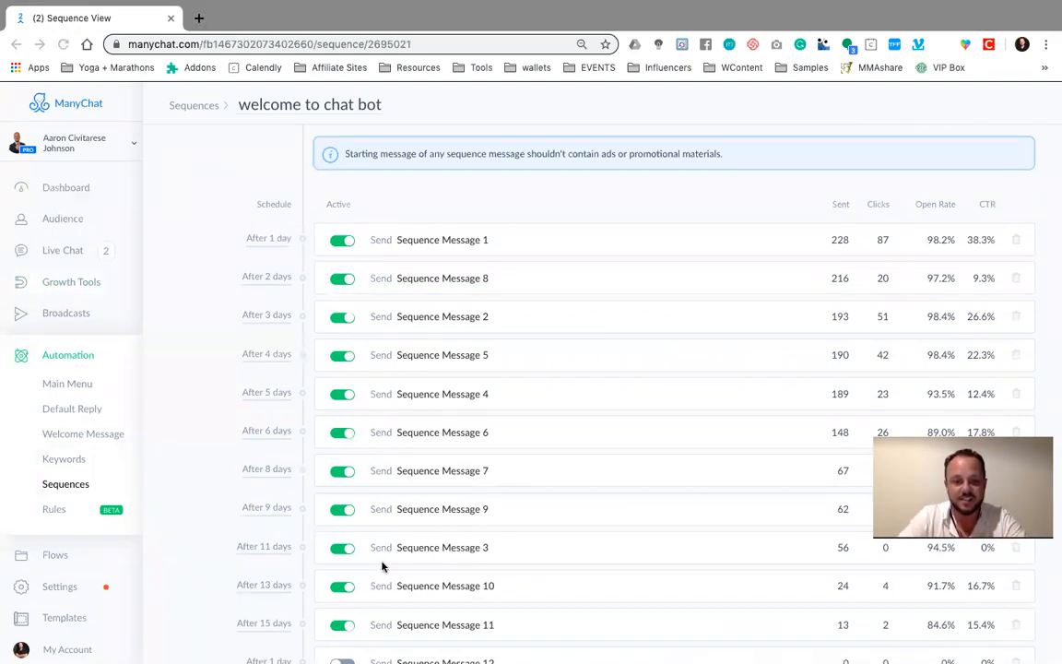
Review the content and statistics of Sequence Message 1 and Sequence Message 8 in the "welcome to chat bot" sequence
click(450, 242)
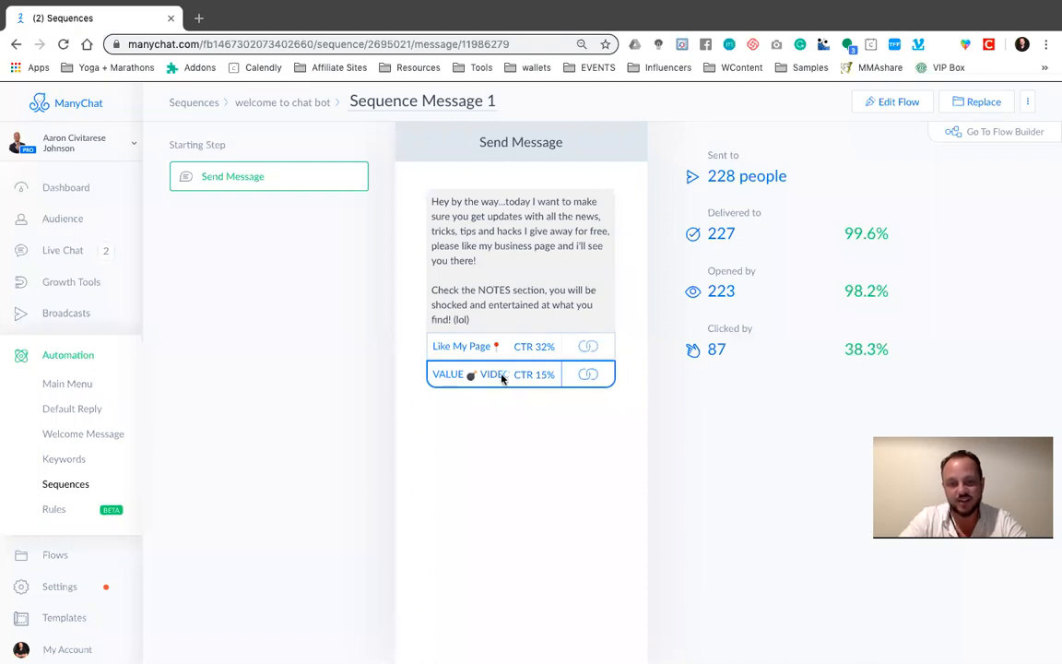
click(277, 103)
click(461, 281)
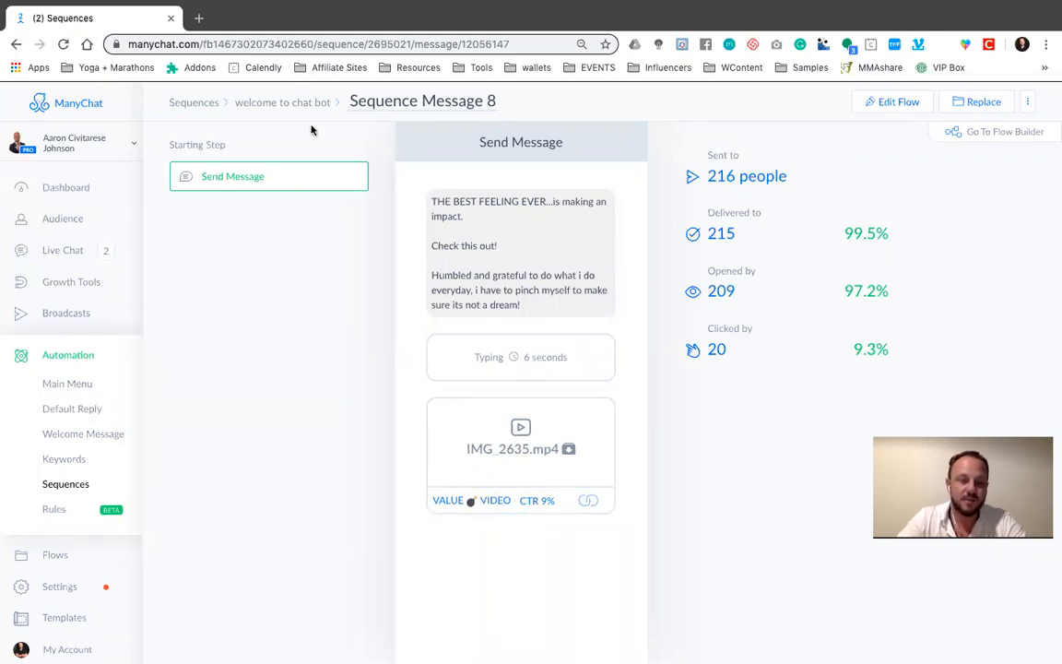
click(270, 106)
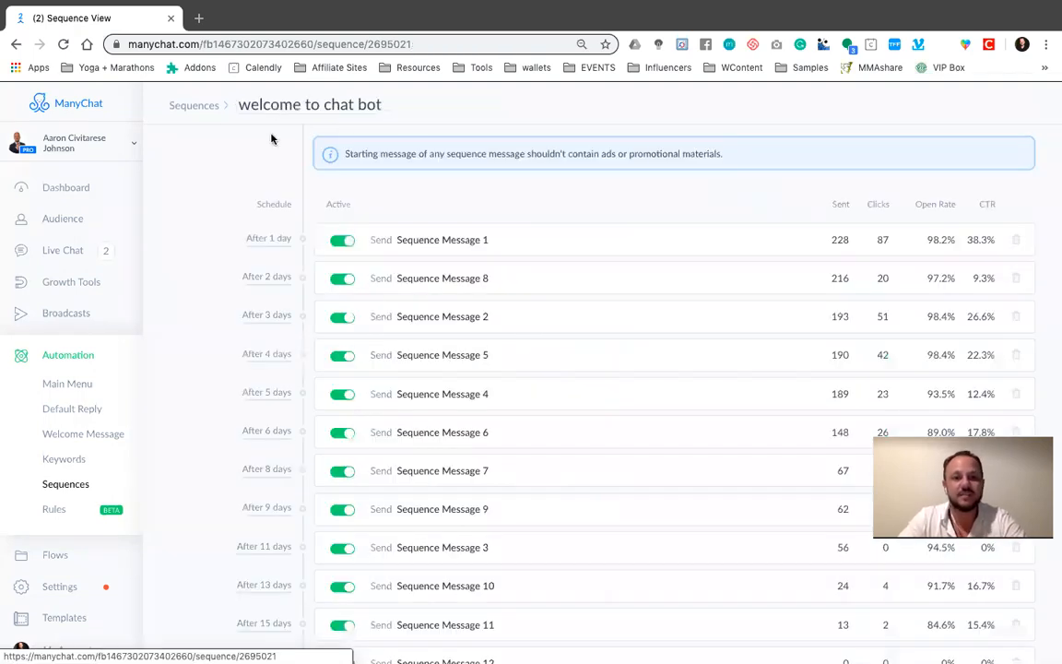
Open Sequence Message 2 of the "welcome to chat bot" sequence and read through its text, image, delays and buttons
click(449, 317)
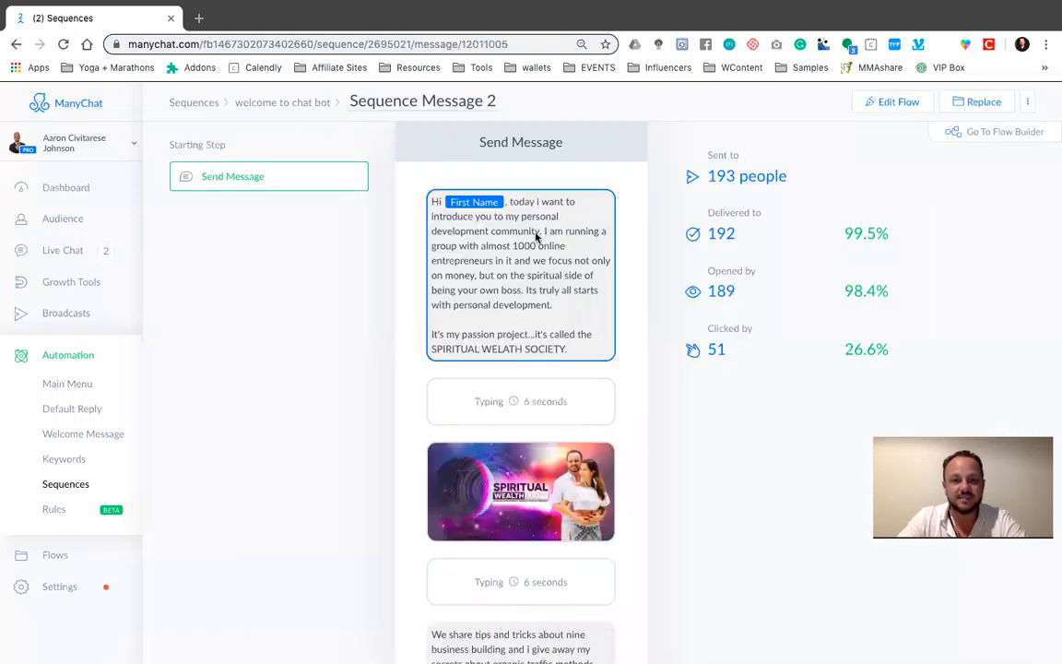
scroll(542, 214, down, 1)
drag(432, 141, 566, 225)
scroll(557, 228, down, 1)
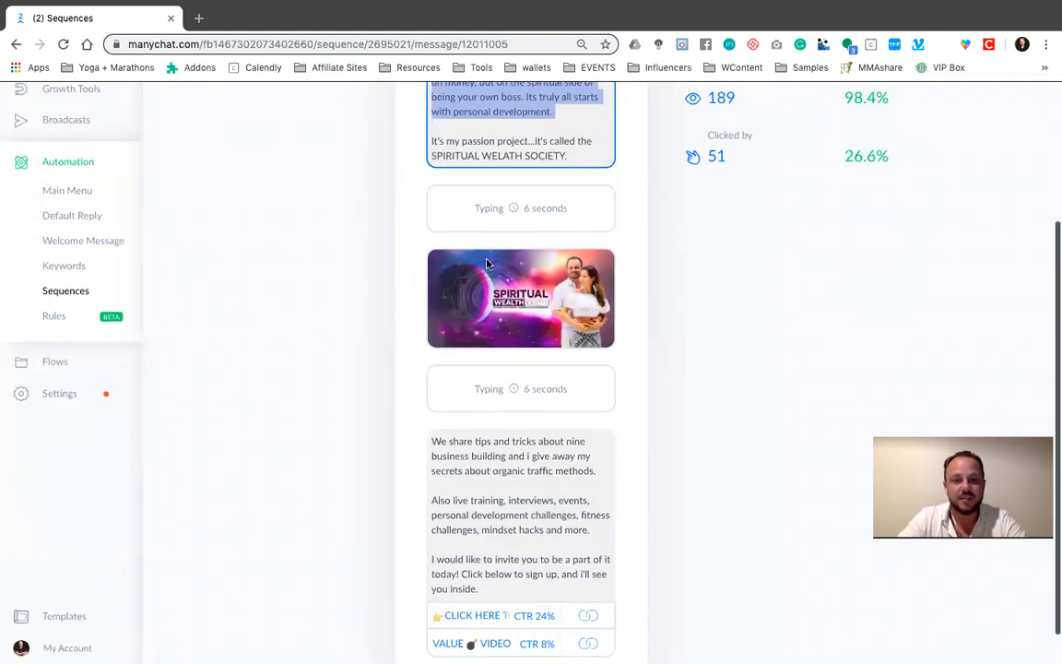
scroll(553, 329, down, 1)
scroll(452, 420, down, 1)
drag(452, 420, 543, 470)
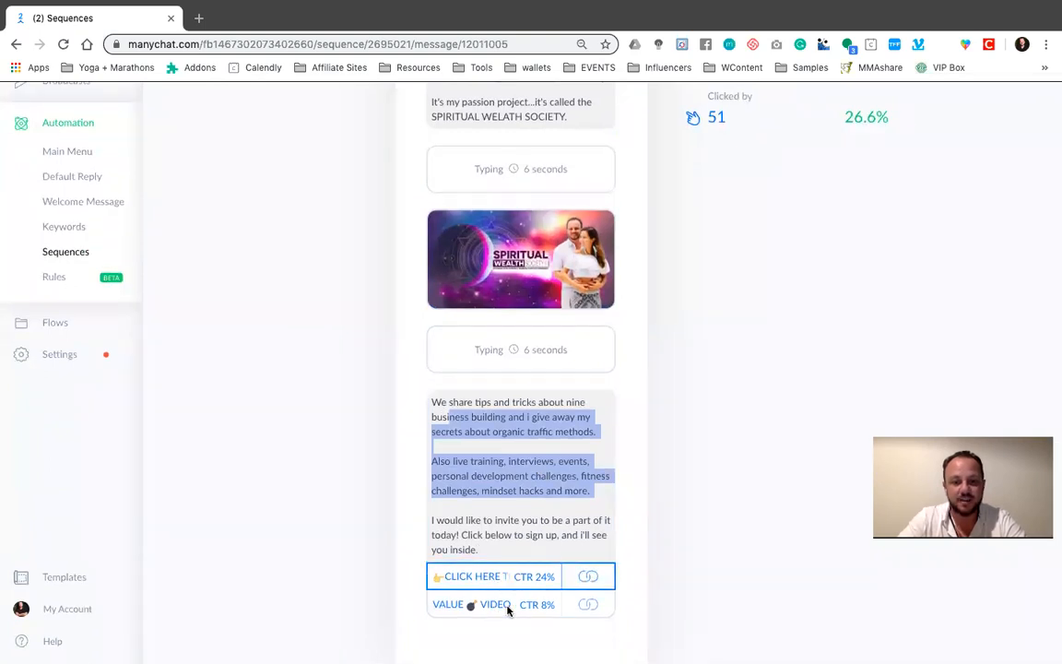
Leave Sequence Message 2, open Sequence Message 7 of the "welcome to chat bot" sequence, and read through its message text
scroll(507, 603, up, 5)
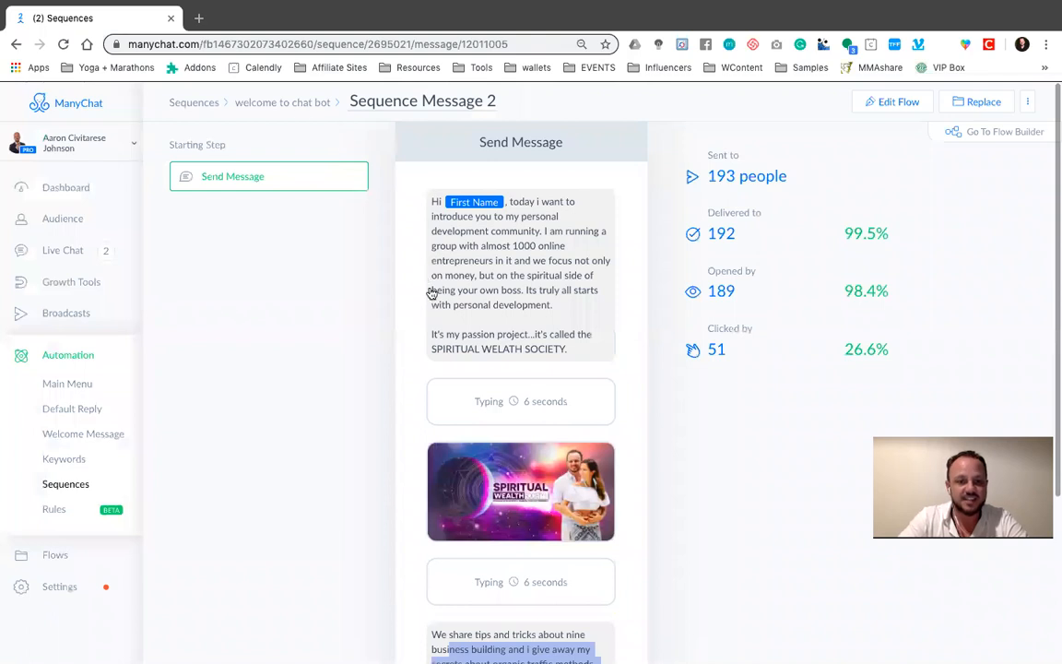
key(super+Left)
click(443, 470)
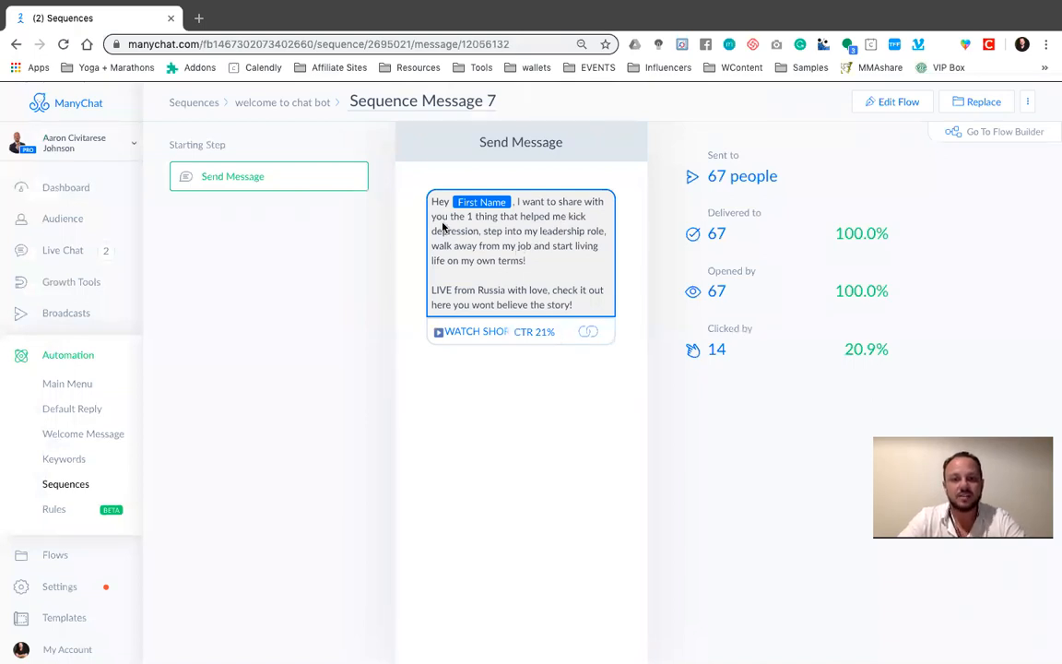
drag(443, 226, 577, 271)
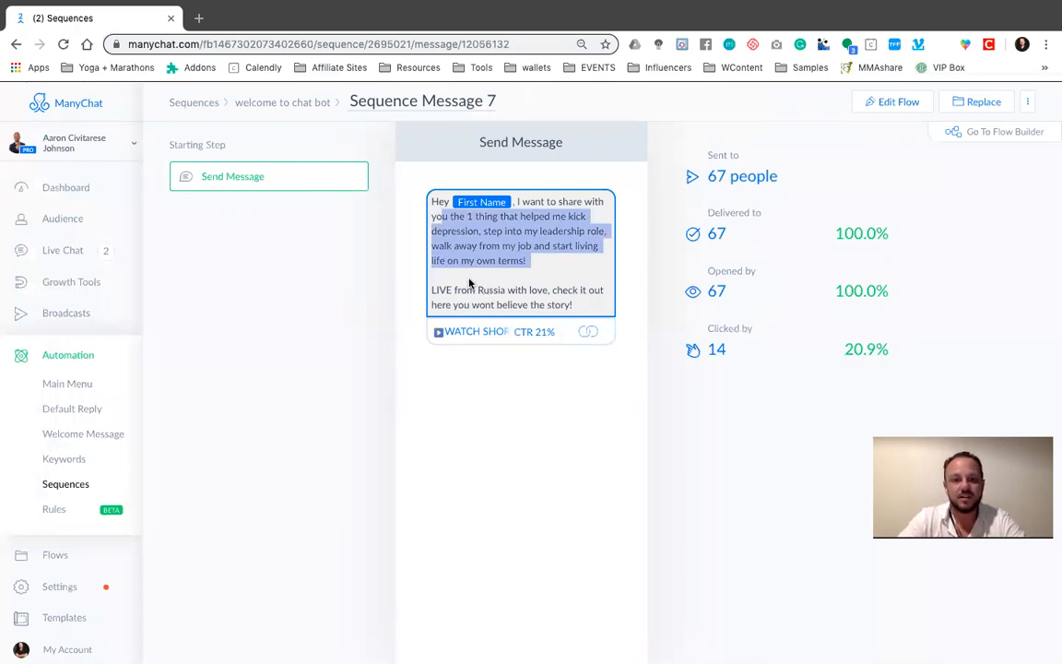
click(513, 275)
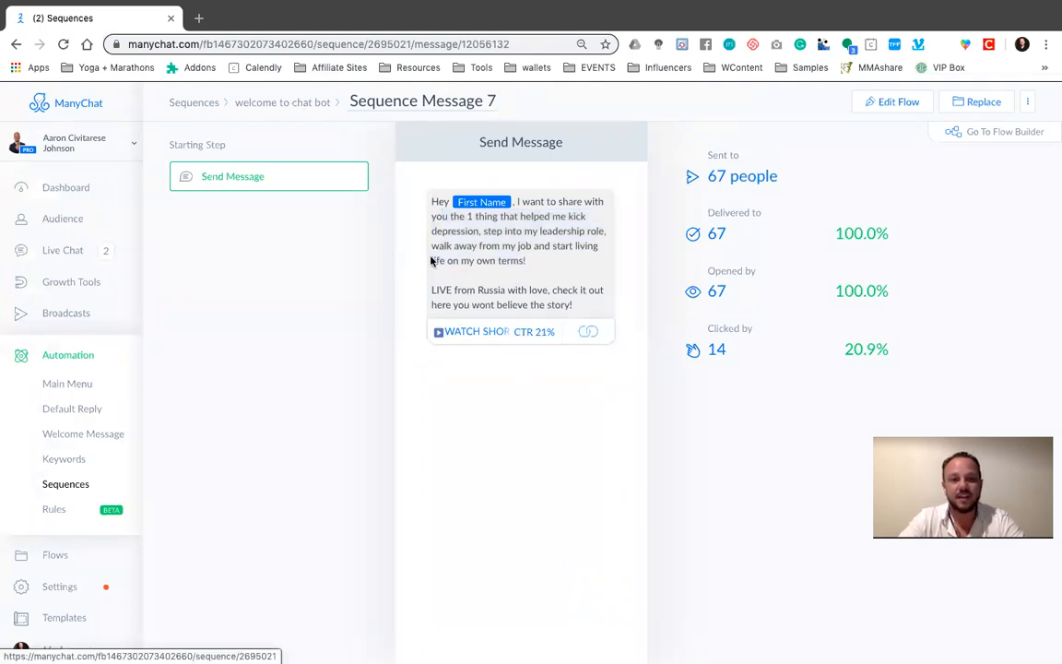
Return to the "welcome to chat bot" sequence overview and look over its full list of scheduled messages
click(261, 104)
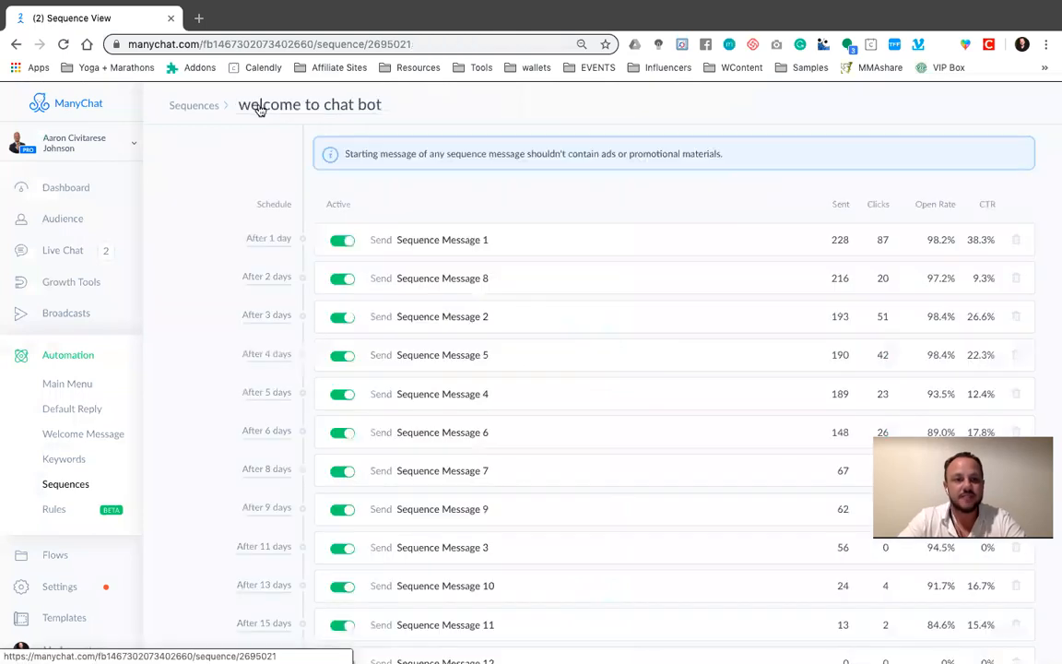
scroll(446, 215, down, 2)
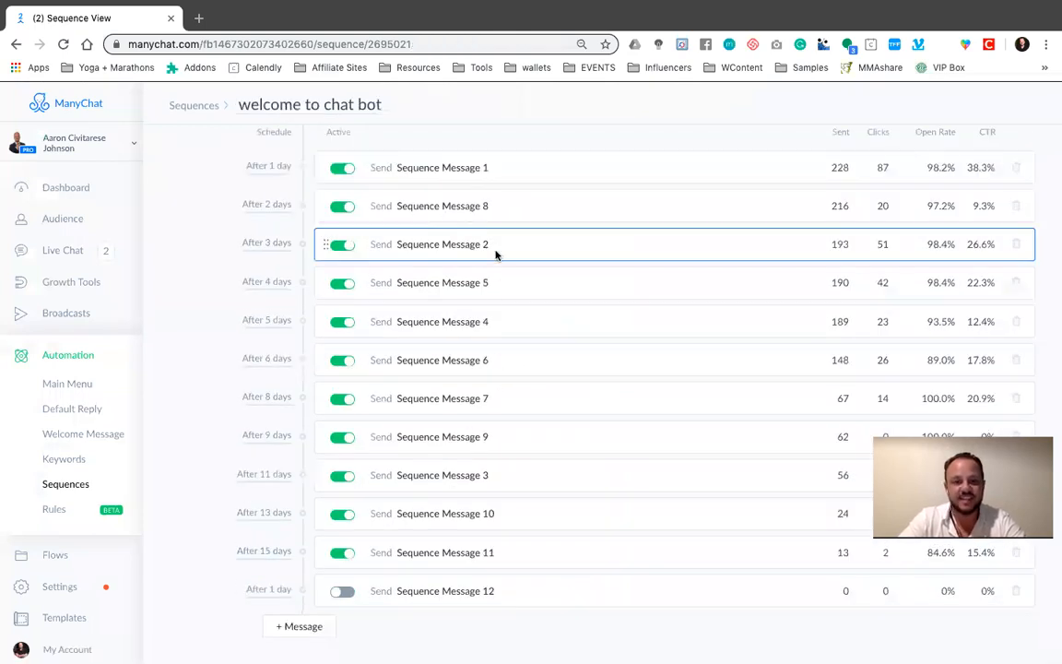
scroll(486, 315, up, 2)
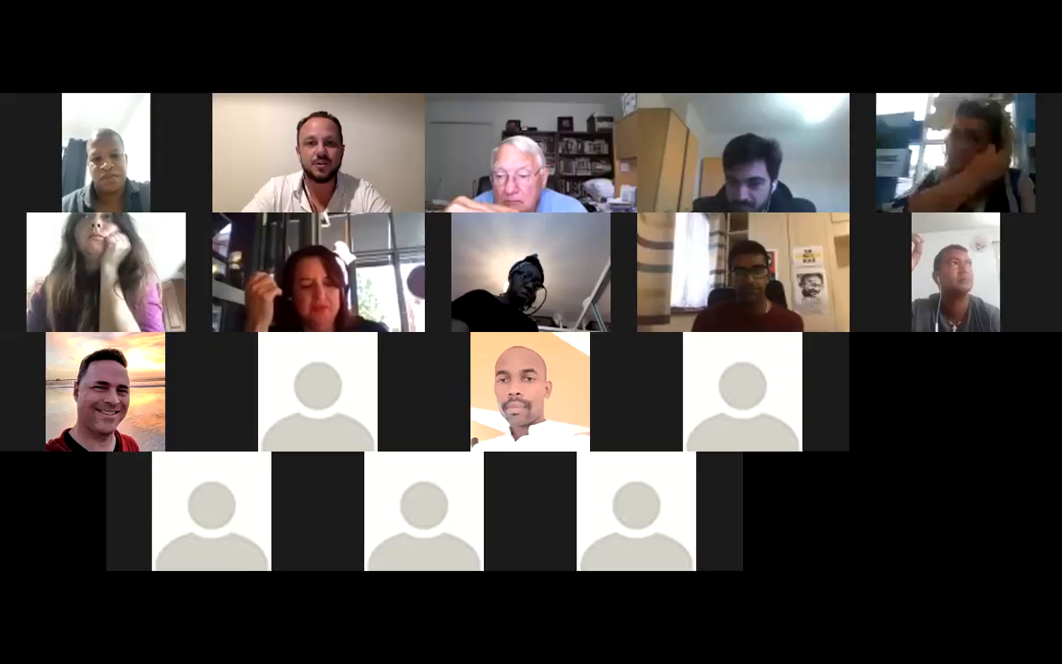